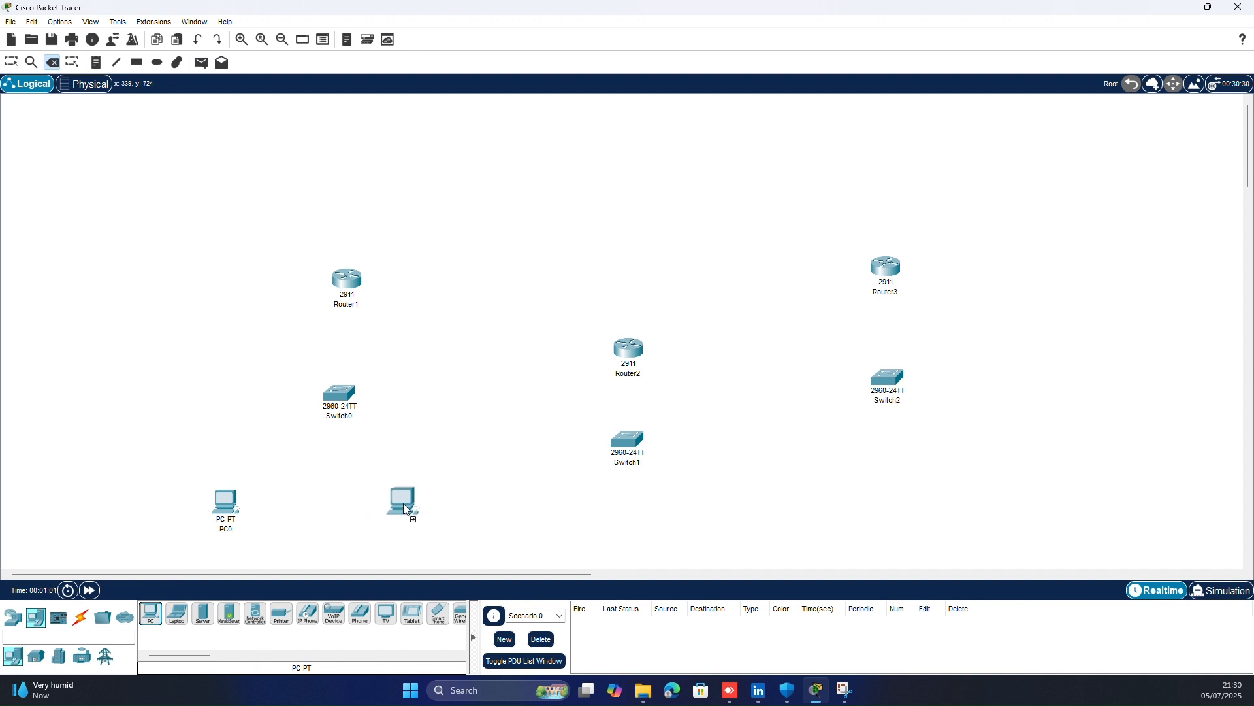
- Place PC2 and PC3 below Switch1 and two more PCs, PC5 and PC6, below Switch2
{"action": "left_click", "coordinate": [543, 517]}
{"action": "left_click", "coordinate": [703, 510]}
{"action": "left_click", "coordinate": [816, 502]}
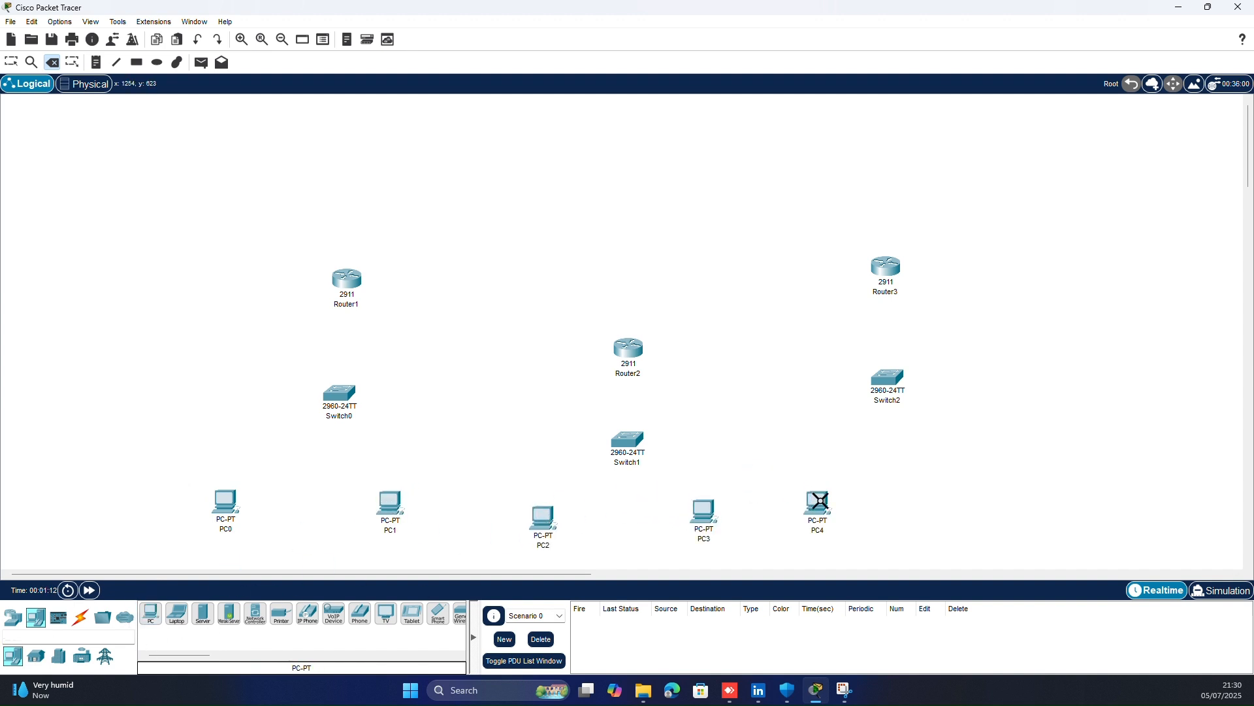
{"action": "left_click", "coordinate": [816, 501]}
{"action": "left_click", "coordinate": [627, 365]}
{"action": "left_click", "coordinate": [151, 613]}
{"action": "left_click", "coordinate": [808, 465]}
{"action": "left_click_drag", "start_coordinate": [807, 466], "coordinate": [818, 470]}
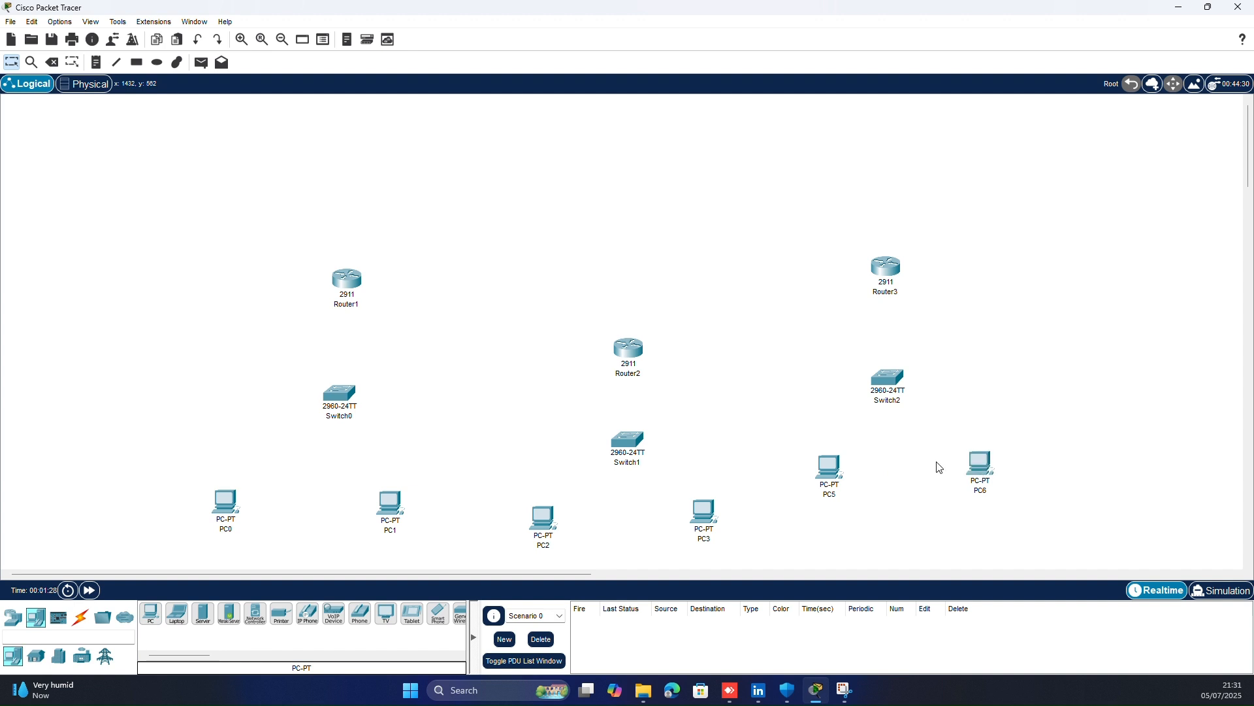
- Install an HWIC-2T serial module in Router1 and in Router2
{"action": "left_click", "coordinate": [347, 280]}
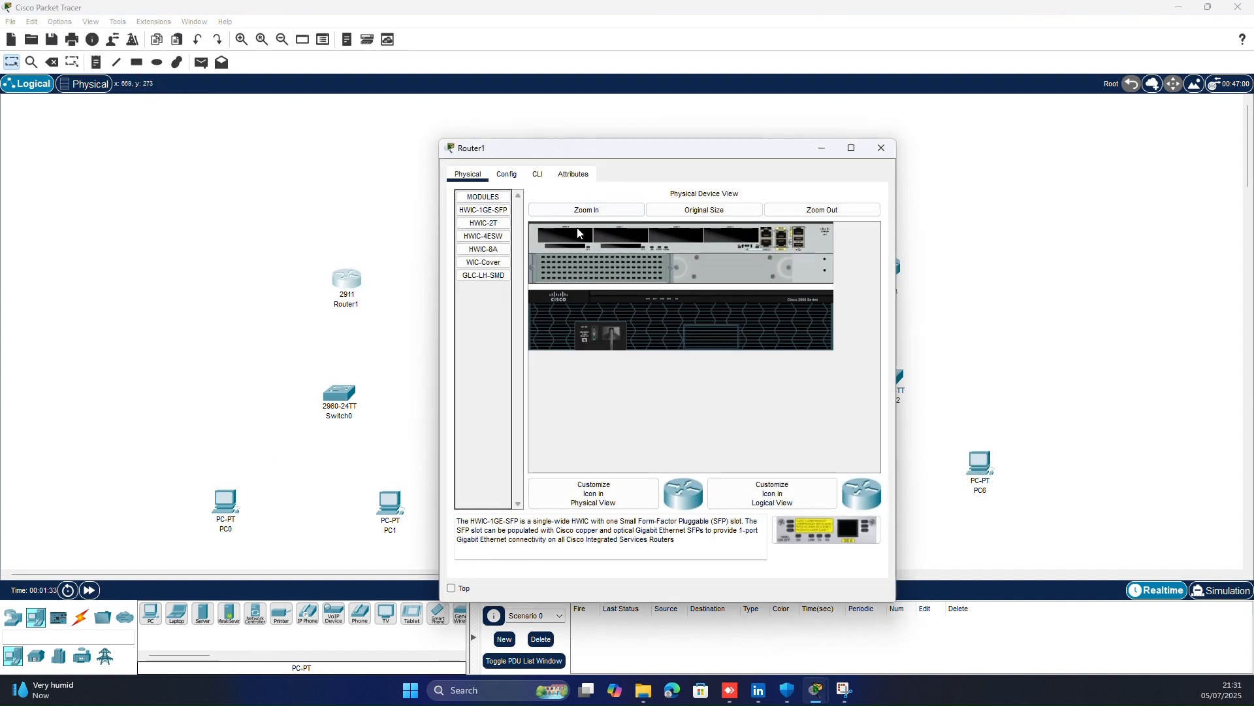
{"action": "left_click_drag", "start_coordinate": [494, 228], "coordinate": [547, 241]}
{"action": "left_click", "coordinate": [881, 148]}
{"action": "left_click", "coordinate": [625, 343]}
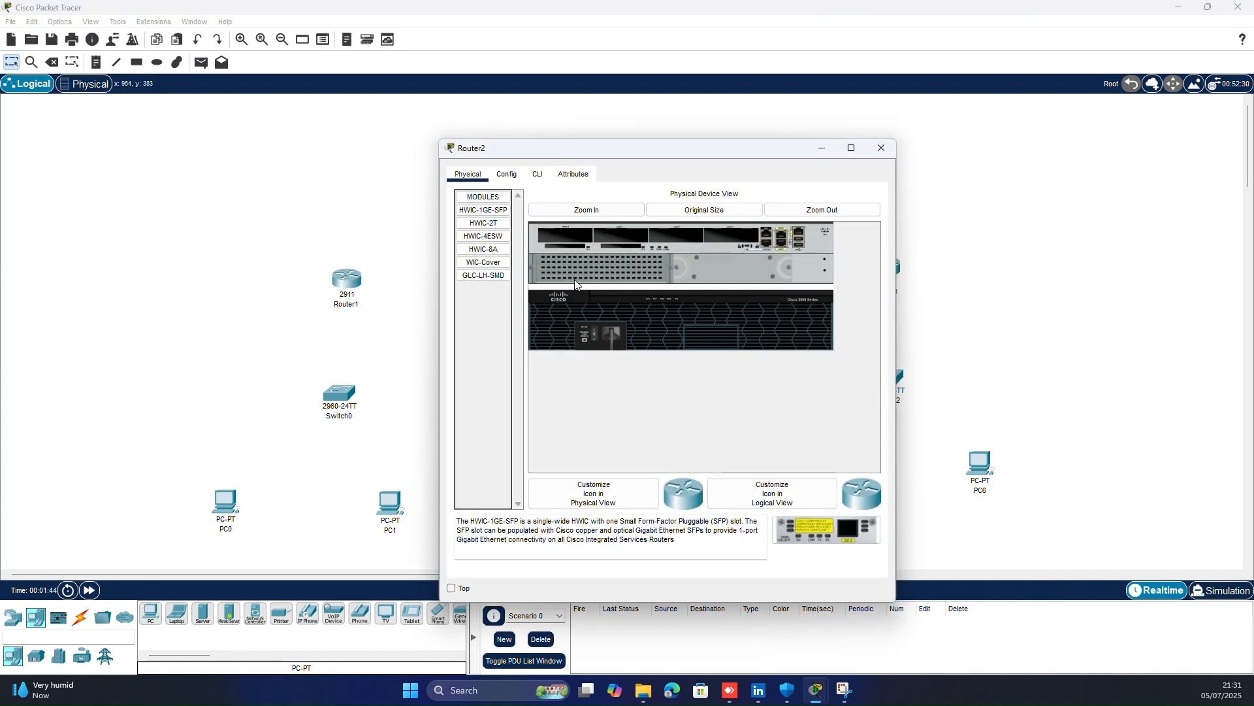
{"action": "left_click", "coordinate": [882, 148]}
- Install an HWIC-2T serial module in Router3, powering it off for the installation and back on
{"action": "left_click", "coordinate": [878, 271]}
{"action": "left_click", "coordinate": [593, 332]}
{"action": "left_click_drag", "start_coordinate": [489, 224], "coordinate": [553, 237]}
{"action": "left_click", "coordinate": [594, 334]}
{"action": "left_click", "coordinate": [881, 148]}
- Connect Router1 to Router2 with a Serial DCE cable between their Serial0/3/0 ports
{"action": "left_click", "coordinate": [80, 616]}
{"action": "left_click", "coordinate": [334, 614]}
{"action": "left_click", "coordinate": [346, 274]}
{"action": "left_click", "coordinate": [392, 335]}
{"action": "left_click", "coordinate": [630, 346]}
{"action": "left_click", "coordinate": [672, 400]}
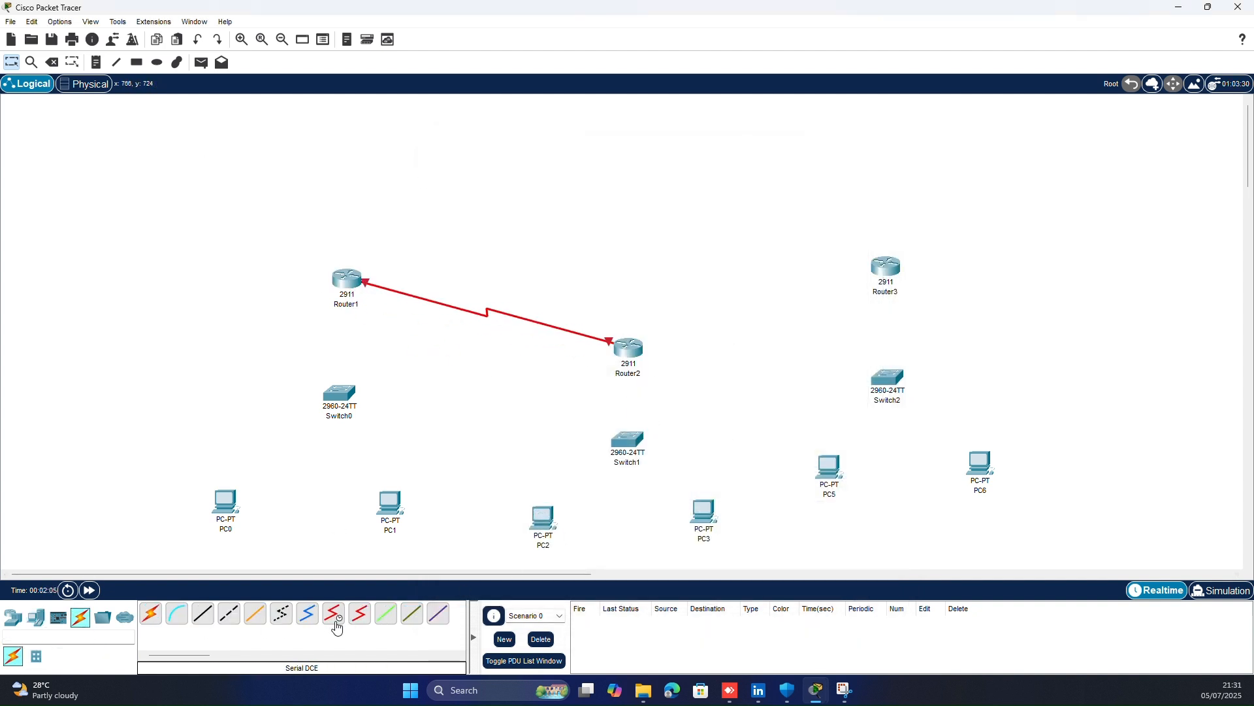
- Connect Router2's Serial0/3/1 to Router3's Serial0/3/0 with a Serial DCE cable
{"action": "left_click", "coordinate": [630, 351]}
{"action": "left_click", "coordinate": [673, 413]}
{"action": "left_click", "coordinate": [875, 268]}
{"action": "left_click", "coordinate": [918, 347]}
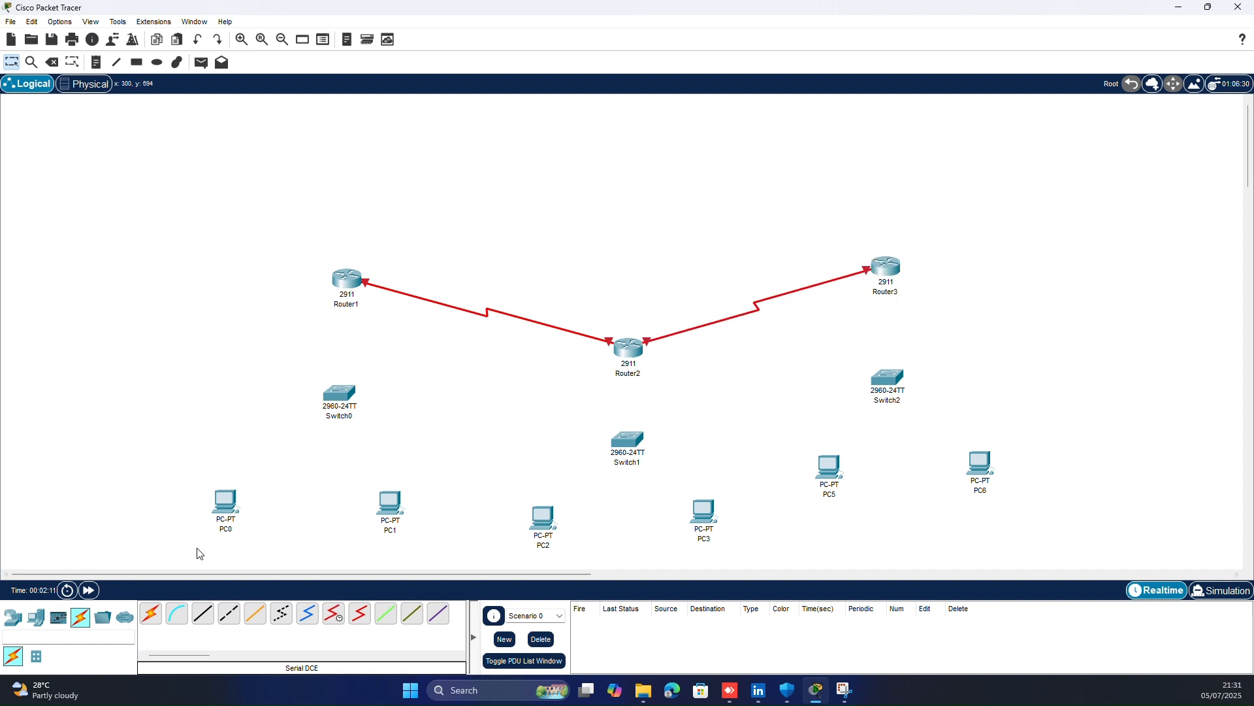
- Connect Router1 to Switch0 and Switch0 to PC0 and PC1 using the automatic connection type
{"action": "left_click", "coordinate": [151, 614]}
{"action": "left_click", "coordinate": [346, 279]}
{"action": "left_click", "coordinate": [341, 395]}
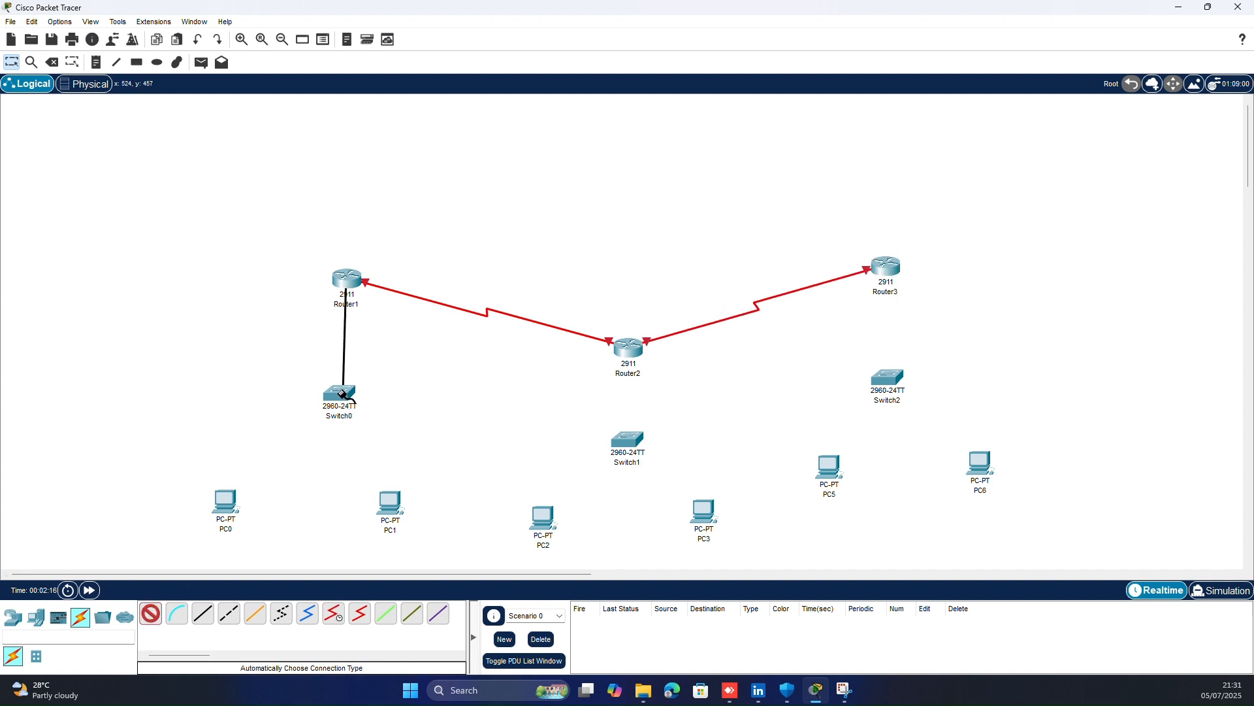
{"action": "left_click", "coordinate": [347, 414]}
{"action": "left_click", "coordinate": [226, 503]}
{"action": "left_click", "coordinate": [340, 395]}
{"action": "left_click", "coordinate": [390, 504]}
- Connect Router2 to Switch1 and Switch1 to PC2 and PC3 using the automatic connection type
{"action": "left_click", "coordinate": [628, 349]}
{"action": "left_click", "coordinate": [629, 440]}
{"action": "left_click", "coordinate": [626, 444]}
{"action": "left_click", "coordinate": [543, 517]}
{"action": "left_click", "coordinate": [630, 442]}
{"action": "left_click", "coordinate": [704, 511]}
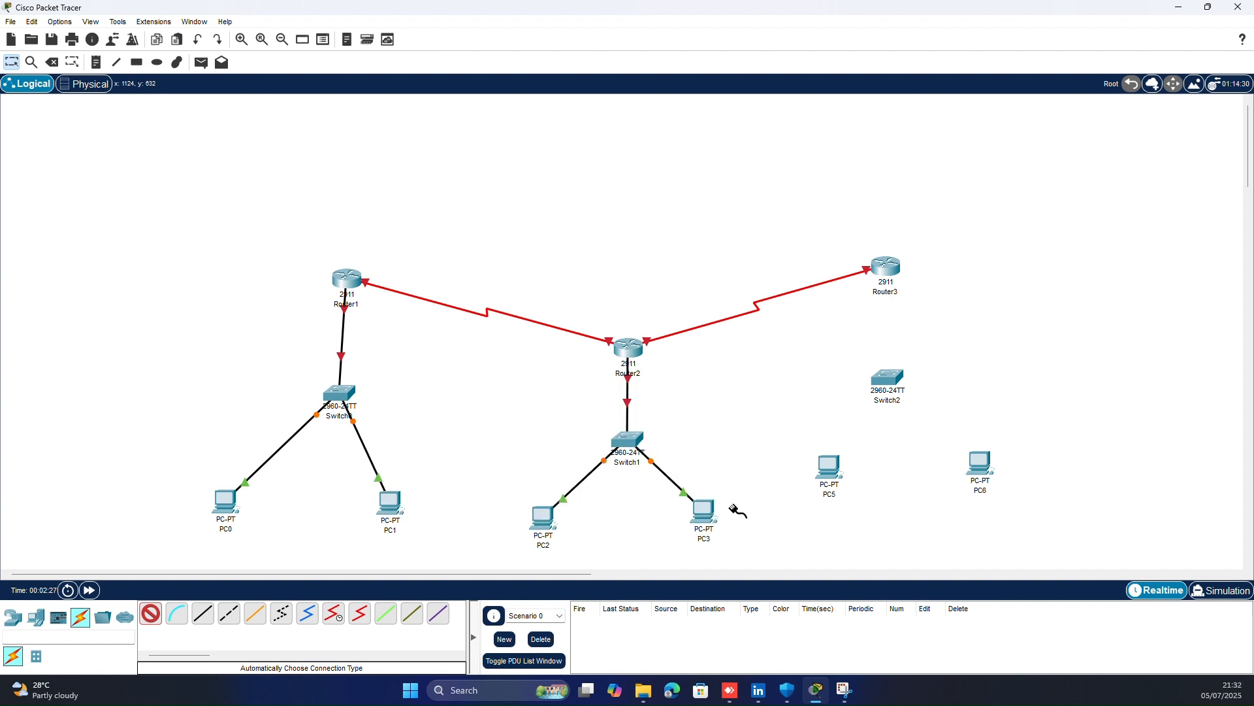
- Connect Router3 to Switch2 and Switch2 to PC5 and PC6 using the automatic connection type
{"action": "left_click", "coordinate": [887, 271]}
{"action": "left_click", "coordinate": [887, 377]}
{"action": "left_click", "coordinate": [887, 379]}
{"action": "left_click", "coordinate": [829, 467]}
{"action": "left_click", "coordinate": [889, 379]}
{"action": "left_click", "coordinate": [981, 464]}
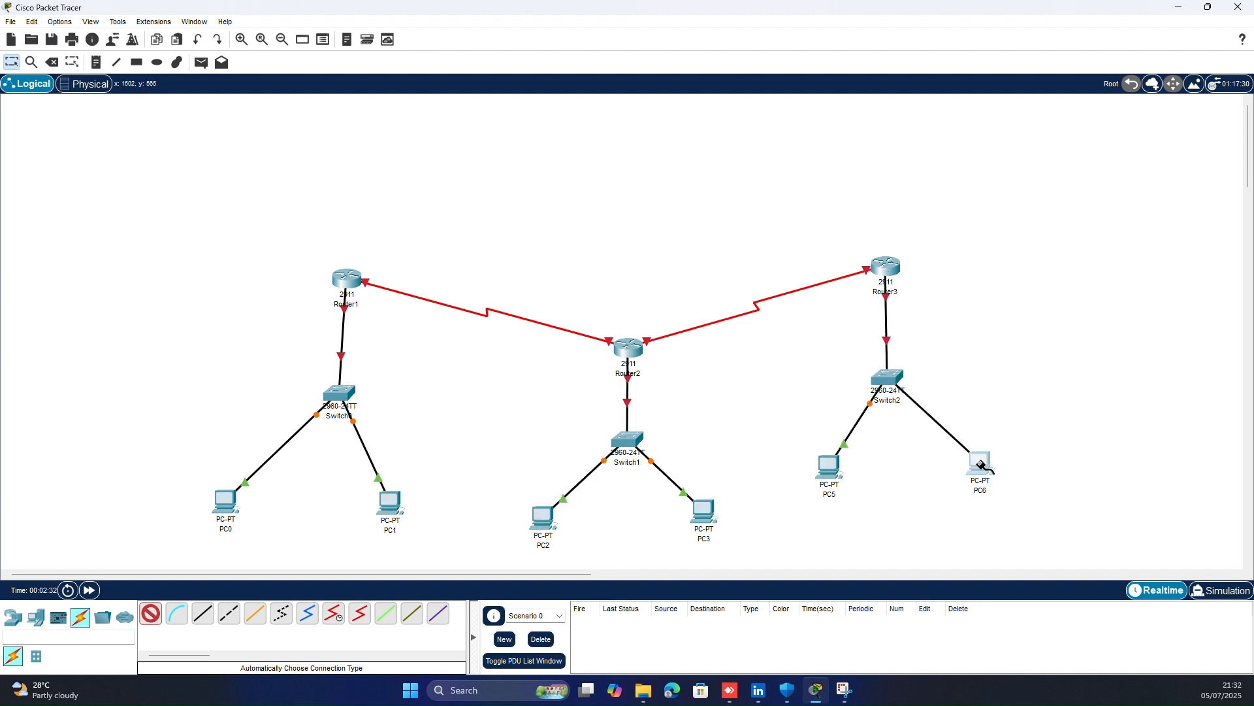
- Select the whole topology and move it higher in the workspace
{"action": "left_click", "coordinate": [11, 62]}
{"action": "left_click_drag", "start_coordinate": [80, 237], "coordinate": [1045, 533]}
{"action": "left_click_drag", "start_coordinate": [621, 358], "coordinate": [607, 225]}
- Rearrange Router1, Switch0 and their PCs into a compact branch with the router above the switch
{"action": "left_click_drag", "start_coordinate": [114, 230], "coordinate": [393, 360]}
{"action": "left_click_drag", "start_coordinate": [321, 258], "coordinate": [264, 269]}
{"action": "left_click", "coordinate": [371, 306]}
{"action": "left_click_drag", "start_coordinate": [157, 394], "coordinate": [201, 394]}
{"action": "left_click_drag", "start_coordinate": [330, 150], "coordinate": [266, 151]}
- Shift the Router2 branch with Switch1 and its PCs slightly up and to the left
{"action": "left_click_drag", "start_coordinate": [530, 163], "coordinate": [742, 429]}
{"action": "left_click_drag", "start_coordinate": [617, 223], "coordinate": [595, 206]}
{"action": "left_click", "coordinate": [647, 271]}
- Rearrange the Router3 branch so the router sits above Switch2 with PC5 and PC6 beneath
{"action": "left_click_drag", "start_coordinate": [815, 129], "coordinate": [1033, 398]}
{"action": "left_click_drag", "start_coordinate": [873, 137], "coordinate": [913, 139]}
{"action": "left_click", "coordinate": [959, 296]}
{"action": "left_click_drag", "start_coordinate": [1002, 327], "coordinate": [990, 331]}
{"action": "left_click_drag", "start_coordinate": [846, 332], "coordinate": [849, 336]}
{"action": "left_click", "coordinate": [919, 352]}
- Move Switch0 together with PC0 and PC1 closer to Router1
{"action": "left_click_drag", "start_coordinate": [149, 261], "coordinate": [373, 447]}
{"action": "left_click_drag", "start_coordinate": [268, 276], "coordinate": [266, 248]}
{"action": "left_click", "coordinate": [369, 253]}
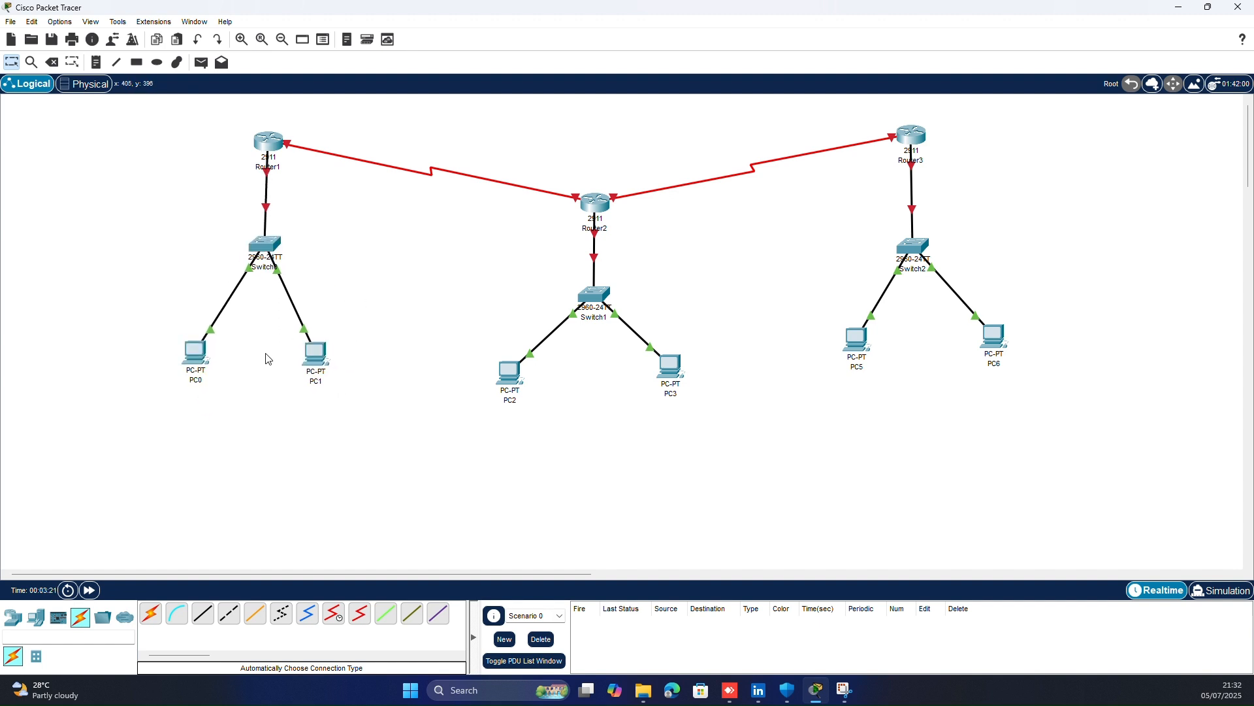
- Fine-tune the positions of the six PCs so each pair sits closer together beneath its switch
{"action": "left_click_drag", "start_coordinate": [311, 354], "coordinate": [315, 349]}
{"action": "left_click_drag", "start_coordinate": [193, 347], "coordinate": [199, 343]}
{"action": "left_click", "coordinate": [243, 336]}
{"action": "left_click_drag", "start_coordinate": [514, 374], "coordinate": [542, 365]}
{"action": "left_click_drag", "start_coordinate": [689, 370], "coordinate": [673, 366]}
{"action": "left_click_drag", "start_coordinate": [857, 338], "coordinate": [873, 312]}
{"action": "left_click_drag", "start_coordinate": [993, 334], "coordinate": [979, 319]}
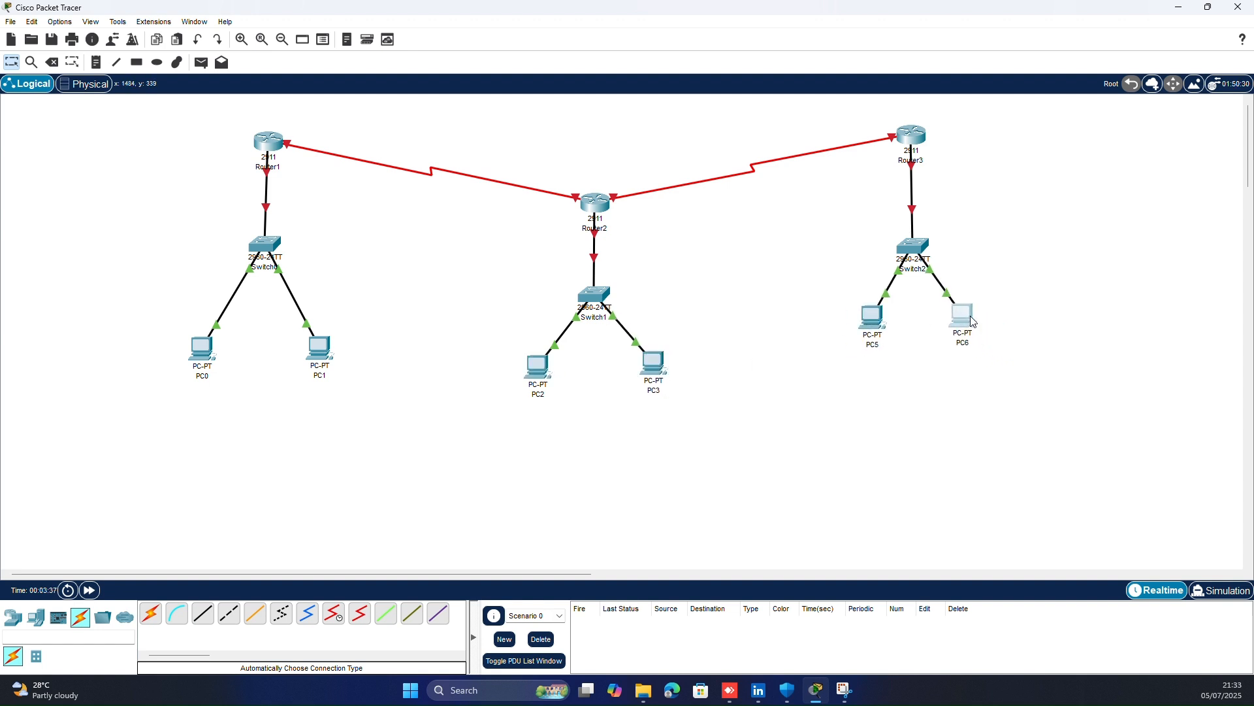
{"action": "left_click_drag", "start_coordinate": [872, 315], "coordinate": [867, 318]}
{"action": "left_click", "coordinate": [899, 320]}
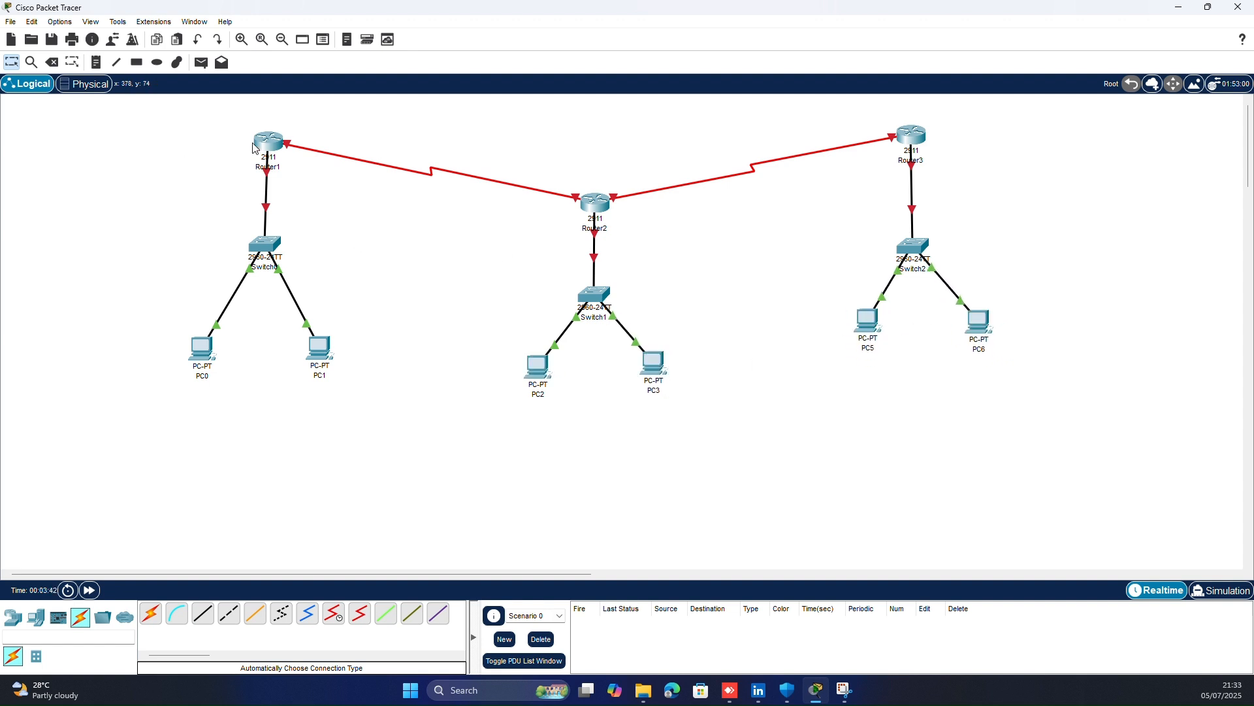
- Add notes labelling the Router1–Router2 link 10.10.10.0/30 and the Router2–Router3 link 20.20.20.0/30
{"action": "left_click", "coordinate": [96, 62]}
{"action": "left_click", "coordinate": [370, 149]}
{"action": "type", "text": "10.10.10.0"}
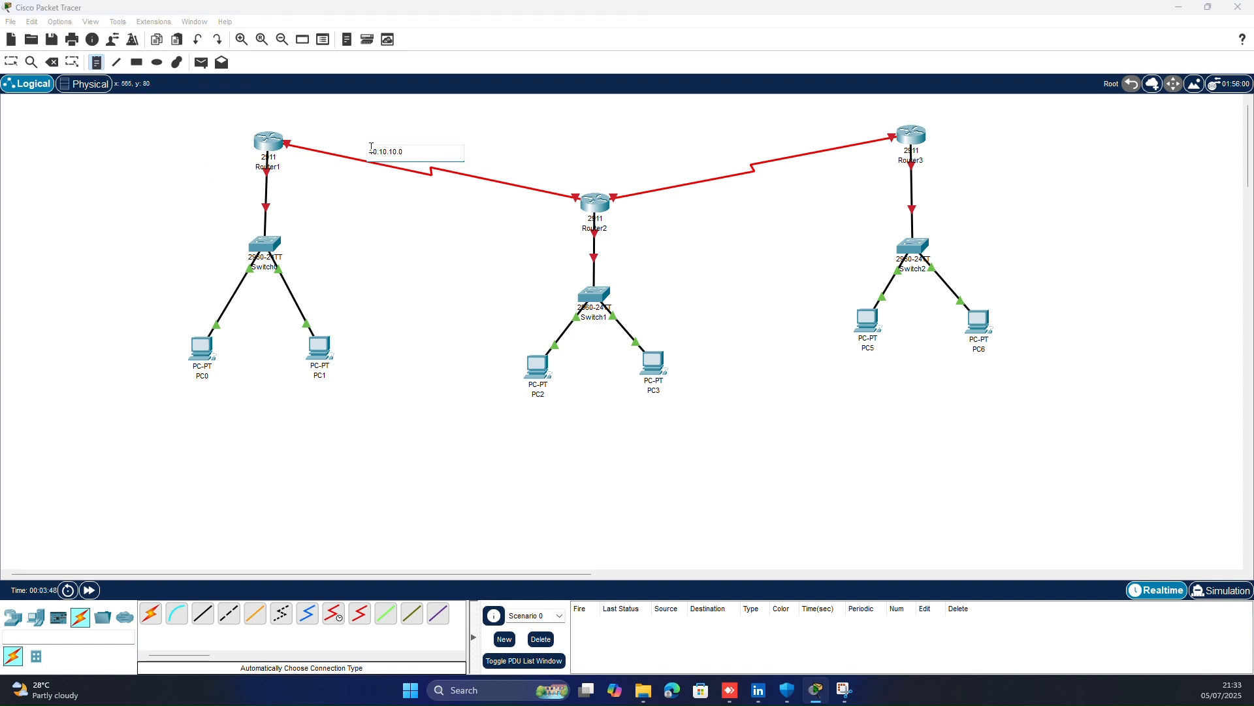
{"action": "type", "text": "/30"}
{"action": "left_click", "coordinate": [710, 159]}
{"action": "type", "text": "20.20.20.0/"}
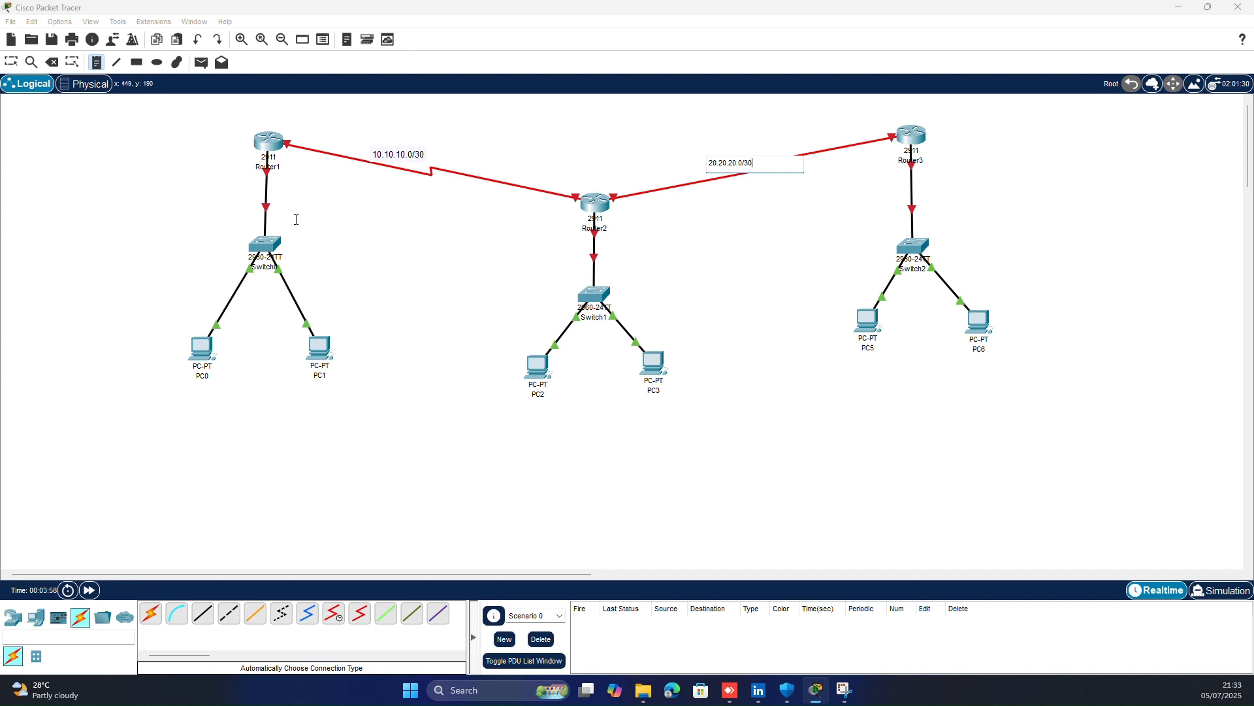
- Add notes "vlan 10 192.168.10.0/24" below PC0 and "vlan 20 192.168.20.0/24" below PC1
{"action": "left_click", "coordinate": [147, 391]}
{"action": "type", "text": "vlan 10"}
{"action": "key", "text": "Return"}
{"action": "type", "text": "192.168.10.0/24"}
{"action": "left_click", "coordinate": [290, 397]}
{"action": "type", "text": "192.168.20.0/24"}
{"action": "key", "text": "Return"}
{"action": "type", "text": "vla"}
{"action": "key", "text": "Return"}
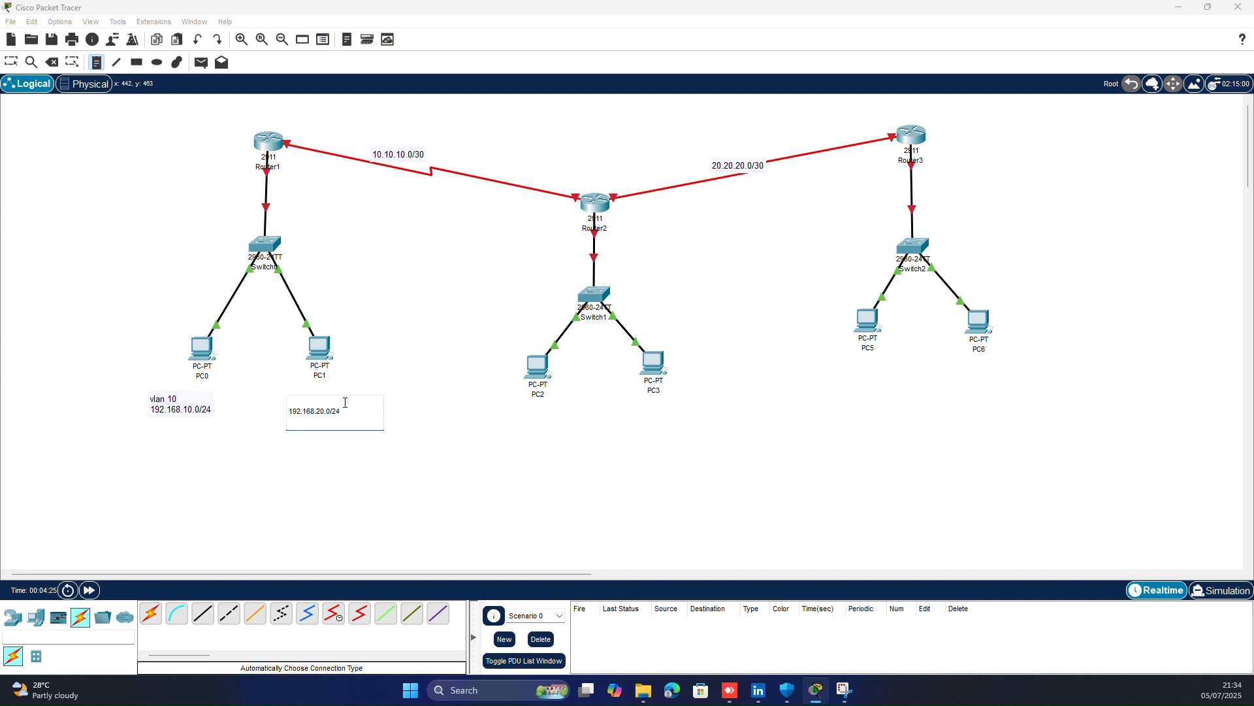
{"action": "type", "text": "n 20"}
- Add notes "vlan 30 192.168.30.0/24" below PC2 and "vlan 40 192.168.40.0/24" below PC3
{"action": "left_click", "coordinate": [457, 423]}
{"action": "left_click", "coordinate": [522, 416]}
{"action": "type", "text": "vlan 30"}
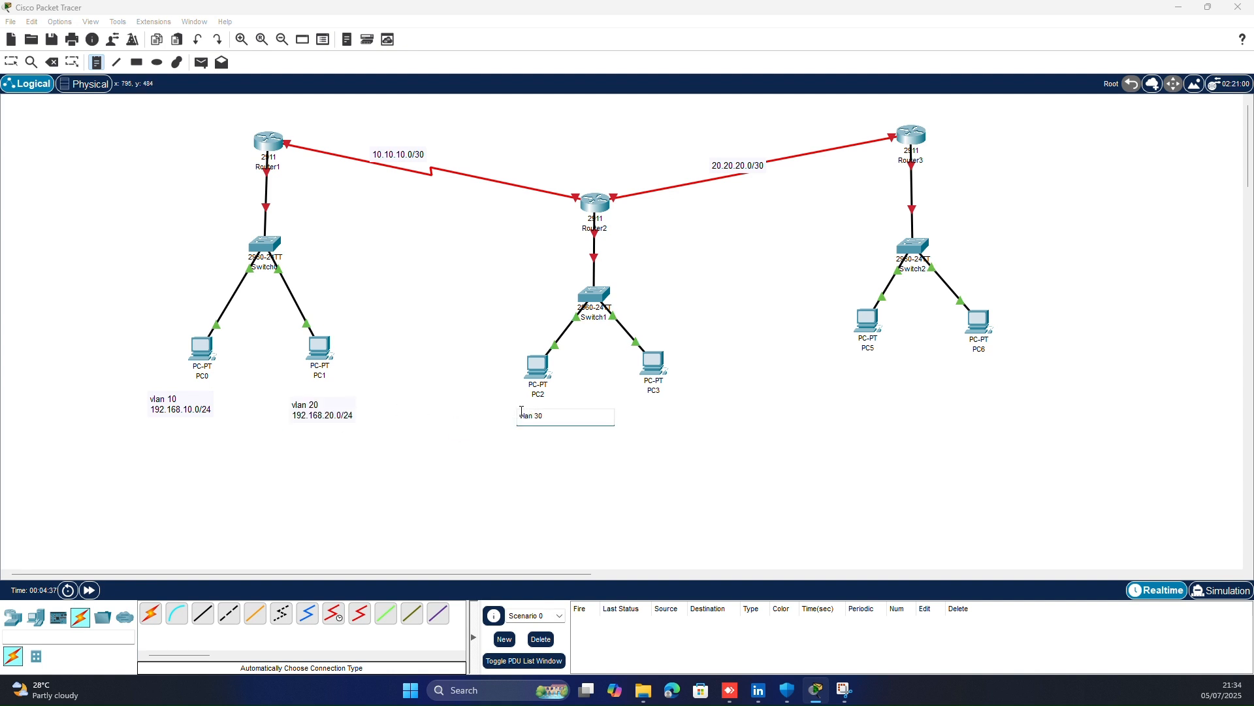
{"action": "key", "text": "Return"}
{"action": "type", "text": "192.168.30.0/24"}
{"action": "left_click", "coordinate": [635, 407]}
{"action": "type", "text": "vlan 40"}
{"action": "key", "text": "Return"}
{"action": "type", "text": "192."}
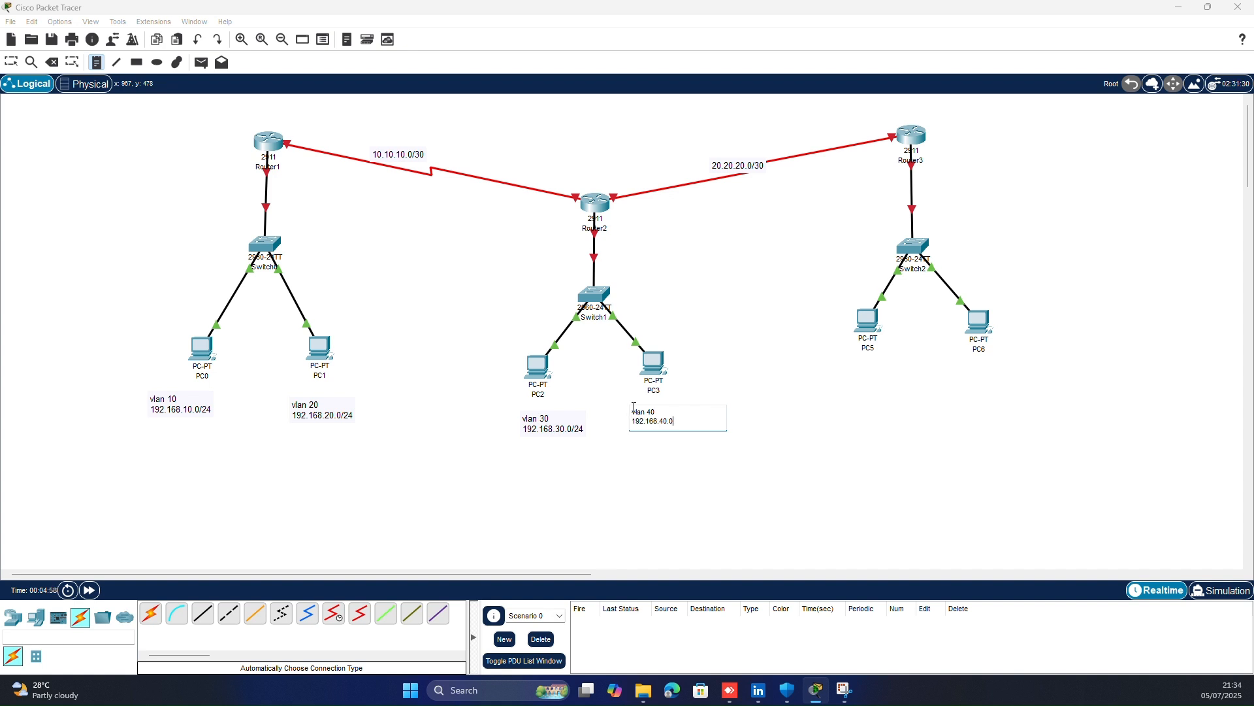
- Add notes "vlan 50 192.168.50.0/24" below PC5 and "vlan 60 192.168.60.0/24" below PC6
{"action": "left_click", "coordinate": [830, 391]}
{"action": "type", "text": "19"}
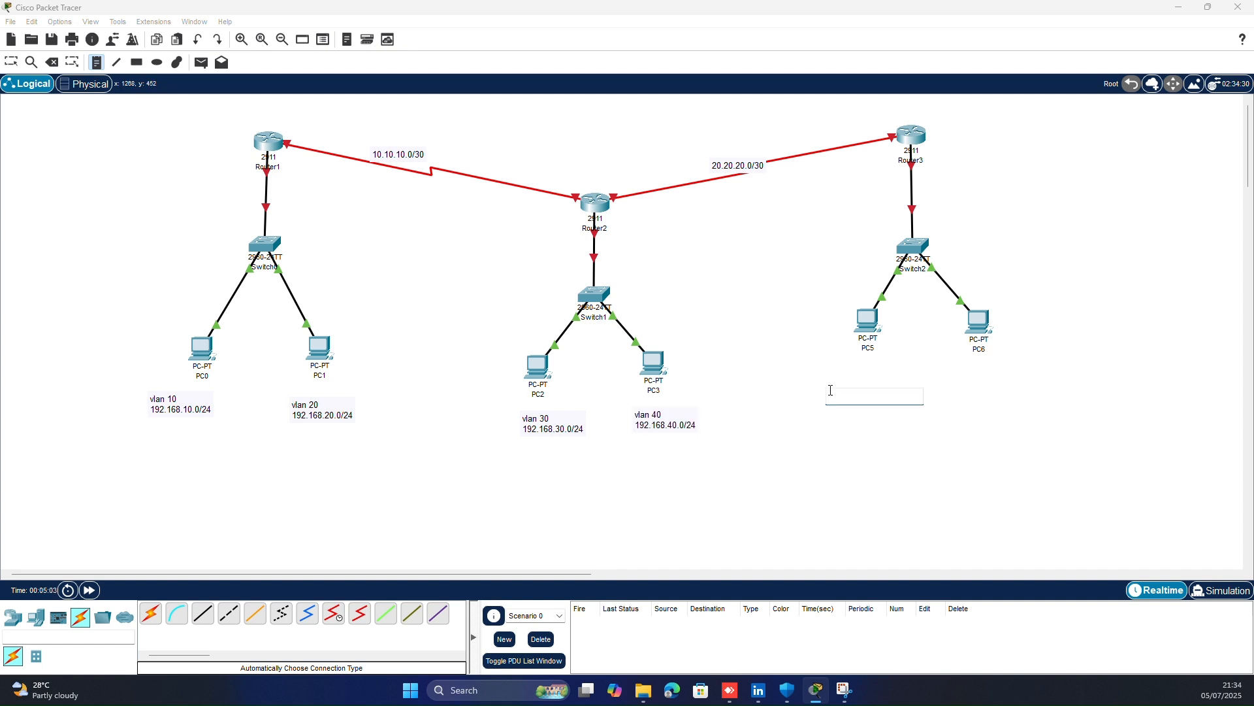
{"action": "key", "text": "Return"}
{"action": "type", "text": "192.168.50.0/24"}
{"action": "left_click", "coordinate": [953, 384]}
{"action": "type", "text": "vlan 60"}
{"action": "key", "text": "Return"}
{"action": "type", "text": "192.168.60."}
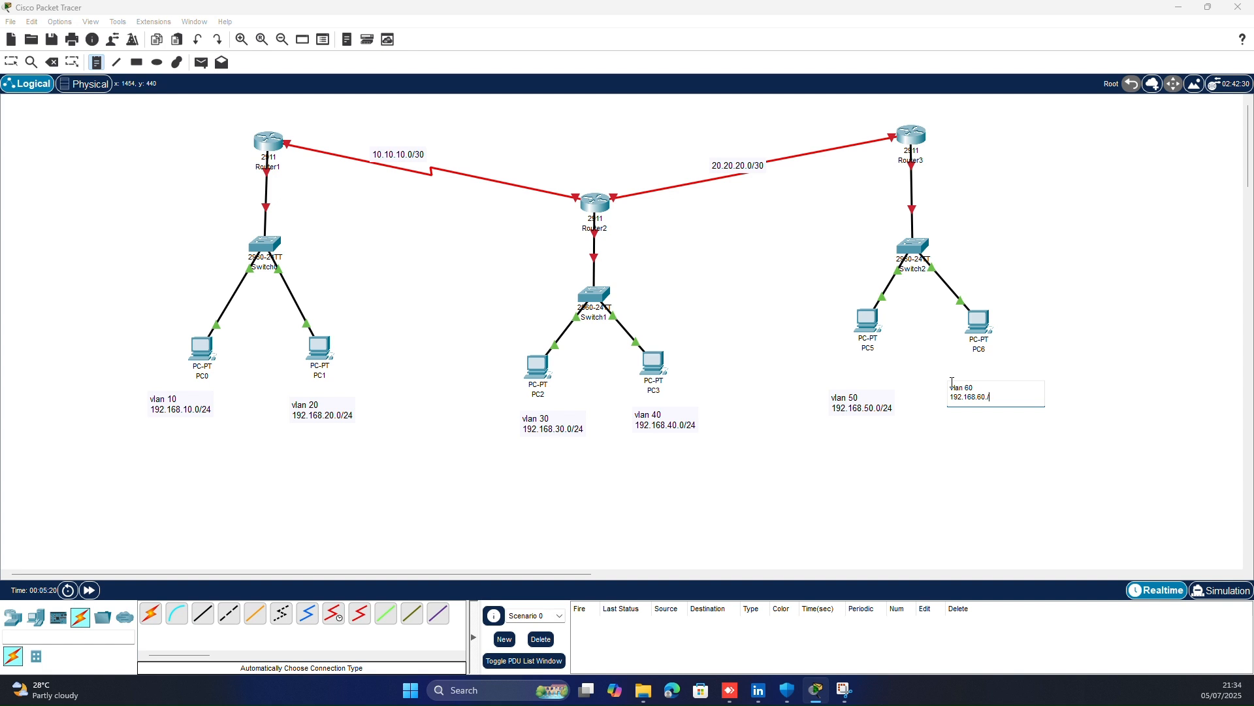
- Reposition the six VLAN notes so each sits neatly beneath its PC
{"action": "left_click", "coordinate": [11, 62]}
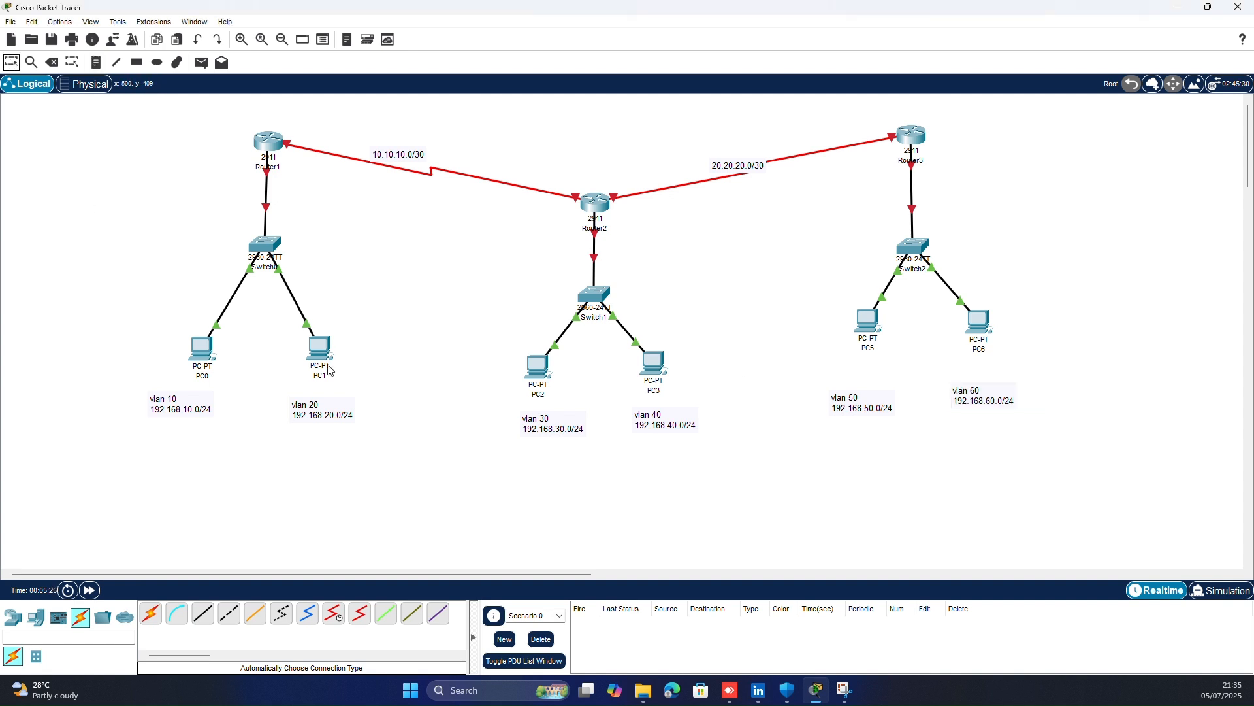
{"action": "left_click_drag", "start_coordinate": [315, 405], "coordinate": [321, 396]}
{"action": "left_click_drag", "start_coordinate": [197, 407], "coordinate": [209, 403]}
{"action": "left_click", "coordinate": [327, 402]}
{"action": "left_click", "coordinate": [539, 417]}
{"action": "left_click_drag", "start_coordinate": [539, 417], "coordinate": [529, 413]}
{"action": "left_click_drag", "start_coordinate": [648, 417], "coordinate": [652, 417]}
{"action": "left_click_drag", "start_coordinate": [849, 398], "coordinate": [863, 375]}
{"action": "left_click_drag", "start_coordinate": [982, 390], "coordinate": [991, 373]}
{"action": "left_click", "coordinate": [268, 141]}
{"action": "left_click", "coordinate": [636, 267]}
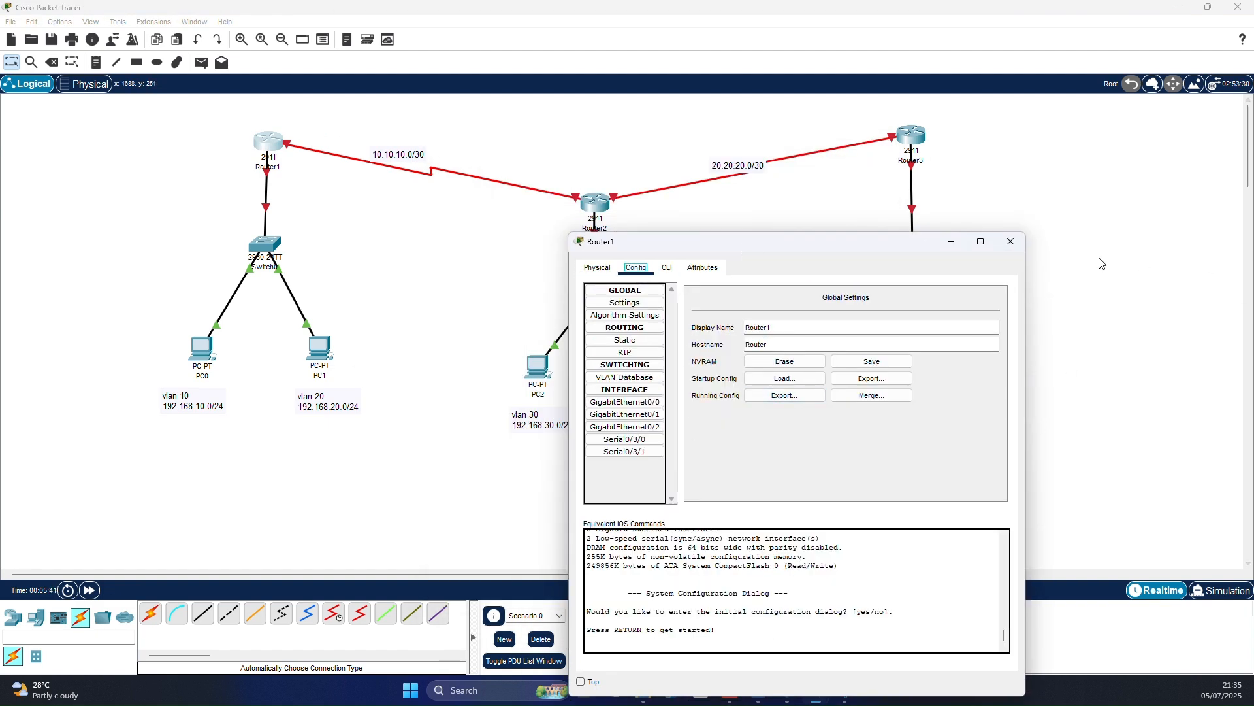
{"action": "left_click", "coordinate": [1011, 241]}
- Set the preferences to always show port labels in the logical workspace
{"action": "left_click", "coordinate": [64, 20]}
{"action": "left_click", "coordinate": [77, 35]}
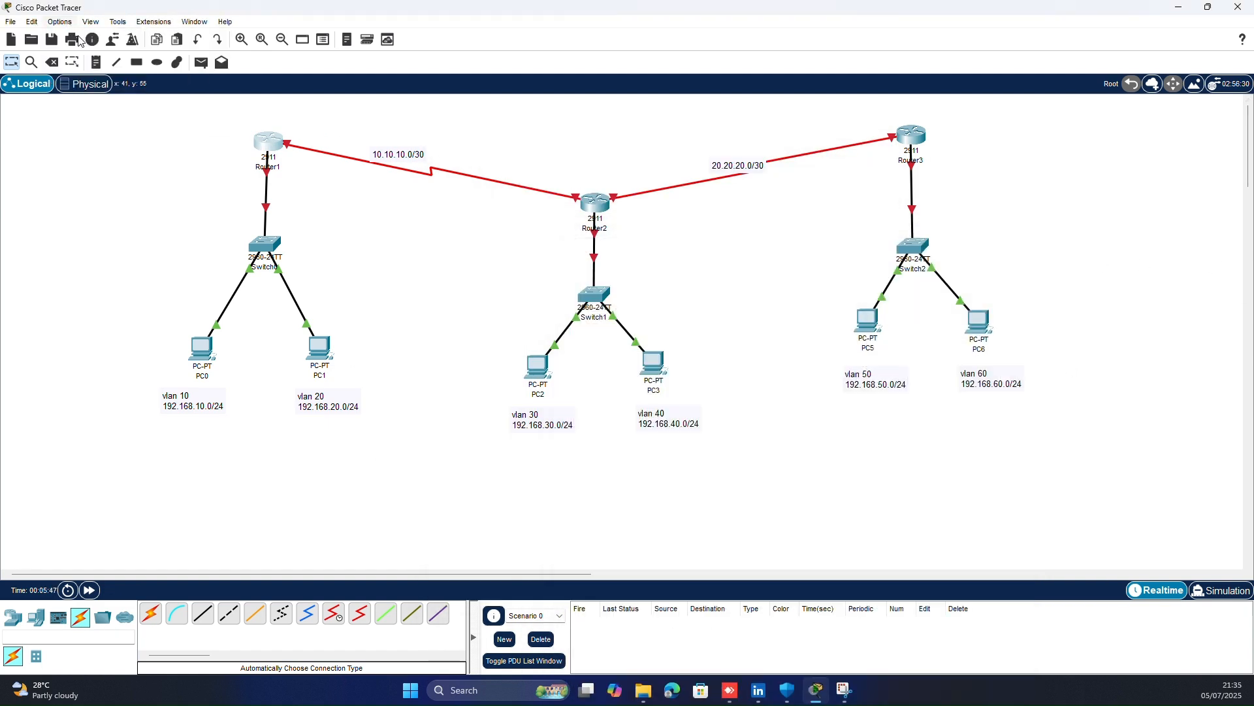
{"action": "left_click", "coordinate": [299, 173]}
{"action": "left_click", "coordinate": [1054, 51]}
- Turn on Router1's Serial0/3/0 interface and set its clock rate to 64000
{"action": "left_click", "coordinate": [262, 143]}
{"action": "left_click", "coordinate": [501, 308]}
{"action": "left_click", "coordinate": [501, 347]}
{"action": "left_click", "coordinate": [859, 218]}
{"action": "left_click", "coordinate": [817, 246]}
{"action": "left_click", "coordinate": [798, 316]}
- Assign IPv4 address 10.10.10.1 with subnet mask 255.255.255.252 to Router1's Serial0/3/0
{"action": "left_click", "coordinate": [787, 279]}
{"action": "type", "text": "10.1"}
{"action": "left_click", "coordinate": [787, 294]}
{"action": "key", "text": "BackSpace"}
{"action": "key", "text": "BackSpace"}
{"action": "key", "text": "BackSpace"}
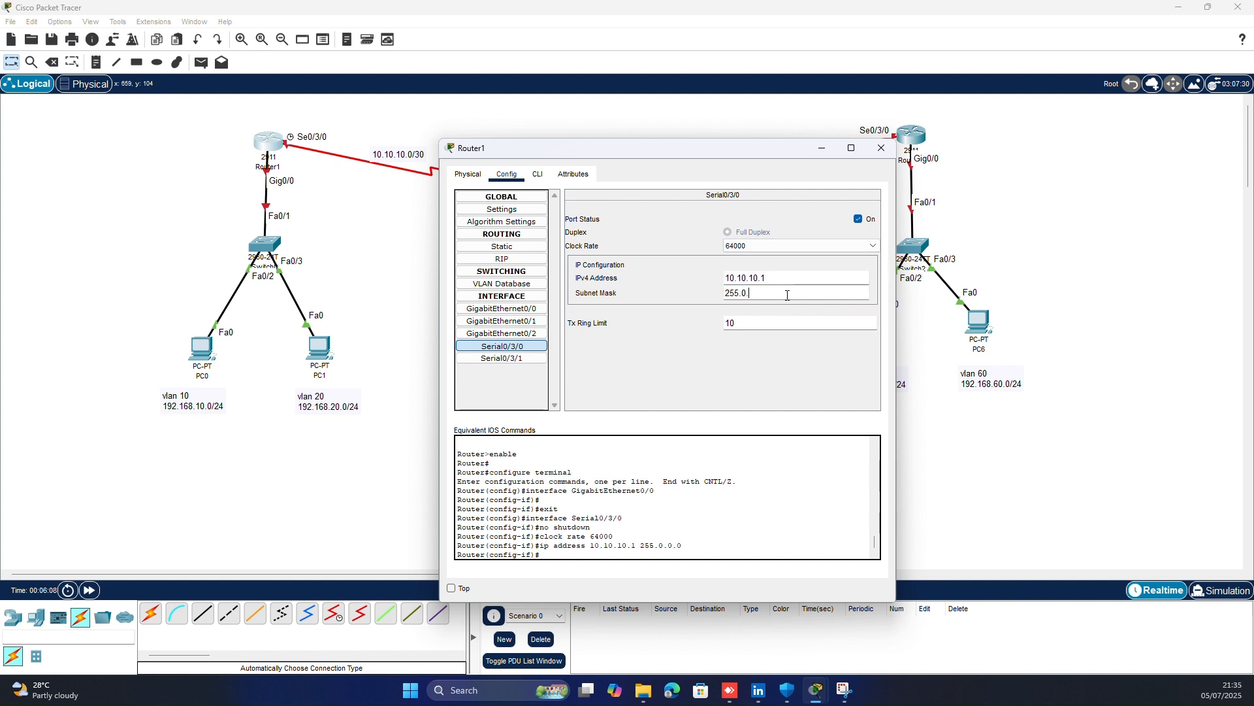
{"action": "type", "text": "255.28"}
{"action": "key", "text": "BackSpace"}
{"action": "type", "text": "55.2"}
- Turn on Router1's Serial0/3/1 interface and close the router's window
{"action": "left_click", "coordinate": [501, 358]}
{"action": "left_click", "coordinate": [859, 219]}
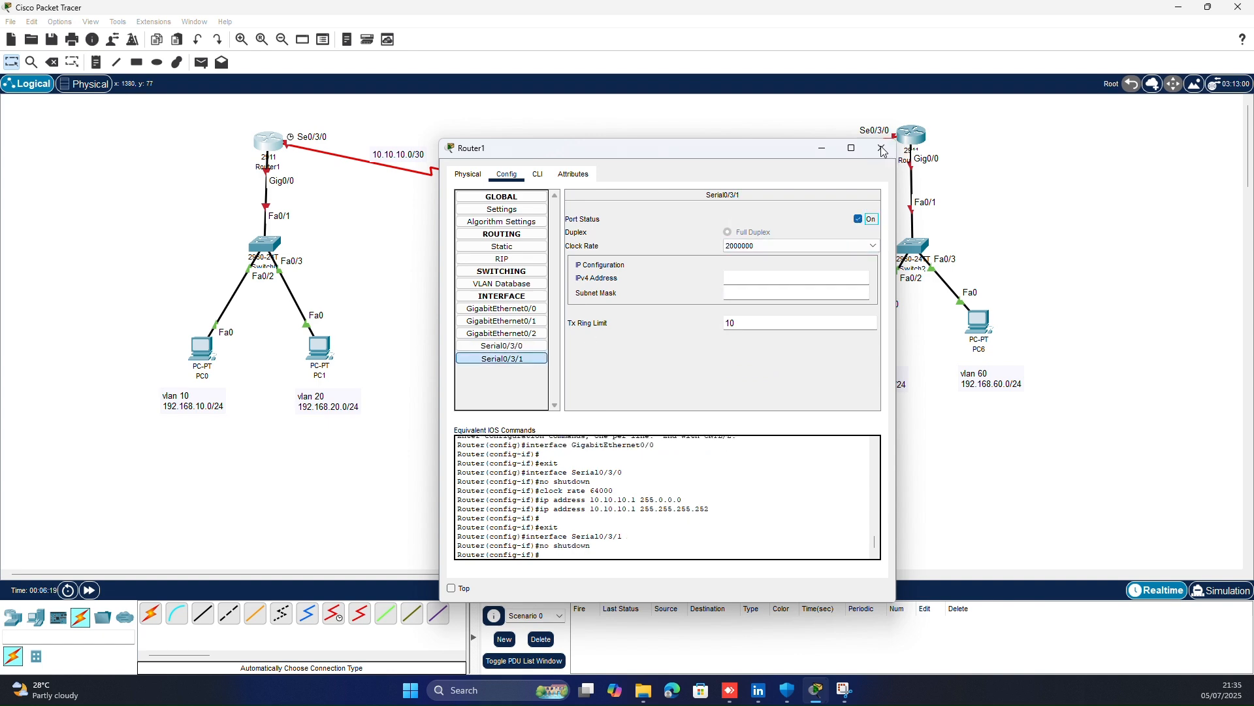
{"action": "left_click", "coordinate": [883, 150]}
- Turn on Router2's Serial0/3/0 interface, keeping its window clear of the Router1 link
{"action": "left_click", "coordinate": [594, 204]}
{"action": "left_click_drag", "start_coordinate": [625, 152], "coordinate": [900, 150]}
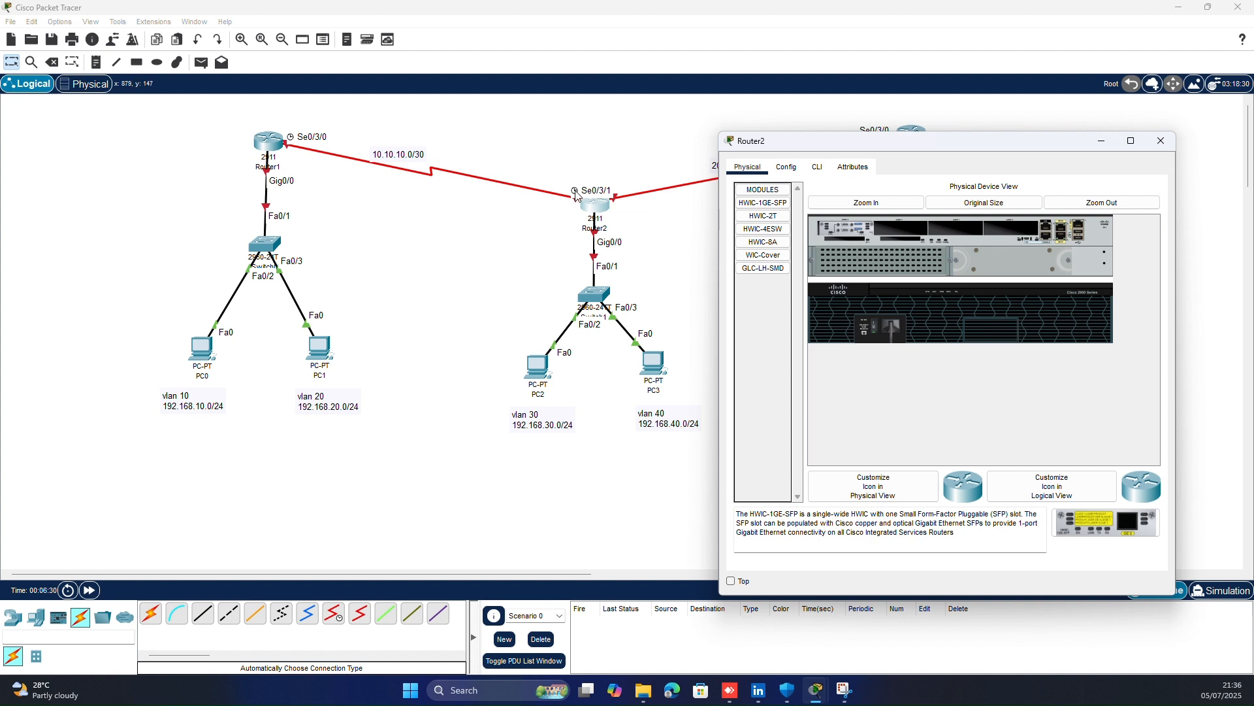
{"action": "left_click", "coordinate": [787, 167]}
{"action": "left_click", "coordinate": [776, 339]}
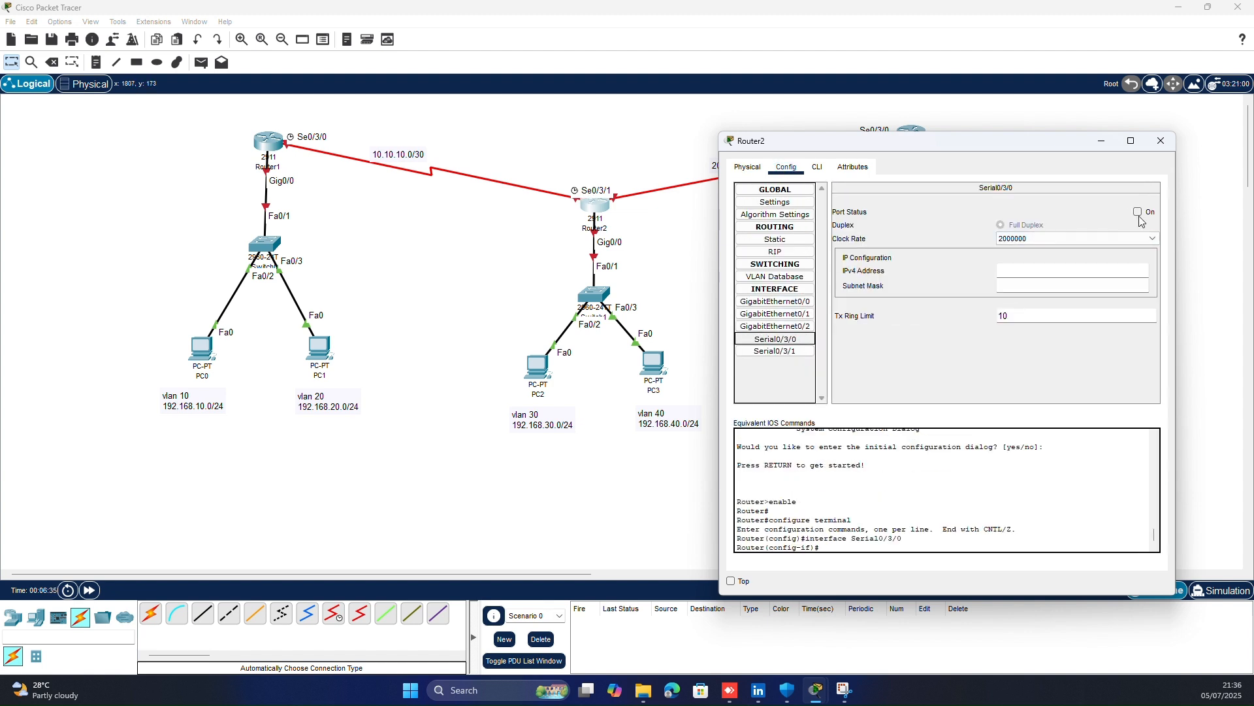
{"action": "left_click", "coordinate": [1138, 211]}
{"action": "left_click", "coordinate": [1057, 276]}
{"action": "type", "text": "10."}
{"action": "key", "text": "Return"}
{"action": "left_click", "coordinate": [690, 292]}
- Assign IPv4 address 10.10.10.2 with subnet mask 255.255.255.252 to Router2's Serial0/3/0
{"action": "left_click", "coordinate": [1046, 270]}
{"action": "type", "text": "10.10.2"}
{"action": "left_click", "coordinate": [1046, 283]}
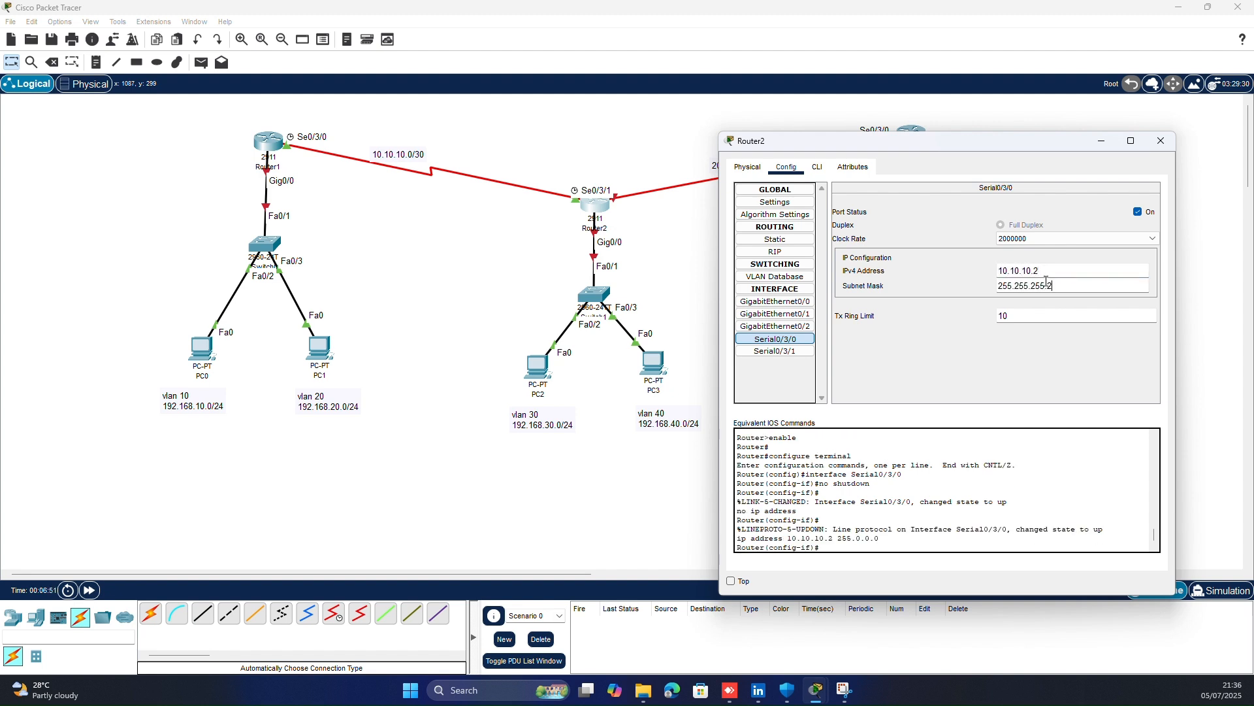
{"action": "key", "text": "Return"}
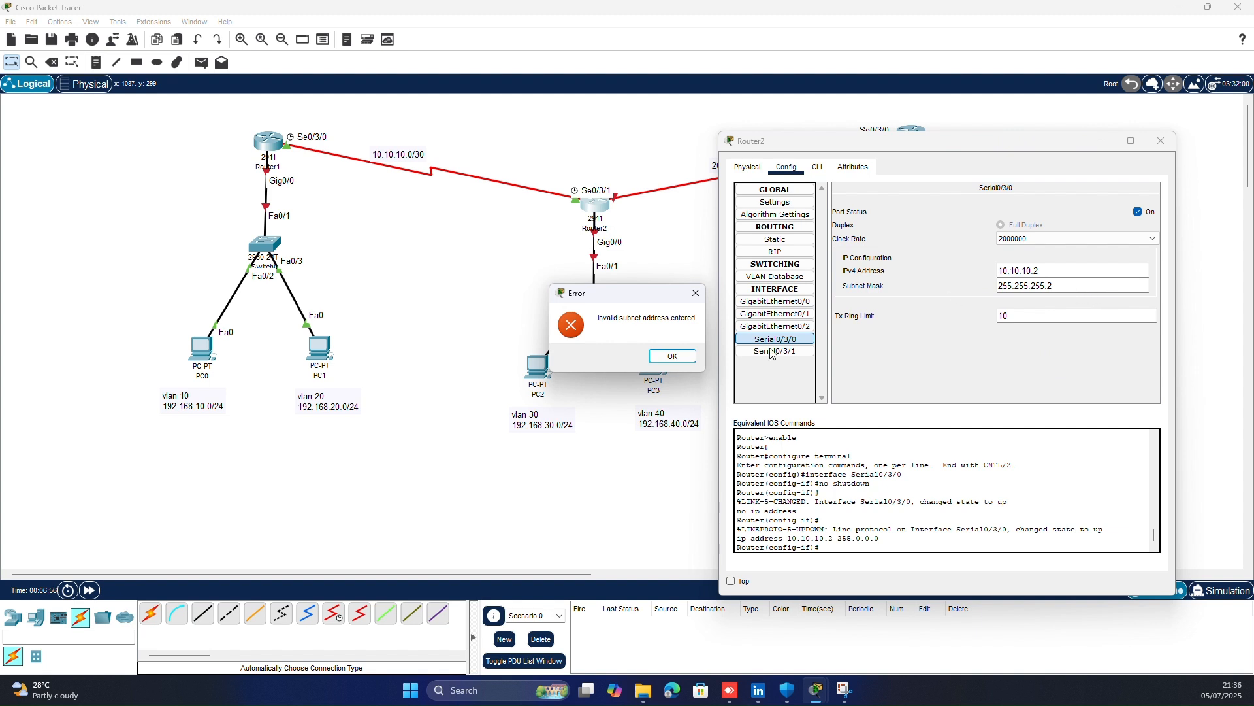
{"action": "key", "text": "Return"}
{"action": "left_click", "coordinate": [1035, 284]}
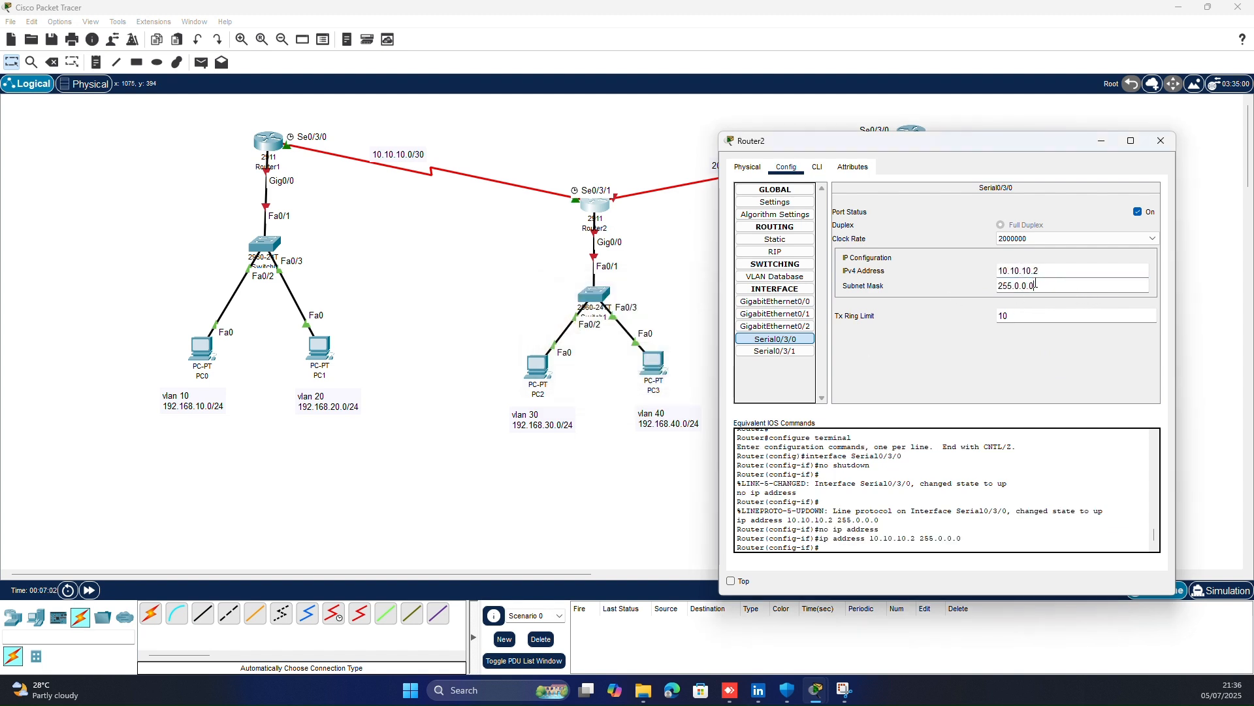
{"action": "type", "text": "2"}
{"action": "key", "text": "Return"}
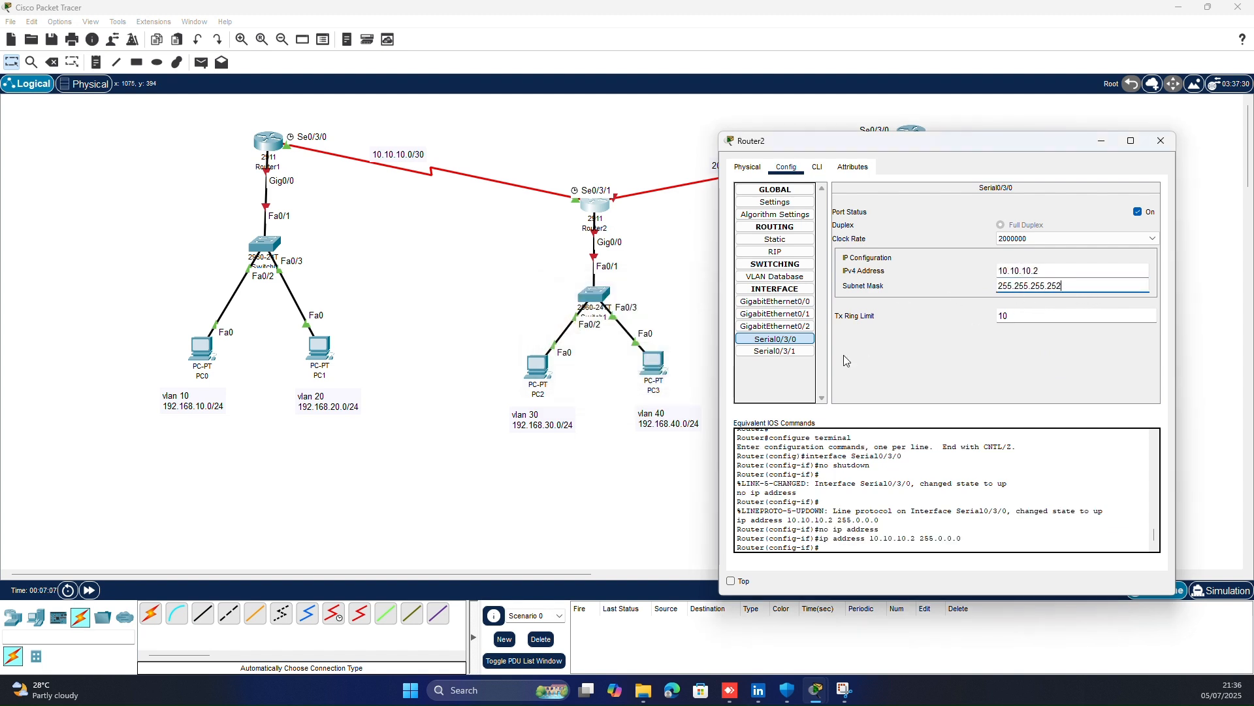
- Set the clock rate of Router2's Serial0/3/1 interface to 64000
{"action": "left_click", "coordinate": [775, 350]}
{"action": "left_click", "coordinate": [1052, 238]}
{"action": "left_click", "coordinate": [1052, 290]}
{"action": "left_click", "coordinate": [1137, 211]}
- Assign IPv4 address 20.20.20.1 with subnet mask 255.255.255.252 to Router2's Serial0/3/1 and put the router's window away
{"action": "left_click", "coordinate": [1016, 270]}
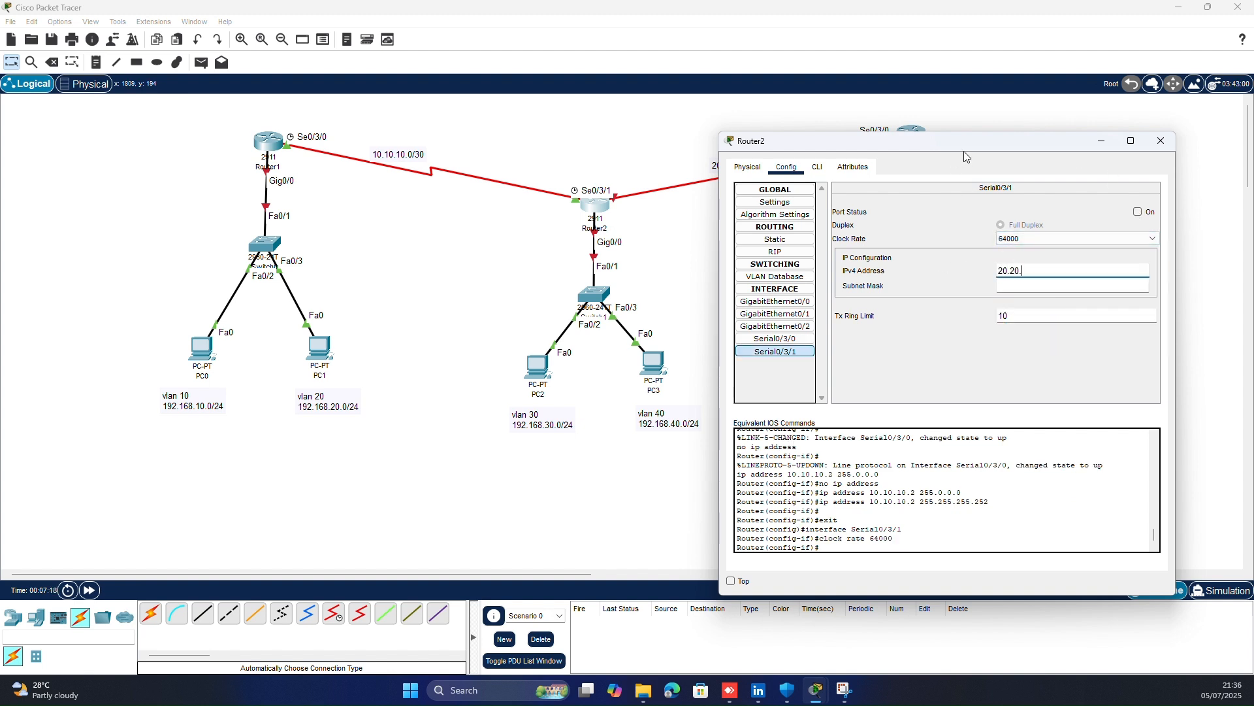
{"action": "left_click", "coordinate": [1074, 285]}
{"action": "key", "text": "BackSpace"}
{"action": "key", "text": "BackSpace"}
{"action": "key", "text": "BackSpace"}
{"action": "type", "text": "255.255.255.252"}
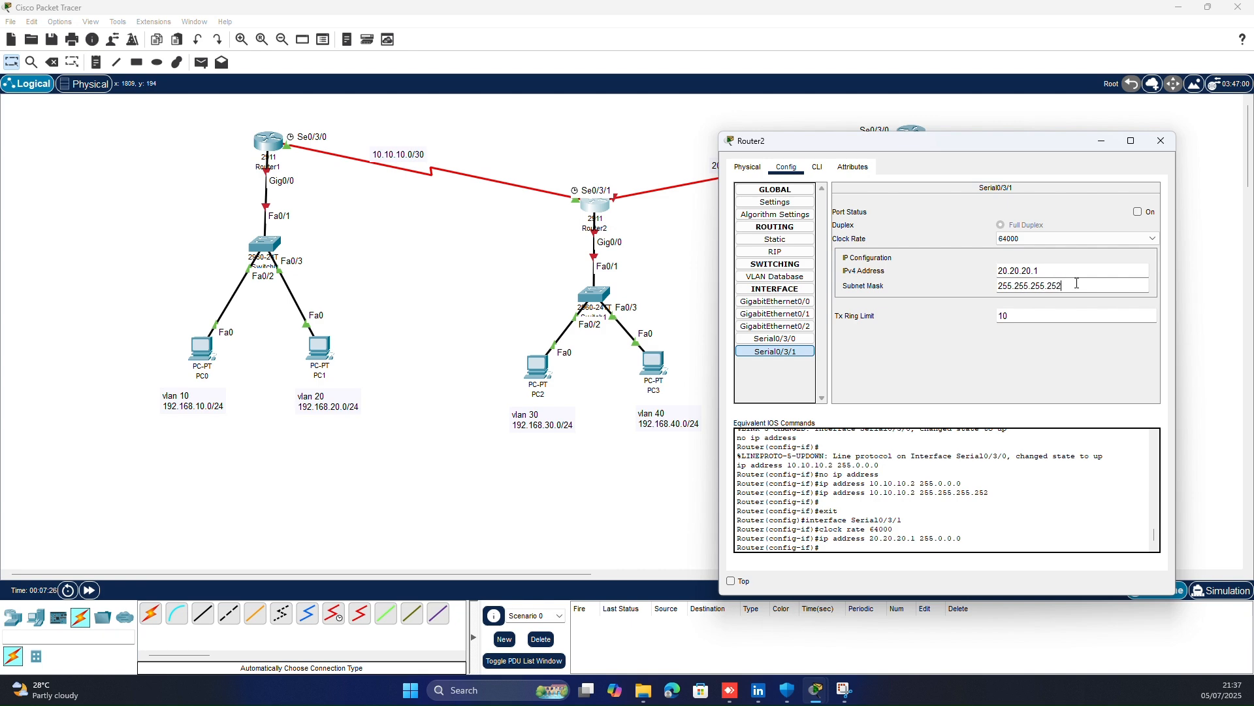
{"action": "left_click", "coordinate": [1101, 140]}
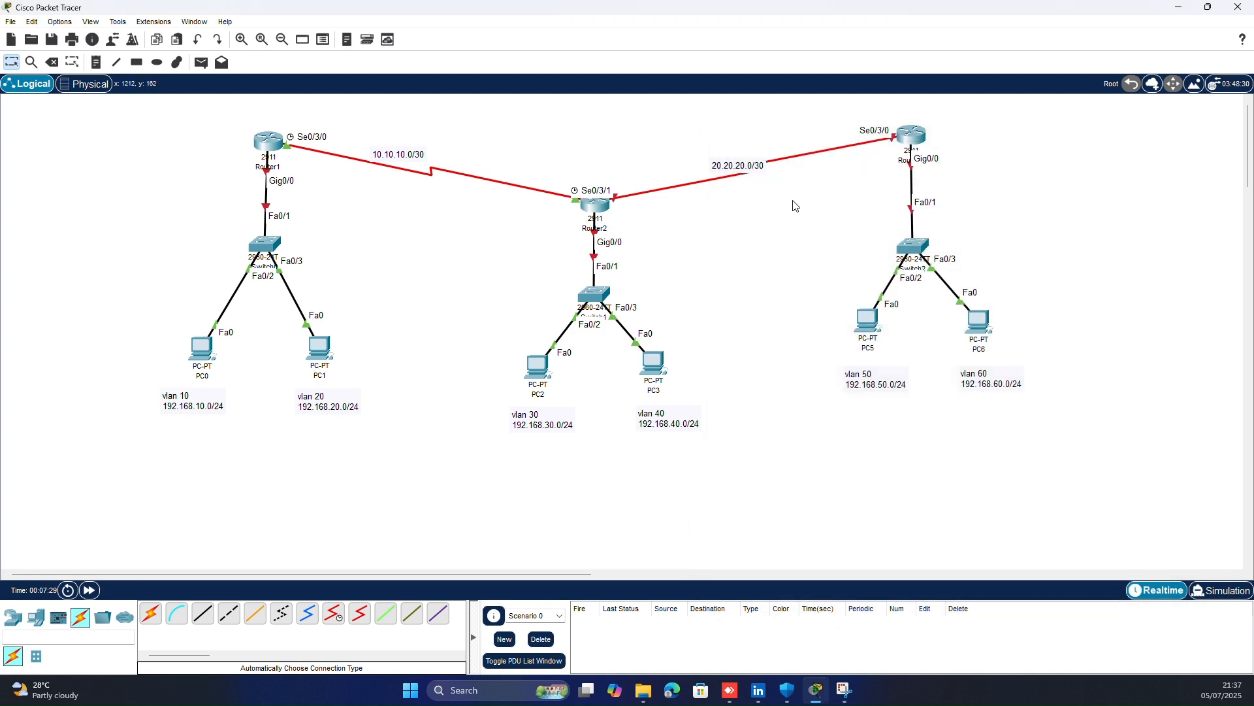
- Open Router3's configuration beside the serial links and turn on its Serial0/3/0 interface
{"action": "left_click", "coordinate": [913, 137]}
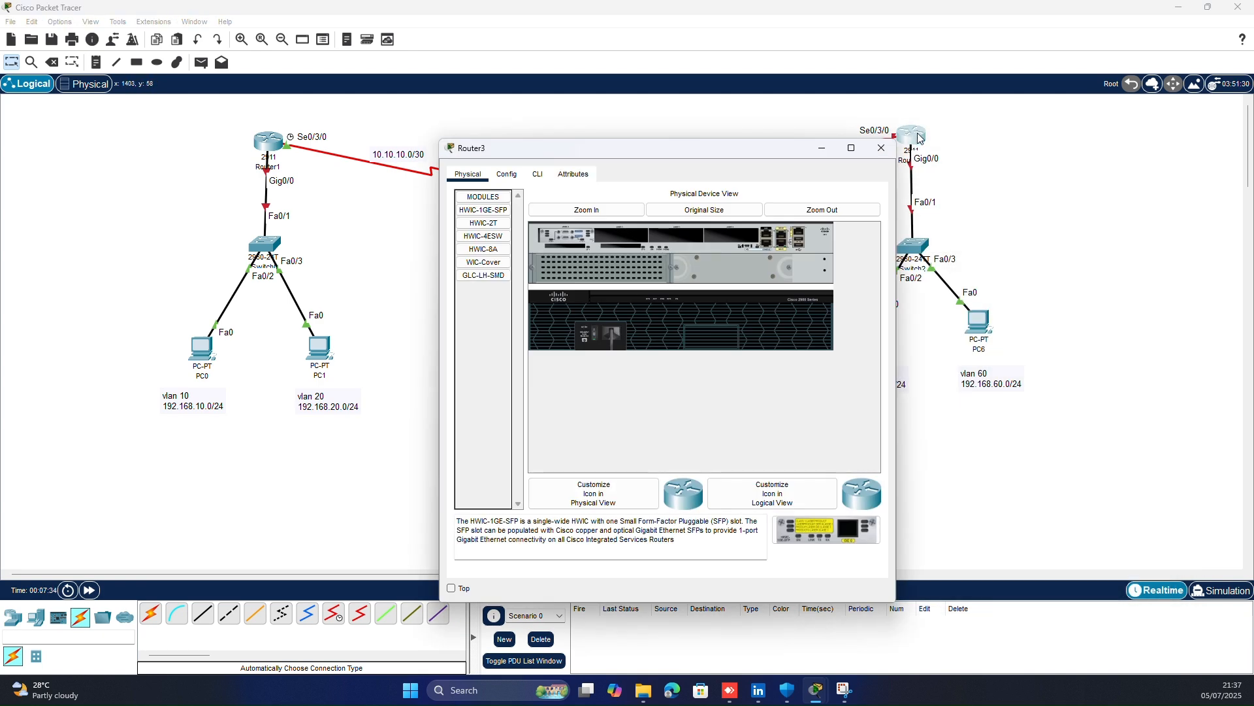
{"action": "left_click_drag", "start_coordinate": [588, 136], "coordinate": [829, 222]}
{"action": "left_click", "coordinate": [747, 248]}
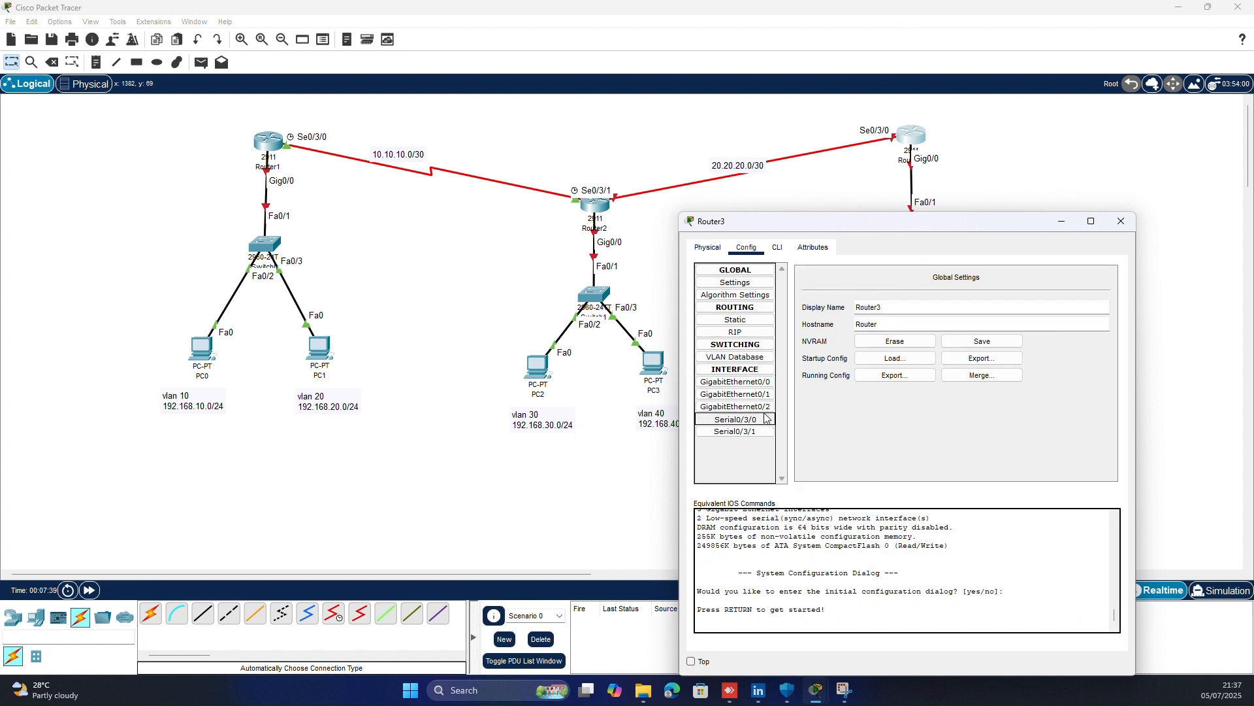
{"action": "left_click", "coordinate": [735, 419]}
{"action": "left_click", "coordinate": [1098, 292]}
{"action": "left_click", "coordinate": [1112, 319]}
- Assign IPv4 address 20.20.20.2 with subnet mask 255.255.255.252 to Router3's Serial0/3/0
{"action": "left_click", "coordinate": [1043, 331]}
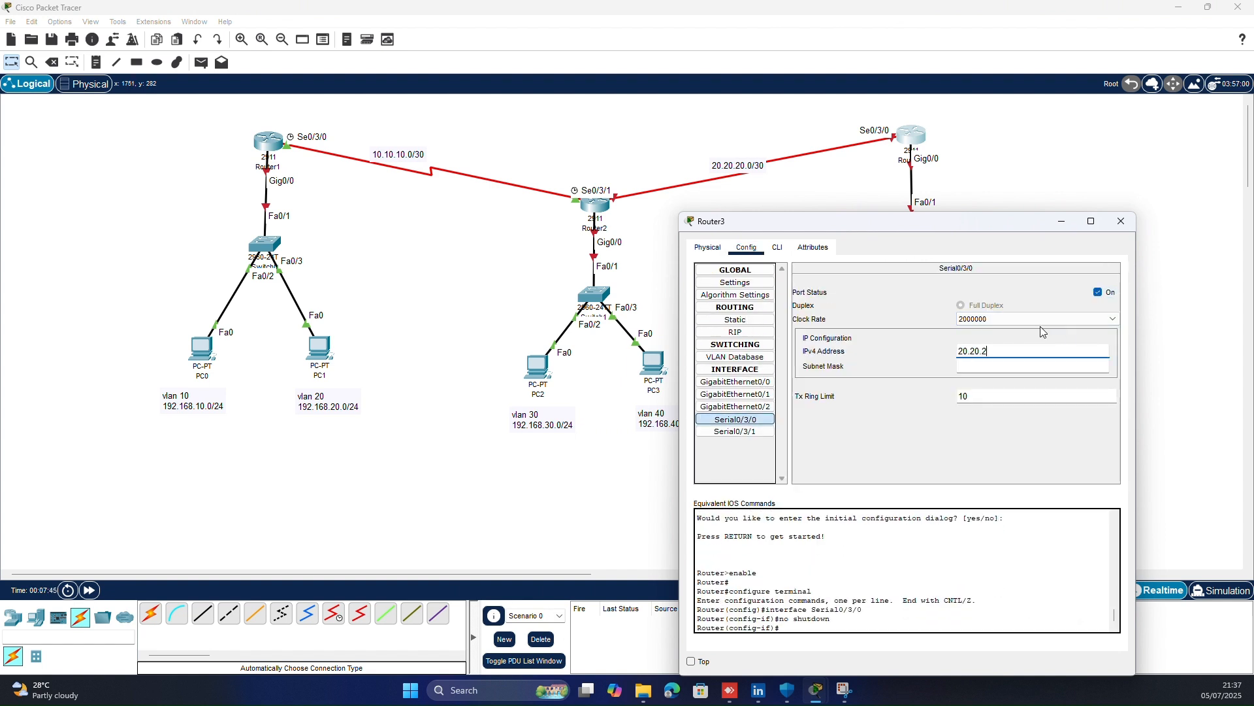
{"action": "left_click", "coordinate": [1024, 365]}
{"action": "type", "text": "255.255.255.252"}
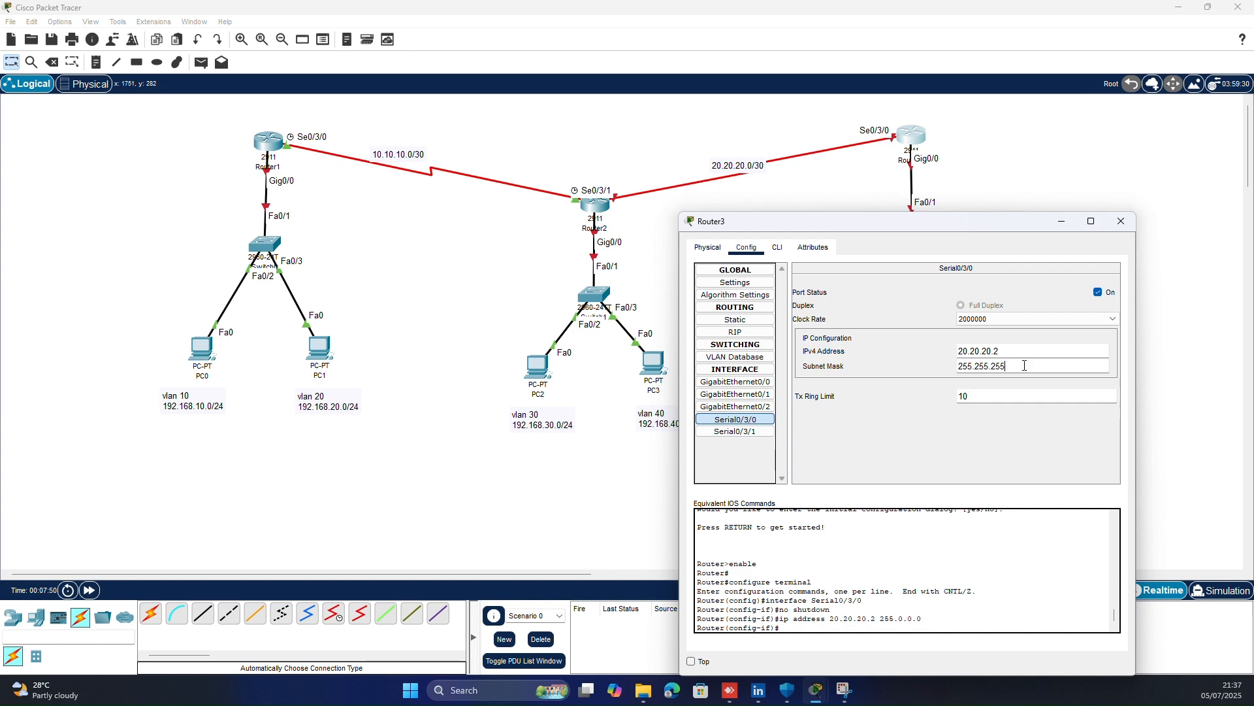
- Turn on Router3's GigabitEthernet0/0 interface and put the router's window away
{"action": "left_click", "coordinate": [741, 382]}
{"action": "left_click", "coordinate": [1101, 291]}
{"action": "left_click", "coordinate": [1061, 221]}
- Turn on Router1's GigabitEthernet0/0 interface and close its window
{"action": "left_click", "coordinate": [594, 206]}
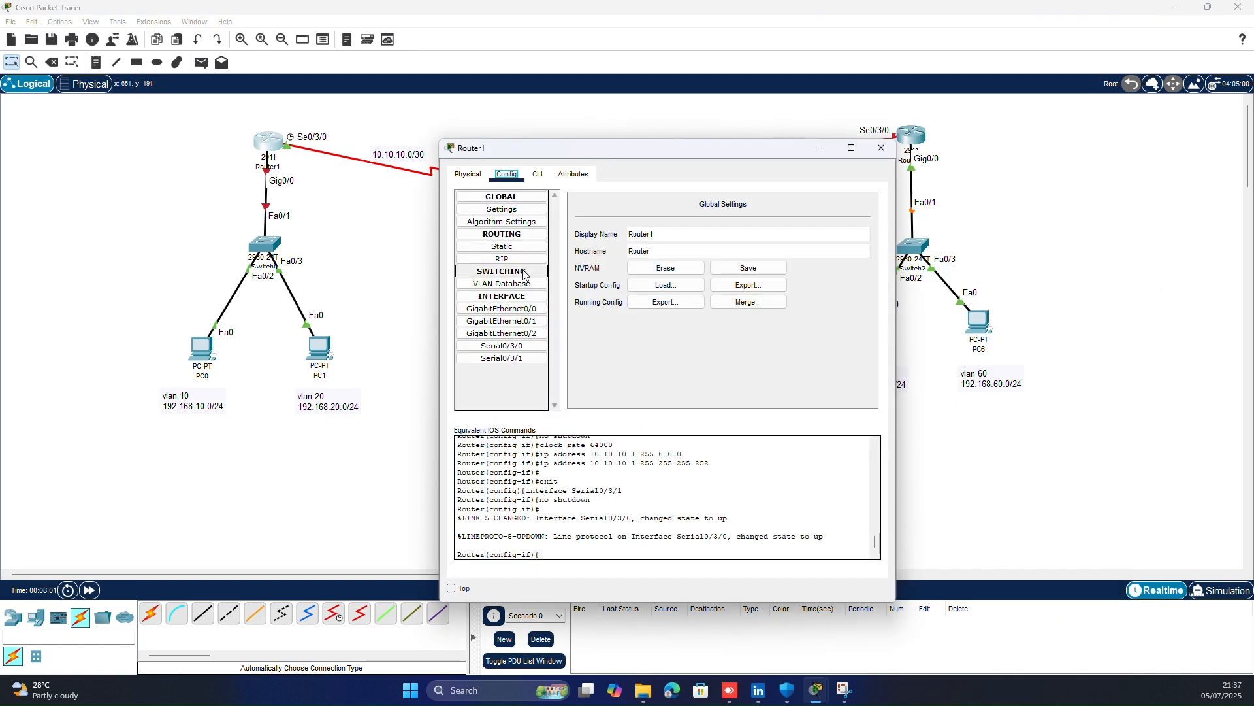
{"action": "left_click", "coordinate": [503, 308]}
{"action": "left_click", "coordinate": [870, 215]}
{"action": "left_click", "coordinate": [892, 137]}
- Turn on Router2's GigabitEthernet0/0 interface and close its window
{"action": "left_click", "coordinate": [592, 207]}
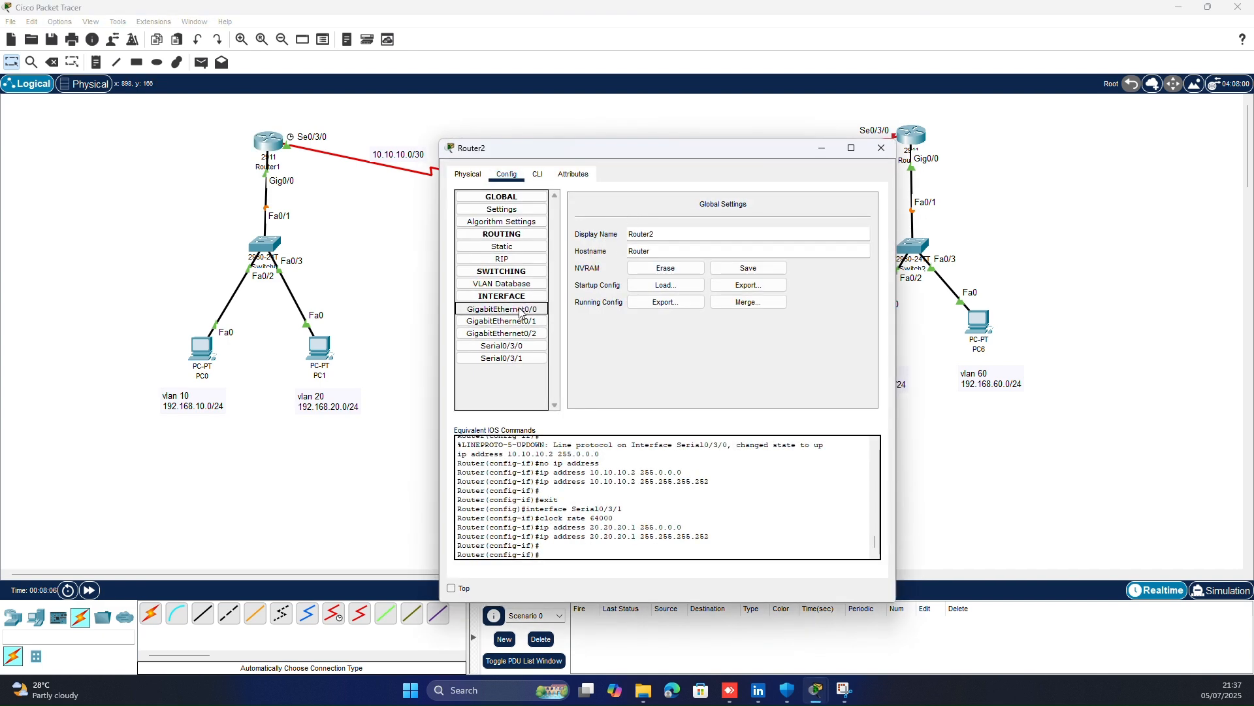
{"action": "left_click", "coordinate": [503, 308]}
{"action": "left_click", "coordinate": [870, 214]}
{"action": "left_click", "coordinate": [892, 136]}
- Open the command line of Switch0 below Router1 and enter privileged EXEC mode
{"action": "left_click", "coordinate": [264, 246]}
{"action": "left_click", "coordinate": [537, 173]}
{"action": "key", "text": "Return"}
{"action": "key", "text": "Return"}
{"action": "key", "text": "Return"}
{"action": "key", "text": "Return"}
{"action": "key", "text": "Return"}
{"action": "key", "text": "Return"}
{"action": "key", "text": "Return"}
{"action": "type", "text": "en"}
{"action": "key", "text": "Return"}
{"action": "key", "text": "Return"}
{"action": "key", "text": "Return"}
{"action": "key", "text": "Return"}
- Enter global configuration mode on Switch0
{"action": "type", "text": "conf t"}
{"action": "key", "text": "Return"}
{"action": "key", "text": "Return"}
{"action": "key", "text": "Return"}
{"action": "key", "text": "Return"}
{"action": "key", "text": "Return"}
- Create VLAN 10 on Switch0 and return to global configuration mode
{"action": "type", "text": "vlan 10"}
{"action": "key", "text": "Return"}
{"action": "key", "text": "Return"}
{"action": "type", "text": "ex"}
{"action": "key", "text": "Return"}
{"action": "key", "text": "Return"}
{"action": "key", "text": "Return"}
- Create VLAN 20 on Switch0 and return to global configuration mode
{"action": "type", "text": "vlan 20"}
{"action": "key", "text": "Return"}
{"action": "key", "text": "Return"}
{"action": "type", "text": "ex"}
{"action": "key", "text": "Return"}
{"action": "key", "text": "Return"}
{"action": "key", "text": "Return"}
{"action": "key", "text": "Return"}
{"action": "key", "text": "Return"}
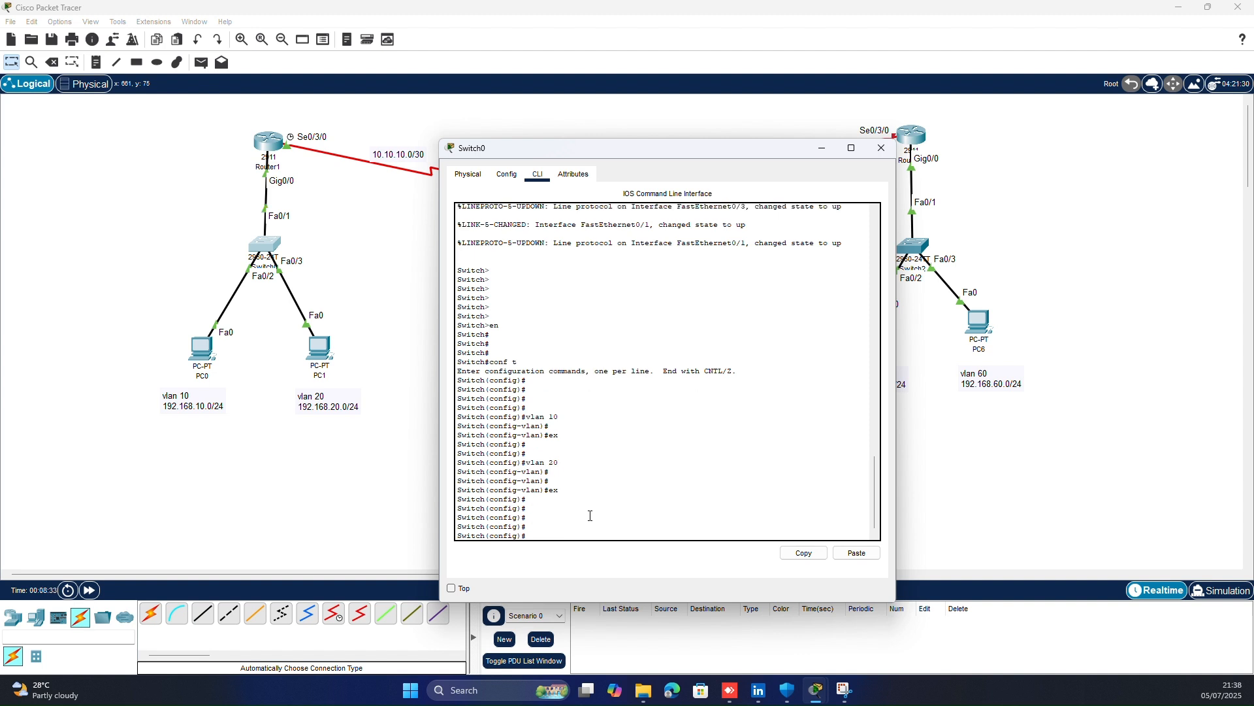
- Set Switch0's fa0/1 port to trunk mode and return to global configuration mode
{"action": "type", "text": "int fa0/1"}
{"action": "key", "text": "Return"}
{"action": "type", "text": "sw"}
{"action": "key", "text": "Tab"}
{"action": "type", "text": "mo"}
{"action": "key", "text": "Tab"}
{"action": "type", "text": "tr"}
{"action": "key", "text": "Tab"}
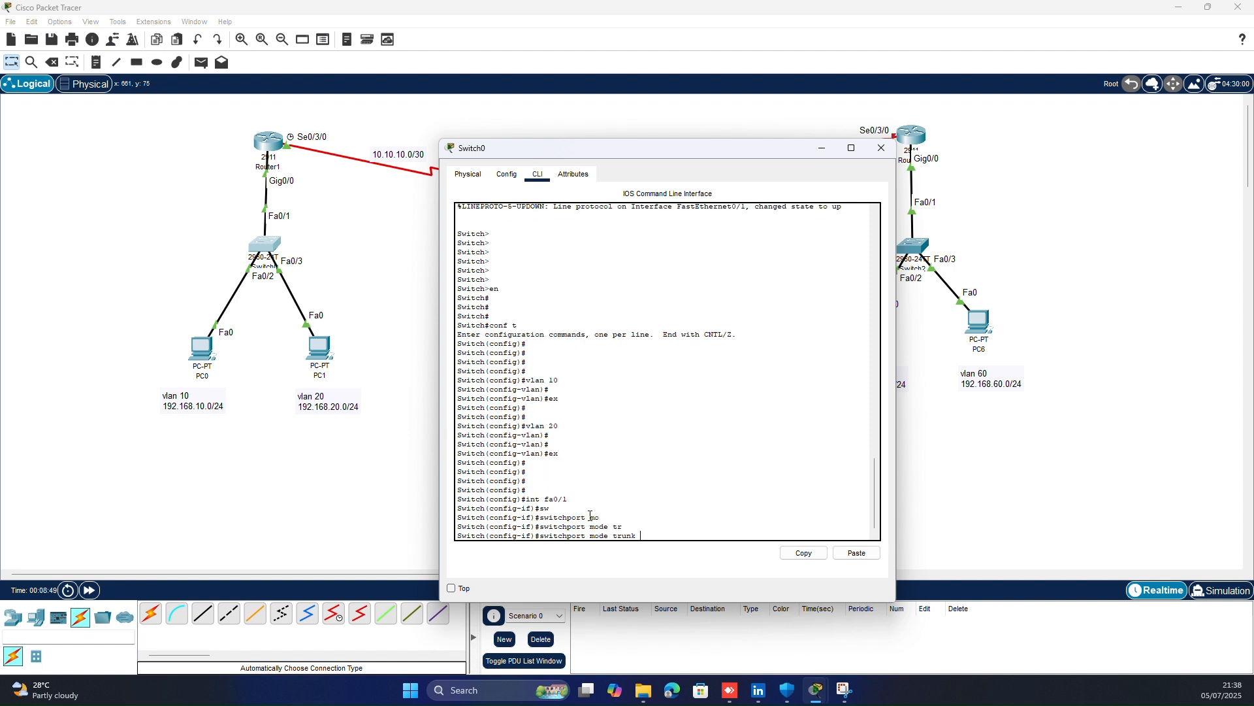
{"action": "key", "text": "Return"}
{"action": "key", "text": "Return"}
{"action": "key", "text": "Return"}
{"action": "key", "text": "Return"}
{"action": "key", "text": "Return"}
{"action": "key", "text": "Return"}
{"action": "type", "text": "ex"}
{"action": "key", "text": "Return"}
{"action": "key", "text": "Return"}
{"action": "key", "text": "Return"}
{"action": "key", "text": "Return"}
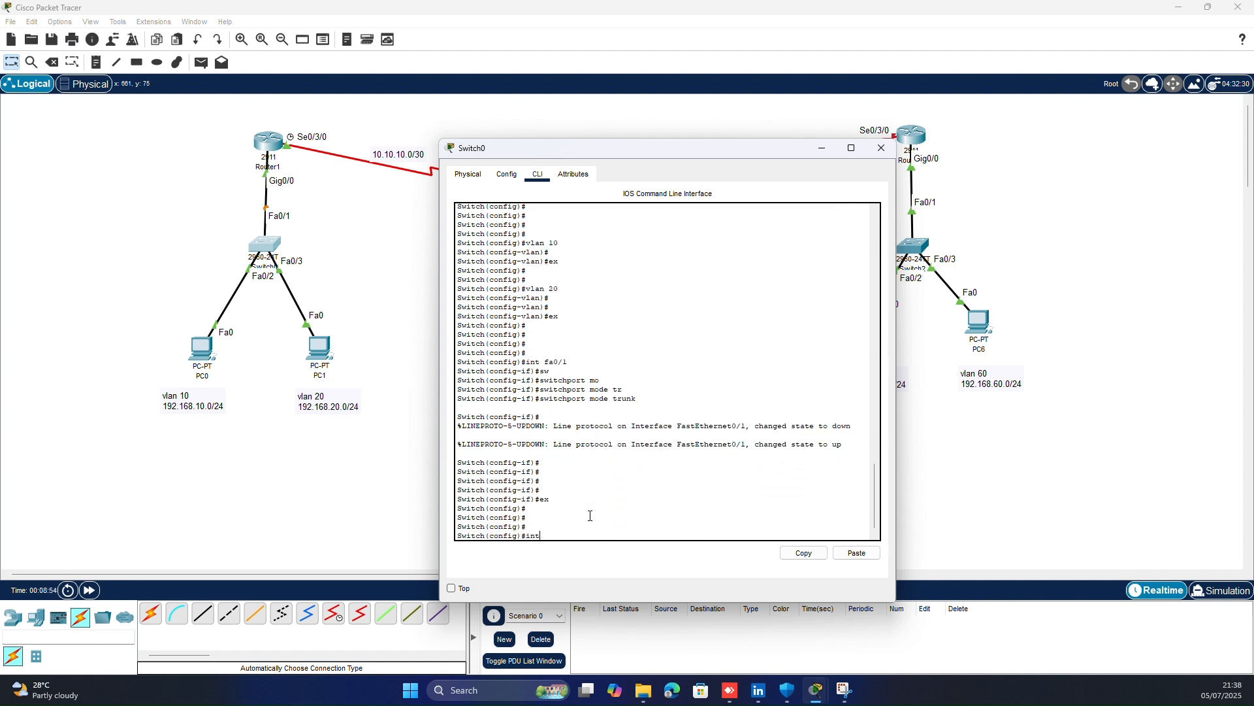
- Set Switch0's fa0/2 port to access mode
{"action": "type", "text": "int fa0/2"}
{"action": "key", "text": "Return"}
{"action": "type", "text": "sw"}
{"action": "key", "text": "Tab"}
{"action": "type", "text": "mo"}
{"action": "key", "text": "Tab"}
{"action": "type", "text": "acc"}
{"action": "key", "text": "Tab"}
{"action": "key", "text": "Return"}
- Assign Switch0's fa0/2 port to access VLAN 10 and return to global configuration mode
{"action": "type", "text": "sw"}
{"action": "key", "text": "Tab"}
{"action": "type", "text": "acc"}
{"action": "key", "text": "Tab"}
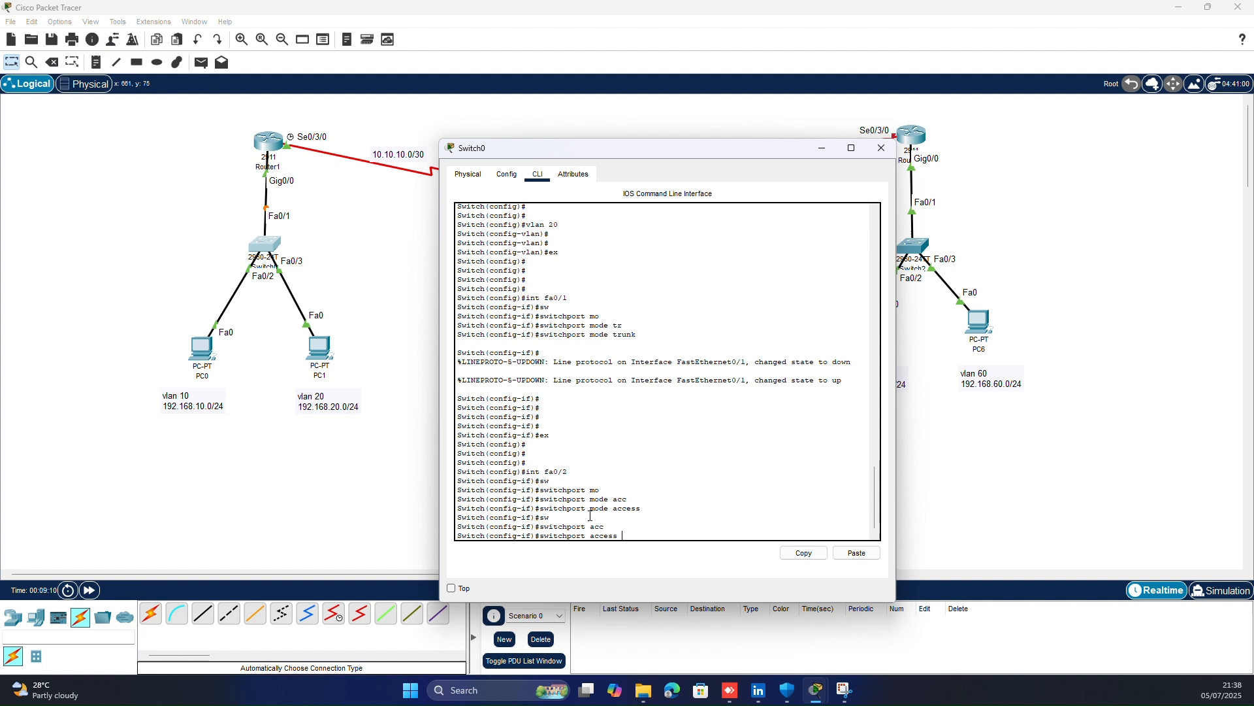
{"action": "type", "text": "vl"}
{"action": "key", "text": "Tab"}
{"action": "type", "text": "10"}
{"action": "key", "text": "Return"}
{"action": "key", "text": "Return"}
{"action": "key", "text": "Return"}
{"action": "key", "text": "Return"}
{"action": "type", "text": "ex"}
{"action": "key", "text": "Return"}
{"action": "key", "text": "Return"}
{"action": "key", "text": "Return"}
{"action": "key", "text": "Return"}
- Set Switch0's fa0/3 port to access mode
{"action": "type", "text": "itch(config)#int f"}
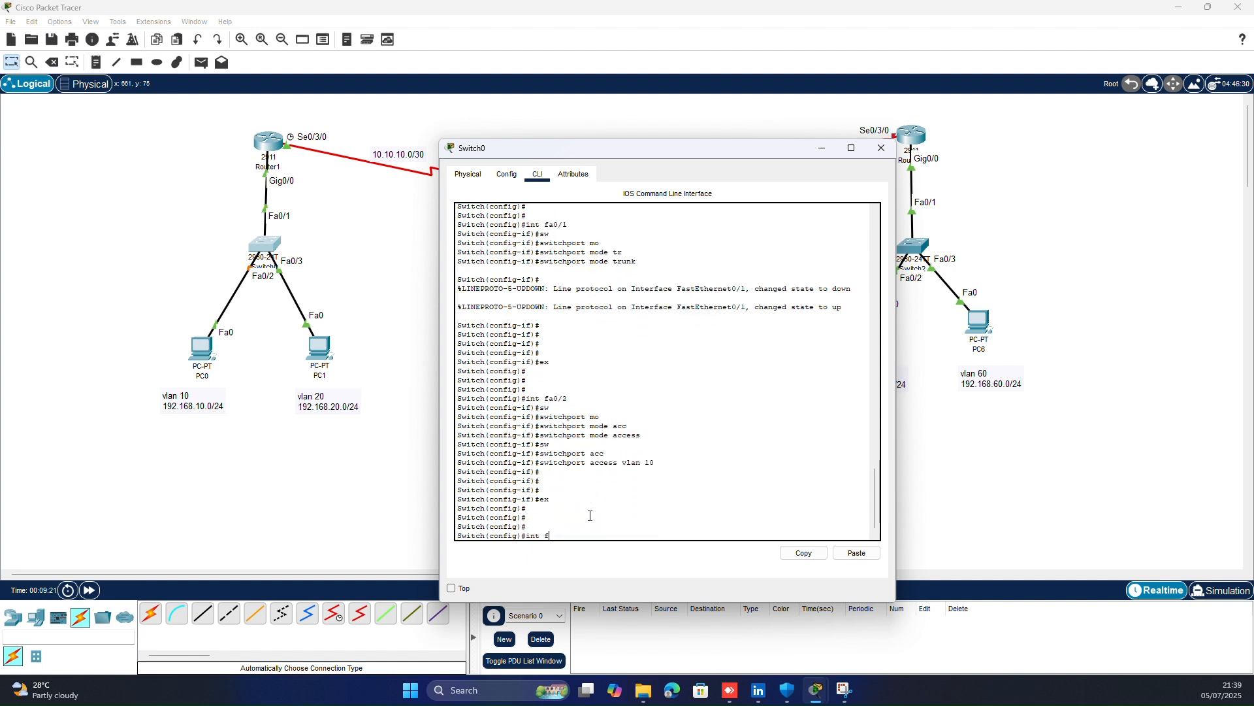
{"action": "type", "text": "a0/3"}
{"action": "key", "text": "Return"}
{"action": "type", "text": "sw"}
{"action": "key", "text": "Tab"}
{"action": "type", "text": "mo"}
{"action": "key", "text": "Tab"}
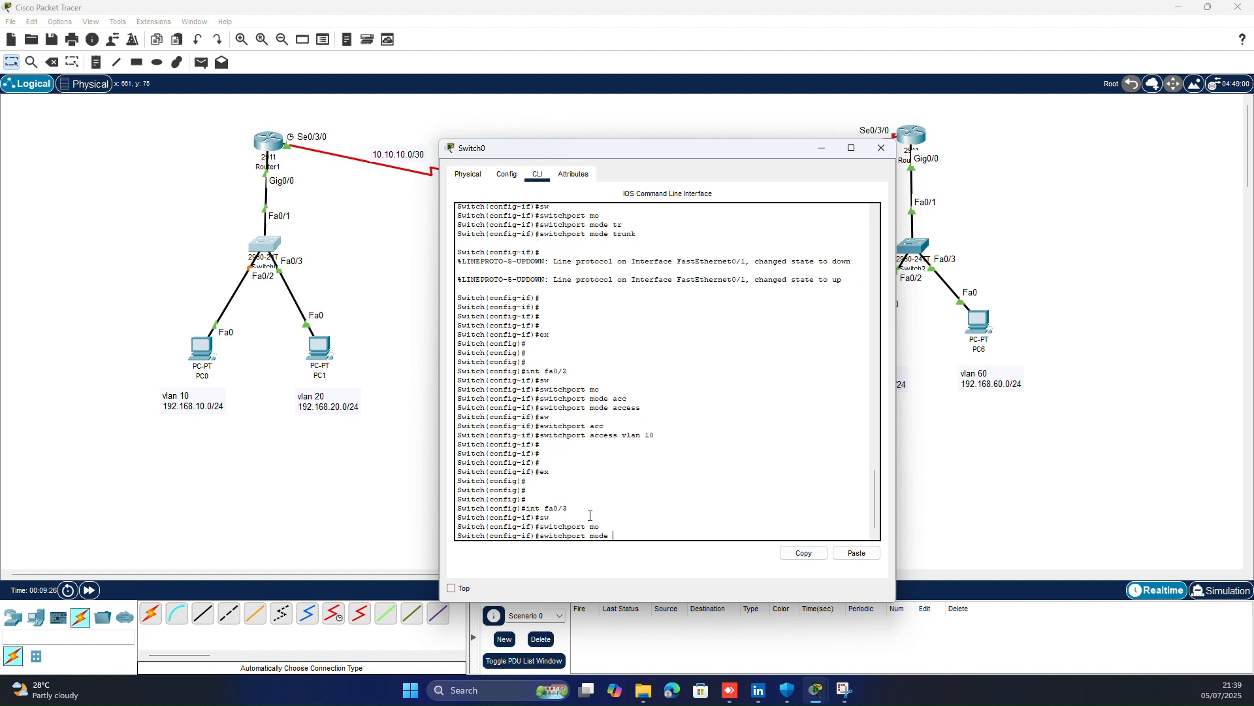
{"action": "type", "text": "acc"}
{"action": "key", "text": "Tab"}
{"action": "key", "text": "Return"}
- Assign Switch0's fa0/3 port to access VLAN 20, leave the interface configuration and close the switch's window
{"action": "type", "text": "sw"}
{"action": "key", "text": "Tab"}
{"action": "type", "text": "acc"}
{"action": "key", "text": "Tab"}
{"action": "type", "text": "vlan 20"}
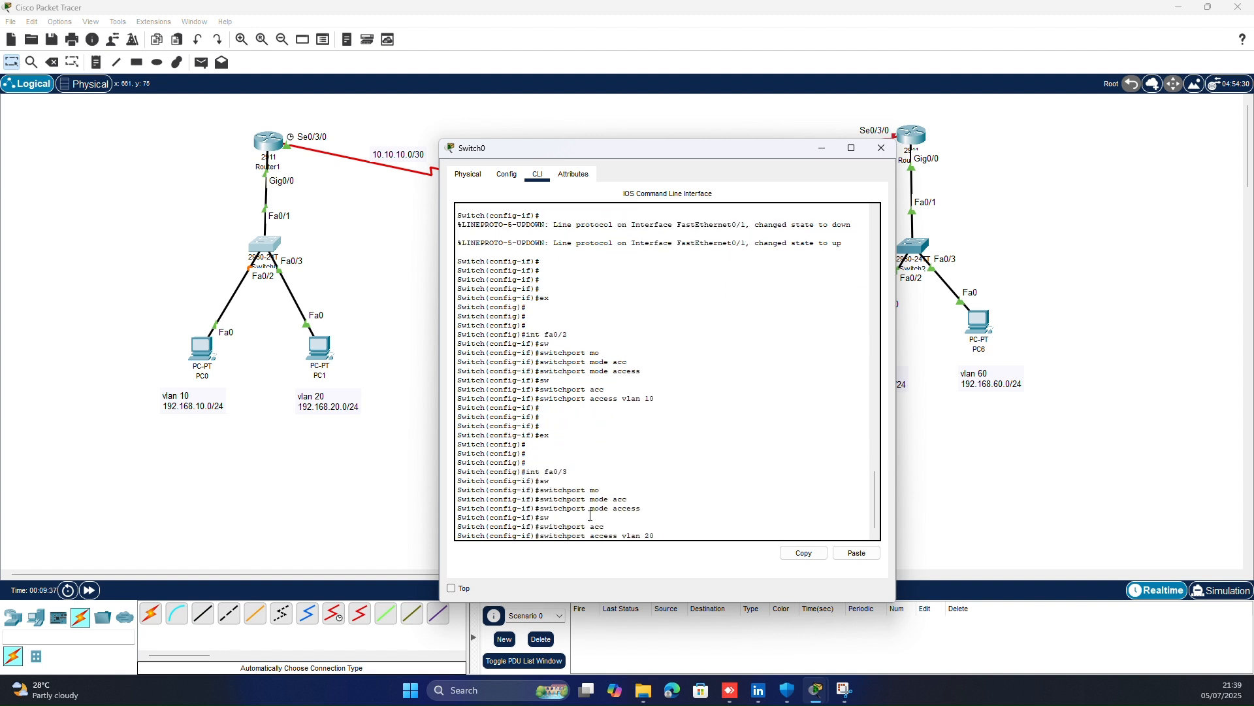
{"action": "key", "text": "Return"}
{"action": "key", "text": "Return"}
{"action": "key", "text": "Return"}
{"action": "key", "text": "Return"}
{"action": "type", "text": "ex"}
{"action": "key", "text": "Return"}
{"action": "key", "text": "Return"}
{"action": "key", "text": "Return"}
{"action": "key", "text": "Return"}
{"action": "key", "text": "Return"}
{"action": "key", "text": "Return"}
{"action": "left_click", "coordinate": [882, 148]}
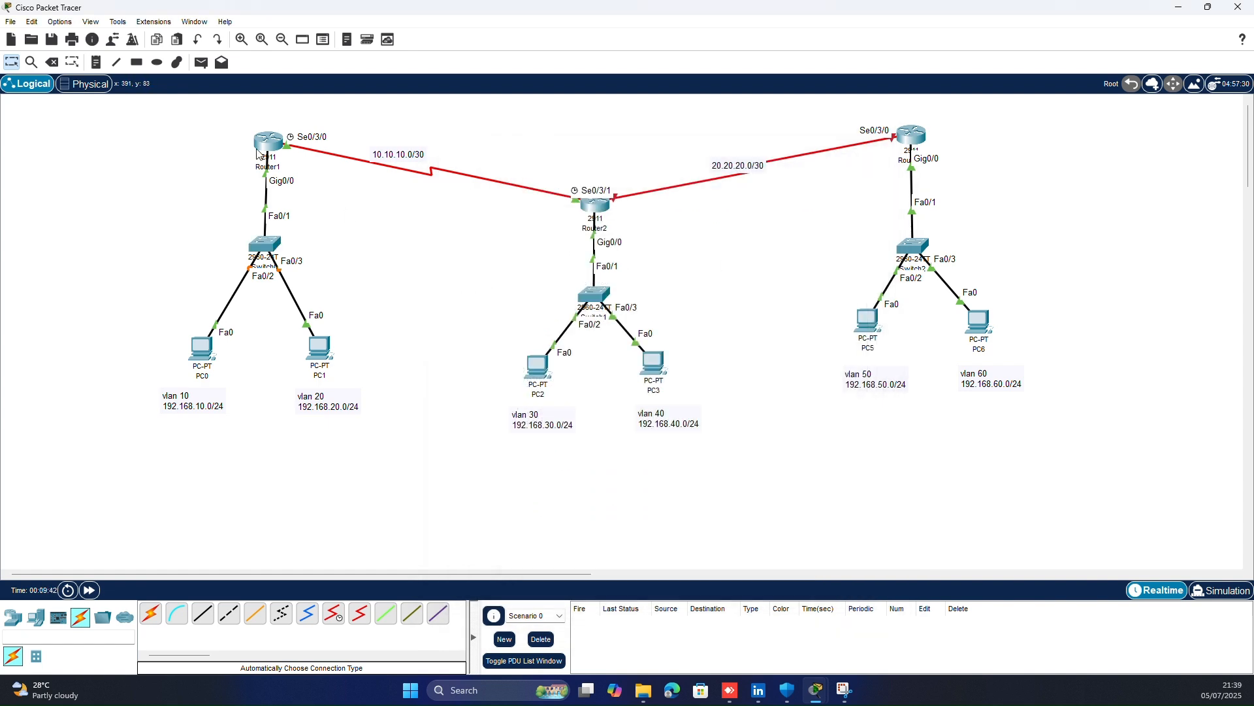
- Open Router1's command line and leave interface configuration for global configuration mode
{"action": "left_click", "coordinate": [268, 140]}
{"action": "left_click", "coordinate": [538, 173]}
{"action": "type", "text": "ex"}
{"action": "key", "text": "Return"}
{"action": "key", "text": "Return"}
{"action": "key", "text": "Return"}
{"action": "key", "text": "Return"}
{"action": "key", "text": "Return"}
{"action": "key", "text": "Return"}
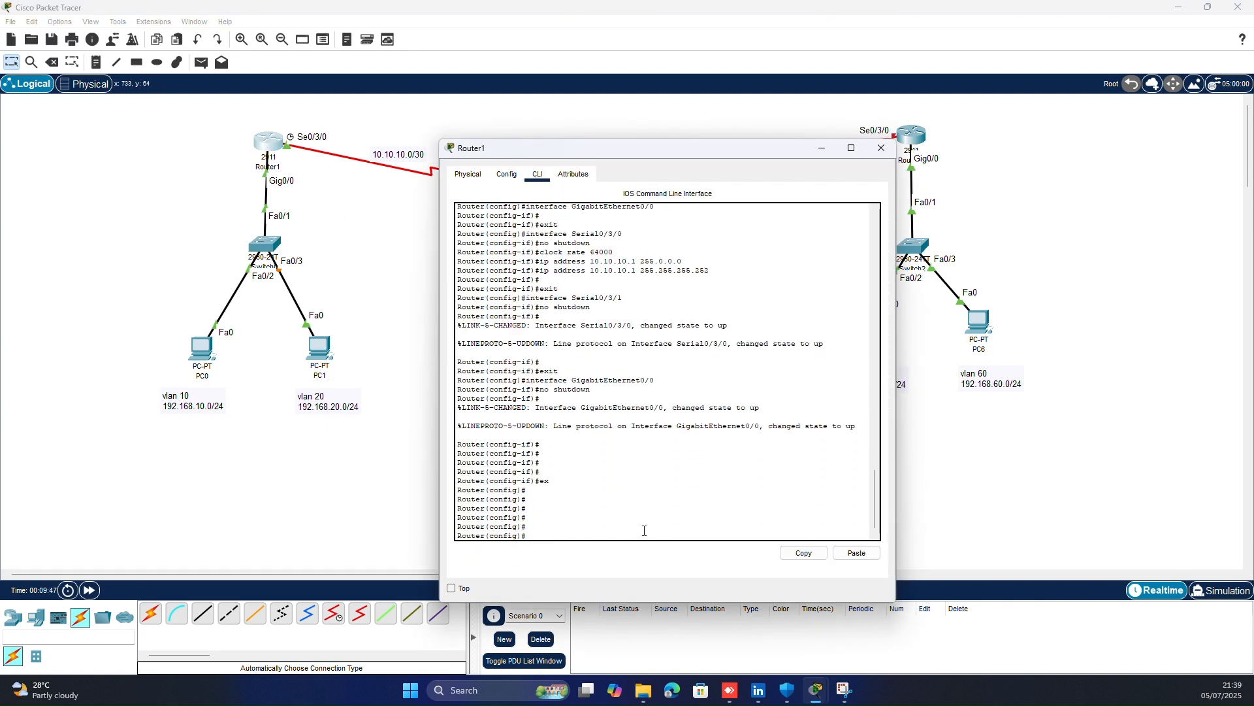
{"action": "type", "text": "int gig0/0"}
{"action": "key", "text": "Return"}
{"action": "type", "text": "ex"}
{"action": "key", "text": "Return"}
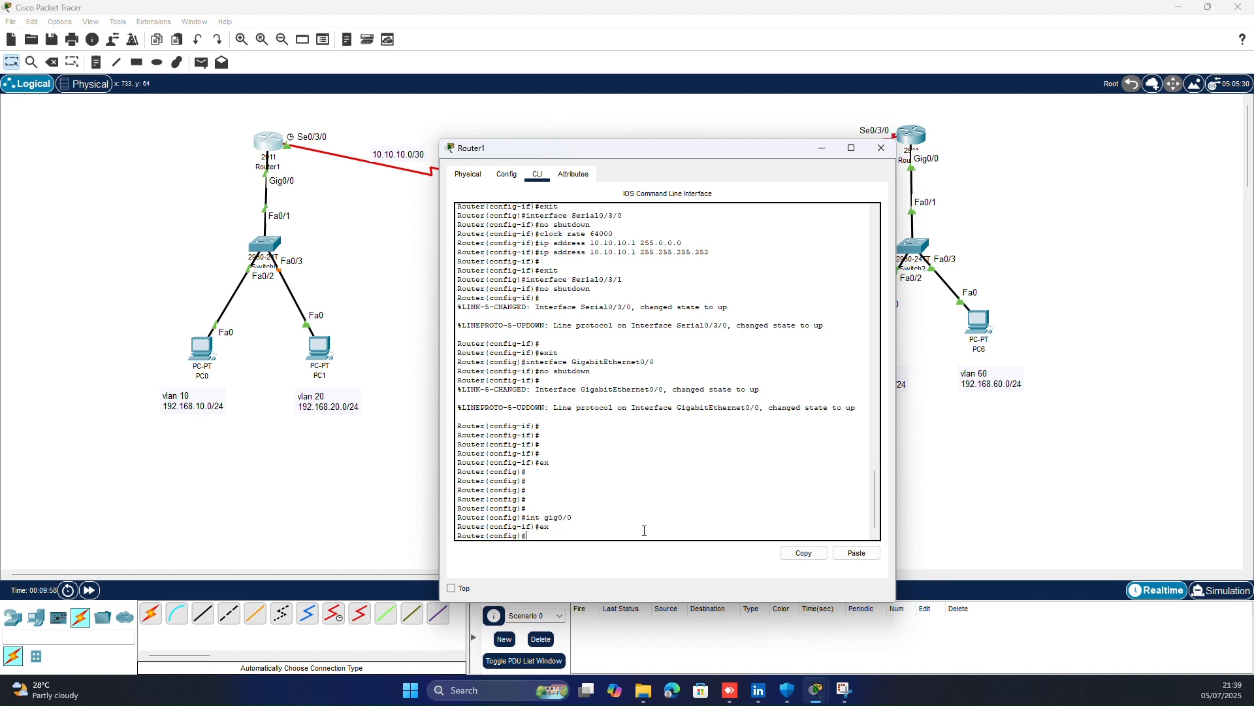
- Create the gig0/0.10 subinterface on Router1
{"action": "type", "text": "int gig0/0.10"}
{"action": "key", "text": "Return"}
{"action": "type", "text": "net"}
{"action": "key", "text": "Tab"}
{"action": "key", "text": "Tab"}
{"action": "key", "text": "BackSpace"}
{"action": "key", "text": "BackSpace"}
{"action": "key", "text": "BackSpace"}
{"action": "type", "text": "ip"}
{"action": "key", "text": "Tab"}
{"action": "key", "text": "Tab"}
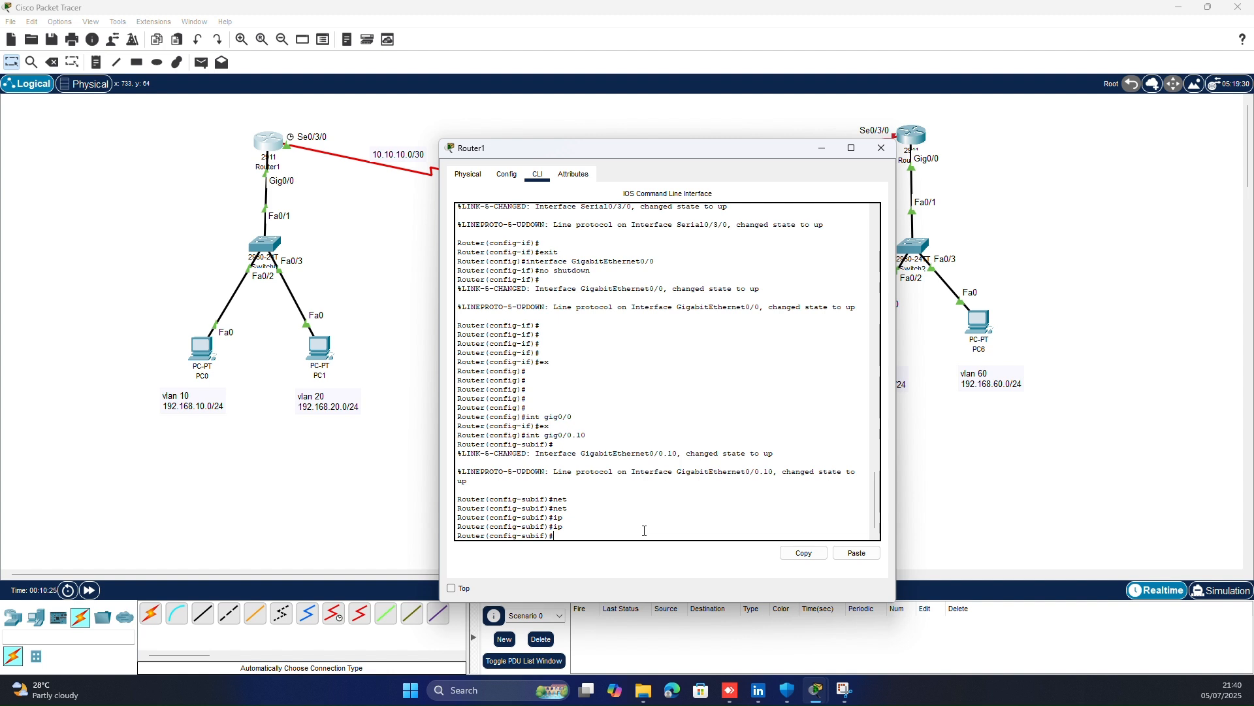
- Set dot1Q encapsulation for VLAN 10 on Router1's gig0/0.10 subinterface
{"action": "type", "text": "encapsulation d"}
{"action": "key", "text": "Tab"}
{"action": "type", "text": "do"}
{"action": "key", "text": "Tab"}
{"action": "type", "text": "10"}
{"action": "key", "text": "Return"}
- Assign 192.168.10.1 with mask 255.255.255.0 to Router1's gig0/0.10 subinterface and return to global configuration mode
{"action": "type", "text": "ip add"}
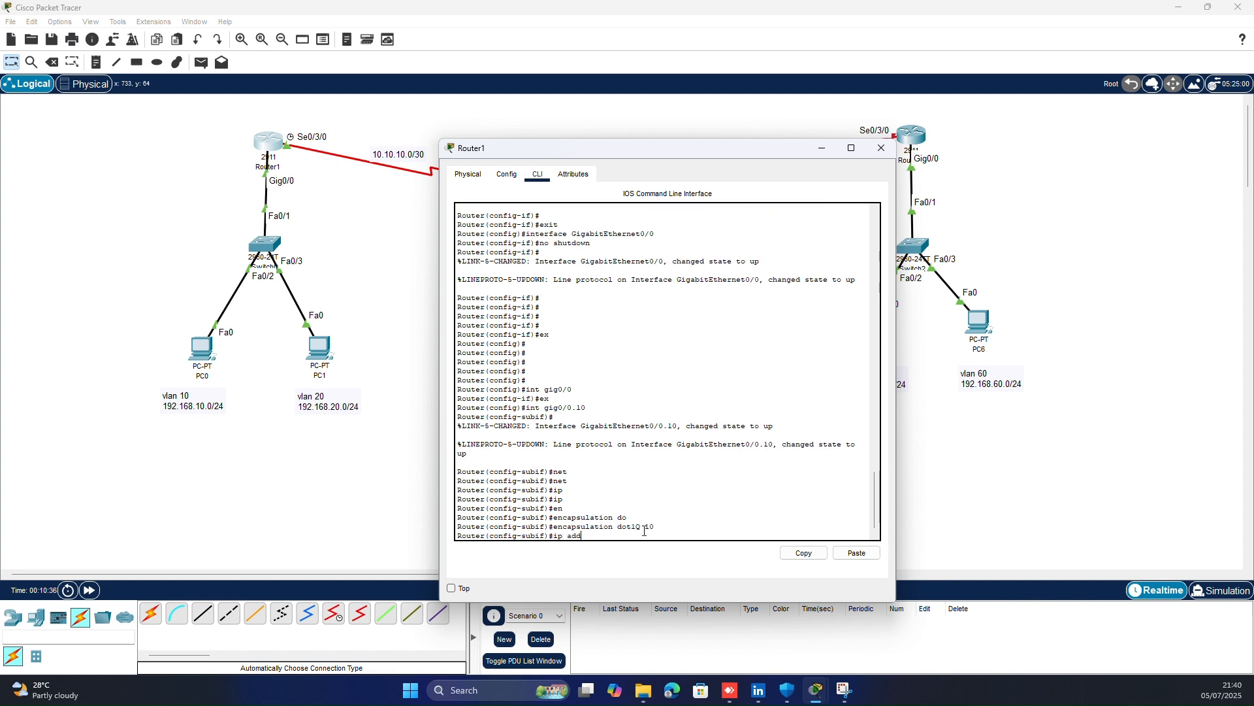
{"action": "key", "text": "Tab"}
{"action": "type", "text": "192.168.10.1 255.255.255.0"}
{"action": "key", "text": "Return"}
{"action": "key", "text": "Return"}
{"action": "key", "text": "Return"}
{"action": "type", "text": "ex"}
{"action": "key", "text": "Return"}
{"action": "key", "text": "Return"}
{"action": "key", "text": "Return"}
- Create the gig0/0.20 subinterface on Router1 with dot1Q encapsulation for VLAN 20
{"action": "type", "text": "int"}
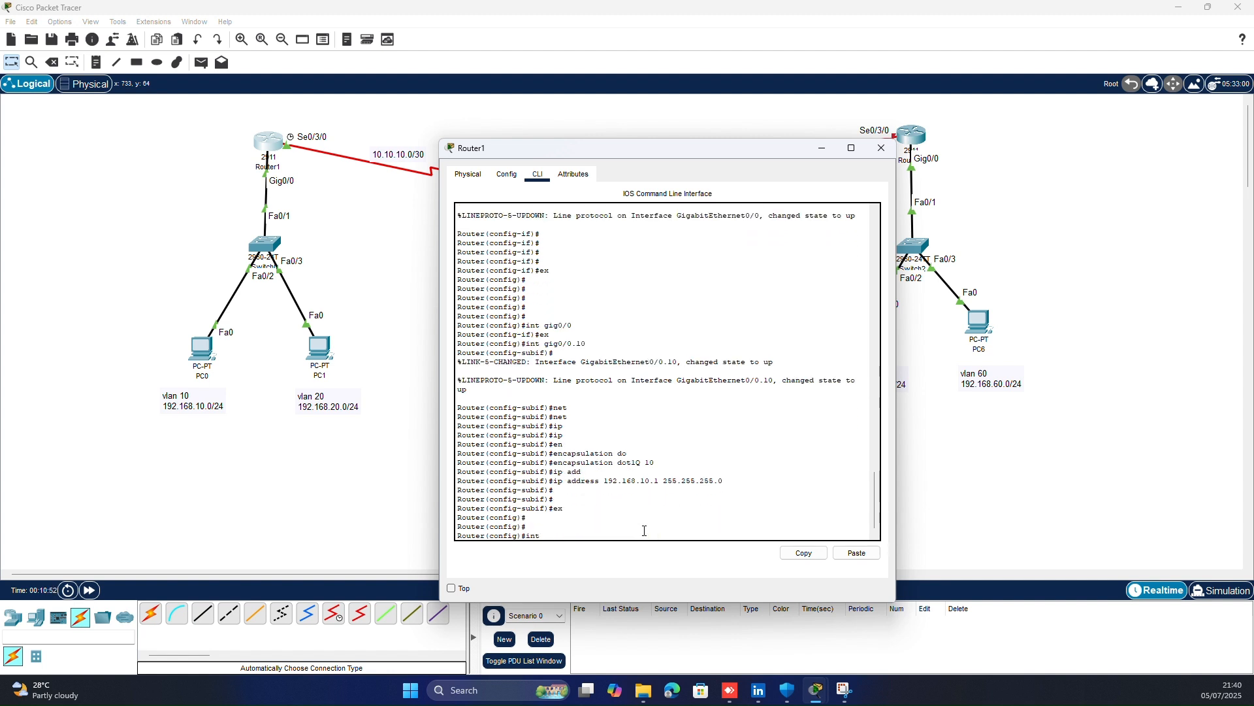
{"action": "type", "text": " gig0/0.20"}
{"action": "key", "text": "Return"}
{"action": "type", "text": "en"}
{"action": "key", "text": "Tab"}
{"action": "type", "text": "do"}
{"action": "key", "text": "Tab"}
{"action": "type", "text": "20"}
{"action": "key", "text": "Return"}
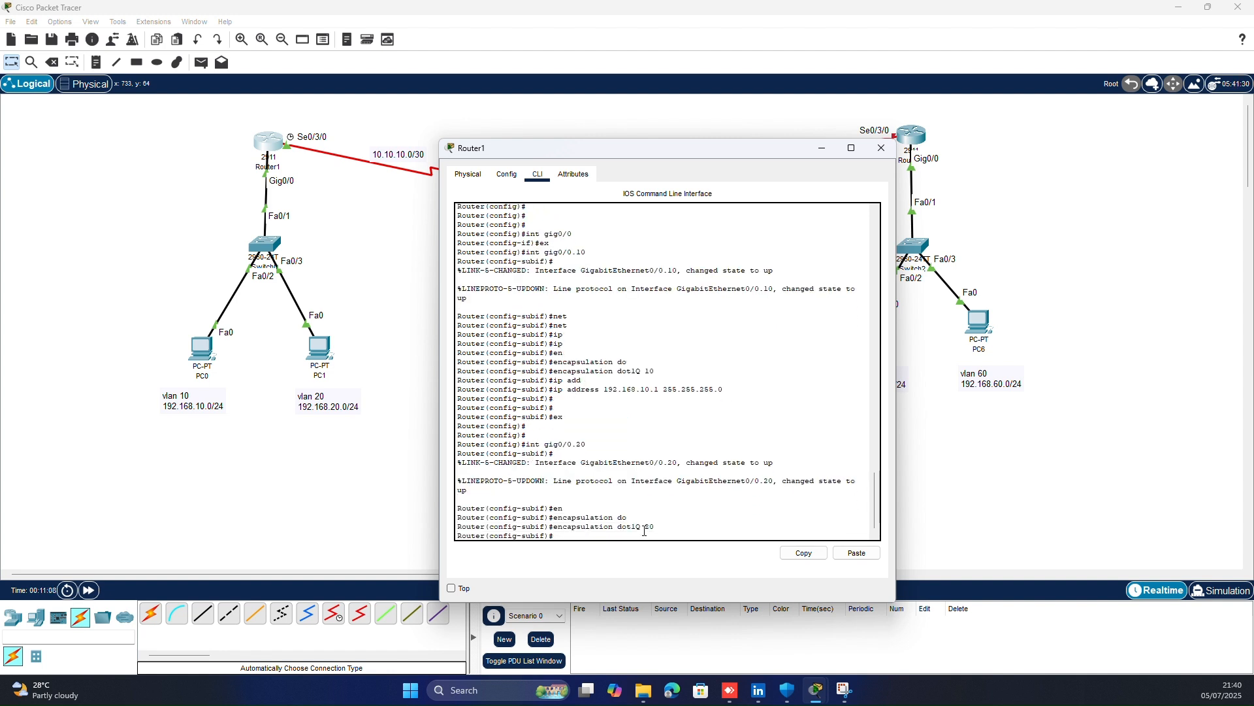
- Assign 192.168.20.1 with mask 255.255.255.0 to Router1's gig0/0.20 subinterface and return to global configuration mode
{"action": "type", "text": "ip"}
{"action": "key", "text": "Tab"}
{"action": "key", "text": "Tab"}
{"action": "key", "text": "Tab"}
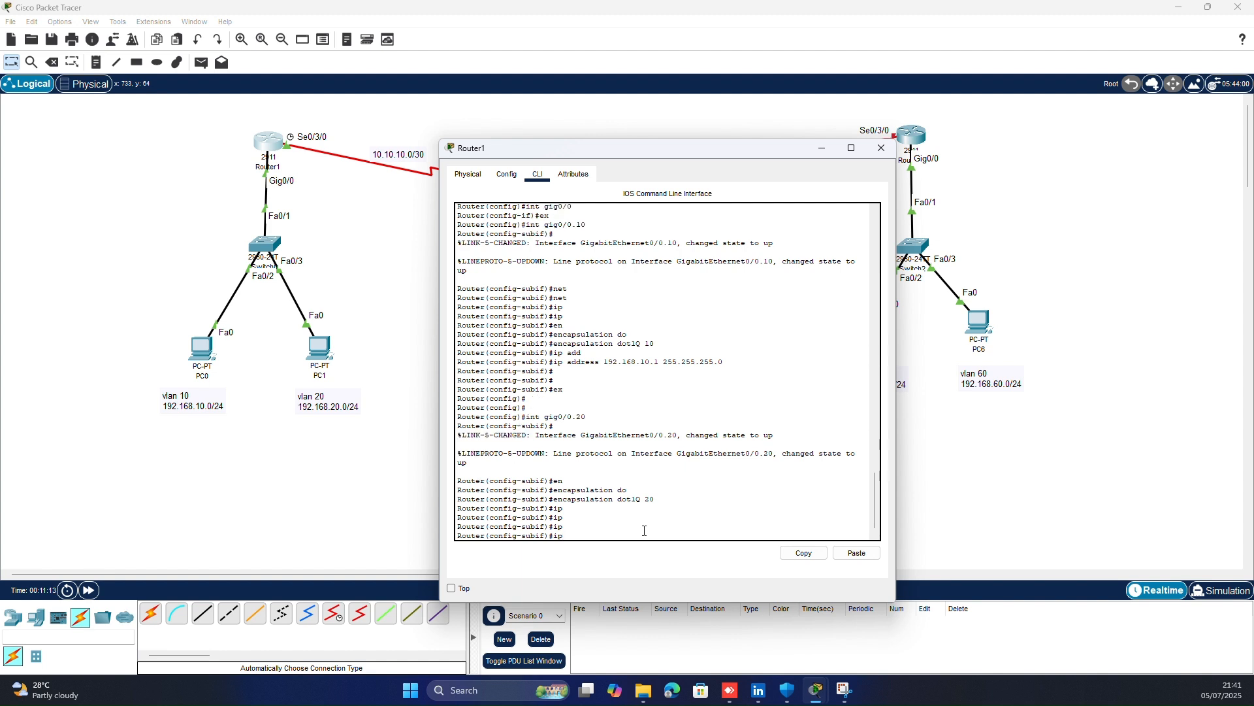
{"action": "type", "text": "add"}
{"action": "key", "text": "Tab"}
{"action": "type", "text": "192.1"}
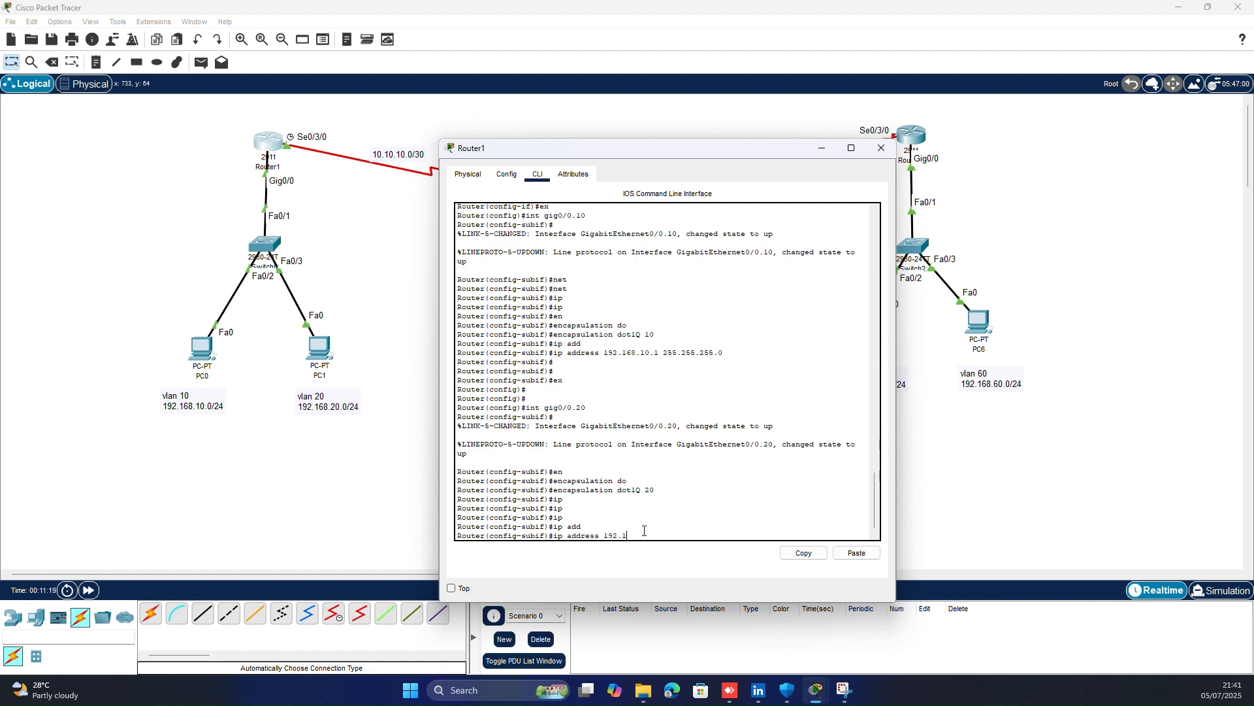
{"action": "type", "text": "68.20.1 255.255.255.0"}
{"action": "key", "text": "Return"}
{"action": "key", "text": "Return"}
{"action": "type", "text": "ex"}
{"action": "key", "text": "Return"}
{"action": "key", "text": "Return"}
{"action": "key", "text": "Return"}
{"action": "key", "text": "Return"}
{"action": "key", "text": "Return"}
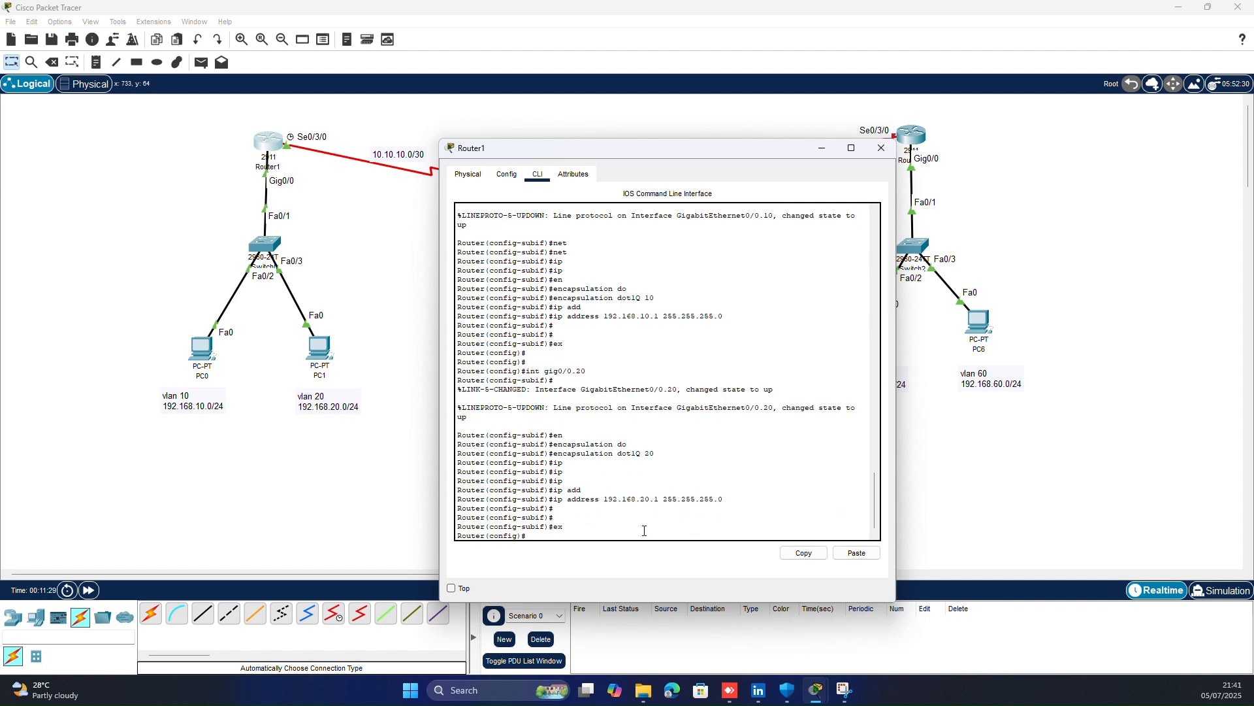
- Create the gig0/0.30 subinterface on Router1 and close the router's window
{"action": "type", "text": "int gig0/0.20"}
{"action": "key", "text": "BackSpace"}
{"action": "key", "text": "BackSpace"}
{"action": "type", "text": "30"}
{"action": "key", "text": "Return"}
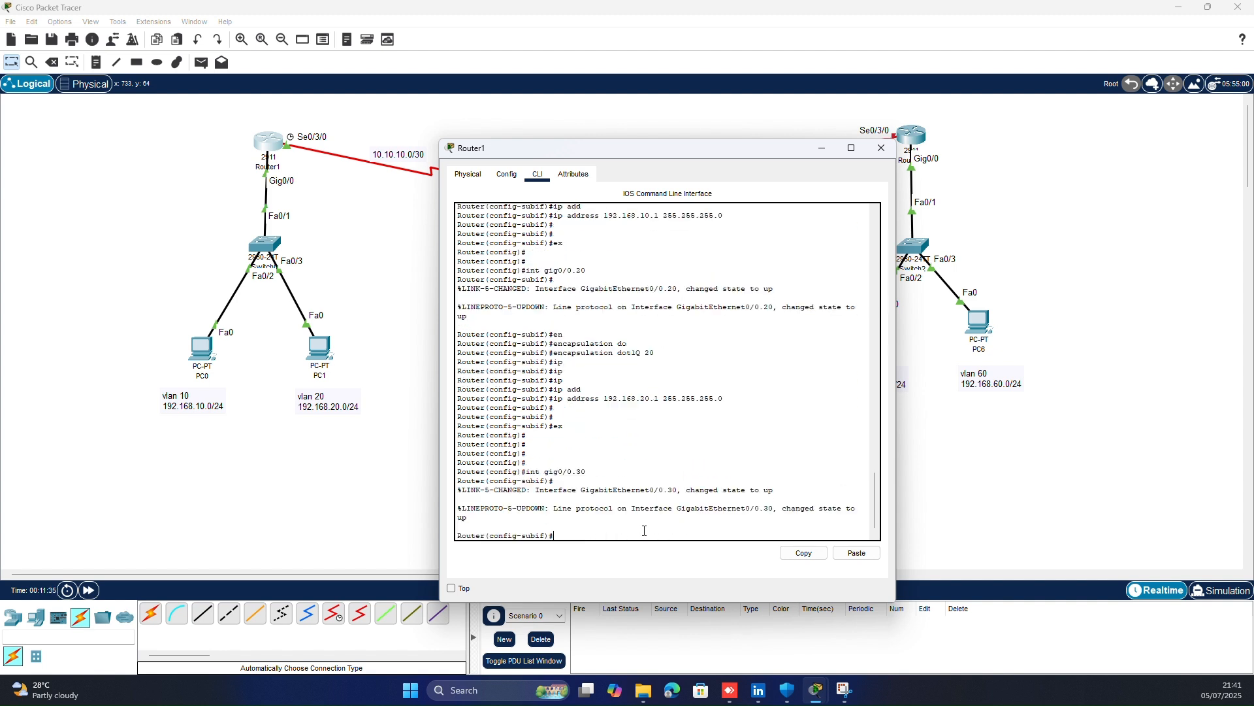
{"action": "key", "text": "Up"}
{"action": "key", "text": "Up"}
{"action": "key", "text": "Down"}
{"action": "key", "text": "Down"}
{"action": "key", "text": "Up"}
{"action": "key", "text": "Up"}
{"action": "key", "text": "Up"}
{"action": "key", "text": "Up"}
{"action": "left_click", "coordinate": [881, 148]}
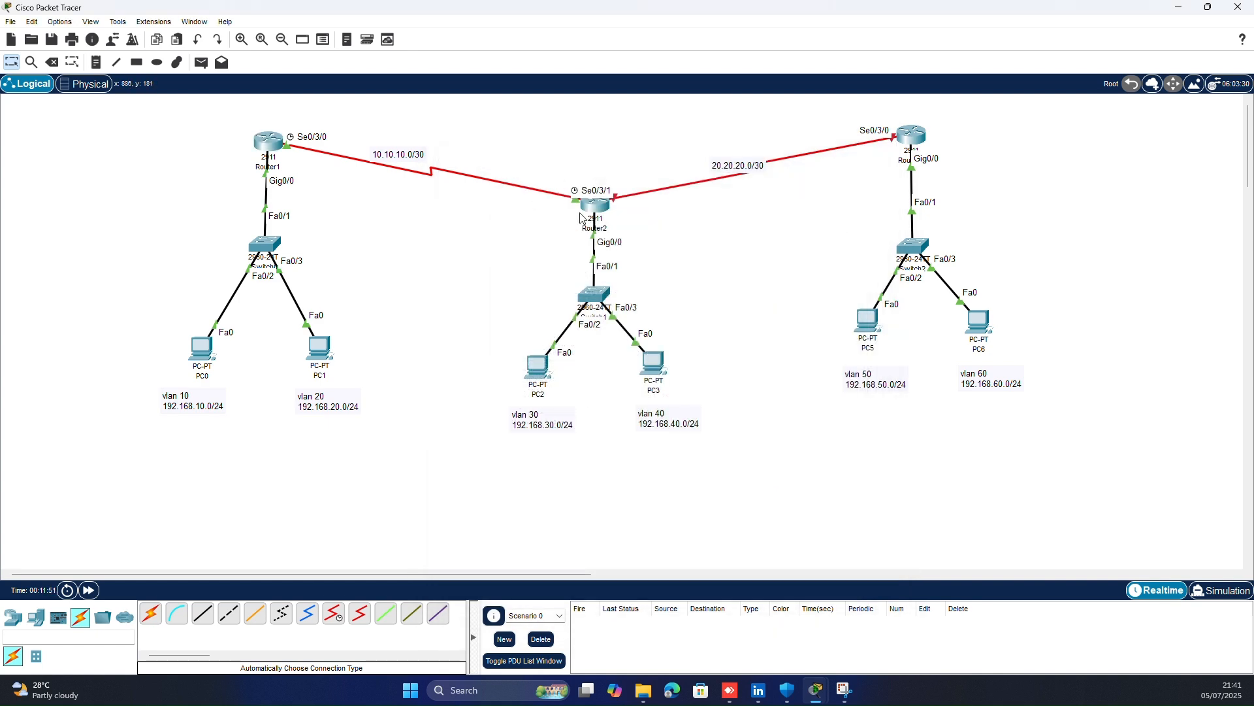
{"action": "left_click", "coordinate": [595, 206]}
{"action": "left_click_drag", "start_coordinate": [679, 156], "coordinate": [985, 157]}
{"action": "left_click", "coordinate": [1187, 150]}
- Open Switch1's command line and enter global configuration mode
{"action": "left_click", "coordinate": [594, 296]}
{"action": "left_click_drag", "start_coordinate": [676, 155], "coordinate": [924, 154]}
{"action": "left_click", "coordinate": [786, 174]}
{"action": "key", "text": "Return"}
{"action": "key", "text": "Return"}
{"action": "key", "text": "Return"}
{"action": "key", "text": "Return"}
{"action": "key", "text": "Return"}
{"action": "type", "text": "en"}
{"action": "key", "text": "Return"}
{"action": "key", "text": "Return"}
{"action": "key", "text": "Return"}
{"action": "type", "text": "conf t"}
{"action": "key", "text": "Return"}
{"action": "key", "text": "Return"}
{"action": "key", "text": "Return"}
- Create VLANs 30 and 40 on Switch1 and return to global configuration mode
{"action": "type", "text": "ig)#vlan"}
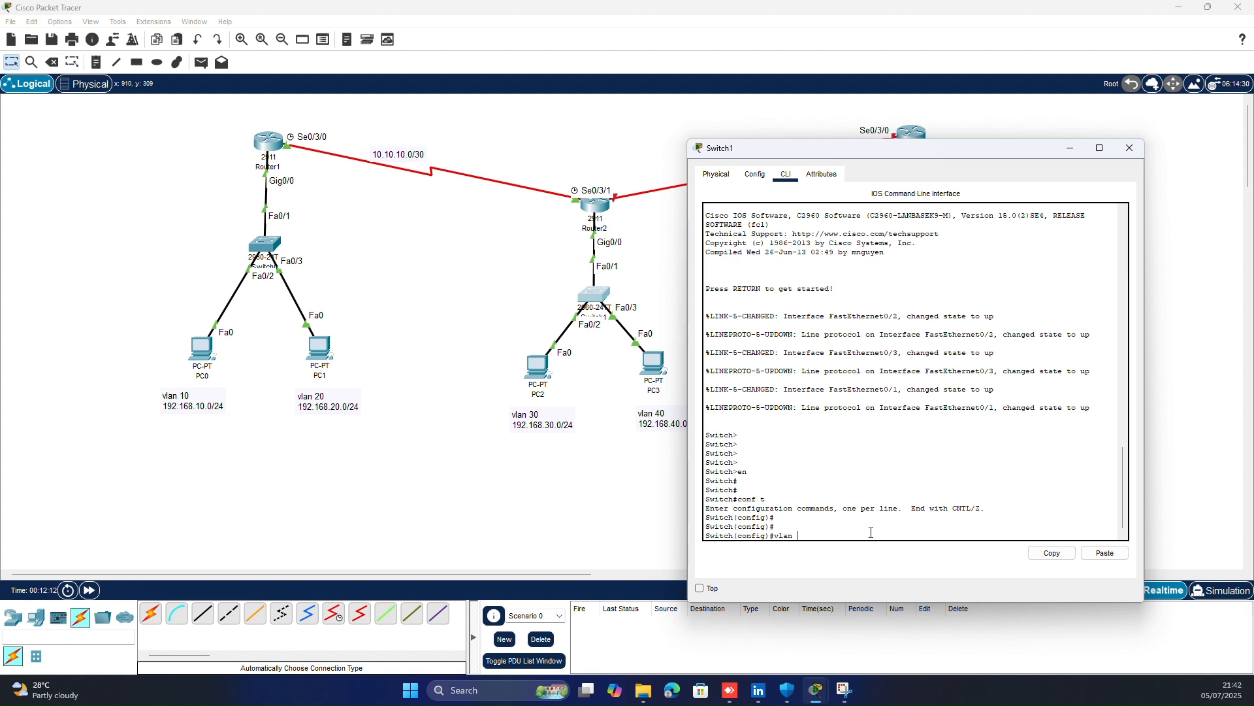
{"action": "type", "text": " 30"}
{"action": "key", "text": "Return"}
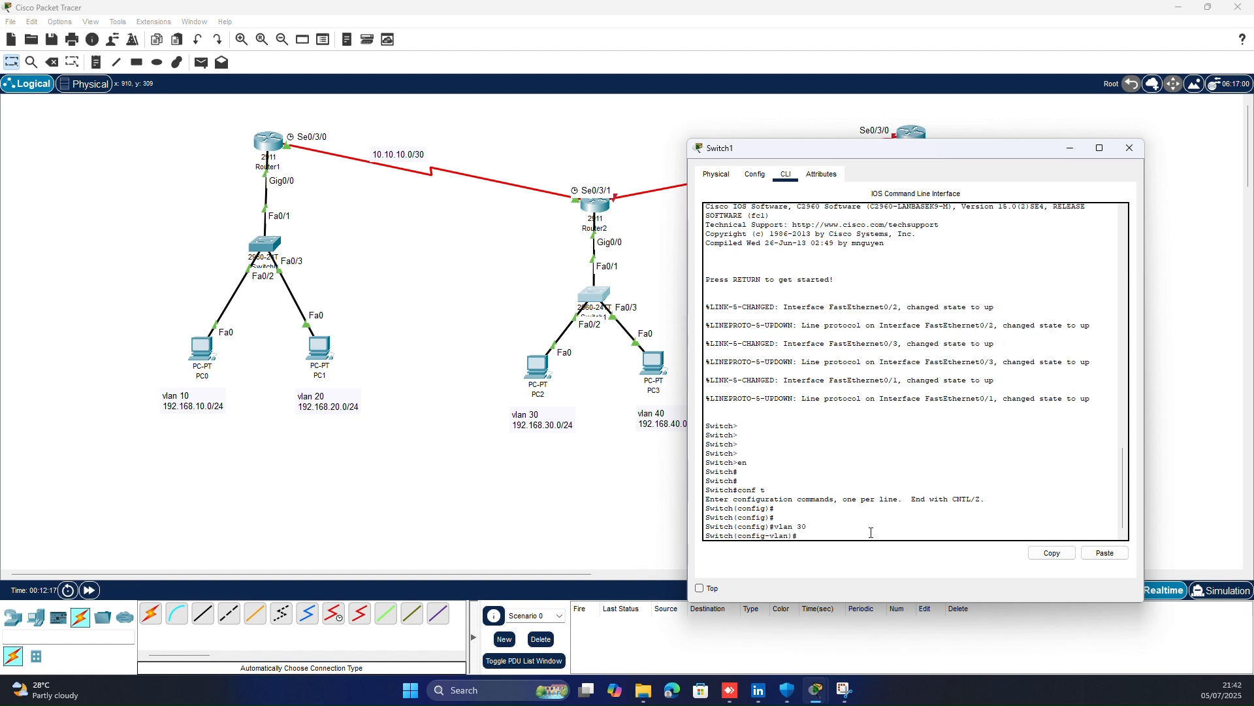
{"action": "type", "text": "ex"}
{"action": "key", "text": "Return"}
{"action": "type", "text": "vlan 40"}
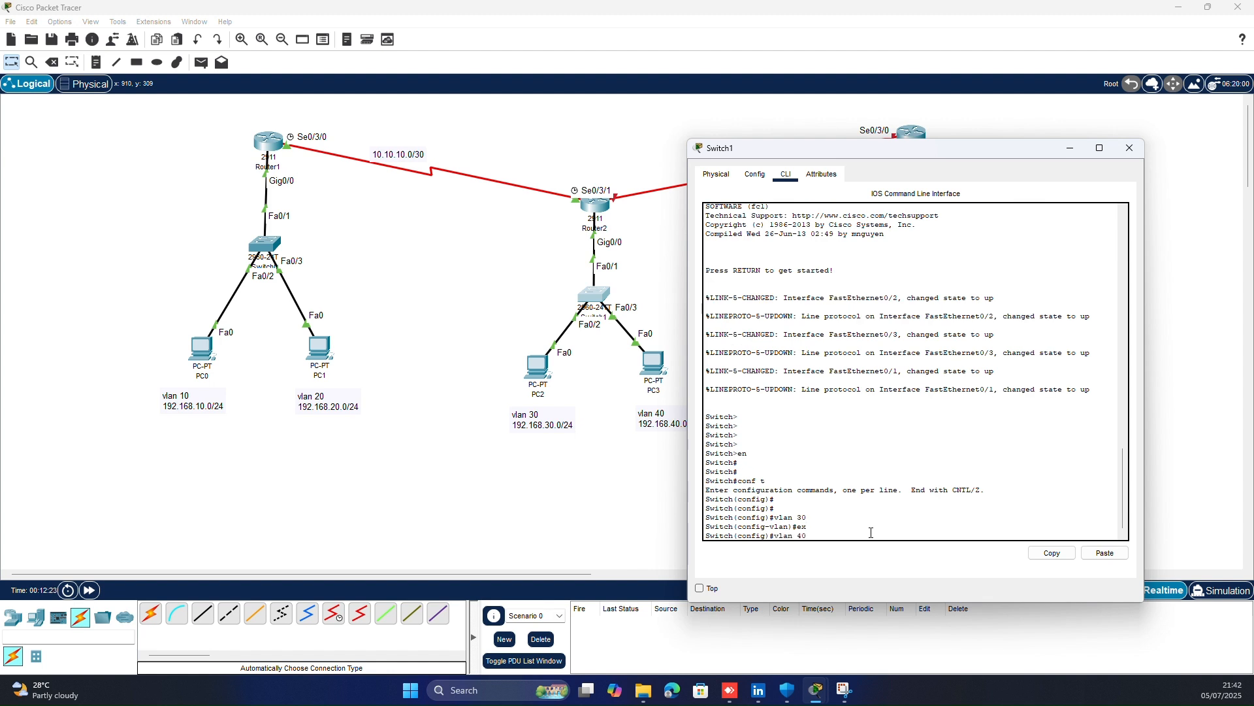
{"action": "key", "text": "Return"}
{"action": "type", "text": "ex"}
{"action": "key", "text": "Return"}
{"action": "key", "text": "Return"}
{"action": "key", "text": "Return"}
{"action": "key", "text": "Return"}
- Set Switch1's fa0/1 port to trunk mode and return to global configuration mode
{"action": "type", "text": "int fa0/0"}
{"action": "key", "text": "Return"}
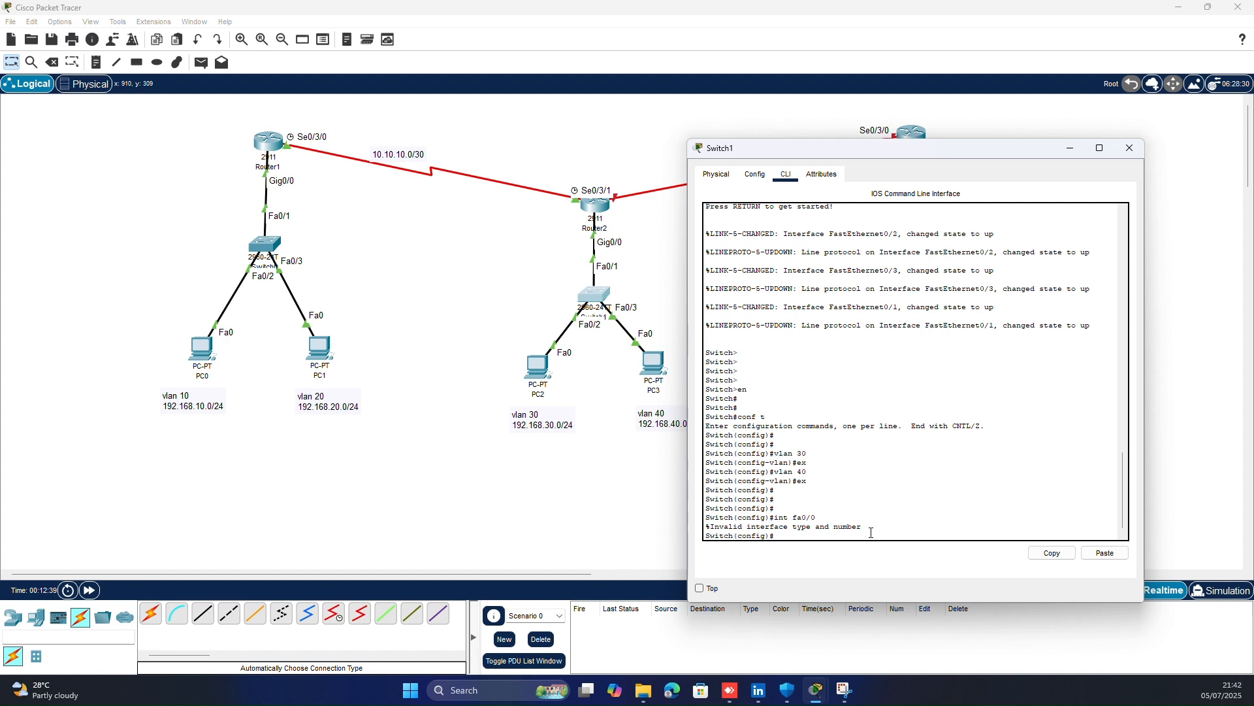
{"action": "type", "text": "int fa0/1"}
{"action": "key", "text": "Return"}
{"action": "type", "text": "sw"}
{"action": "key", "text": "Tab"}
{"action": "type", "text": "mo"}
{"action": "key", "text": "Tab"}
{"action": "type", "text": "tr"}
{"action": "key", "text": "Tab"}
{"action": "key", "text": "Tab"}
{"action": "key", "text": "Return"}
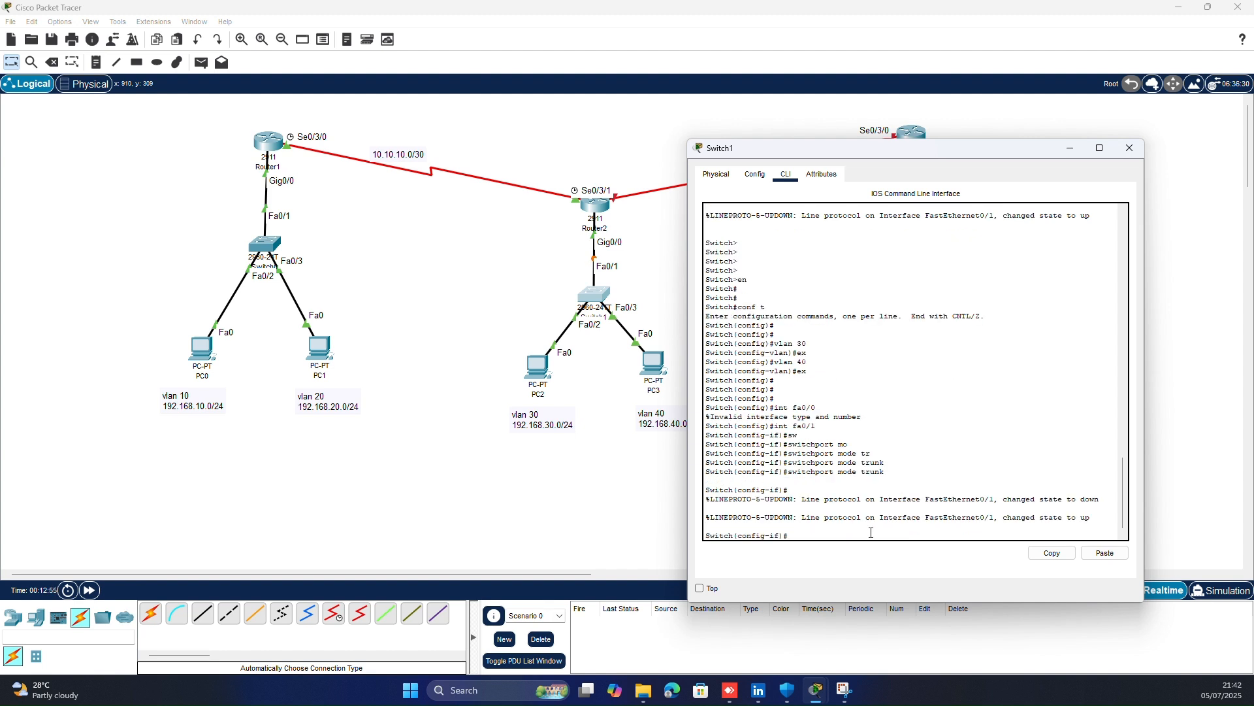
{"action": "type", "text": "ex"}
{"action": "key", "text": "Return"}
{"action": "key", "text": "Return"}
{"action": "key", "text": "Return"}
{"action": "key", "text": "Return"}
{"action": "key", "text": "Return"}
- Set Switch1's fa0/2 port to access mode
{"action": "type", "text": "int fa0/2"}
{"action": "key", "text": "Return"}
{"action": "type", "text": "sw"}
{"action": "key", "text": "Tab"}
{"action": "type", "text": "acc"}
{"action": "key", "text": "Tab"}
{"action": "key", "text": "BackSpace"}
{"action": "key", "text": "BackSpace"}
{"action": "key", "text": "BackSpace"}
{"action": "key", "text": "BackSpace"}
{"action": "key", "text": "BackSpace"}
{"action": "key", "text": "BackSpace"}
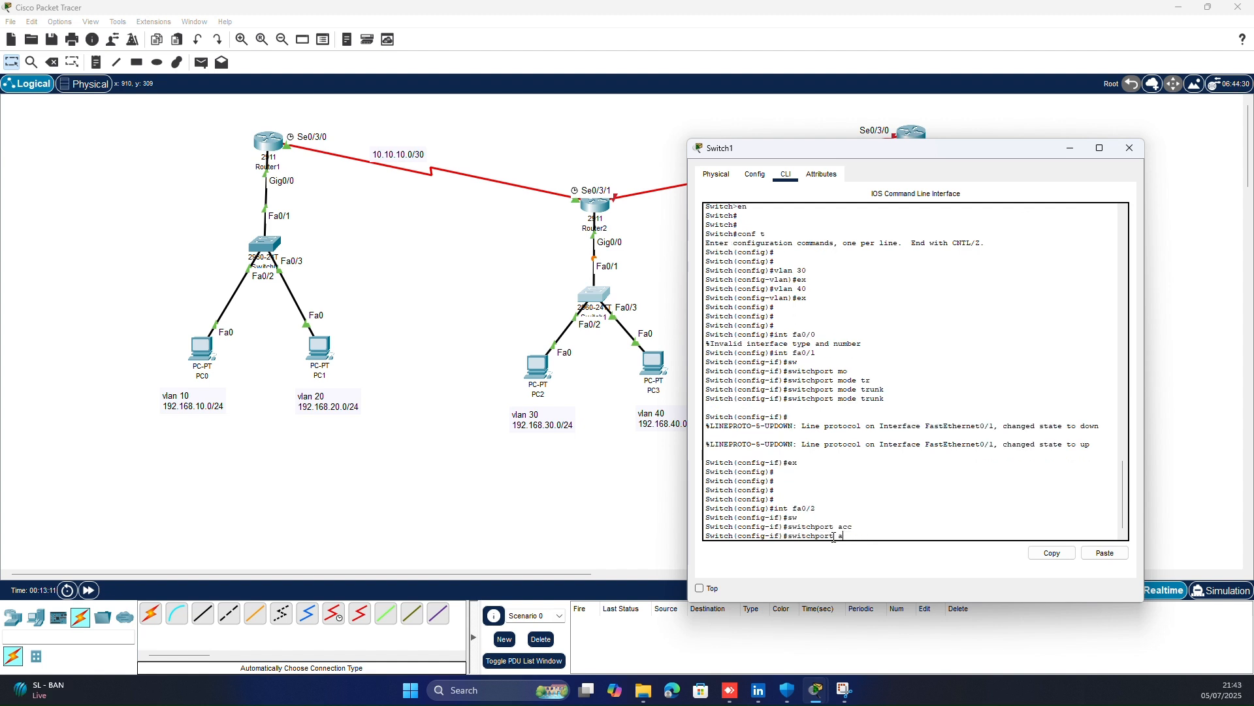
{"action": "type", "text": "mo"}
{"action": "key", "text": "Tab"}
{"action": "type", "text": "acc"}
{"action": "key", "text": "Tab"}
{"action": "key", "text": "Return"}
- Assign Switch1's fa0/2 port to access VLAN 30 and leave its interface configuration
{"action": "type", "text": "sw"}
{"action": "key", "text": "Tab"}
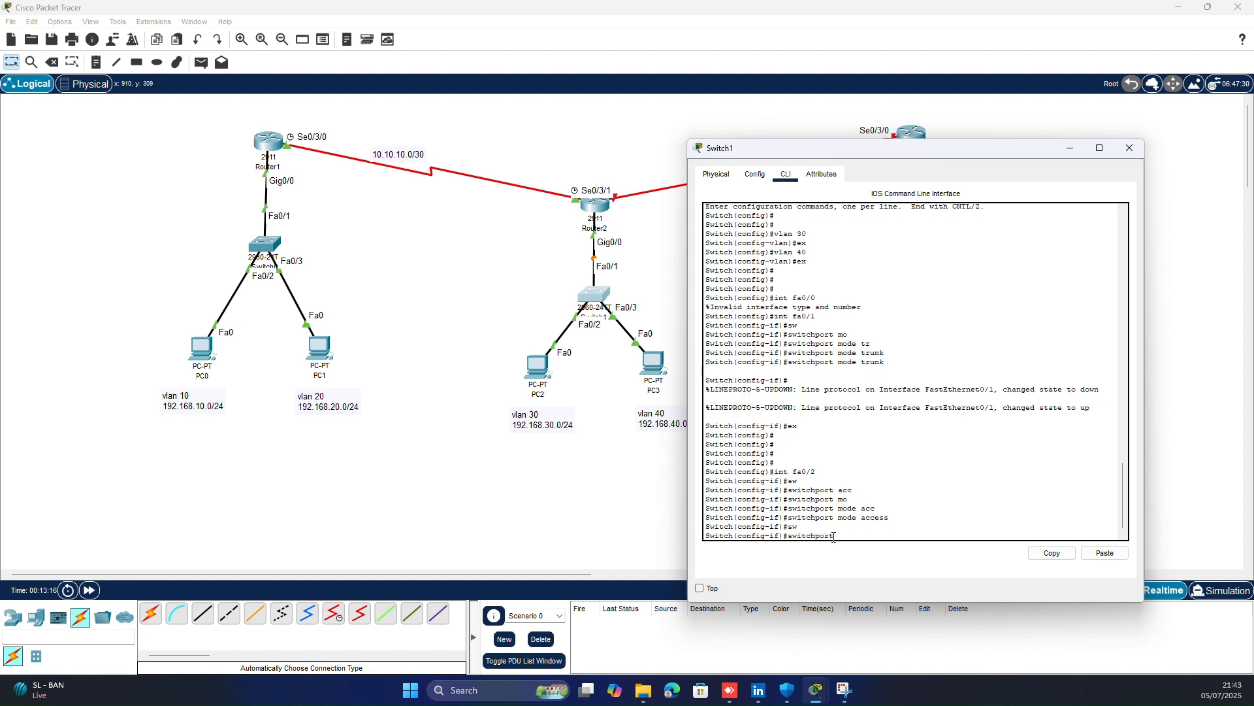
{"action": "type", "text": "acc"}
{"action": "key", "text": "Tab"}
{"action": "type", "text": "vlan "}
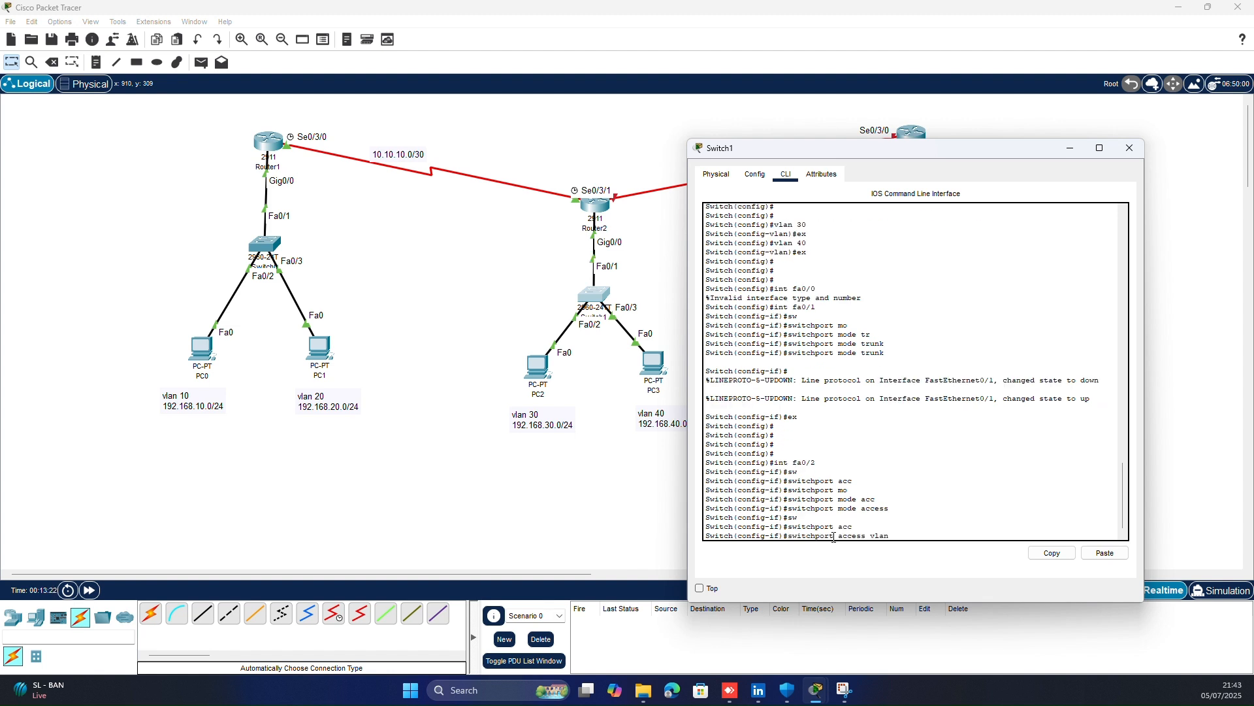
{"action": "type", "text": "30"}
{"action": "key", "text": "Return"}
{"action": "type", "text": "ex"}
{"action": "key", "text": "Return"}
- Set Switch1's fa0/3 port to access mode
{"action": "type", "text": "int fa0/2"}
{"action": "key", "text": "Return"}
{"action": "key", "text": "Up"}
{"action": "key", "text": "Up"}
{"action": "key", "text": "Return"}
- Assign Switch1's fa0/3 port to access VLAN 40, leave its interface configuration and close the switch window
{"action": "key", "text": "Up"}
{"action": "key", "text": "Up"}
{"action": "key", "text": "BackSpace"}
{"action": "key", "text": "BackSpace"}
{"action": "type", "text": "40"}
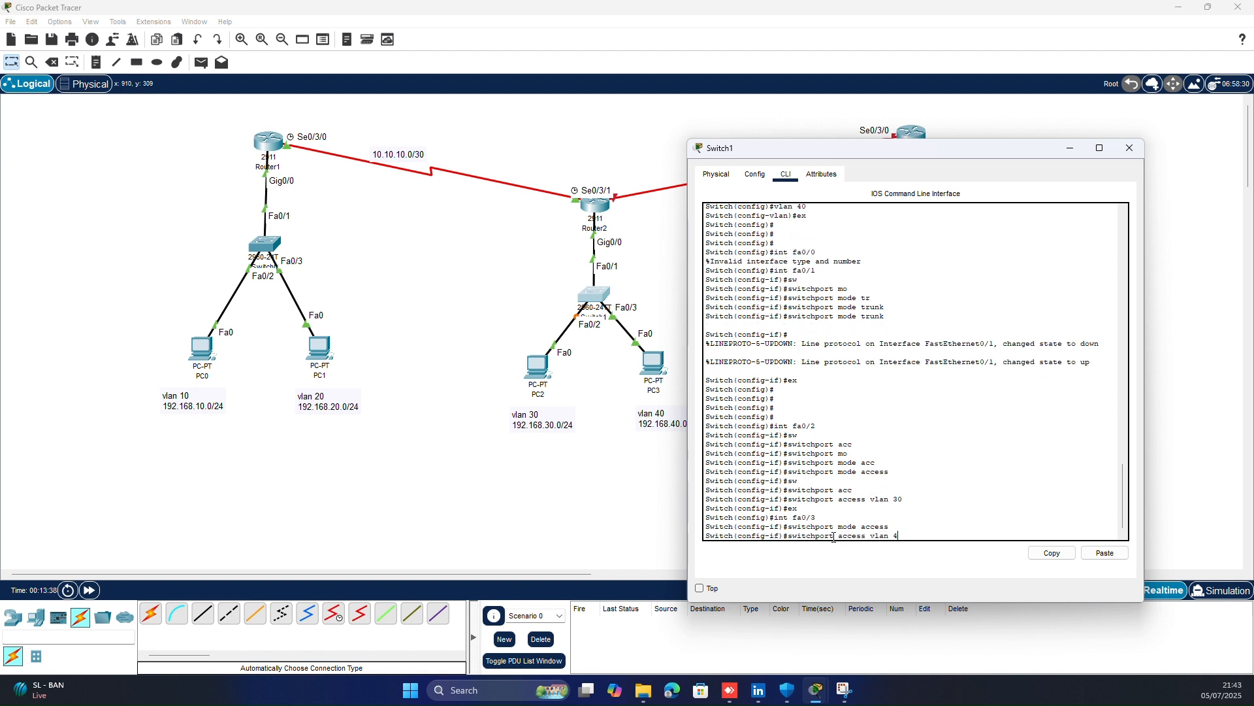
{"action": "key", "text": "Return"}
{"action": "key", "text": "Return"}
{"action": "key", "text": "Return"}
{"action": "key", "text": "Return"}
{"action": "type", "text": "ex"}
{"action": "key", "text": "Return"}
{"action": "key", "text": "Return"}
{"action": "key", "text": "Return"}
{"action": "key", "text": "Return"}
{"action": "key", "text": "Return"}
{"action": "key", "text": "Return"}
{"action": "left_click", "coordinate": [1130, 149]}
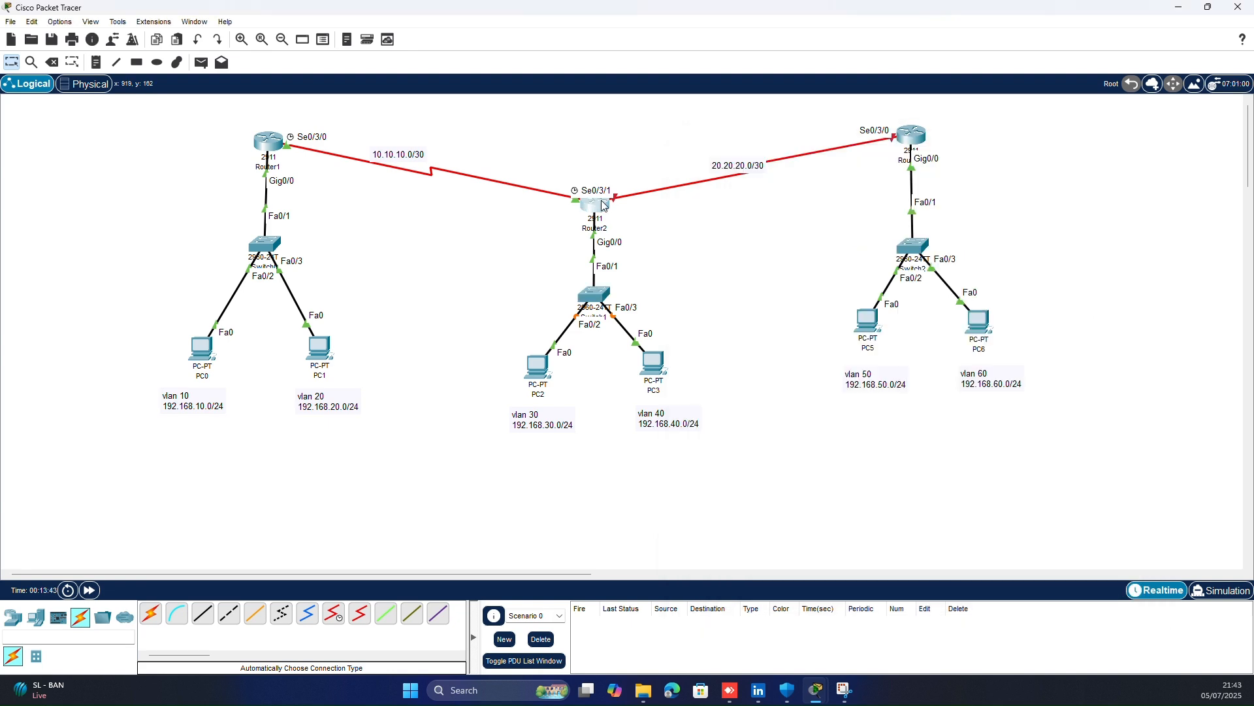
- Create subinterface gig0/0.30 on Router2 with dot1Q encapsulation for VLAN 30
{"action": "left_click", "coordinate": [600, 201]}
{"action": "left_click", "coordinate": [873, 174]}
{"action": "key", "text": "Return"}
{"action": "key", "text": "Return"}
{"action": "type", "text": "int gig0/0.30"}
{"action": "key", "text": "Return"}
{"action": "type", "text": "en"}
{"action": "key", "text": "Tab"}
{"action": "type", "text": "d"}
{"action": "key", "text": "Tab"}
{"action": "type", "text": "30"}
{"action": "key", "text": "Return"}
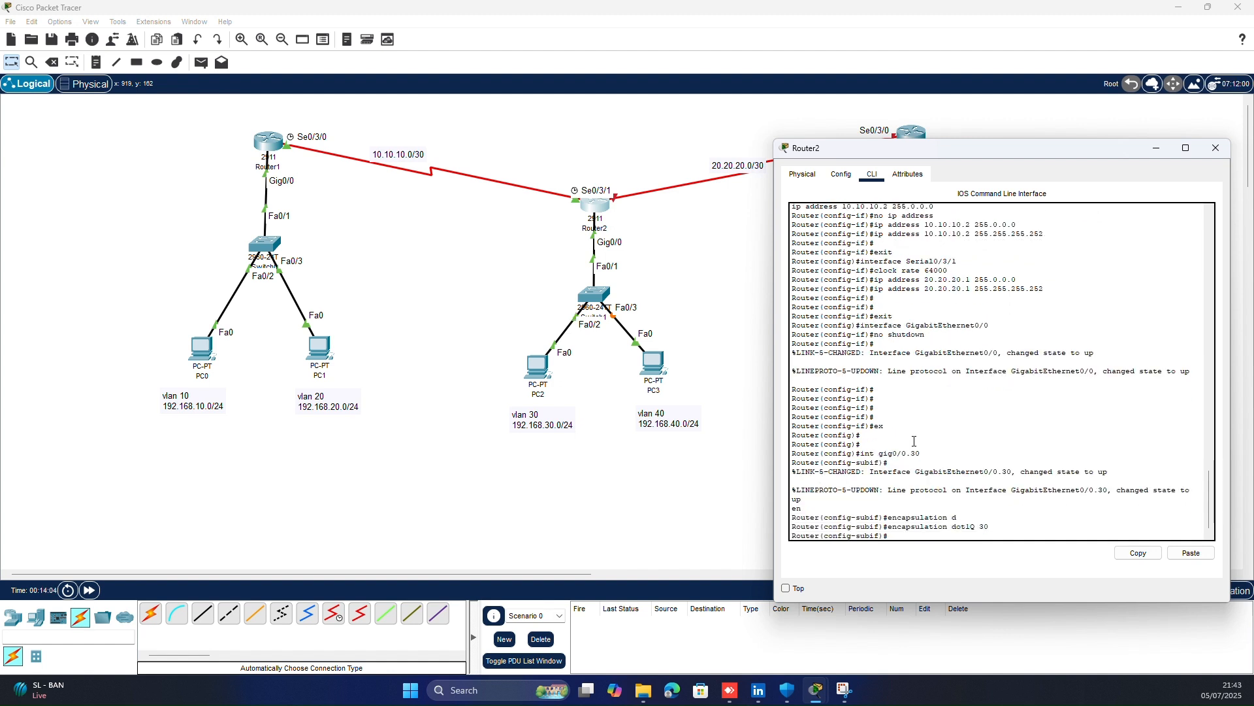
- Assign IP address 192.168.30.1 with mask 255.255.255.0 to Router2's gig0/0.30 and return to global configuration mode
{"action": "type", "text": "ip add"}
{"action": "key", "text": "Tab"}
{"action": "type", "text": "192.168.30.1 255.255.255.0"}
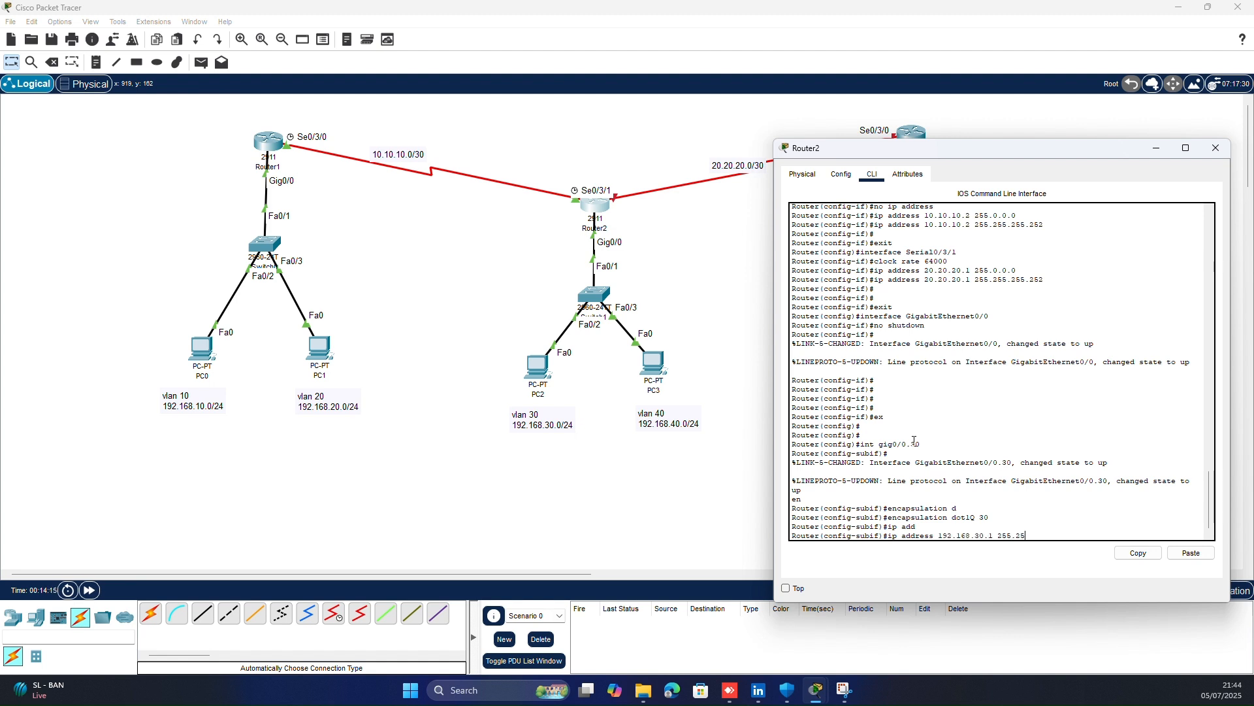
{"action": "key", "text": "Return"}
{"action": "key", "text": "Return"}
{"action": "type", "text": "ex"}
{"action": "key", "text": "Return"}
{"action": "key", "text": "Return"}
{"action": "key", "text": "Return"}
{"action": "key", "text": "Return"}
{"action": "key", "text": "Return"}
- Create subinterface gig0/0.40 on Router2 with dot1Q encapsulation for VLAN 40
{"action": "type", "text": "int gig0/0.40"}
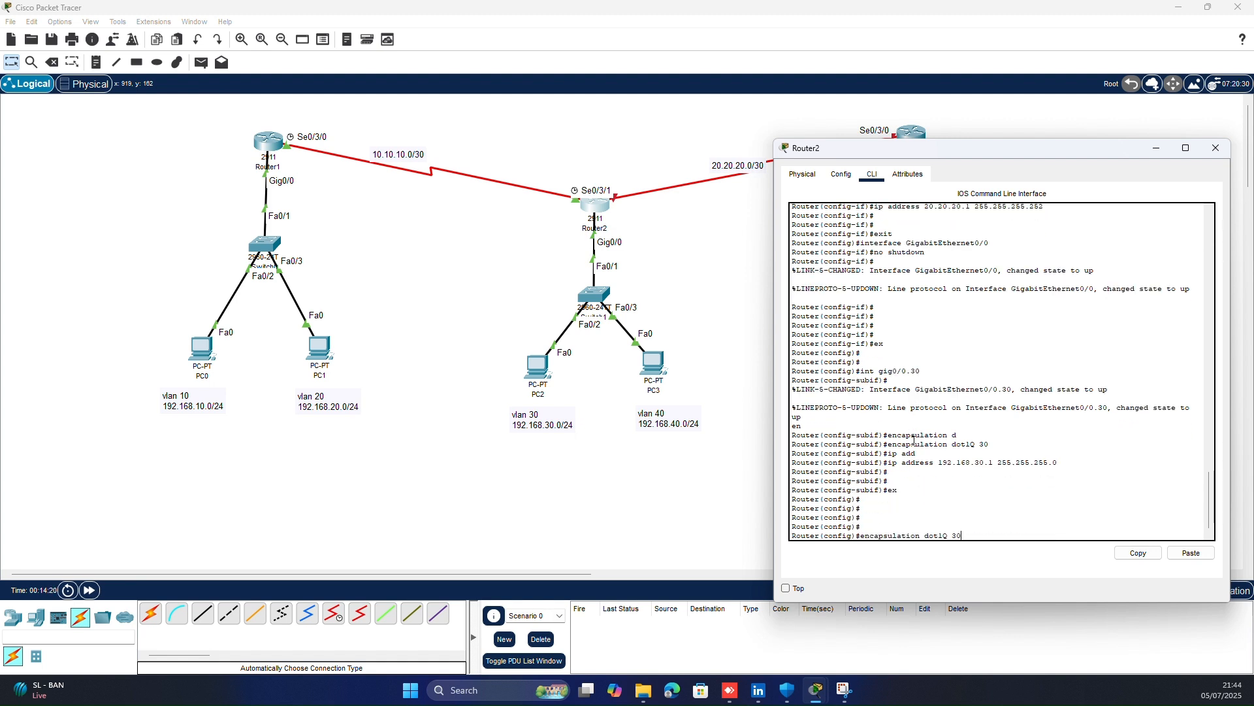
{"action": "key", "text": "Return"}
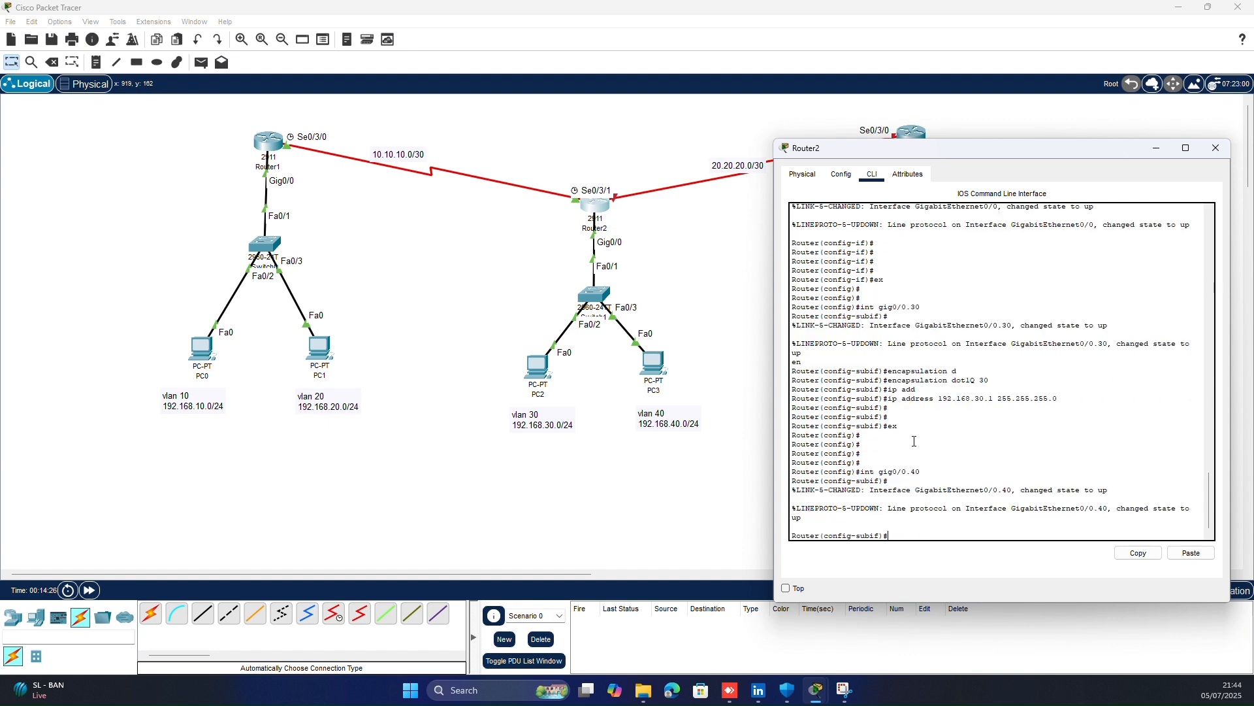
{"action": "type", "text": "en"}
{"action": "key", "text": "Tab"}
{"action": "type", "text": "do"}
{"action": "key", "text": "Tab"}
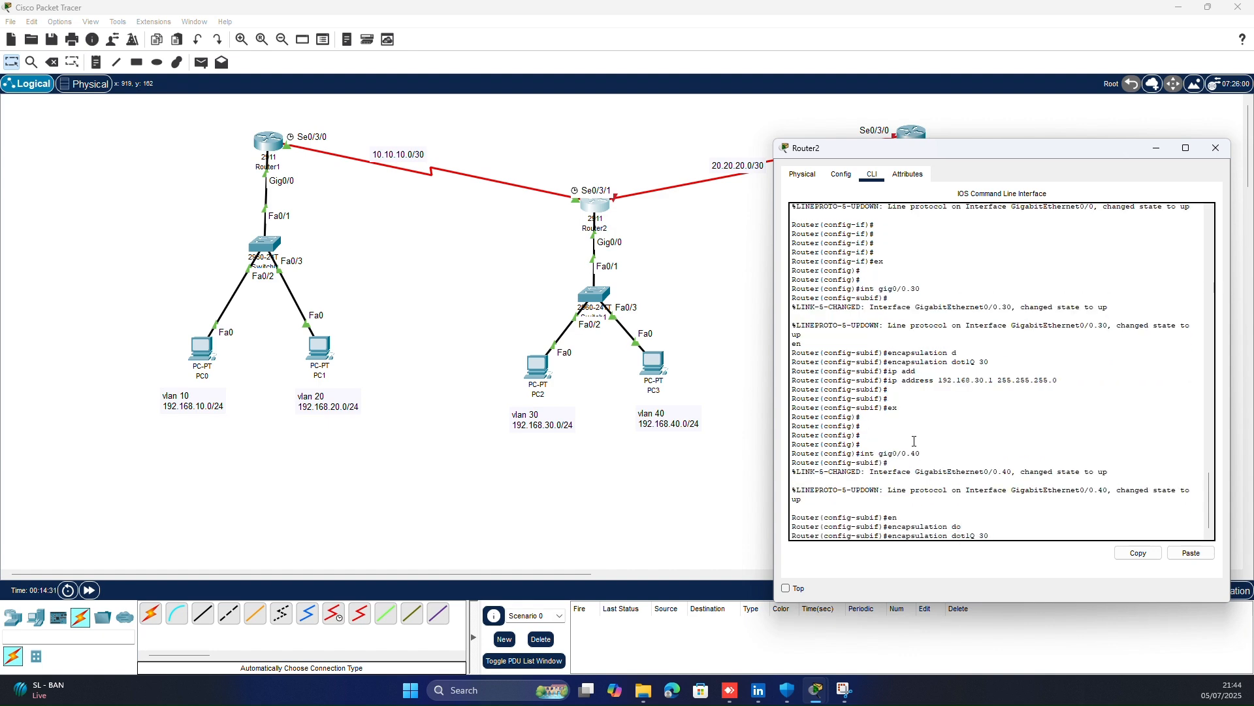
{"action": "key", "text": "Return"}
{"action": "key", "text": "Up"}
{"action": "key", "text": "BackSpace"}
{"action": "key", "text": "BackSpace"}
{"action": "type", "text": "40"}
{"action": "key", "text": "Return"}
- Assign IP address 192.168.40.1 with mask 255.255.255.0 to Router2's gig0/0.40, leave the subinterface and close the router window
{"action": "key", "text": "Up"}
{"action": "key", "text": "Up"}
{"action": "key", "text": "Up"}
{"action": "key", "text": "Up"}
{"action": "key", "text": "Up"}
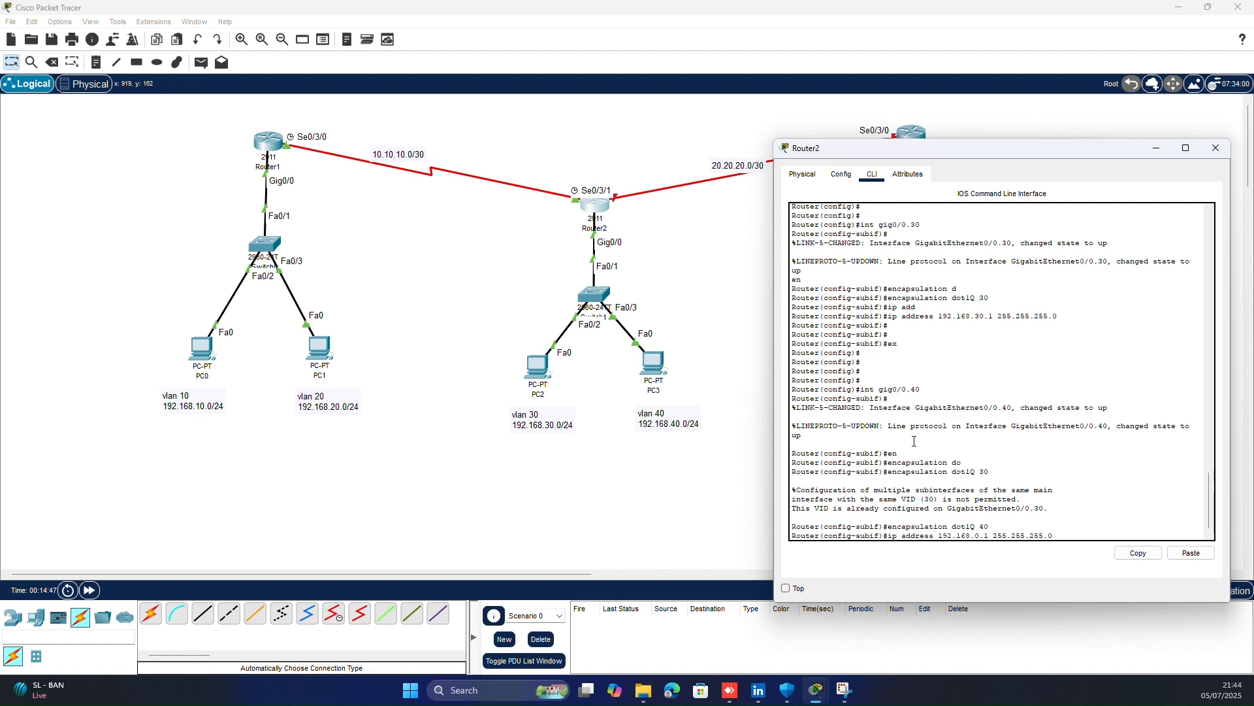
{"action": "key", "text": "BackSpace"}
{"action": "type", "text": "4"}
{"action": "key", "text": "Return"}
{"action": "key", "text": "Return"}
{"action": "key", "text": "Return"}
{"action": "key", "text": "Return"}
{"action": "type", "text": "ex"}
{"action": "key", "text": "Return"}
{"action": "key", "text": "Return"}
{"action": "key", "text": "Return"}
{"action": "key", "text": "Return"}
{"action": "left_click", "coordinate": [748, 275]}
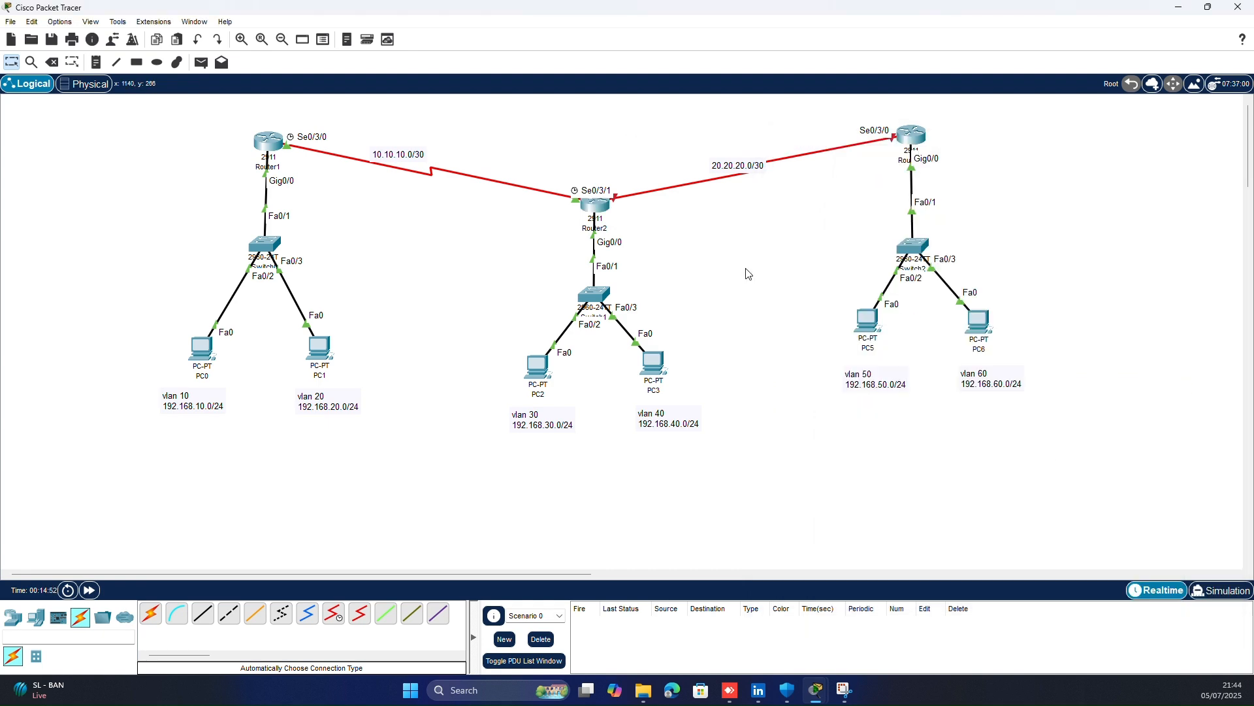
- Open Router3's command line and leave the GigabitEthernet0/0 interface configuration for global configuration mode
{"action": "left_click", "coordinate": [912, 136]}
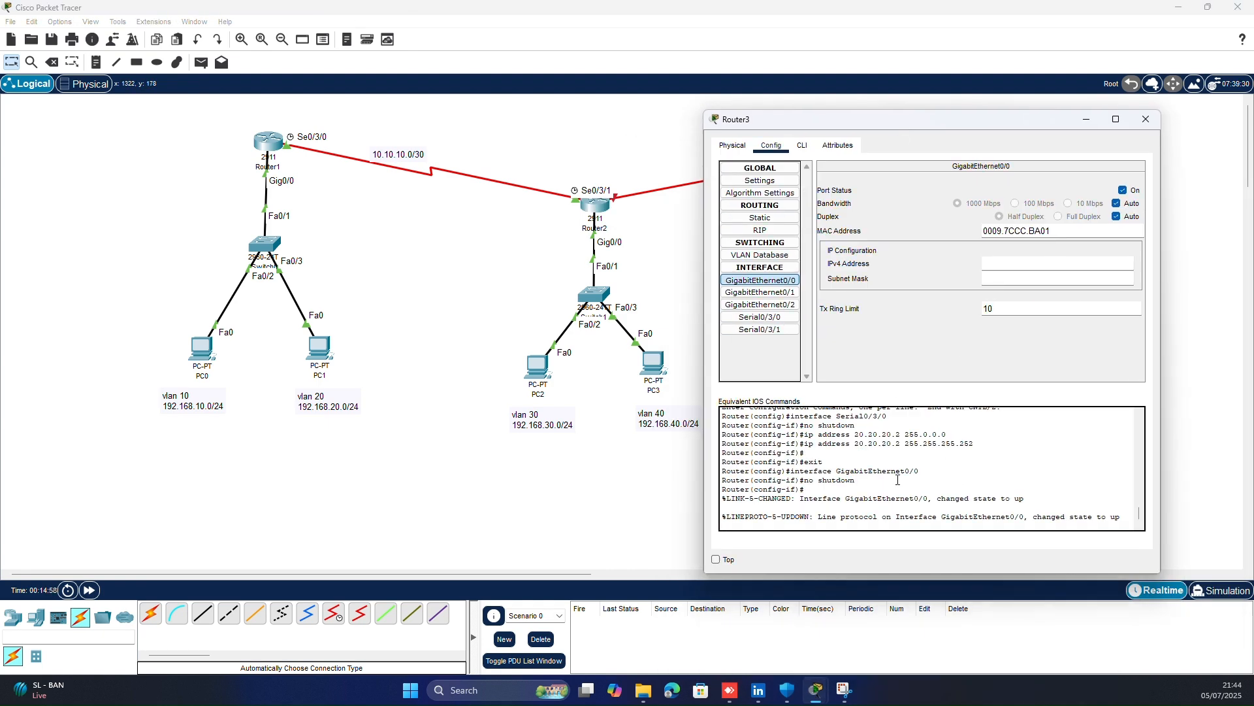
{"action": "left_click", "coordinate": [802, 145]}
{"action": "left_click_drag", "start_coordinate": [817, 119], "coordinate": [410, 119]}
{"action": "key", "text": "Return"}
{"action": "key", "text": "Return"}
{"action": "key", "text": "Return"}
{"action": "key", "text": "Return"}
{"action": "key", "text": "Return"}
{"action": "key", "text": "Return"}
{"action": "type", "text": "ex"}
{"action": "key", "text": "Return"}
{"action": "key", "text": "Return"}
{"action": "key", "text": "Return"}
{"action": "key", "text": "Return"}
{"action": "key", "text": "Return"}
- Create subinterface gig0/0.50 on Router3 with dot1Q encapsulation for VLAN 50
{"action": "type", "text": "int gig0/0.50"}
{"action": "key", "text": "Return"}
{"action": "type", "text": "en"}
{"action": "key", "text": "Tab"}
{"action": "type", "text": "do"}
{"action": "key", "text": "Tab"}
{"action": "type", "text": "50"}
{"action": "key", "text": "Return"}
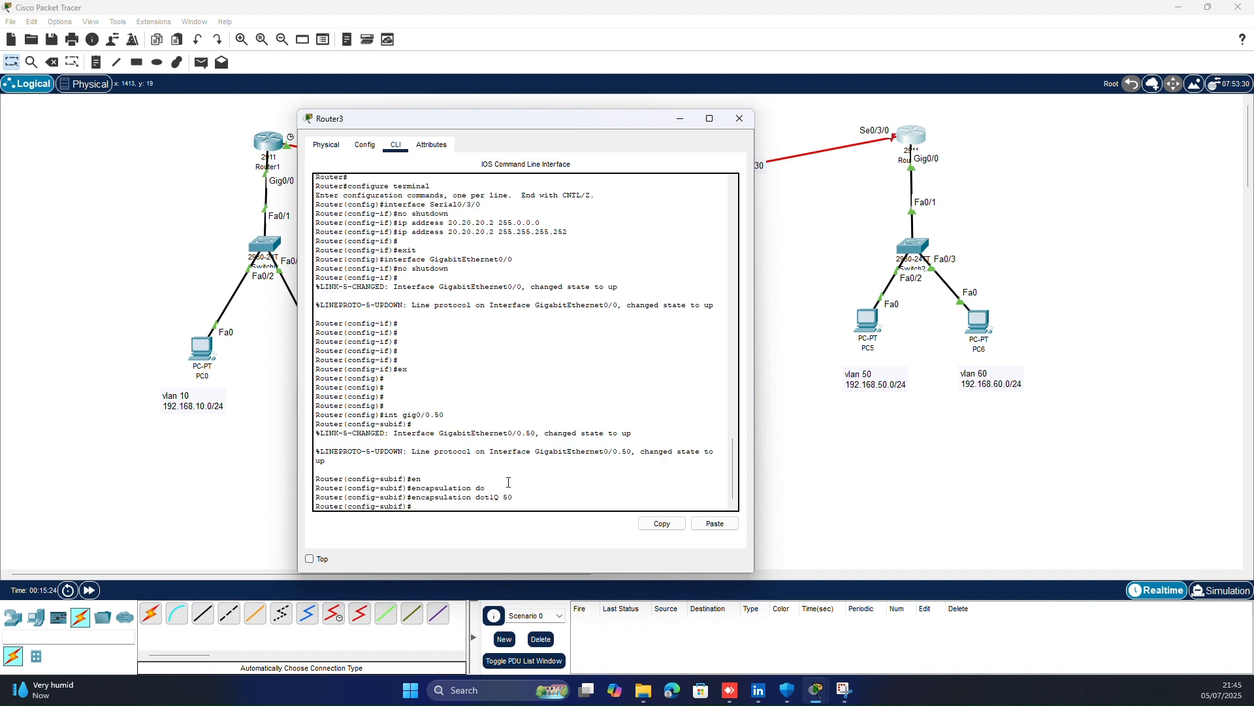
- Assign IP address 192.168.50.1 with mask 255.255.255.0 to Router3's gig0/0.50 and return to global configuration mode
{"action": "type", "text": "ip add"}
{"action": "key", "text": "Tab"}
{"action": "type", "text": "192.168."}
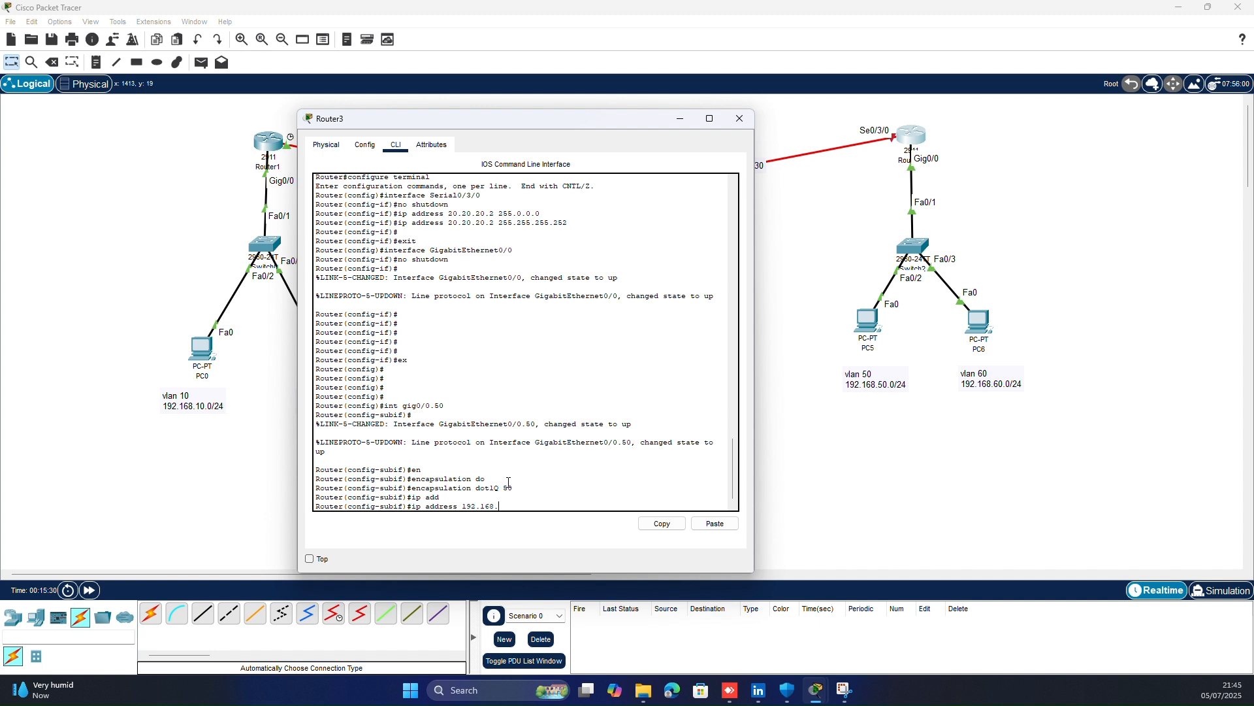
{"action": "type", "text": "50.1 255.255.255.0"}
{"action": "key", "text": "Return"}
{"action": "key", "text": "Return"}
{"action": "key", "text": "Return"}
{"action": "type", "text": "ex"}
{"action": "key", "text": "Return"}
{"action": "key", "text": "Return"}
{"action": "key", "text": "Return"}
{"action": "key", "text": "Return"}
- Create subinterface gig0/0.60 on Router3 with dot1Q encapsulation for VLAN 60
{"action": "type", "text": "int gig0/0.60"}
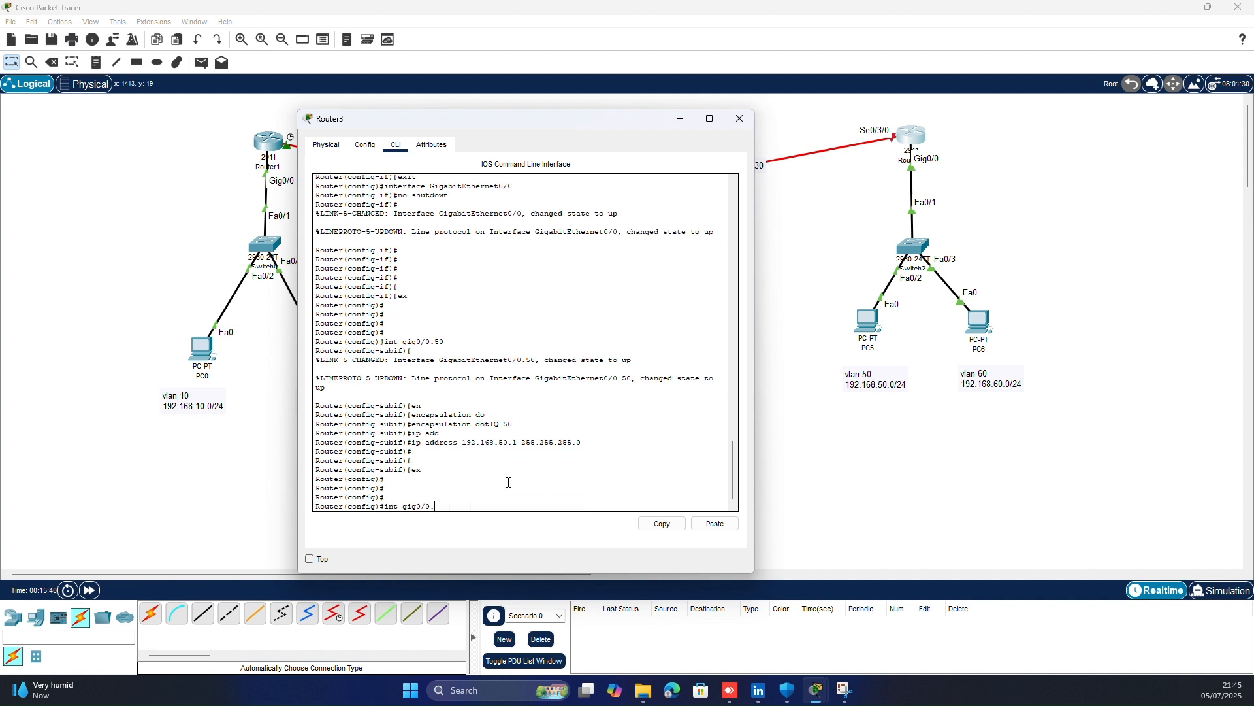
{"action": "key", "text": "Return"}
{"action": "type", "text": "en"}
{"action": "key", "text": "Tab"}
{"action": "type", "text": "do"}
{"action": "key", "text": "Tab"}
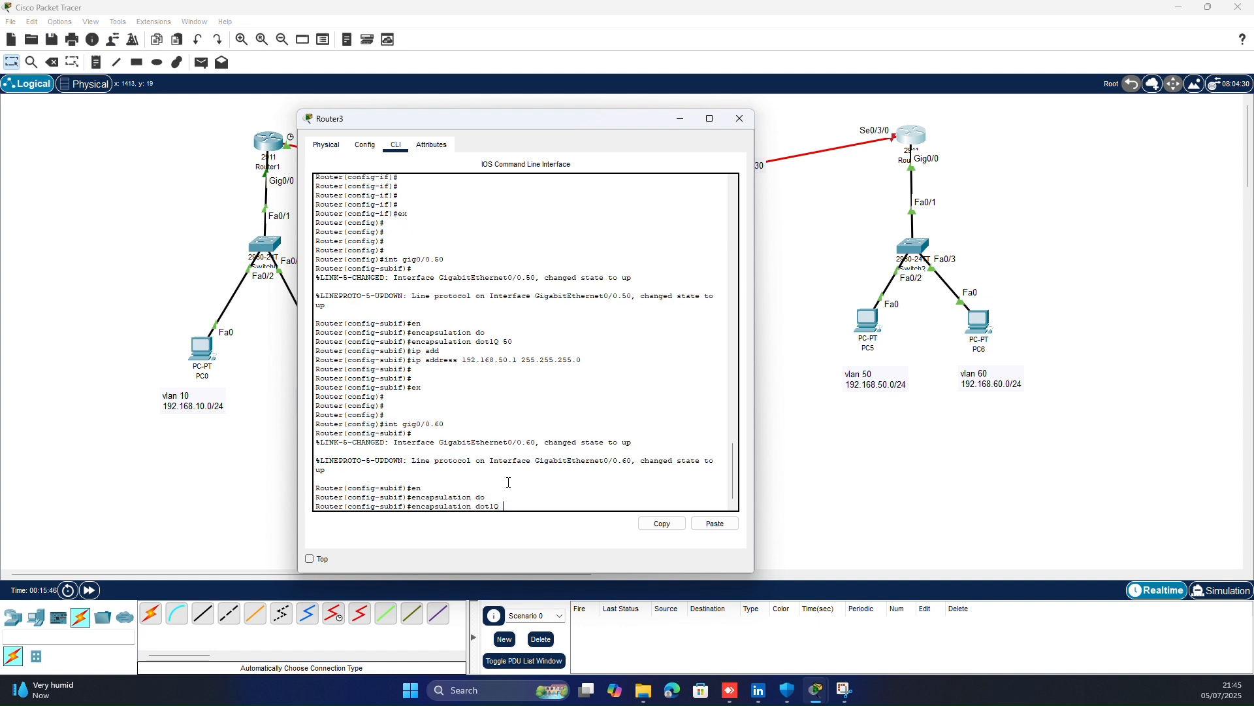
{"action": "type", "text": "60"}
{"action": "key", "text": "Return"}
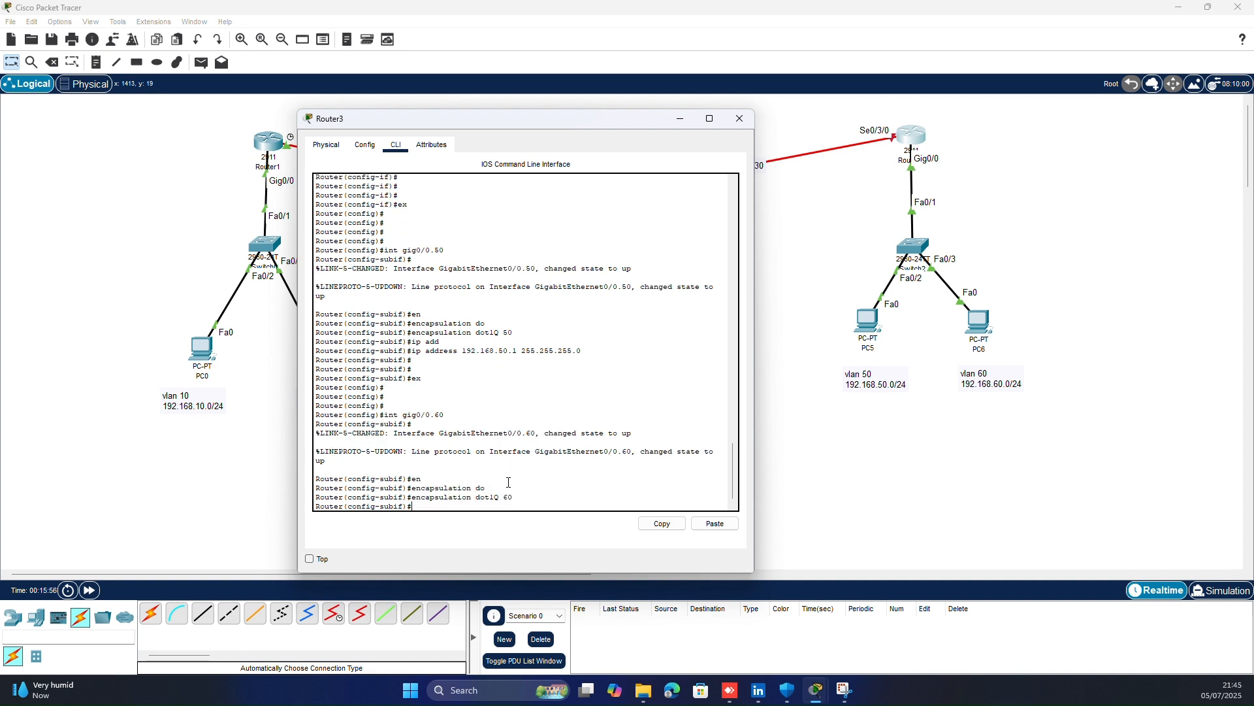
- Assign IP address 192.168.60.1 with mask 255.255.255.0 to Router3's gig0/0.60, leave the subinterface and close the router window
{"action": "type", "text": "ip add"}
{"action": "key", "text": "Tab"}
{"action": "type", "text": "192.168.60.1 255.255.255.0"}
{"action": "key", "text": "Return"}
{"action": "key", "text": "Return"}
{"action": "key", "text": "Return"}
{"action": "key", "text": "Return"}
{"action": "key", "text": "Return"}
{"action": "key", "text": "Return"}
{"action": "key", "text": "Return"}
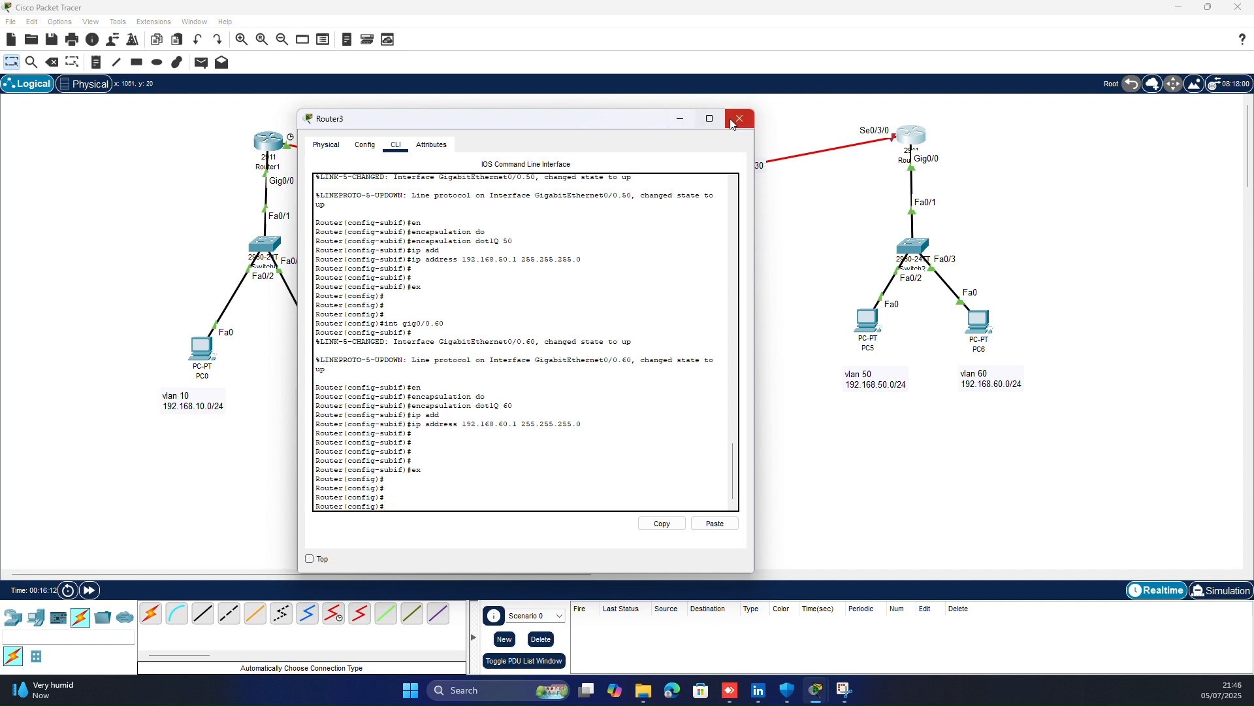
{"action": "left_click", "coordinate": [740, 118]}
- Open the command line of Switch2 below Router3 and enter privileged EXEC mode
{"action": "left_click", "coordinate": [912, 247]}
{"action": "left_click", "coordinate": [538, 173]}
{"action": "key", "text": "Return"}
{"action": "key", "text": "Return"}
{"action": "key", "text": "Return"}
{"action": "key", "text": "Return"}
{"action": "key", "text": "Return"}
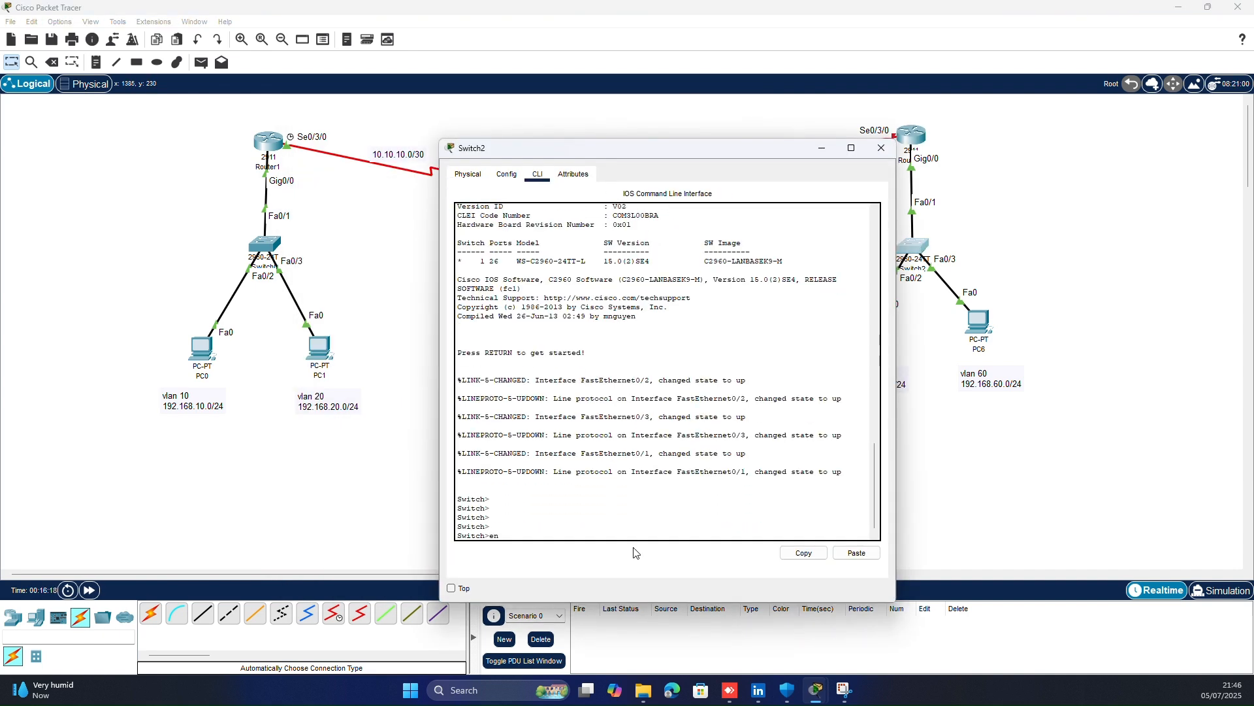
{"action": "type", "text": "en"}
{"action": "key", "text": "Return"}
{"action": "key", "text": "Return"}
{"action": "key", "text": "Return"}
{"action": "key", "text": "Return"}
{"action": "key", "text": "Return"}
- Enter global configuration mode on Switch2
{"action": "type", "text": "conf t"}
{"action": "key", "text": "Return"}
{"action": "key", "text": "Return"}
{"action": "key", "text": "Return"}
{"action": "key", "text": "Return"}
{"action": "key", "text": "Return"}
{"action": "key", "text": "Return"}
{"action": "key", "text": "Return"}
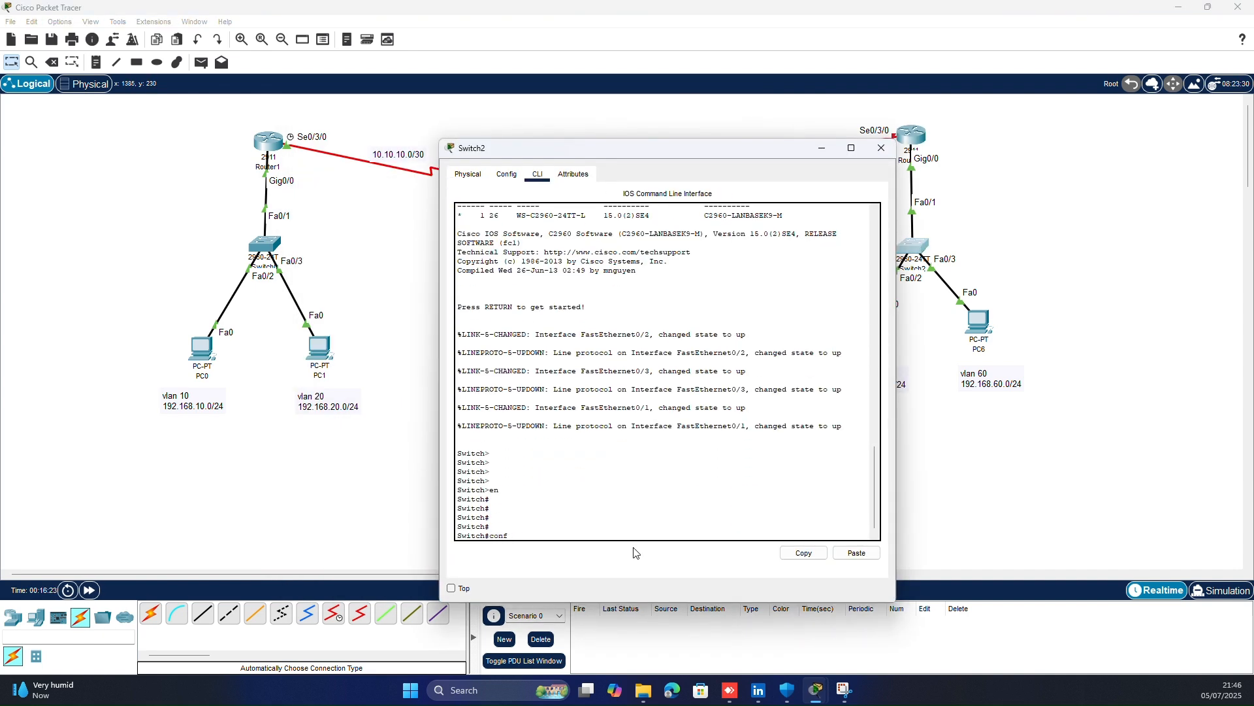
- Create VLANs 50 and 60 on Switch2, leaving VLAN configuration after each
{"action": "type", "text": "vlan 50"}
{"action": "key", "text": "Return"}
{"action": "type", "text": "ex"}
{"action": "key", "text": "Return"}
{"action": "type", "text": "vlan 60"}
{"action": "key", "text": "Return"}
{"action": "type", "text": "ex"}
{"action": "key", "text": "Return"}
{"action": "key", "text": "Return"}
{"action": "key", "text": "Return"}
{"action": "key", "text": "Return"}
{"action": "key", "text": "Return"}
- Configure Switch2's interface fa0/1 as a trunk port and return to global configuration mode
{"action": "type", "text": "int"}
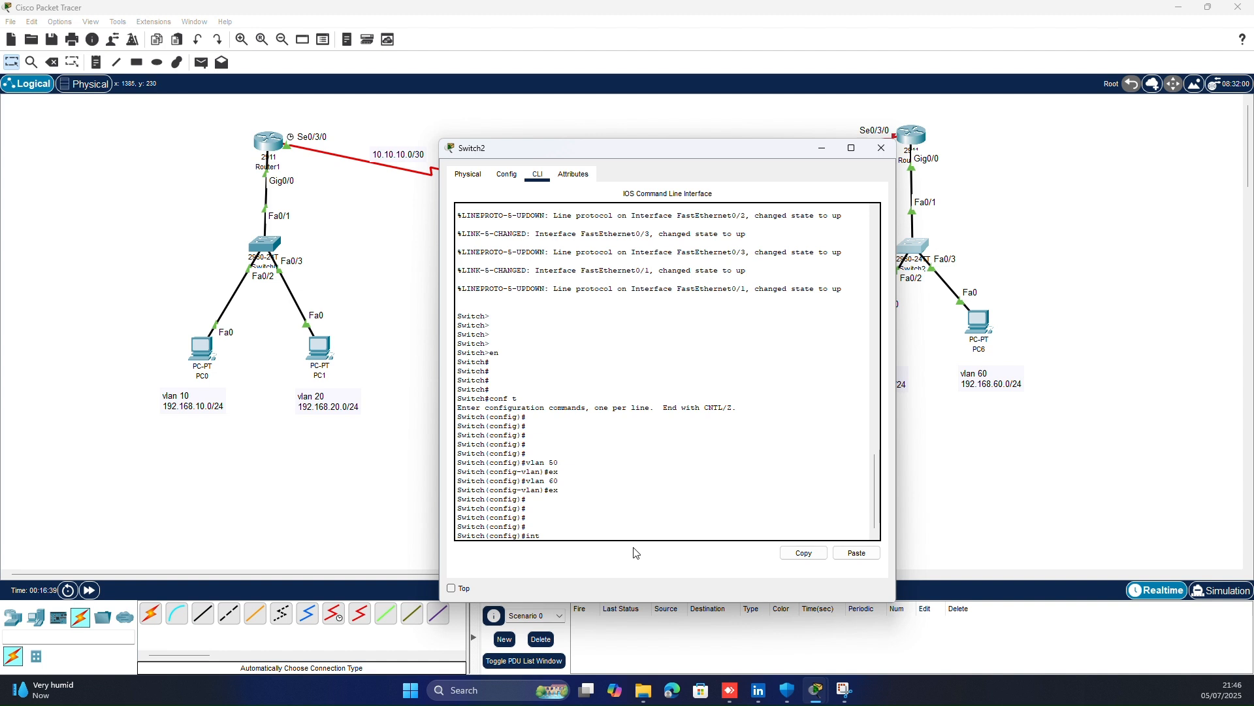
{"action": "type", "text": " fa0/1"}
{"action": "key", "text": "Return"}
{"action": "type", "text": "switchport mode trunk"}
{"action": "key", "text": "Return"}
{"action": "type", "text": "ex"}
{"action": "key", "text": "Return"}
{"action": "key", "text": "Return"}
{"action": "key", "text": "Return"}
{"action": "key", "text": "Return"}
{"action": "key", "text": "Return"}
{"action": "key", "text": "Return"}
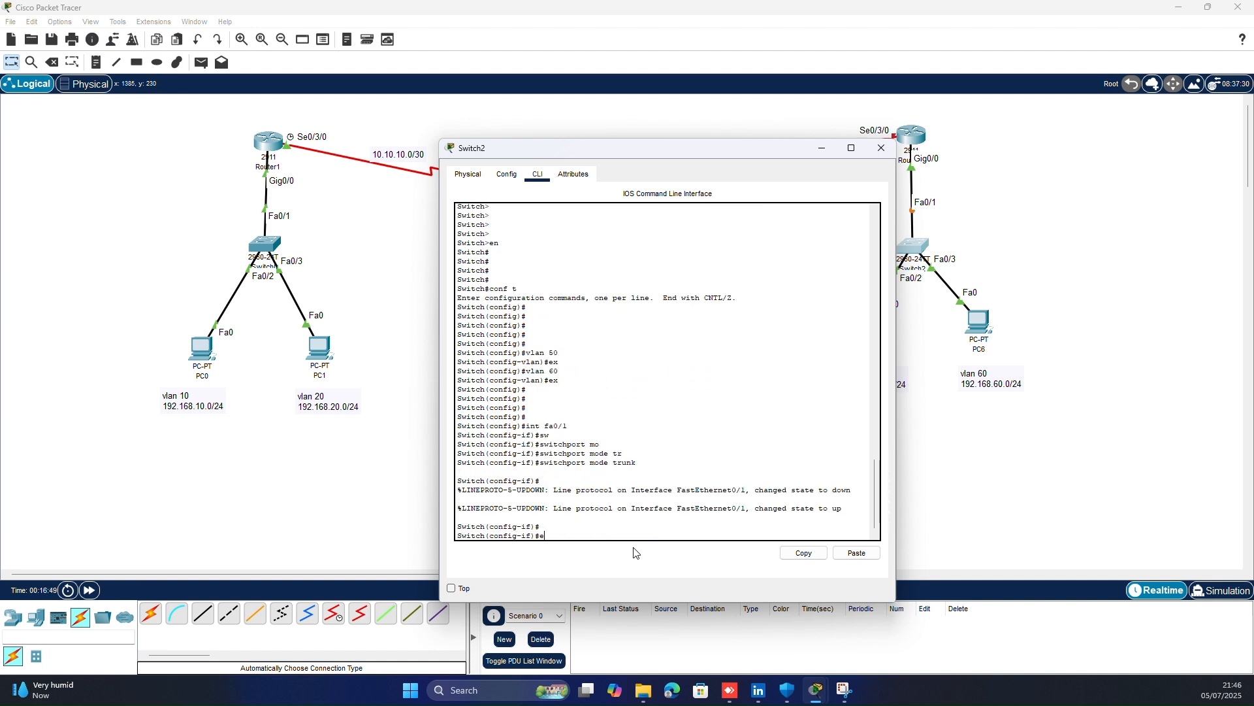
- Configure Switch2's interface fa0/2 as an access port in VLAN 50 and leave the interface
{"action": "type", "text": "int fa0/2"}
{"action": "key", "text": "Return"}
{"action": "type", "text": "switchport mode acc"}
{"action": "key", "text": "Tab"}
{"action": "key", "text": "Return"}
{"action": "type", "text": "sw"}
{"action": "key", "text": "Tab"}
{"action": "type", "text": "acc"}
{"action": "key", "text": "Tab"}
{"action": "type", "text": "mo"}
{"action": "key", "text": "Tab"}
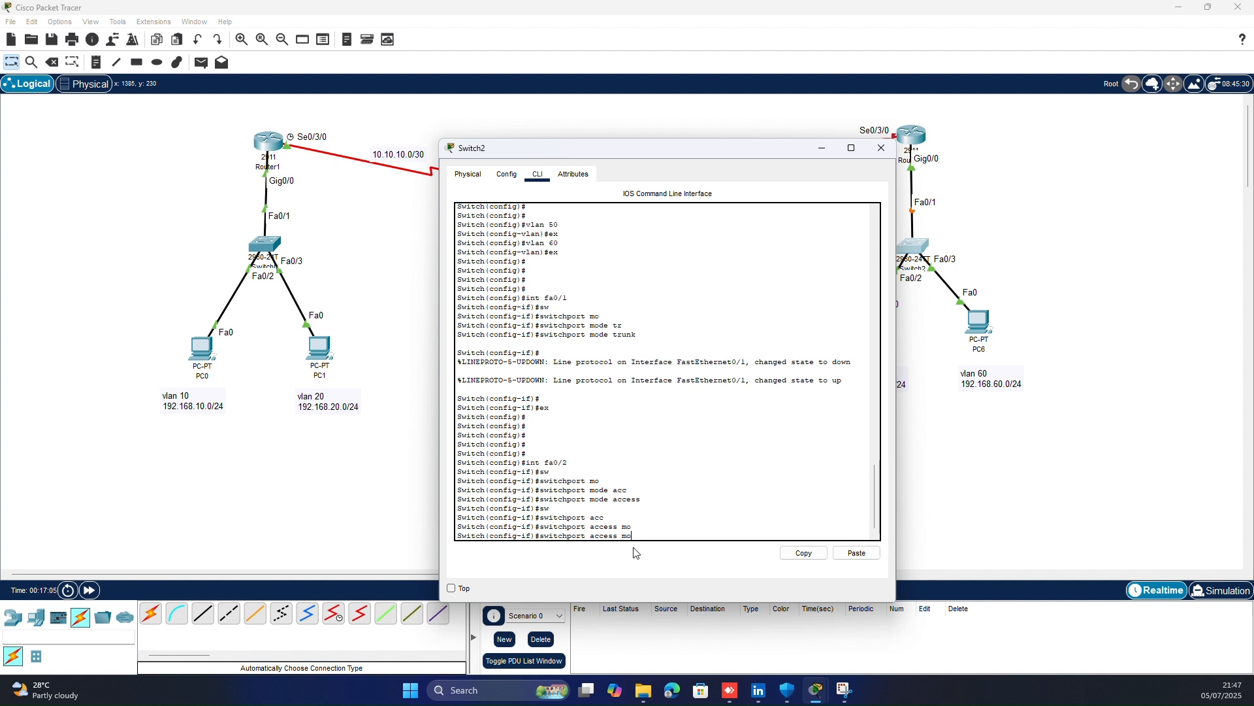
{"action": "type", "text": "vlan 50"}
{"action": "key", "text": "Return"}
{"action": "type", "text": "sw"}
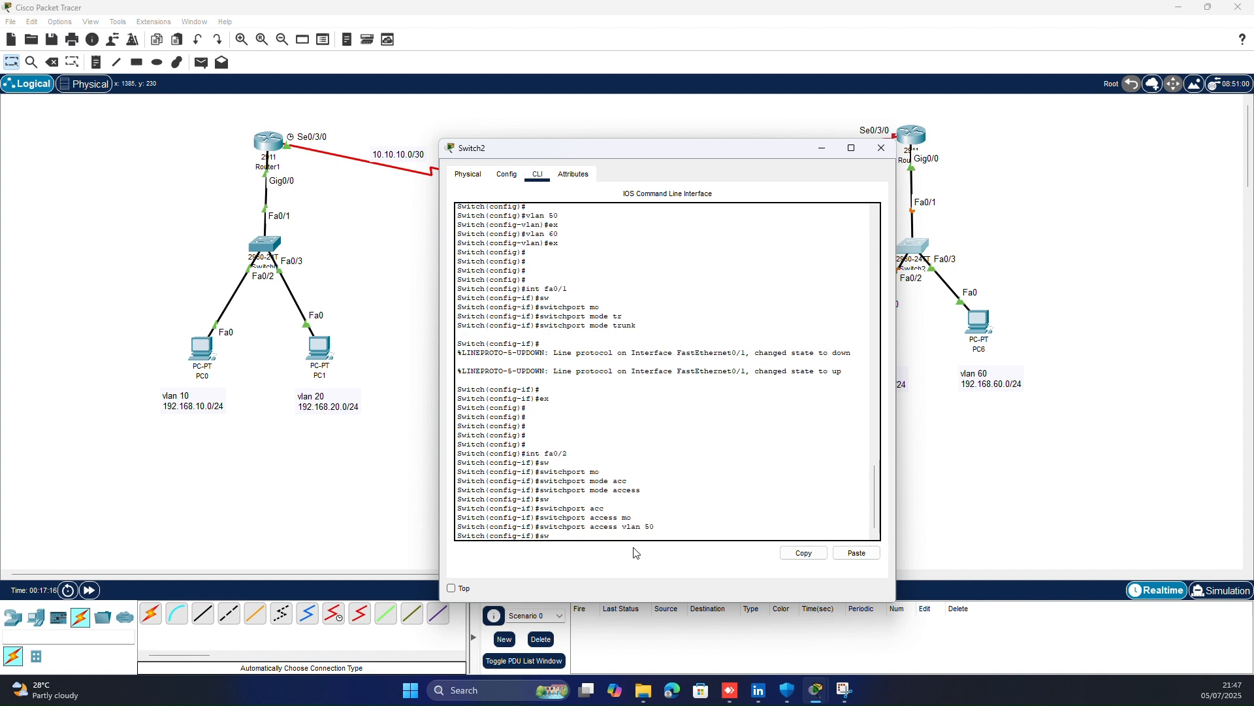
{"action": "key", "text": "BackSpace"}
{"action": "key", "text": "BackSpace"}
{"action": "type", "text": "ex"}
{"action": "key", "text": "Return"}
{"action": "key", "text": "Return"}
{"action": "key", "text": "Return"}
{"action": "key", "text": "Return"}
- Configure Switch2's interface fa0/3 as an access port in VLAN 60, leave the interface and minimize the switch window
{"action": "type", "text": "int fa0/3"}
{"action": "key", "text": "Return"}
{"action": "type", "text": "sw"}
{"action": "key", "text": "Tab"}
{"action": "type", "text": "mo"}
{"action": "key", "text": "Tab"}
{"action": "type", "text": "acc"}
{"action": "key", "text": "Tab"}
{"action": "key", "text": "Return"}
{"action": "type", "text": "sw"}
{"action": "key", "text": "Tab"}
{"action": "type", "text": "acc"}
{"action": "key", "text": "Tab"}
{"action": "type", "text": "vlan 60"}
{"action": "key", "text": "Return"}
{"action": "key", "text": "Return"}
{"action": "key", "text": "Return"}
{"action": "key", "text": "Return"}
{"action": "key", "text": "Return"}
{"action": "type", "text": "ex"}
{"action": "key", "text": "Return"}
{"action": "key", "text": "Return"}
{"action": "key", "text": "Return"}
{"action": "key", "text": "Return"}
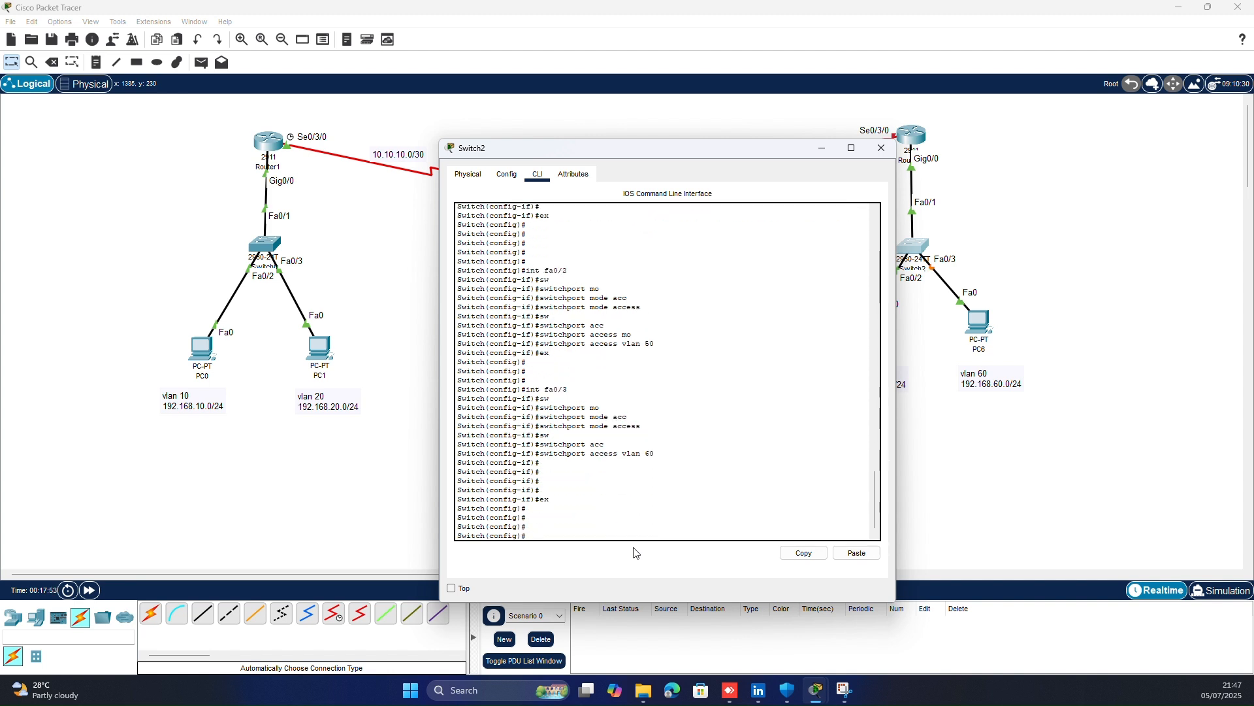
{"action": "left_click", "coordinate": [821, 149]}
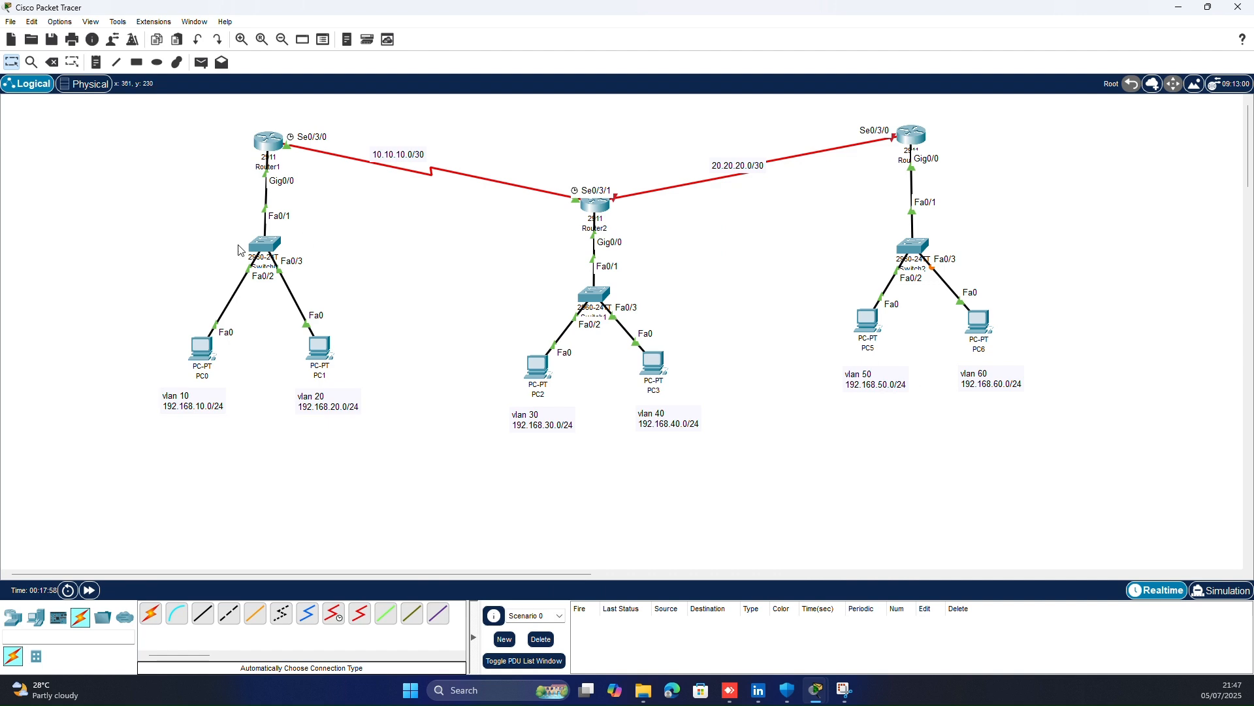
- Open Router1's command line, discard the unsent encapsulation command and leave subinterface gig0/0.30 for global configuration mode
{"action": "left_click", "coordinate": [267, 142]}
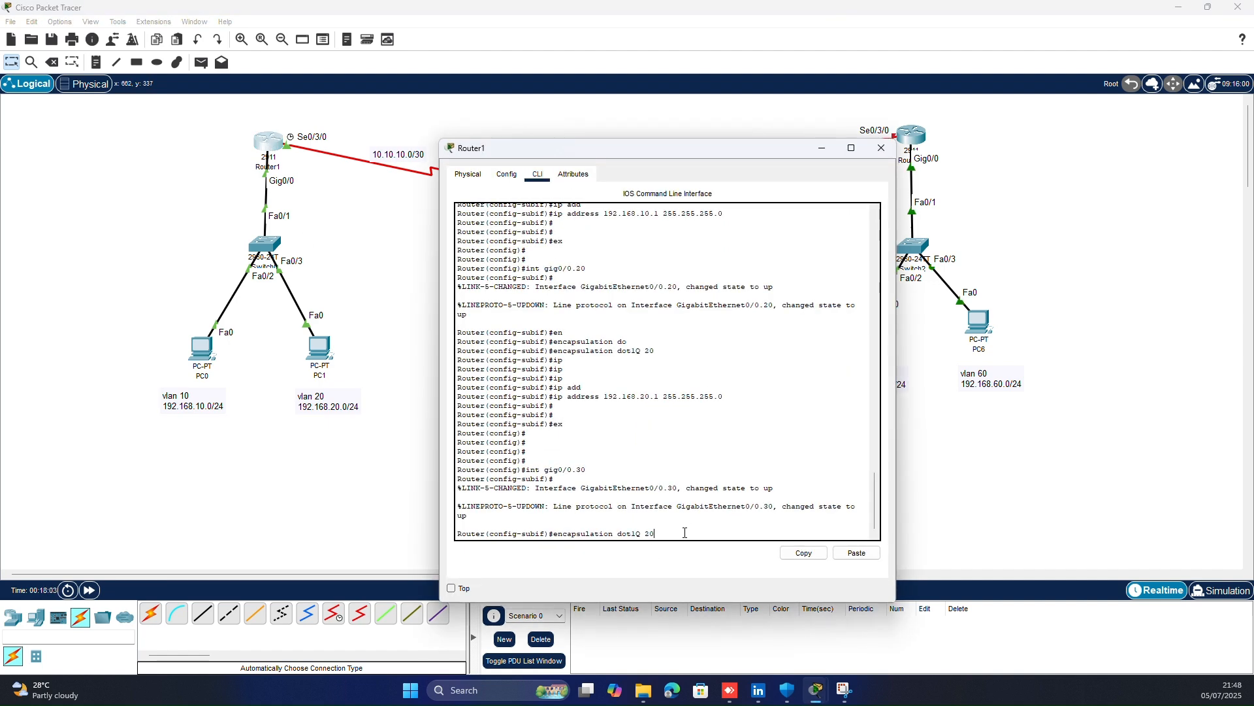
{"action": "key", "text": "BackSpace"}
{"action": "key", "text": "BackSpace"}
{"action": "key", "text": "BackSpace"}
{"action": "key", "text": "BackSpace"}
{"action": "key", "text": "BackSpace"}
{"action": "key", "text": "BackSpace"}
{"action": "key", "text": "BackSpace"}
{"action": "key", "text": "BackSpace"}
{"action": "key", "text": "BackSpace"}
{"action": "key", "text": "BackSpace"}
{"action": "key", "text": "BackSpace"}
{"action": "key", "text": "BackSpace"}
{"action": "key", "text": "BackSpace"}
{"action": "key", "text": "BackSpace"}
{"action": "key", "text": "BackSpace"}
{"action": "key", "text": "BackSpace"}
{"action": "key", "text": "BackSpace"}
{"action": "key", "text": "BackSpace"}
{"action": "key", "text": "BackSpace"}
{"action": "key", "text": "BackSpace"}
{"action": "key", "text": "Return"}
{"action": "key", "text": "Return"}
{"action": "key", "text": "Return"}
{"action": "key", "text": "Return"}
{"action": "key", "text": "Return"}
{"action": "type", "text": "ex"}
{"action": "key", "text": "Return"}
{"action": "key", "text": "Return"}
{"action": "key", "text": "Return"}
{"action": "key", "text": "Return"}
{"action": "key", "text": "Return"}
{"action": "key", "text": "Return"}
{"action": "key", "text": "Return"}
{"action": "key", "text": "Return"}
{"action": "key", "text": "Return"}
- Create DHCP pool vlan10 on Router1 with network 192.168.10.0 and mask 255.255.255.0
{"action": "type", "text": "ip dh"}
{"action": "key", "text": "Tab"}
{"action": "type", "text": "poo"}
{"action": "key", "text": "Tab"}
{"action": "type", "text": "vlan10"}
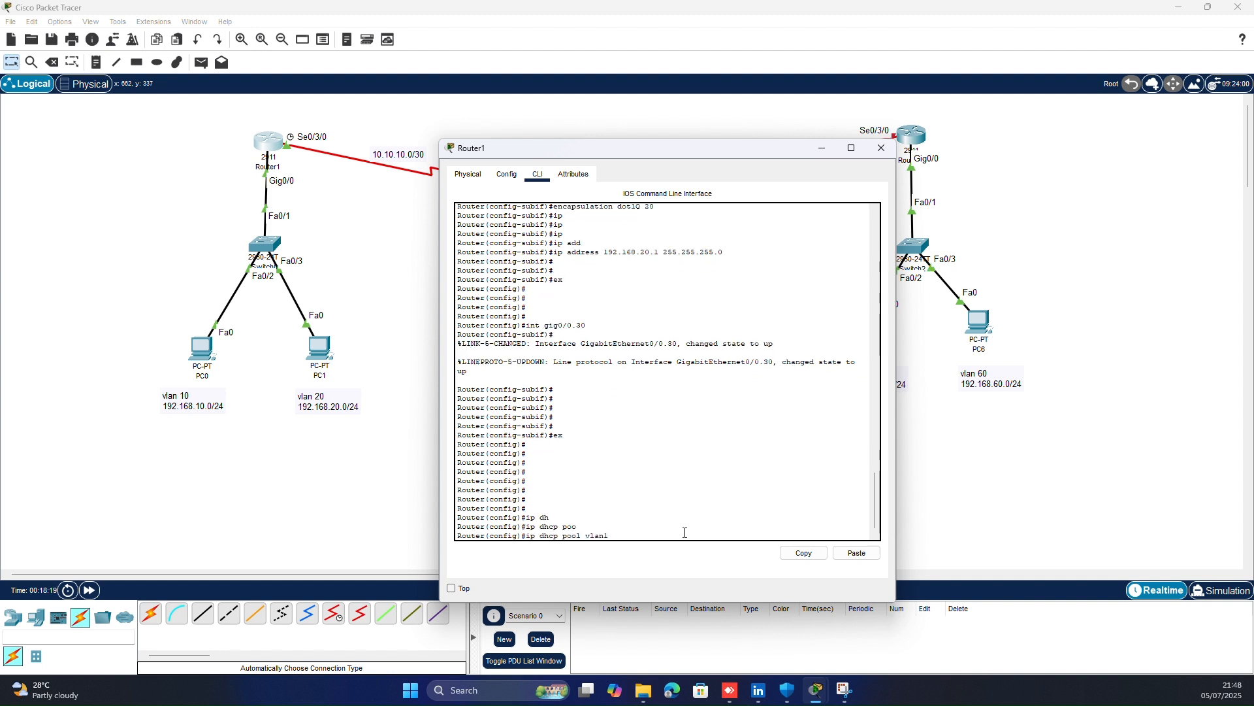
{"action": "key", "text": "Return"}
{"action": "type", "text": "ne"}
{"action": "key", "text": "Tab"}
{"action": "type", "text": "192.16"}
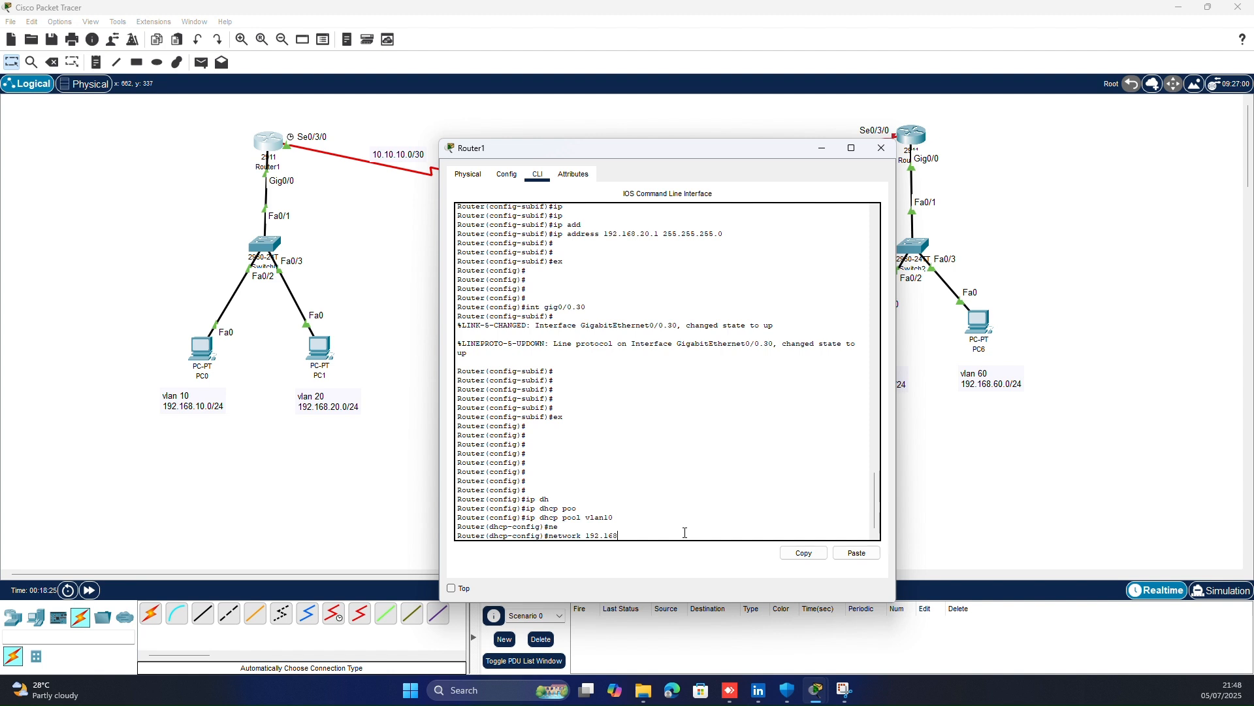
{"action": "type", "text": "8.10.0 255.255.255.0"}
{"action": "key", "text": "Return"}
- Set the vlan10 pool's default router to 192.168.10.1 and leave the DHCP pool configuration
{"action": "type", "text": "de"}
{"action": "key", "text": "Tab"}
{"action": "type", "text": "192.168.10.1 255.255.255.0"}
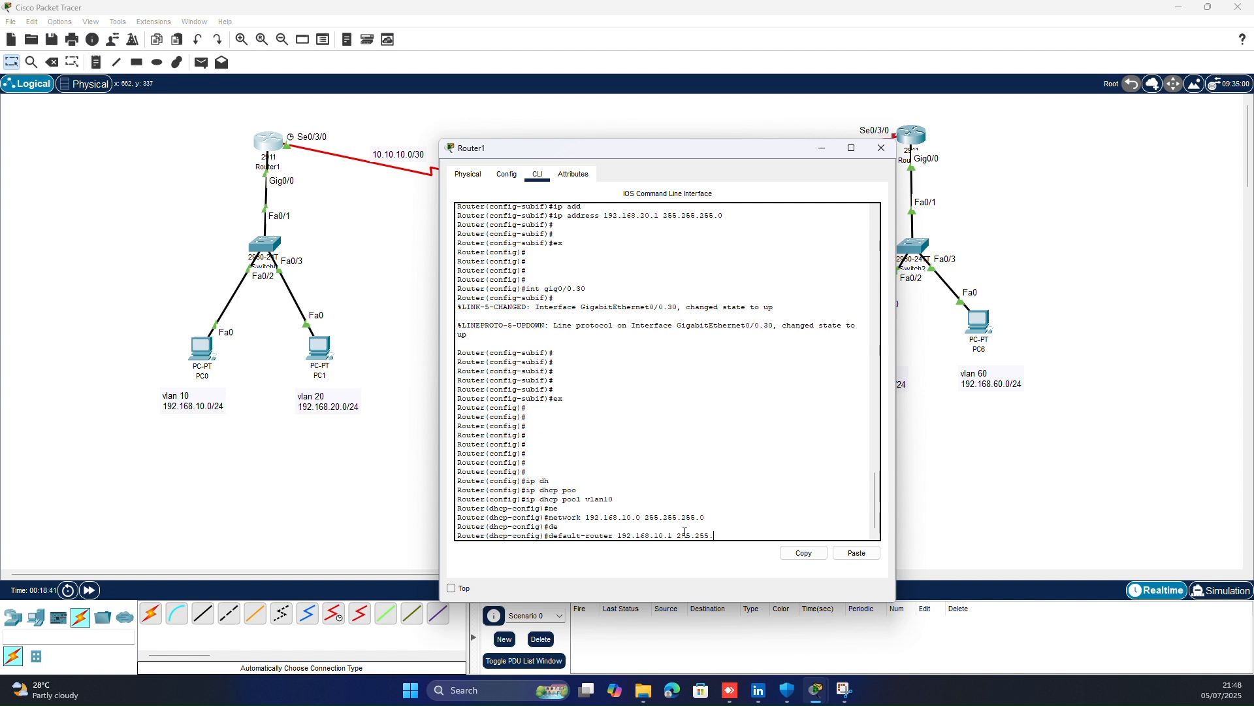
{"action": "key", "text": "BackSpace"}
{"action": "key", "text": "BackSpace"}
{"action": "key", "text": "BackSpace"}
{"action": "key", "text": "BackSpace"}
{"action": "key", "text": "BackSpace"}
{"action": "key", "text": "BackSpace"}
{"action": "key", "text": "BackSpace"}
{"action": "key", "text": "BackSpace"}
{"action": "key", "text": "BackSpace"}
{"action": "key", "text": "BackSpace"}
{"action": "key", "text": "BackSpace"}
{"action": "key", "text": "BackSpace"}
{"action": "key", "text": "BackSpace"}
{"action": "key", "text": "BackSpace"}
{"action": "key", "text": "Return"}
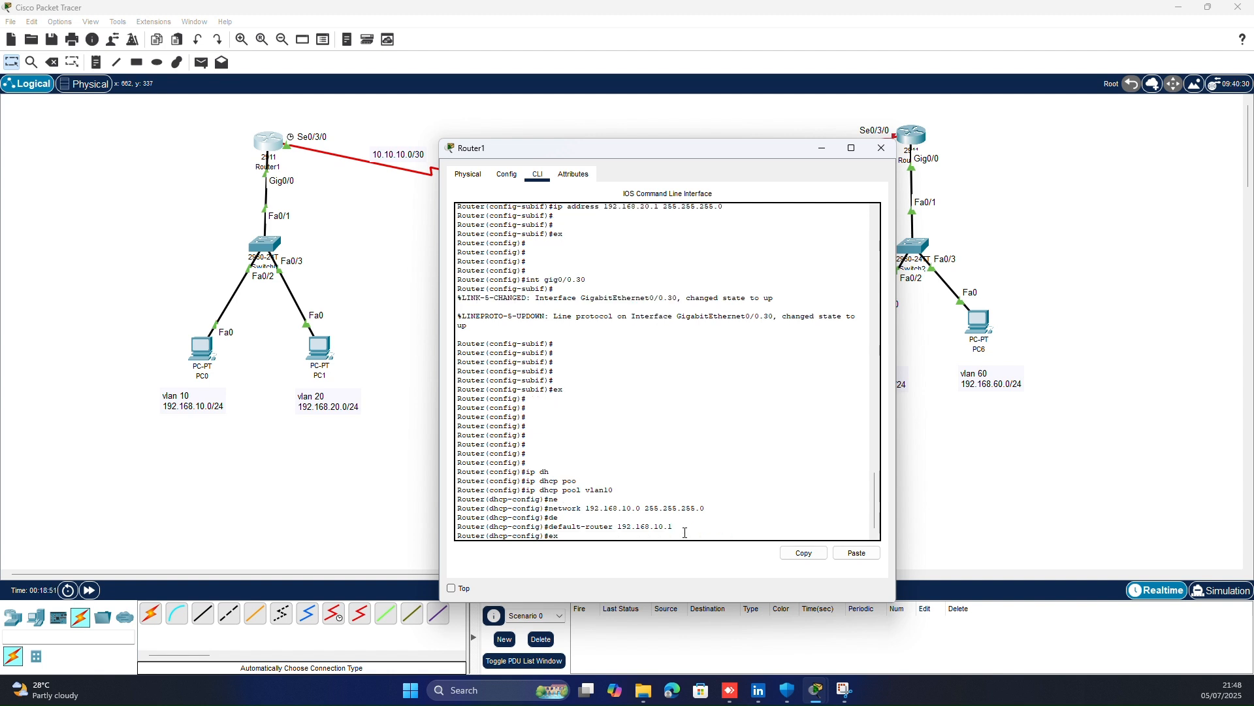
{"action": "key", "text": "Return"}
- Create DHCP pool vlan20 on Router1 with network 192.168.20.0 and mask 255.255.255.0
{"action": "key", "text": "Up"}
{"action": "key", "text": "Up"}
{"action": "key", "text": "Up"}
{"action": "key", "text": "Up"}
{"action": "key", "text": "Up"}
{"action": "key", "text": "Down"}
{"action": "key", "text": "BackSpace"}
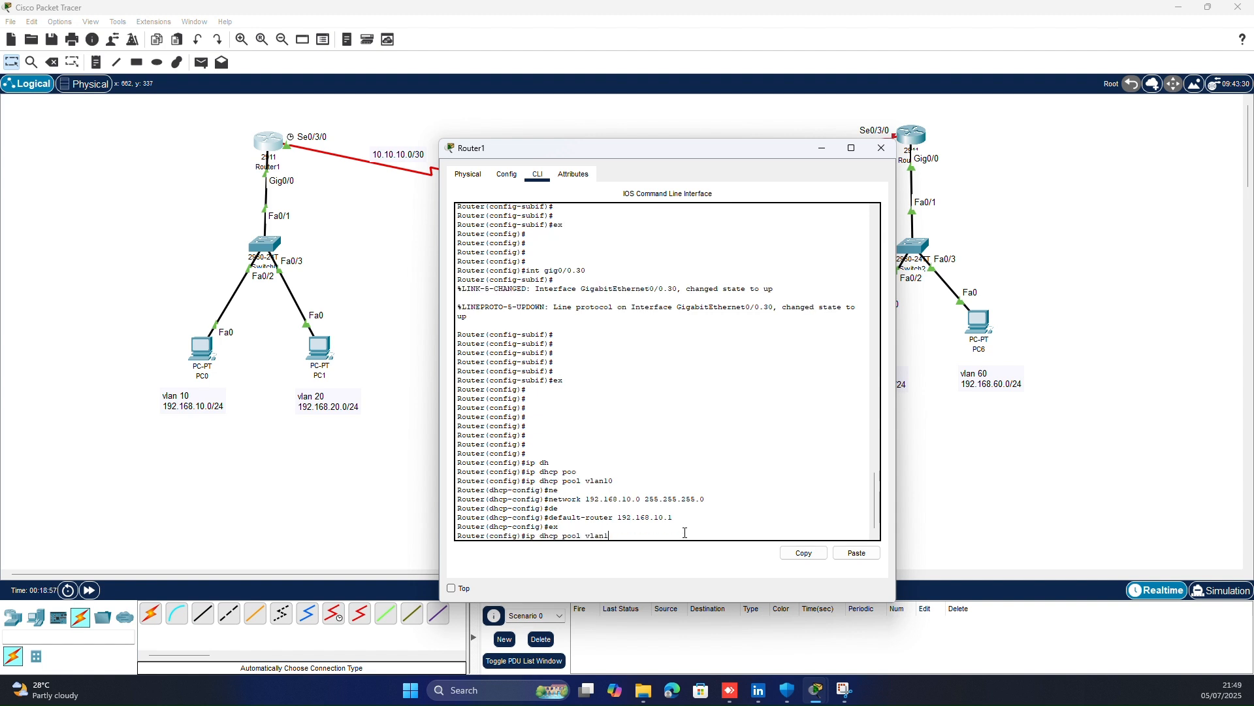
{"action": "key", "text": "Return"}
{"action": "key", "text": "Up"}
{"action": "key", "text": "Up"}
{"action": "key", "text": "Up"}
{"action": "key", "text": "Up"}
{"action": "key", "text": "Up"}
{"action": "key", "text": "BackSpace"}
{"action": "key", "text": "BackSpace"}
{"action": "type", "text": "20"}
{"action": "key", "text": "Return"}
- Set the vlan20 pool's default router to 192.168.20.1 and leave the DHCP pool configuration
{"action": "key", "text": "Up"}
{"action": "key", "text": "Up"}
{"action": "key", "text": "Up"}
{"action": "key", "text": "Up"}
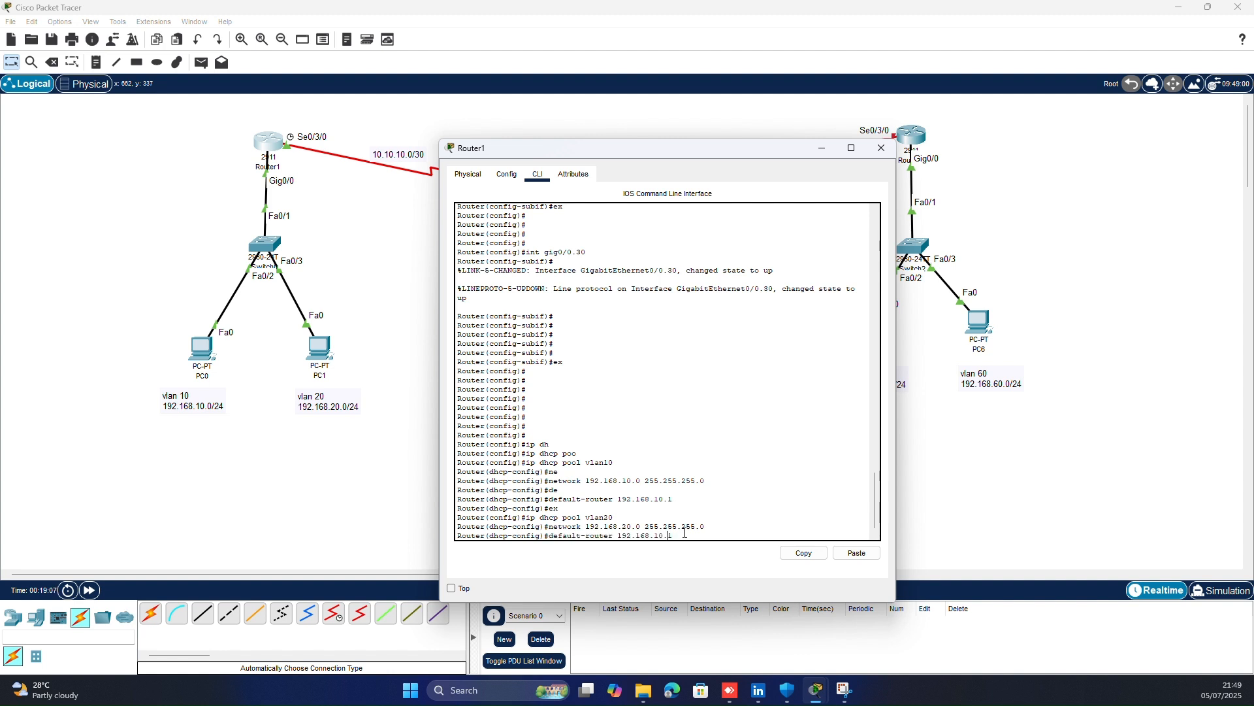
{"action": "key", "text": "BackSpace"}
{"action": "type", "text": "2"}
{"action": "key", "text": "Return"}
{"action": "type", "text": "ex"}
{"action": "key", "text": "Return"}
{"action": "key", "text": "Return"}
{"action": "key", "text": "Return"}
{"action": "key", "text": "Return"}
- Exclude addresses 192.168.10.5 through 192.168.10.10 from DHCP assignment on Router1
{"action": "type", "text": "ip exc"}
{"action": "key", "text": "Tab"}
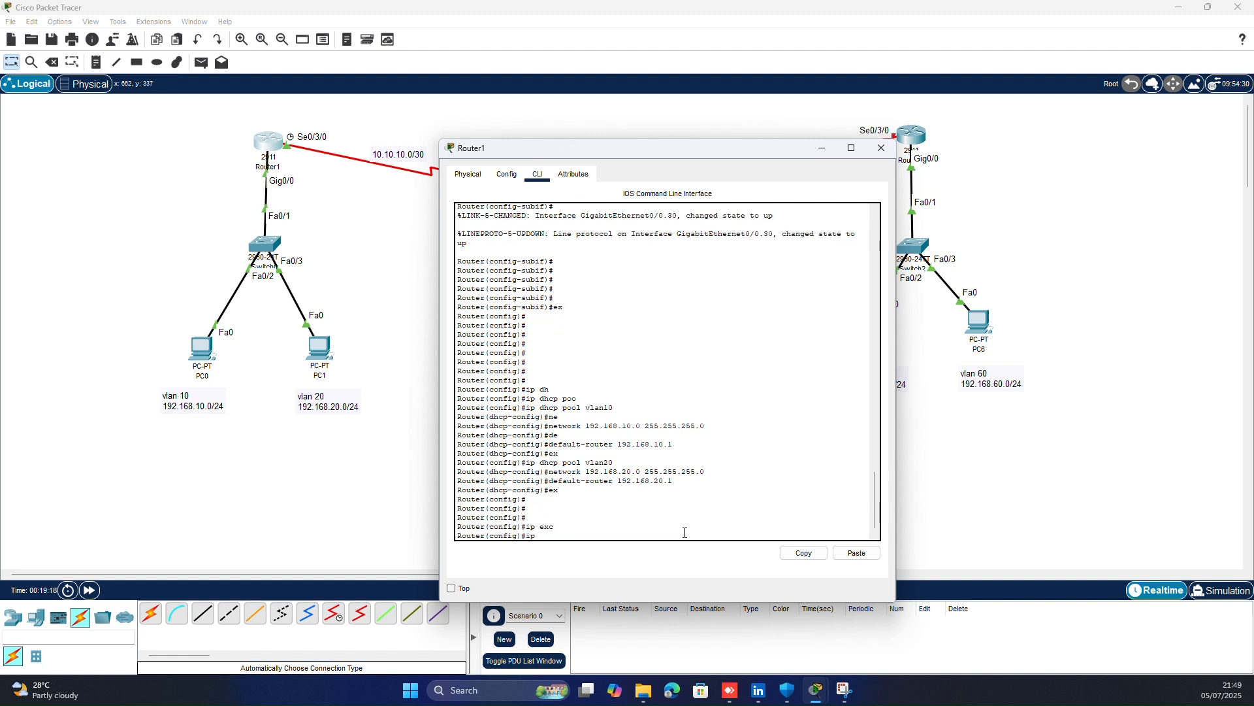
{"action": "key", "text": "BackSpace"}
{"action": "type", "text": "dh"}
{"action": "key", "text": "Tab"}
{"action": "type", "text": "ex"}
{"action": "key", "text": "Tab"}
{"action": "type", "text": "192.168.10.2"}
{"action": "key", "text": "BackSpace"}
{"action": "type", "text": "5 "}
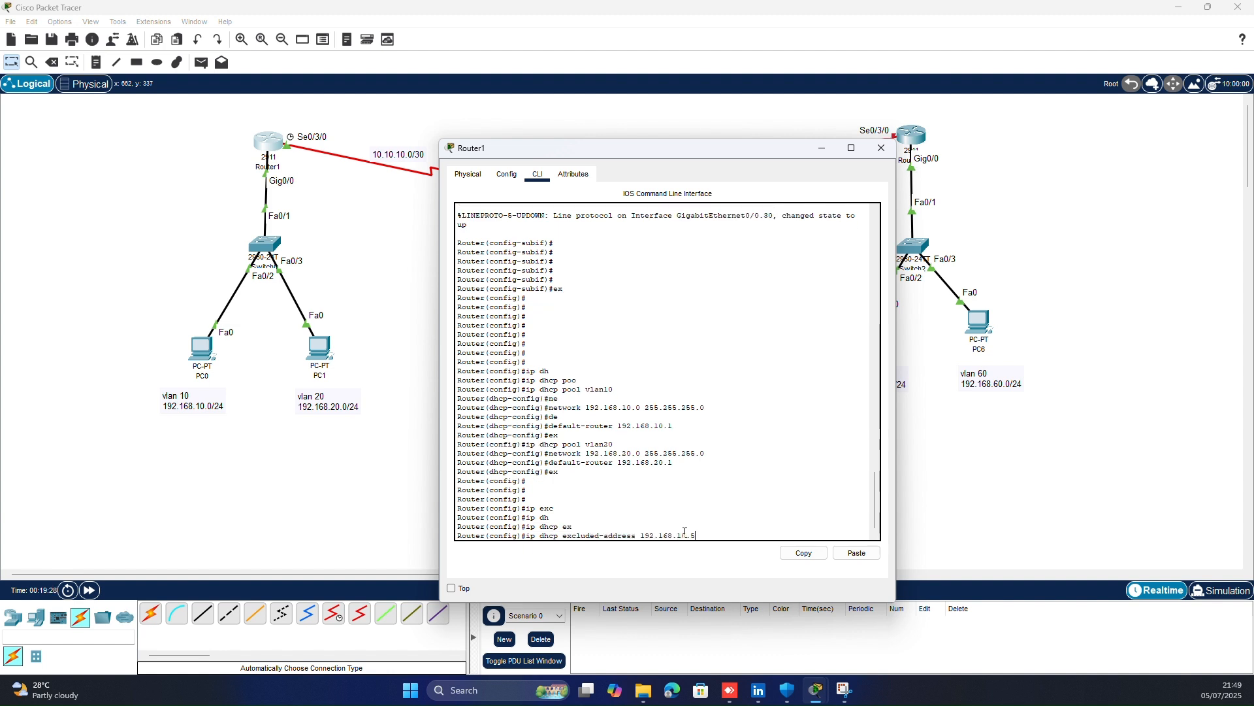
{"action": "type", "text": "192.168.10.10"}
{"action": "key", "text": "Tab"}
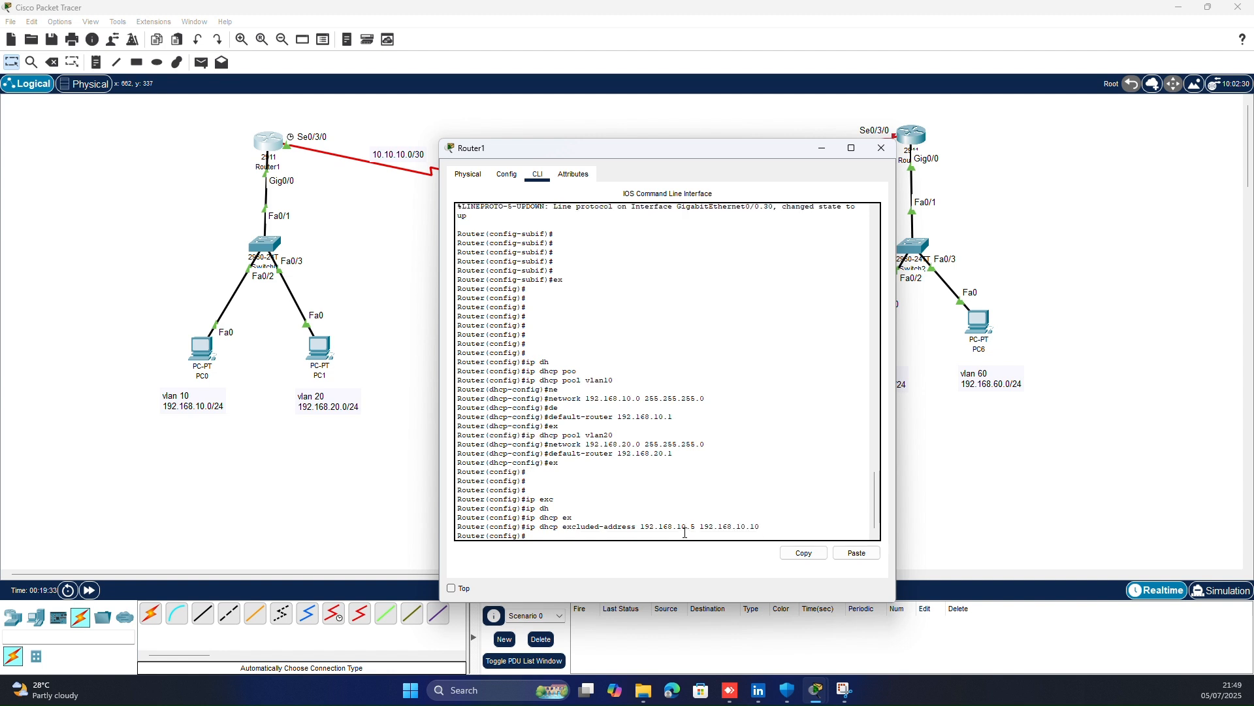
- Exclude a second DHCP address range on Router1, ending at 192.168.20.10, for the VLAN 20 subnet
{"action": "key", "text": "Left"}
{"action": "key", "text": "BackSpace"}
{"action": "type", "text": "2"}
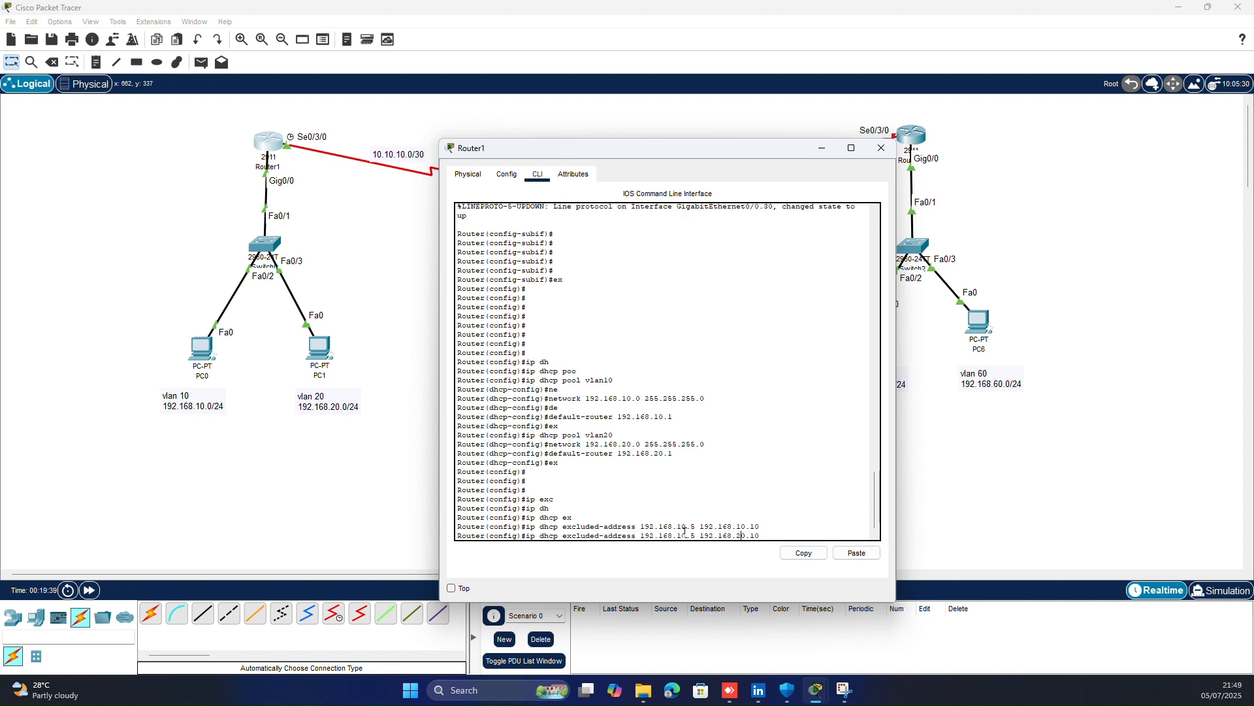
{"action": "key", "text": "Return"}
- Save Router1's running configuration with do wr and close its window
{"action": "key", "text": "Return"}
{"action": "type", "text": "do wr"}
{"action": "key", "text": "Return"}
{"action": "left_click", "coordinate": [881, 148]}
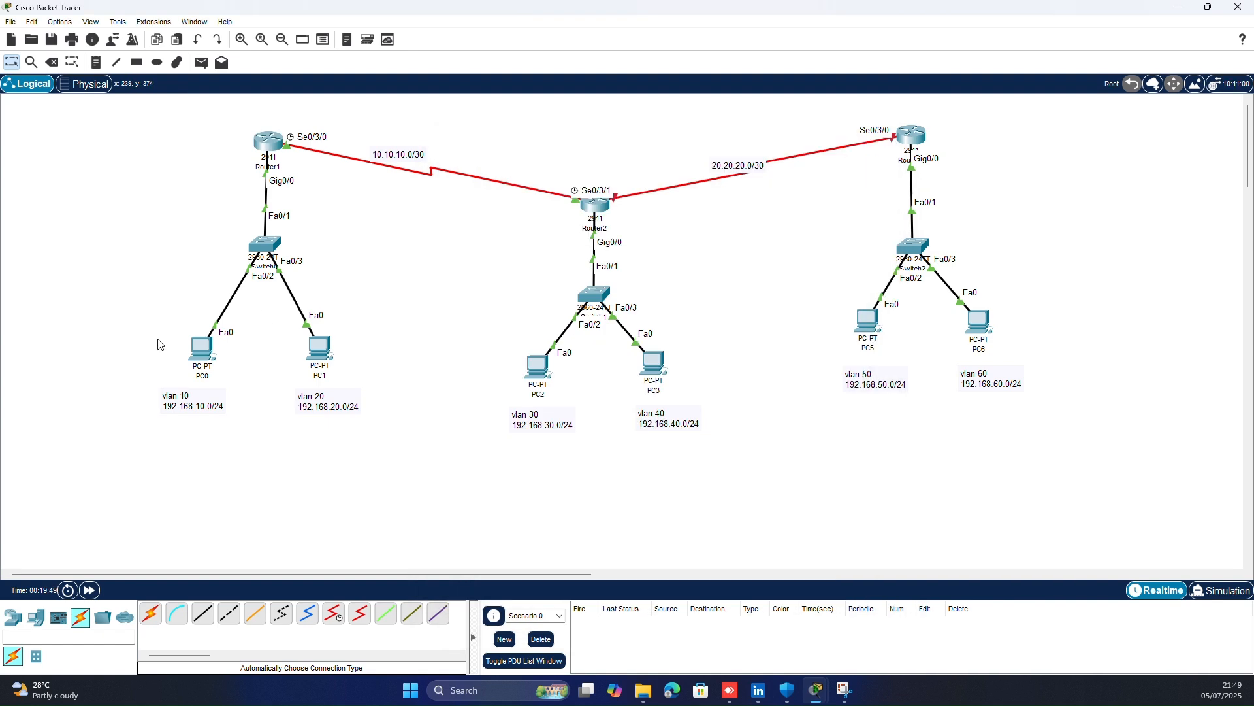
- Switch PC0's IPv4 configuration to DHCP and close its window
{"action": "left_click", "coordinate": [202, 349]}
{"action": "left_click", "coordinate": [545, 174]}
{"action": "left_click", "coordinate": [498, 227]}
{"action": "left_click", "coordinate": [466, 248]}
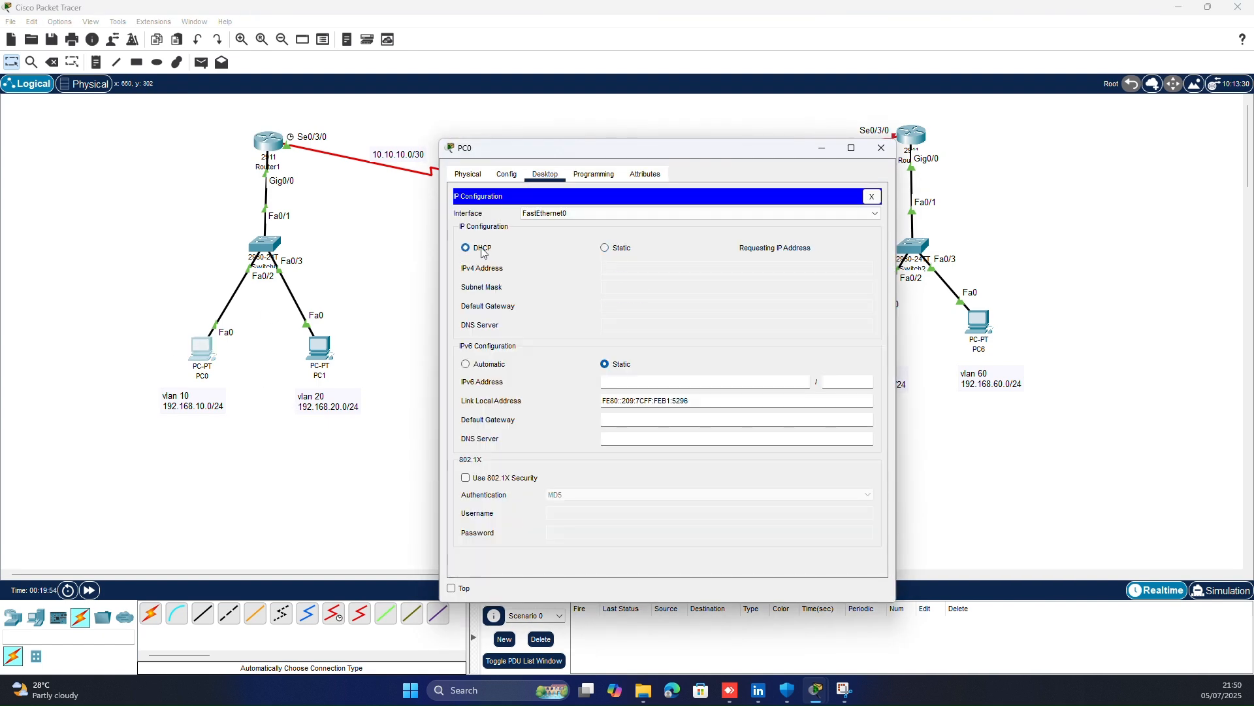
{"action": "left_click", "coordinate": [882, 147]}
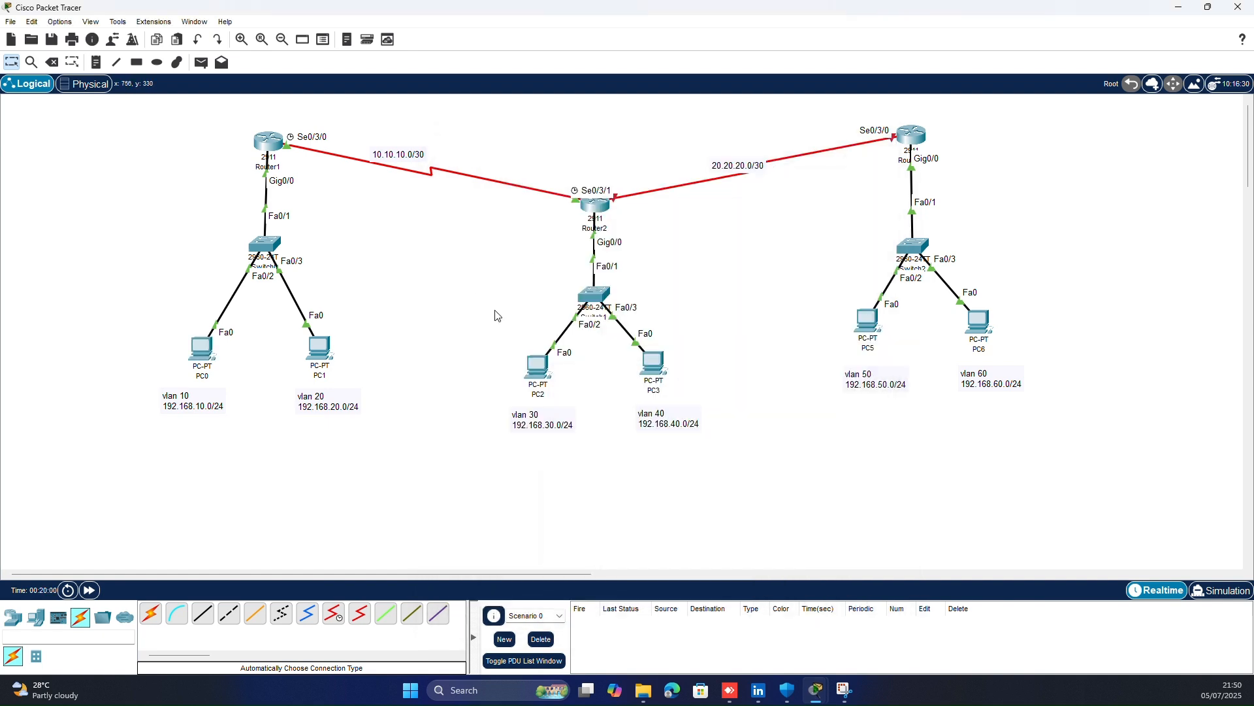
- Switch PC1's IPv4 configuration to DHCP and close its window
{"action": "left_click", "coordinate": [320, 349]}
{"action": "left_click", "coordinate": [545, 173]}
{"action": "left_click", "coordinate": [498, 227]}
{"action": "left_click", "coordinate": [466, 247]}
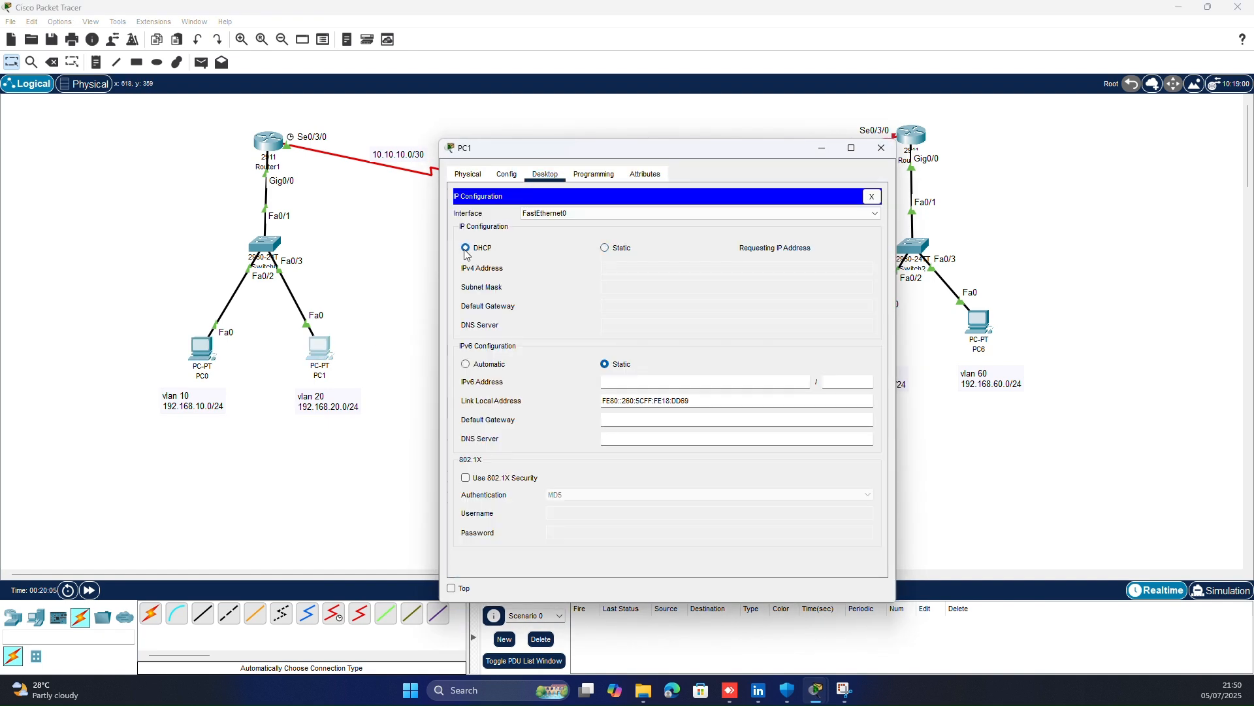
{"action": "left_click", "coordinate": [881, 148]}
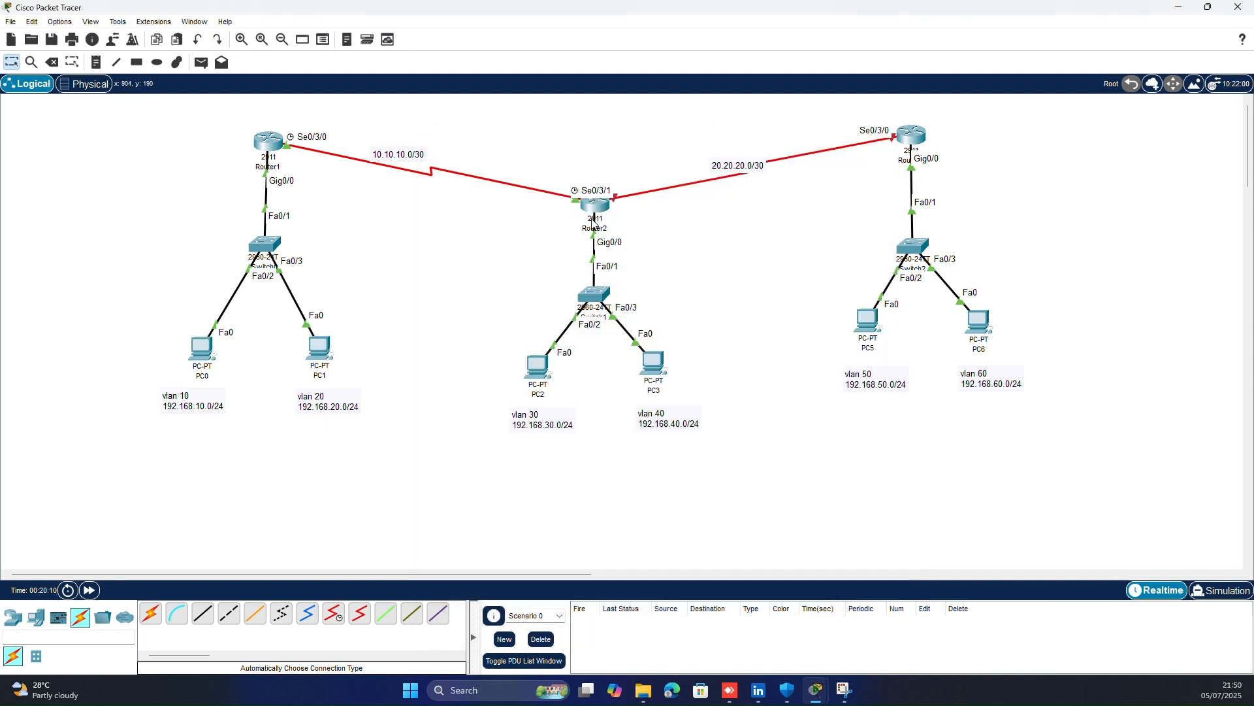
- Create DHCP pool vlan30 on Router2 with network 192.168.30.0 and mask 255.255.255.0
{"action": "left_click", "coordinate": [594, 206]}
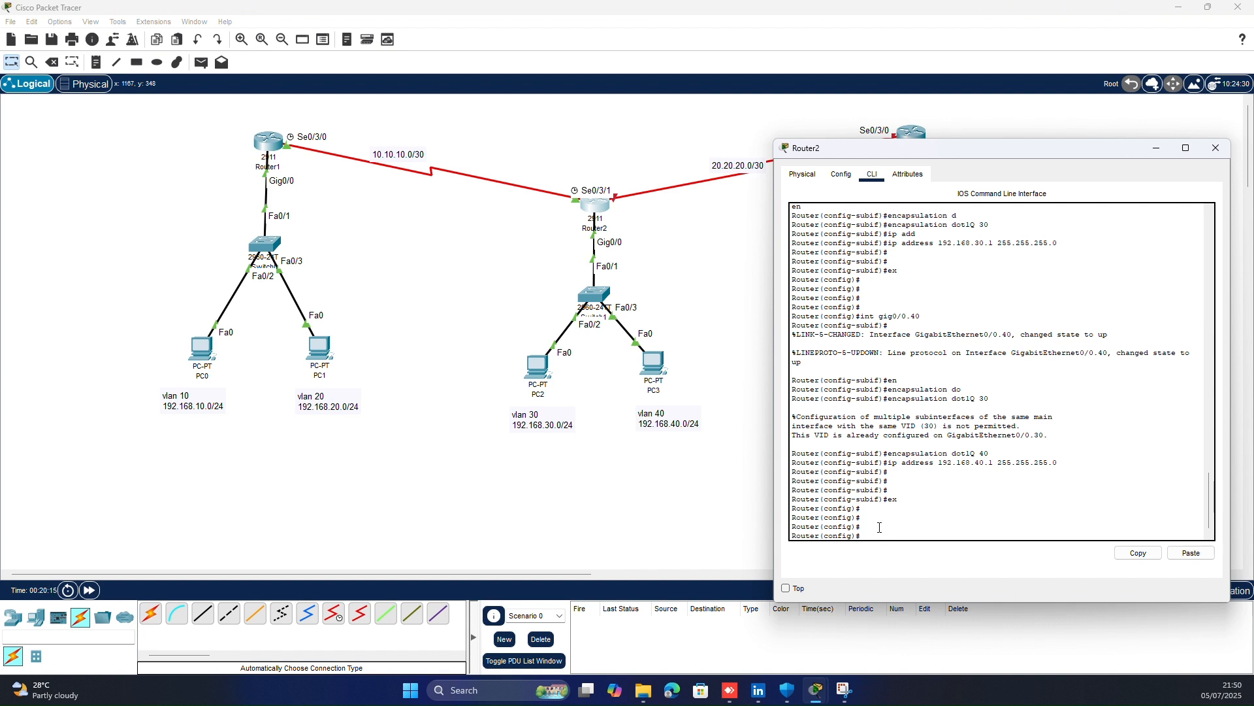
{"action": "type", "text": "ip dh"}
{"action": "key", "text": "Tab"}
{"action": "type", "text": "poo"}
{"action": "key", "text": "Tab"}
{"action": "type", "text": "vlan30"}
{"action": "key", "text": "Return"}
{"action": "type", "text": "net"}
{"action": "key", "text": "Tab"}
{"action": "type", "text": "192.168.30.0 25"}
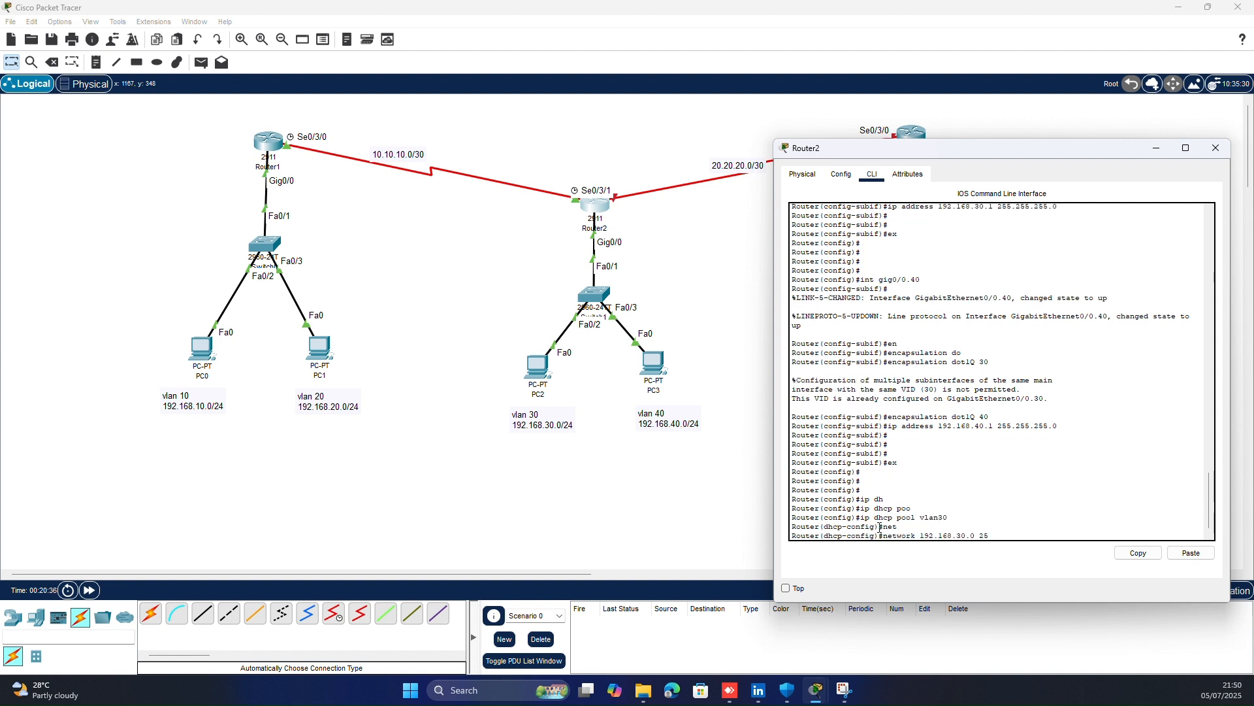
{"action": "type", "text": "5.255.255.0"}
{"action": "key", "text": "Return"}
- Set the vlan30 pool's default router to 192.168.30.1 and leave the DHCP pool configuration
{"action": "type", "text": "de"}
{"action": "key", "text": "Tab"}
{"action": "type", "text": "192.168.30"}
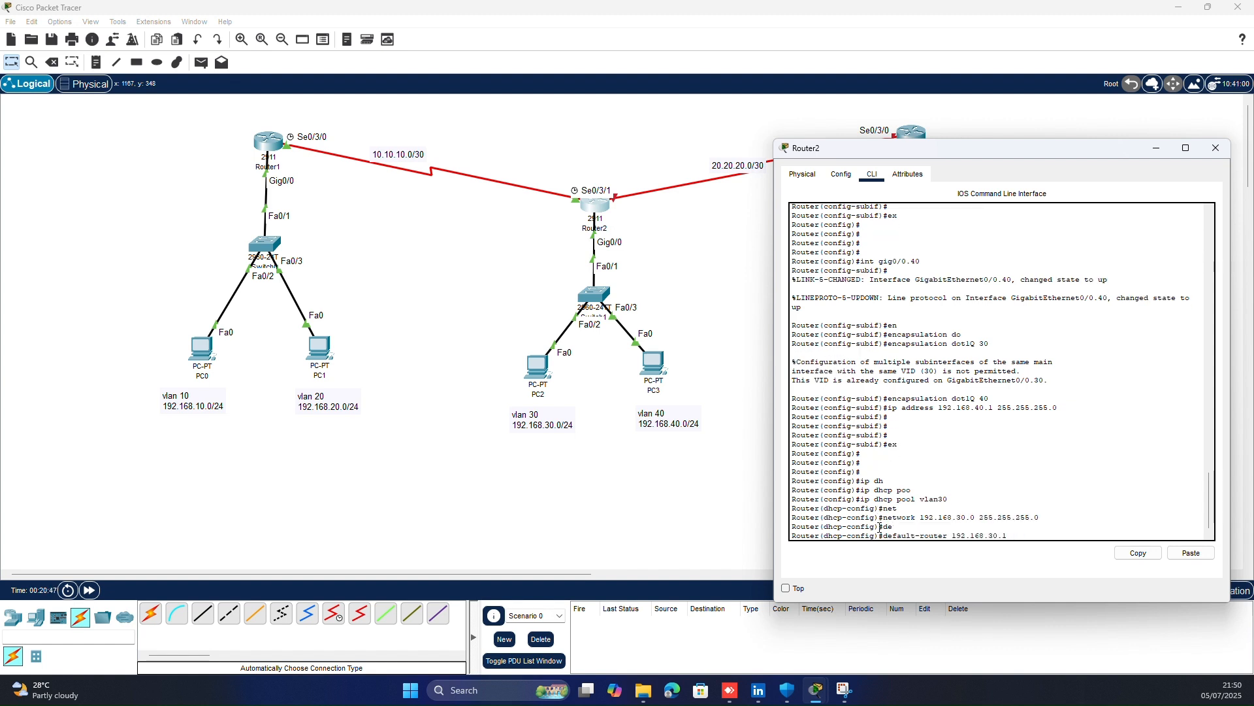
{"action": "key", "text": "Return"}
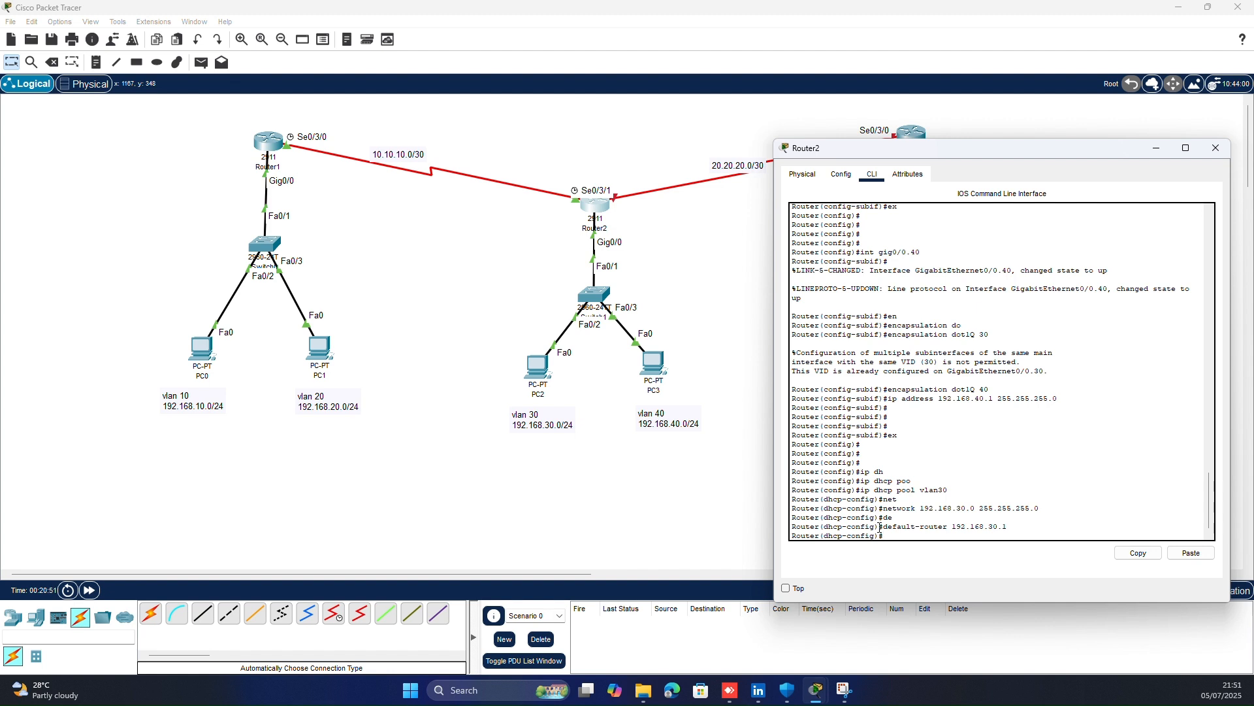
{"action": "type", "text": "ex"}
{"action": "key", "text": "Return"}
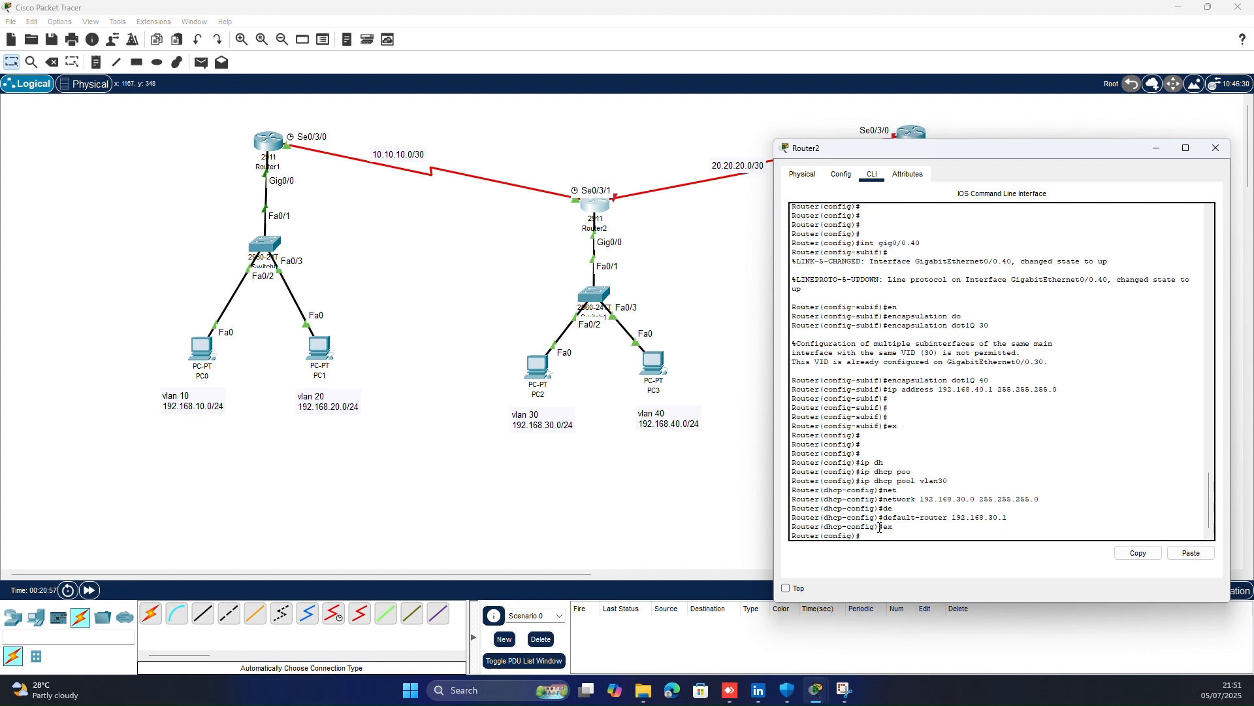
- Create DHCP pool vlan40 on Router2 with network 192.168.40.0 and mask 255.255.255.0
{"action": "key", "text": "Up"}
{"action": "key", "text": "Up"}
{"action": "key", "text": "Up"}
{"action": "key", "text": "Up"}
{"action": "key", "text": "BackSpace"}
{"action": "key", "text": "BackSpace"}
{"action": "type", "text": "40"}
{"action": "key", "text": "Return"}
{"action": "key", "text": "Up"}
{"action": "key", "text": "Up"}
{"action": "key", "text": "Up"}
{"action": "key", "text": "Up"}
{"action": "key", "text": "Up"}
{"action": "key", "text": "Left"}
{"action": "key", "text": "Left"}
{"action": "key", "text": "BackSpace"}
{"action": "type", "text": "4"}
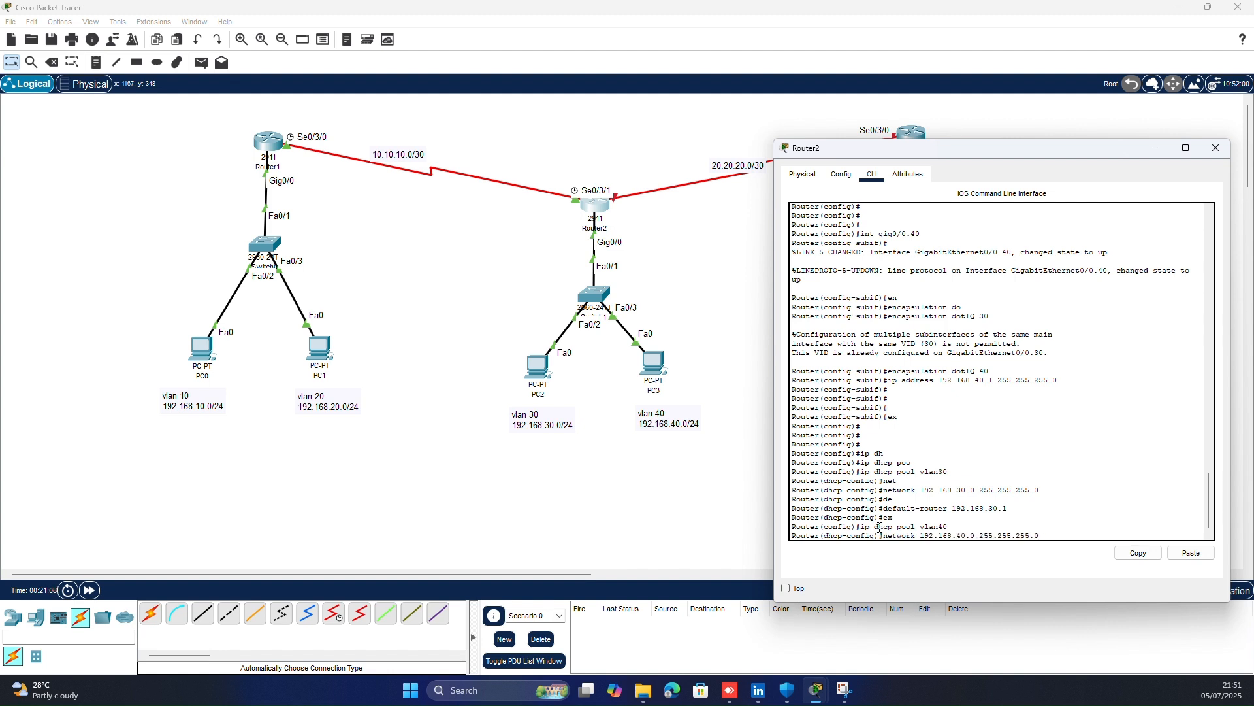
{"action": "key", "text": "Return"}
- Set the vlan40 pool's default router to 192.168.40.1 and return to global configuration mode
{"action": "key", "text": "Up"}
{"action": "key", "text": "Up"}
{"action": "key", "text": "Up"}
{"action": "key", "text": "Up"}
{"action": "key", "text": "Left"}
{"action": "key", "text": "Left"}
{"action": "key", "text": "Left"}
{"action": "key", "text": "BackSpace"}
{"action": "type", "text": "4"}
{"action": "key", "text": "Return"}
{"action": "key", "text": "Return"}
{"action": "type", "text": "ex"}
{"action": "key", "text": "Return"}
{"action": "key", "text": "Return"}
{"action": "key", "text": "Return"}
{"action": "key", "text": "Return"}
- Exclude addresses 192.168.30.2 through 192.168.30.10 from DHCP assignment on Router2
{"action": "type", "text": "ip dh"}
{"action": "key", "text": "Tab"}
{"action": "type", "text": "ex"}
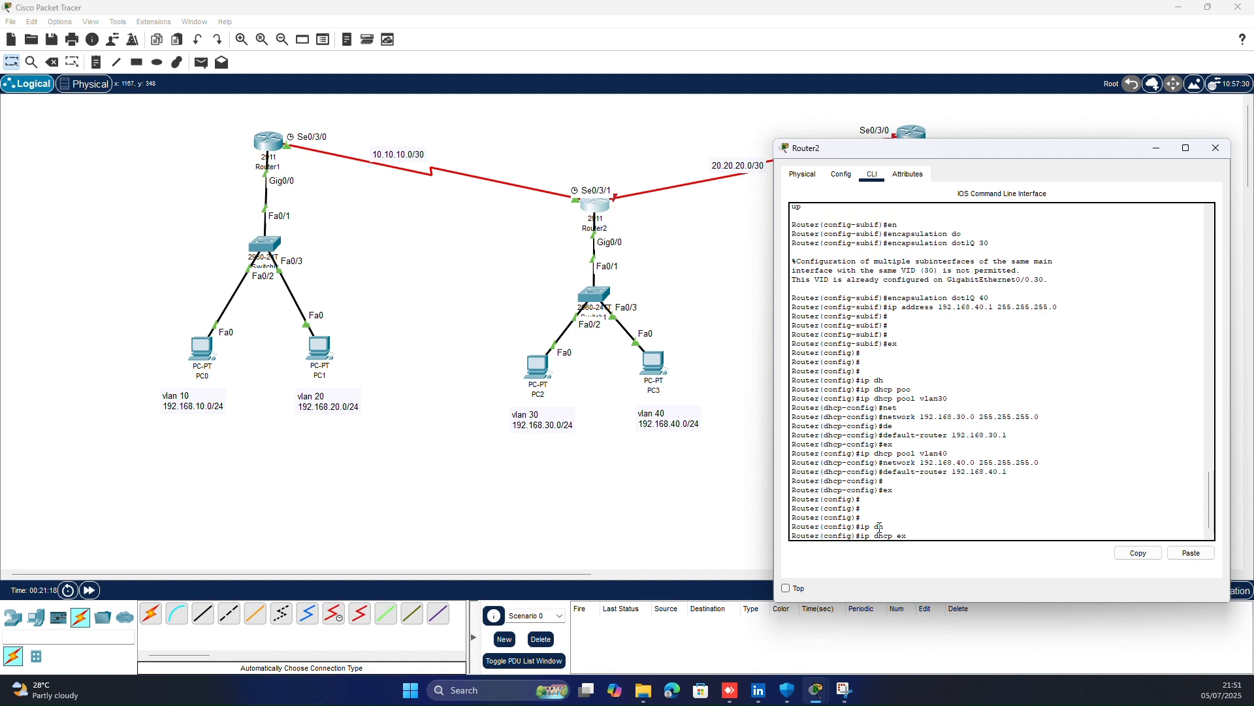
{"action": "key", "text": "Tab"}
{"action": "type", "text": "192.168.30.2 1"}
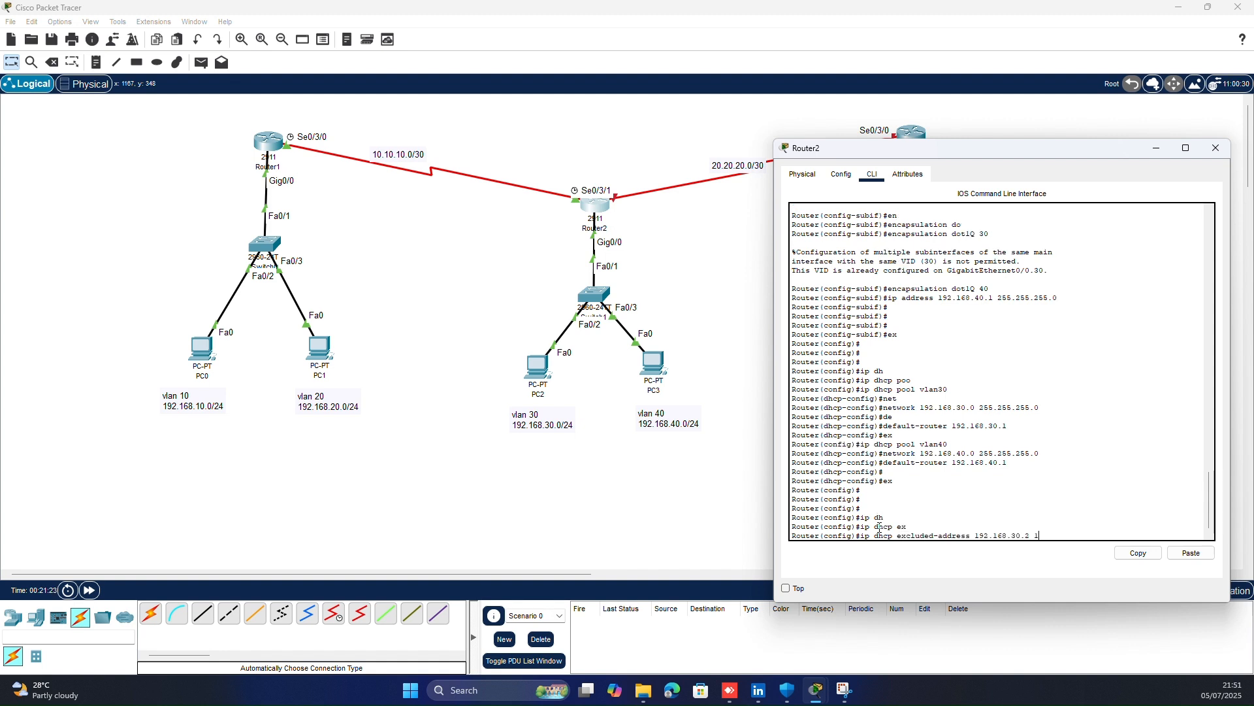
{"action": "type", "text": "92.168.30.10"}
{"action": "key", "text": "Return"}
- Exclude addresses 192.168.40.2 through 192.168.40.10 from DHCP assignment on Router2
{"action": "key", "text": "Up"}
{"action": "key", "text": "Left"}
{"action": "key", "text": "Left"}
{"action": "key", "text": "Left"}
{"action": "key", "text": "Left"}
{"action": "key", "text": "BackSpace"}
{"action": "type", "text": "4"}
{"action": "key", "text": "Left"}
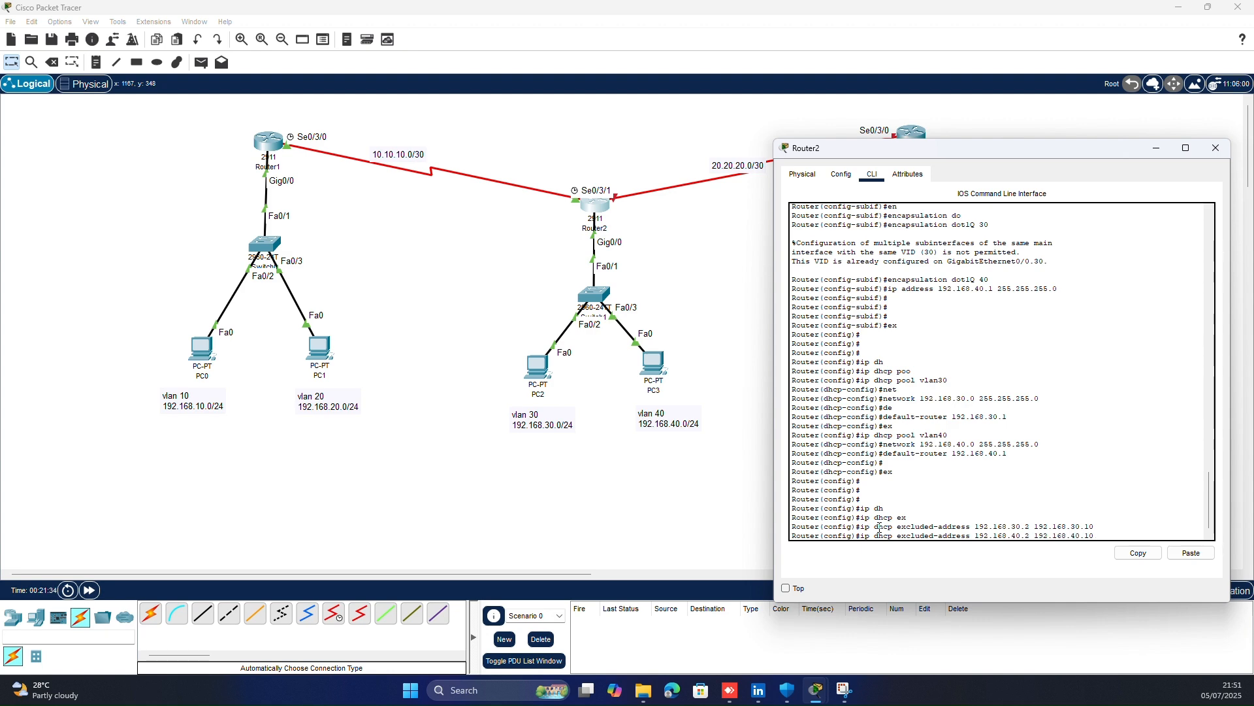
{"action": "key", "text": "Left"}
{"action": "key", "text": "Left"}
{"action": "key", "text": "Left"}
{"action": "key", "text": "Left"}
{"action": "key", "text": "Left"}
{"action": "key", "text": "Left"}
{"action": "key", "text": "Left"}
{"action": "key", "text": "Left"}
{"action": "key", "text": "Left"}
{"action": "key", "text": "Left"}
{"action": "key", "text": "Left"}
{"action": "key", "text": "Left"}
{"action": "key", "text": "BackSpace"}
{"action": "type", "text": "4"}
{"action": "key", "text": "Return"}
- Save Router2's running configuration with do wr and close its window
{"action": "key", "text": "Return"}
{"action": "key", "text": "Return"}
{"action": "key", "text": "Return"}
{"action": "key", "text": "Return"}
{"action": "type", "text": "do wr"}
{"action": "key", "text": "Return"}
{"action": "left_click", "coordinate": [1216, 148]}
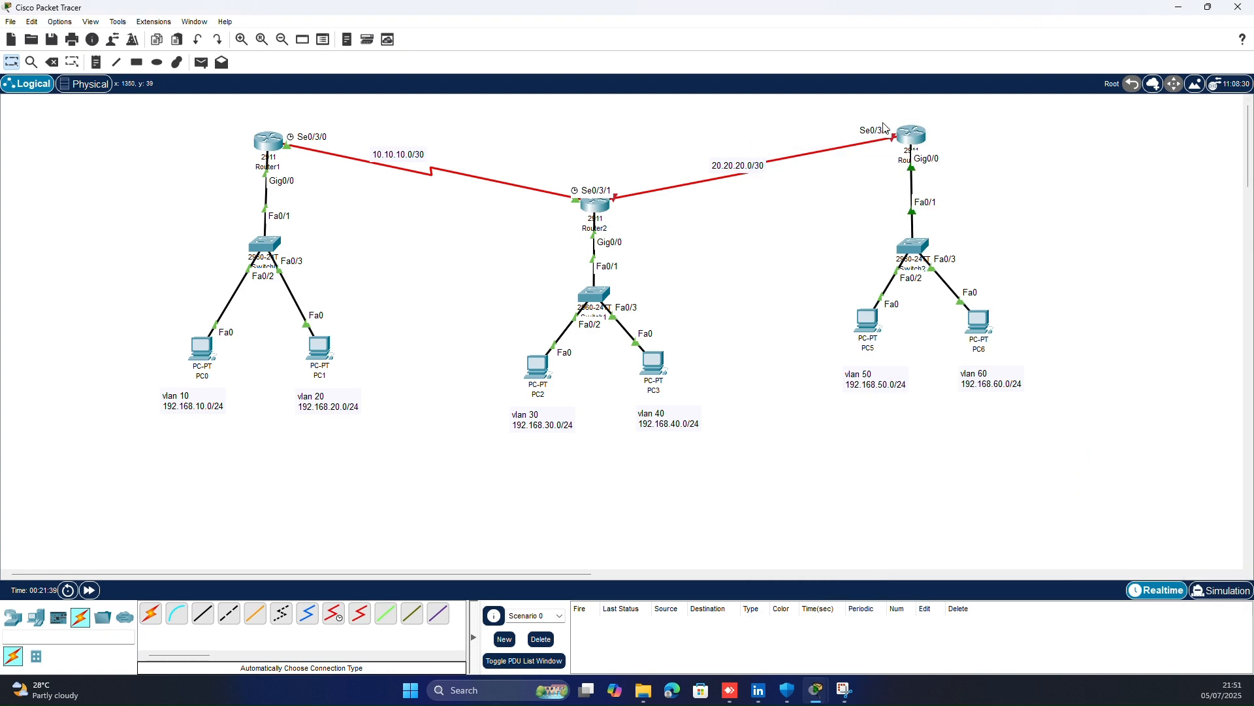
- Open Router3's command line and create a DHCP pool named vlan50
{"action": "left_click", "coordinate": [911, 136]}
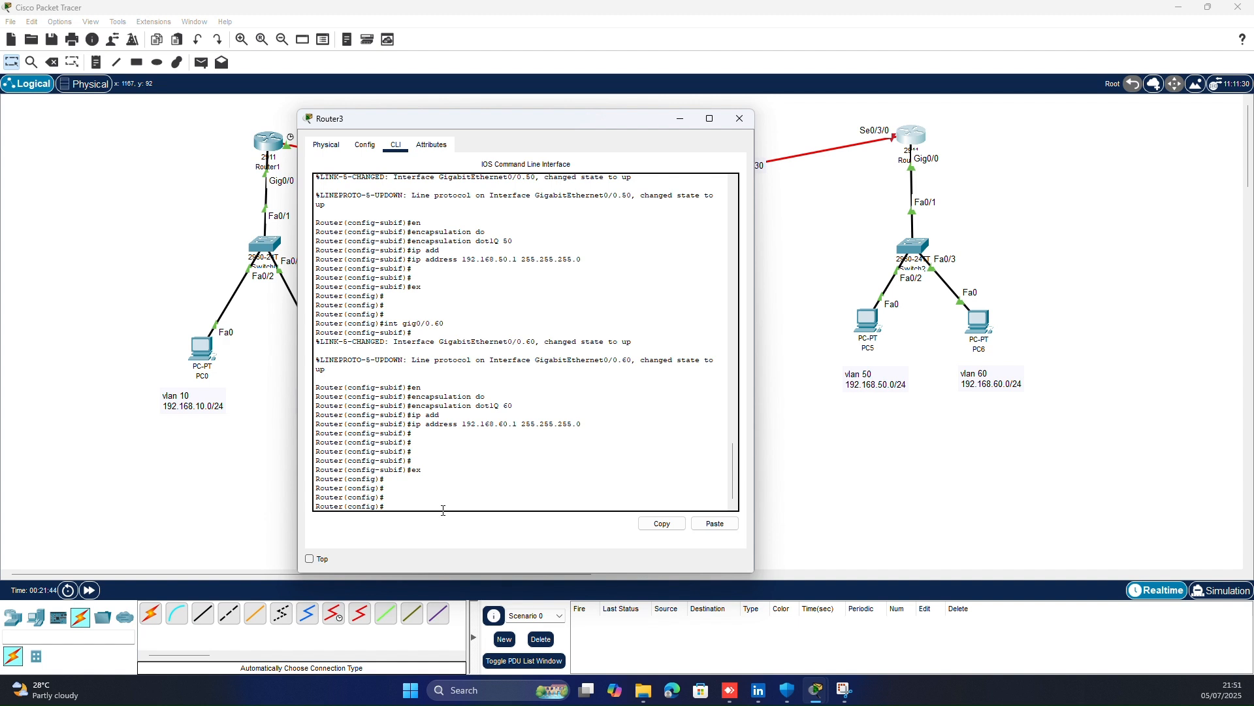
{"action": "type", "text": "ip dh"}
{"action": "key", "text": "Tab"}
{"action": "type", "text": "po"}
{"action": "key", "text": "Tab"}
{"action": "type", "text": "vlan5"}
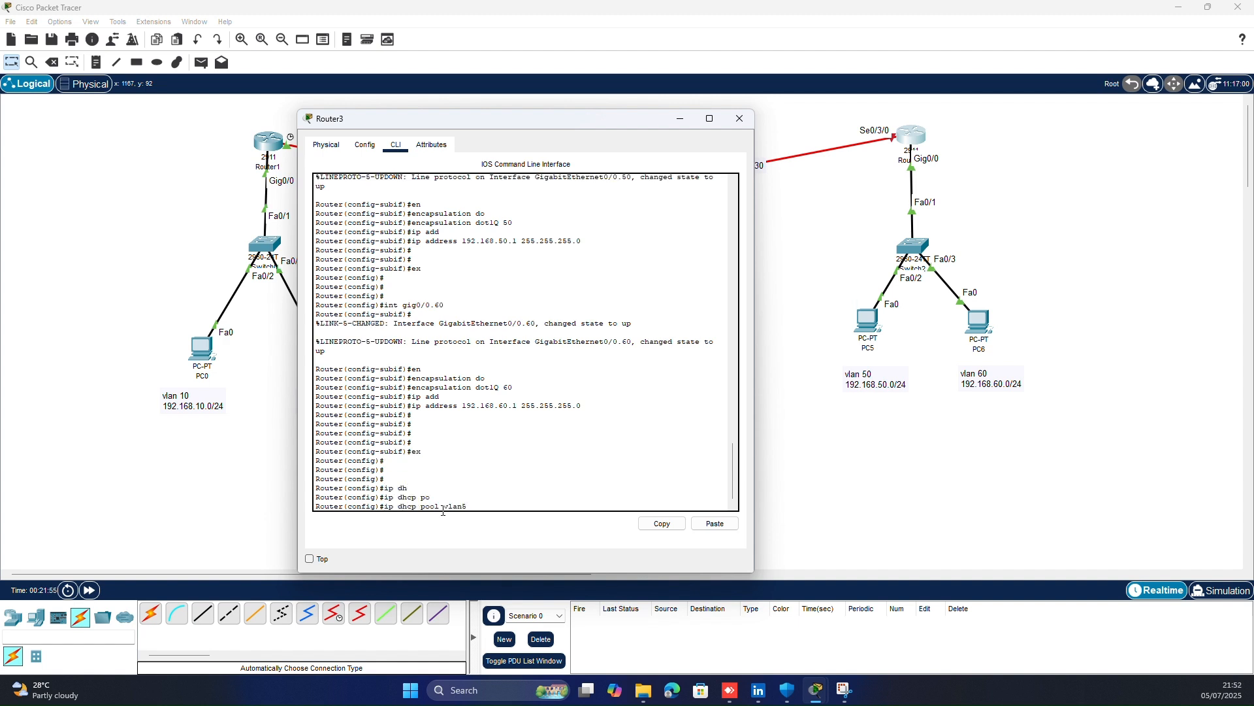
{"action": "type", "text": "0"}
{"action": "key", "text": "Return"}
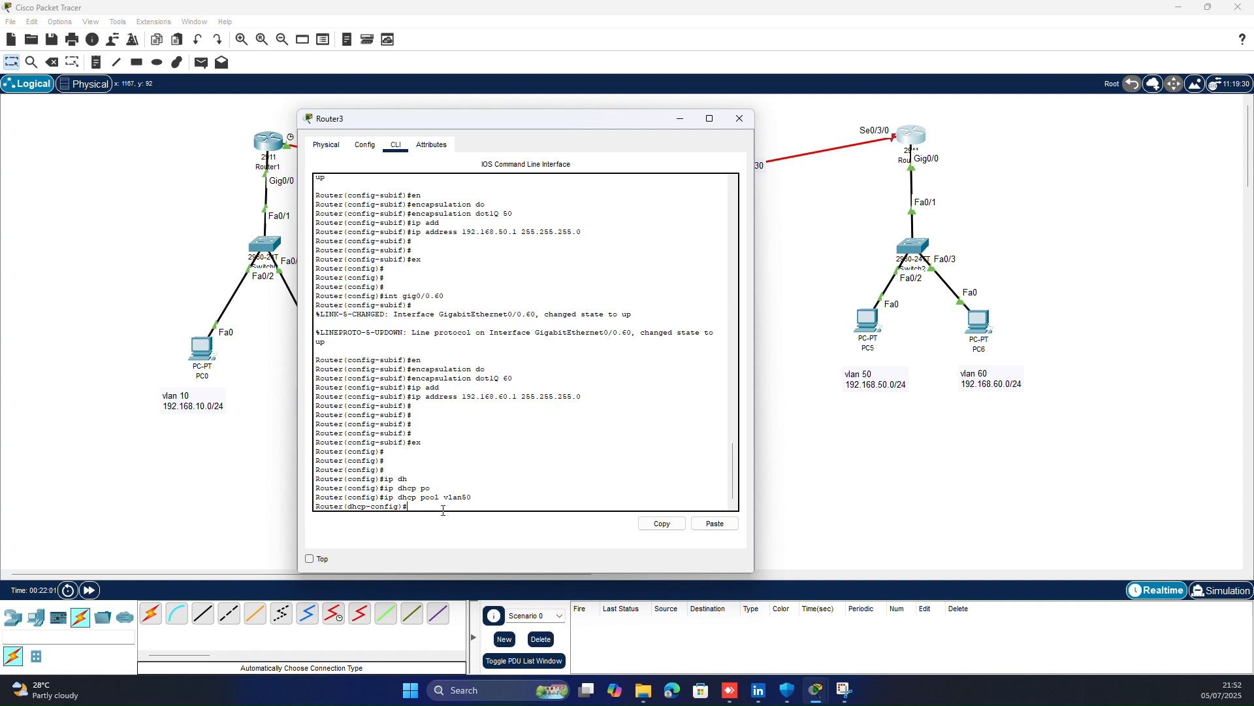
- Set the vlan50 pool's network to 192.168.50.0 with mask 255.255.255.0
{"action": "type", "text": "net"}
{"action": "key", "text": "Tab"}
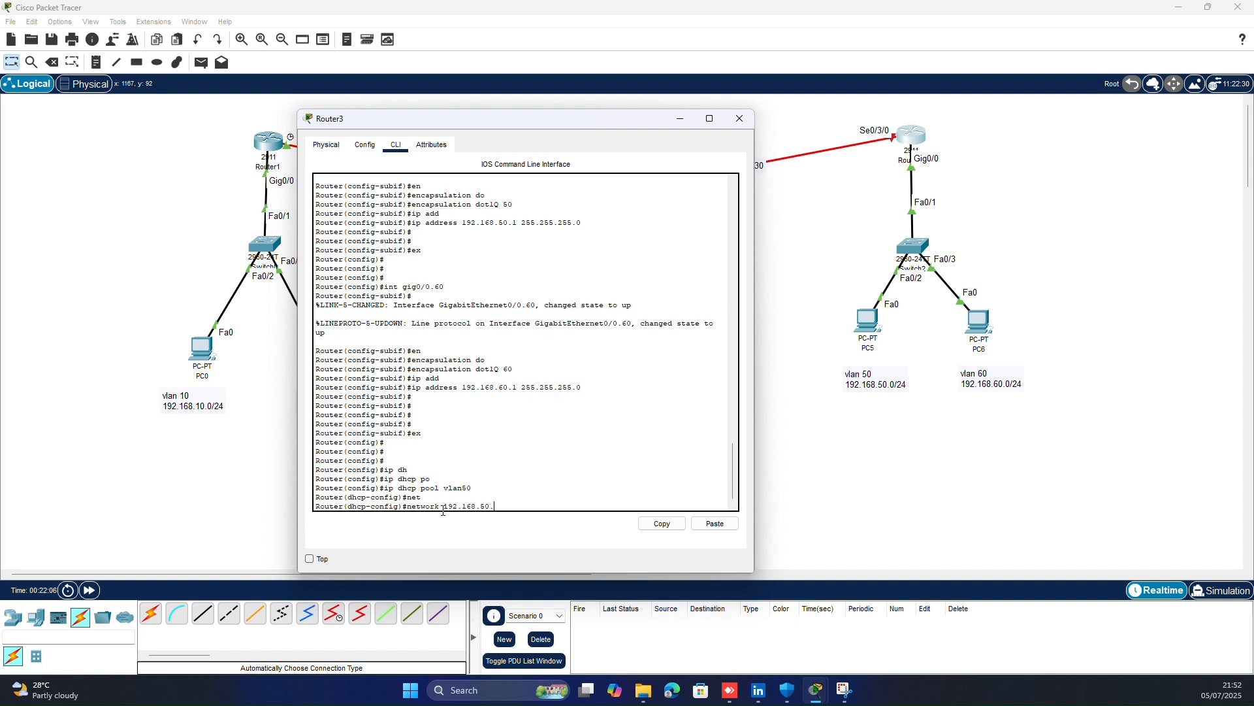
{"action": "type", "text": "192.168.50.0 255.255.255.0"}
{"action": "key", "text": "Return"}
- Set the vlan50 pool's default router to 192.168.50.1 and return to global configuration mode
{"action": "type", "text": "def"}
{"action": "key", "text": "Tab"}
{"action": "type", "text": "192.168.50.1 255.255.2"}
{"action": "key", "text": "BackSpace"}
{"action": "key", "text": "BackSpace"}
{"action": "key", "text": "BackSpace"}
{"action": "key", "text": "BackSpace"}
{"action": "key", "text": "BackSpace"}
{"action": "key", "text": "BackSpace"}
{"action": "key", "text": "BackSpace"}
{"action": "key", "text": "BackSpace"}
{"action": "key", "text": "BackSpace"}
{"action": "key", "text": "BackSpace"}
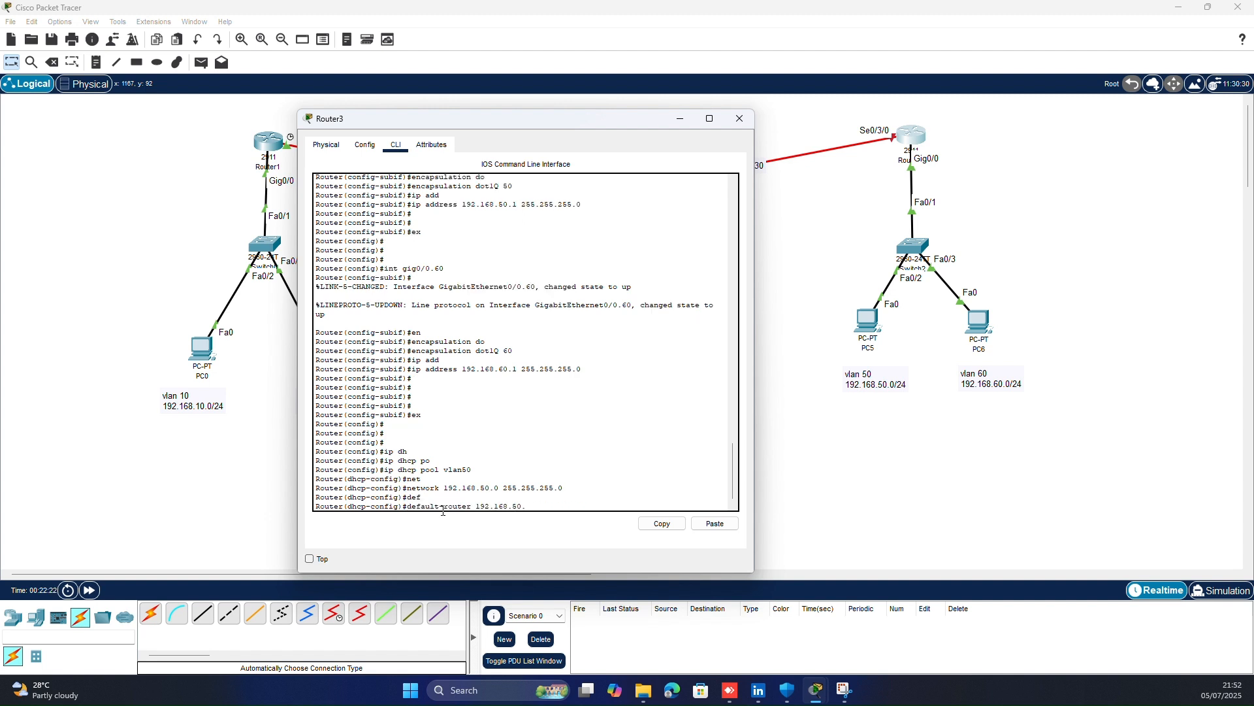
{"action": "key", "text": "Return"}
{"action": "type", "text": "ex"}
{"action": "key", "text": "Return"}
{"action": "key", "text": "Return"}
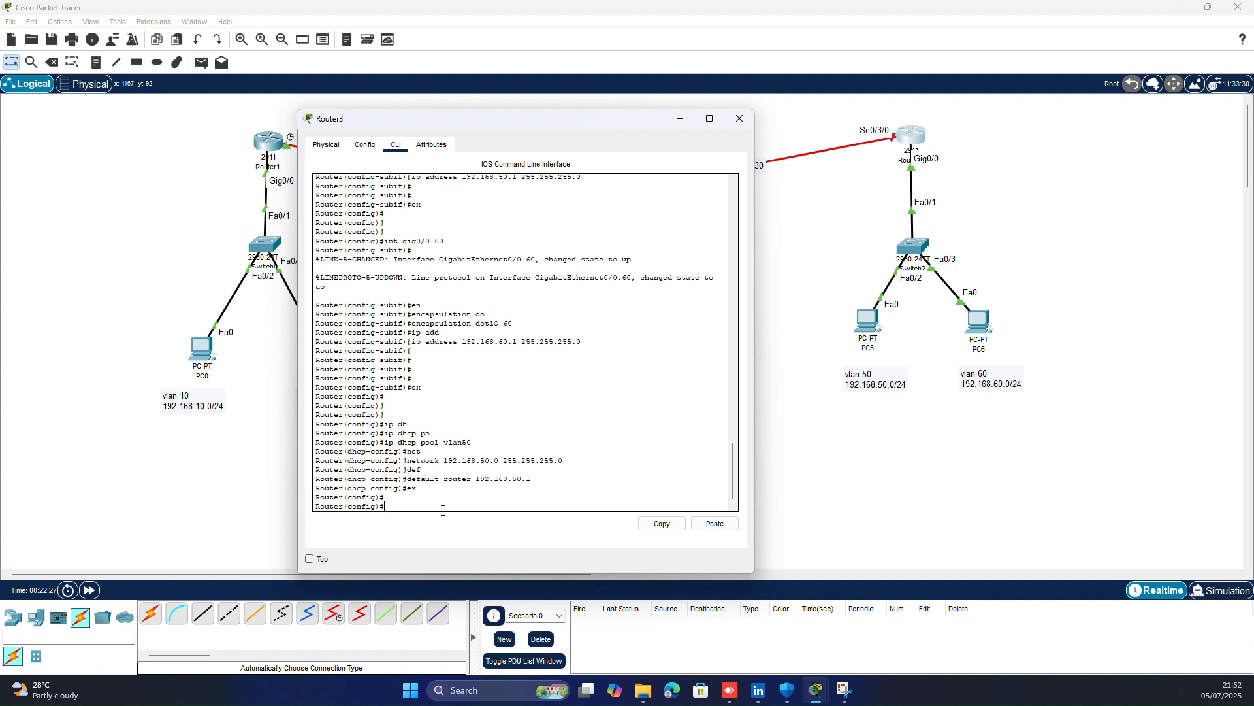
- Exclude addresses 192.168.50.2 through 192.168.50.10 from DHCP assignment on Router3
{"action": "type", "text": "ip ex"}
{"action": "key", "text": "Tab"}
{"action": "key", "text": "BackSpace"}
{"action": "key", "text": "BackSpace"}
{"action": "type", "text": "dh"}
{"action": "key", "text": "Tab"}
{"action": "type", "text": "ex"}
{"action": "key", "text": "Tab"}
{"action": "type", "text": "1"}
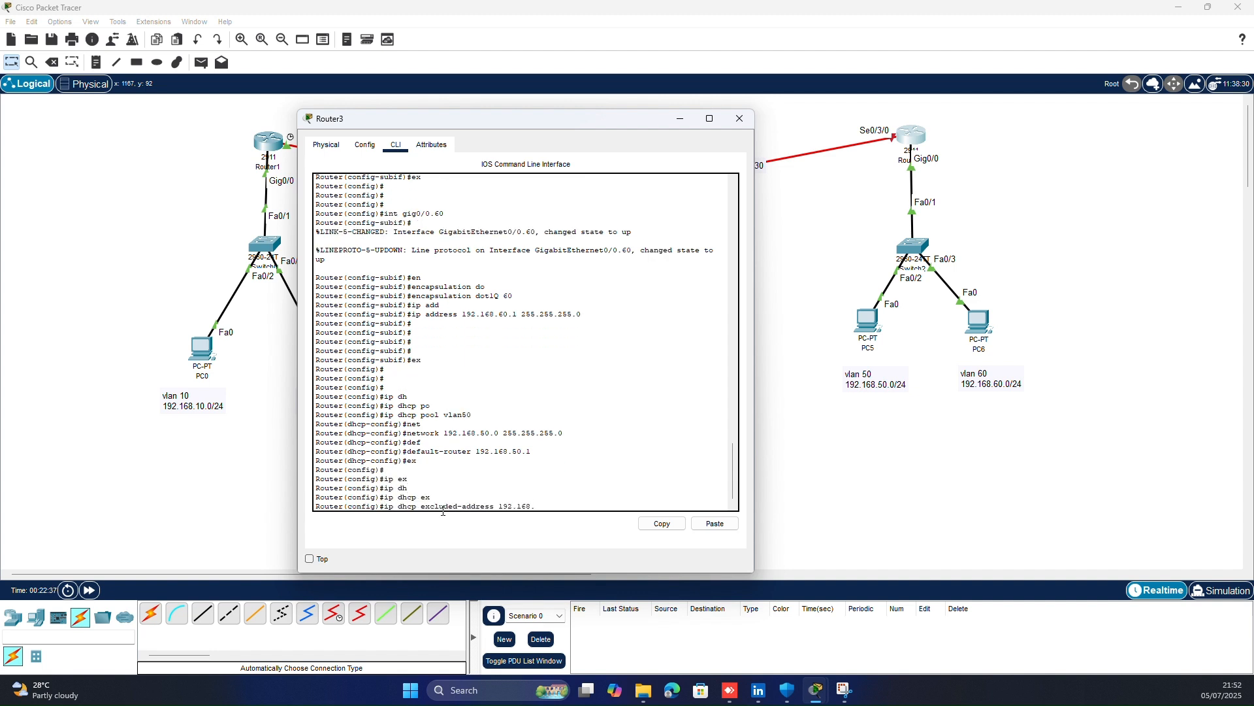
{"action": "type", "text": "92.168.50.2 192.168.50.10"}
{"action": "key", "text": "Return"}
- Save Router3's running configuration with do wr
{"action": "key", "text": "Return"}
{"action": "key", "text": "Return"}
{"action": "key", "text": "Return"}
{"action": "key", "text": "Return"}
{"action": "type", "text": "do wr"}
{"action": "key", "text": "Return"}
{"action": "key", "text": "Return"}
- Create a DHCP pool named vlan60 on Router3 by reusing the earlier vlan50 pool command
{"action": "key", "text": "Up"}
{"action": "key", "text": "Up"}
{"action": "key", "text": "Up"}
{"action": "key", "text": "Up"}
{"action": "key", "text": "Up"}
{"action": "key", "text": "Up"}
{"action": "key", "text": "Up"}
{"action": "key", "text": "Up"}
{"action": "key", "text": "Up"}
{"action": "key", "text": "Up"}
{"action": "key", "text": "Up"}
{"action": "key", "text": "Up"}
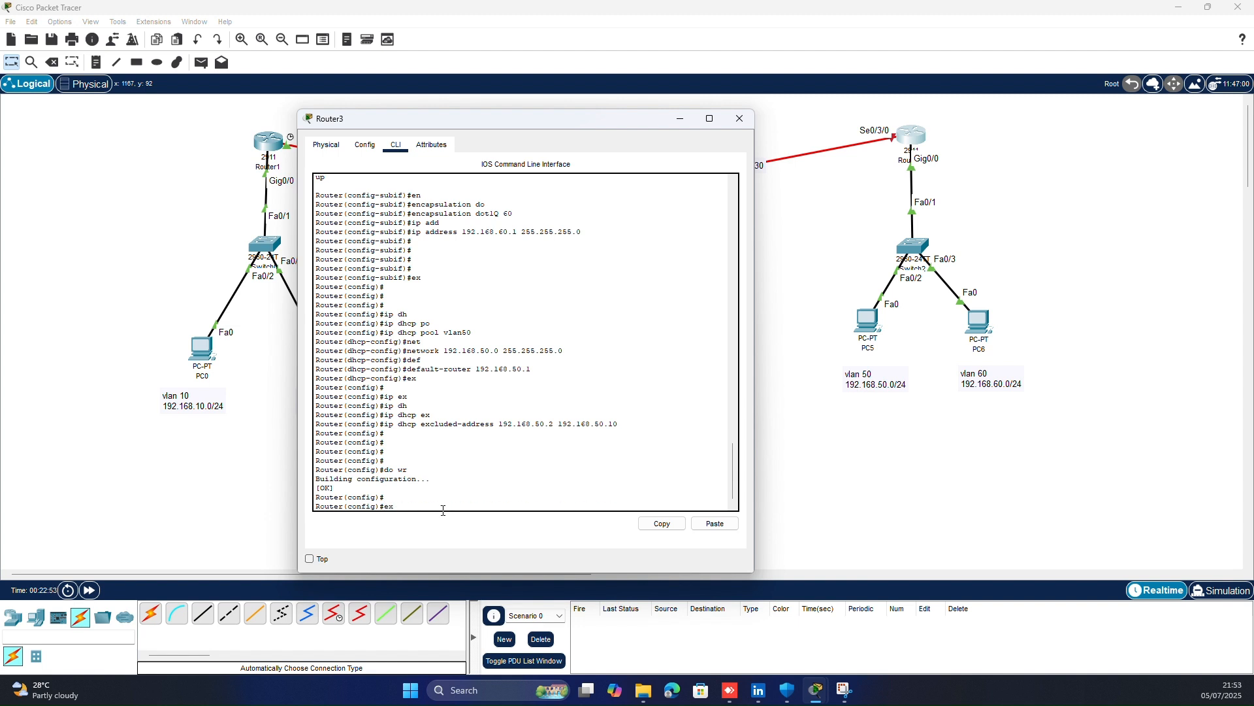
{"action": "key", "text": "Down"}
{"action": "key", "text": "Down"}
{"action": "key", "text": "Down"}
{"action": "key", "text": "Down"}
{"action": "key", "text": "Down"}
{"action": "key", "text": "Down"}
{"action": "key", "text": "Down"}
{"action": "key", "text": "Up"}
{"action": "key", "text": "BackSpace"}
{"action": "type", "text": "60"}
{"action": "key", "text": "Return"}
- Set the vlan60 pool's network to 192.168.60.0 with mask 255.255.255.0
{"action": "type", "text": "do wr"}
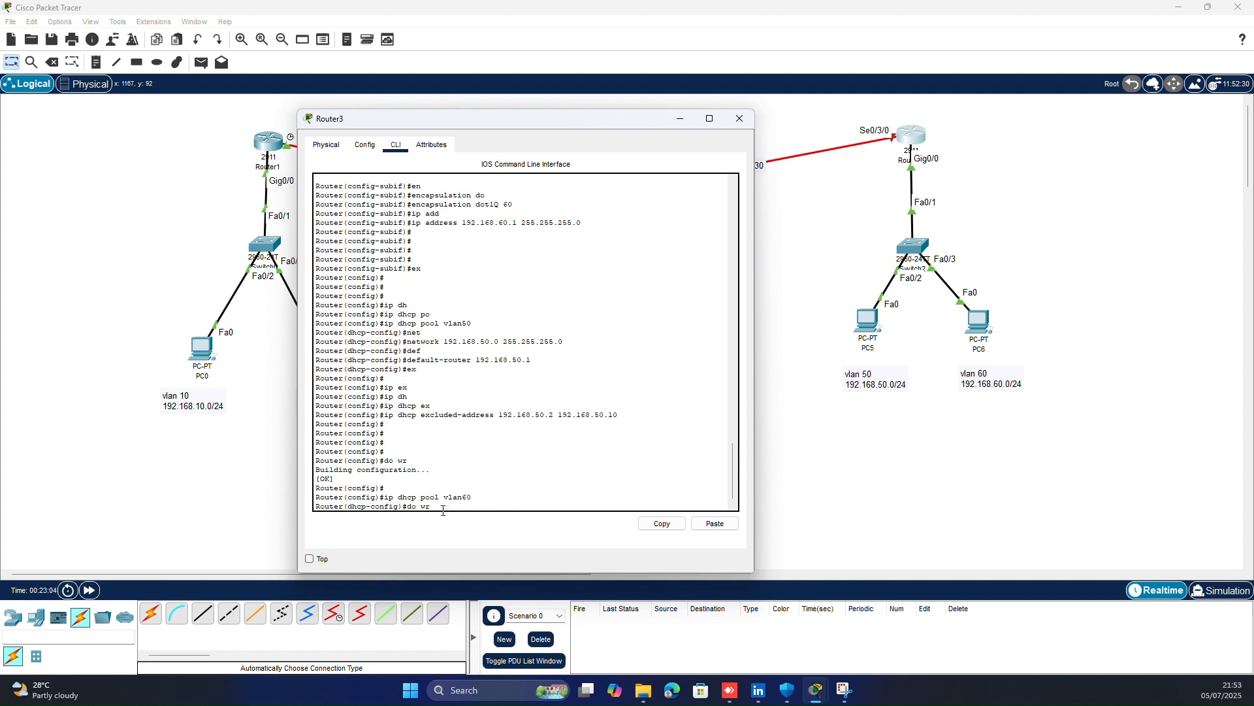
{"action": "type", "text": "net"}
{"action": "key", "text": "Tab"}
{"action": "type", "text": "192.168.60.0 255.255.255.0"}
{"action": "key", "text": "Return"}
- Set the vlan60 pool's default router to 192.168.60.1 and return to global configuration mode
{"action": "type", "text": "de"}
{"action": "key", "text": "Tab"}
{"action": "type", "text": "192.168.60.1"}
{"action": "key", "text": "Return"}
{"action": "type", "text": "ex"}
{"action": "key", "text": "Return"}
{"action": "key", "text": "Return"}
- Exclude addresses 192.168.60.2 through 192.168.60.10 from DHCP assignment on Router3
{"action": "type", "text": "ip ex"}
{"action": "key", "text": "Tab"}
{"action": "key", "text": "BackSpace"}
{"action": "key", "text": "BackSpace"}
{"action": "type", "text": "dh"}
{"action": "key", "text": "Tab"}
{"action": "type", "text": "ex"}
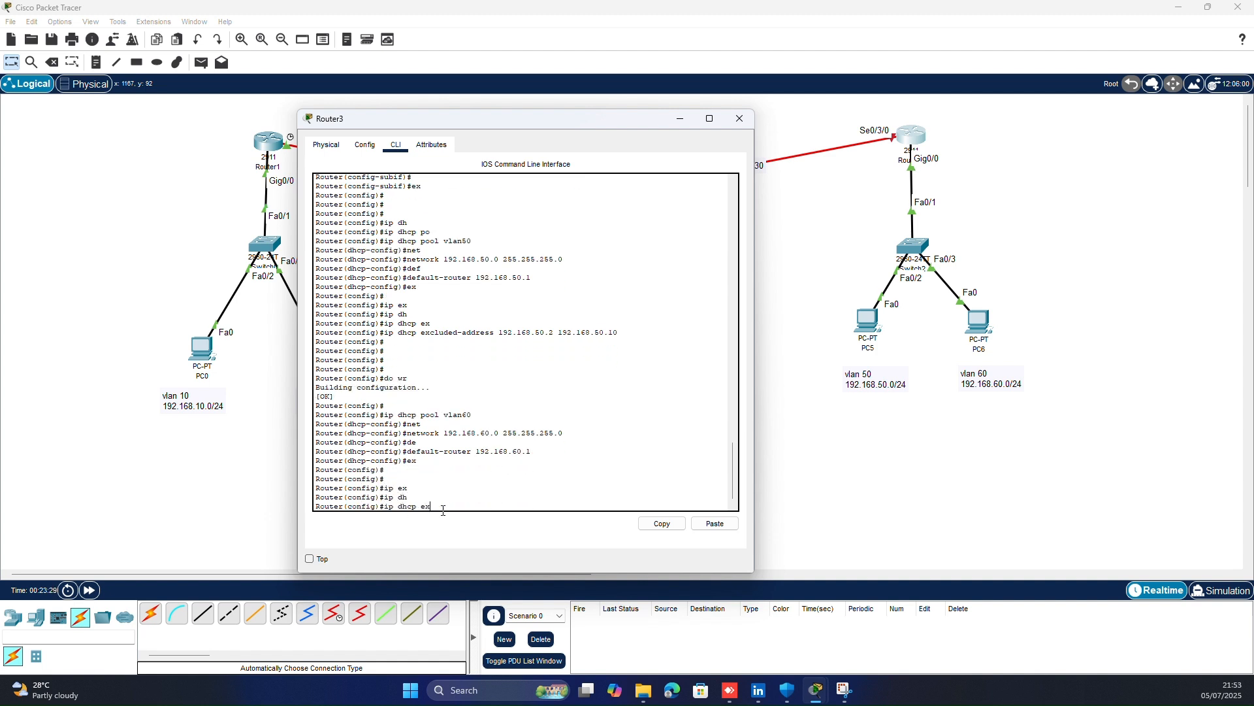
{"action": "key", "text": "Tab"}
{"action": "type", "text": "192.168.60"}
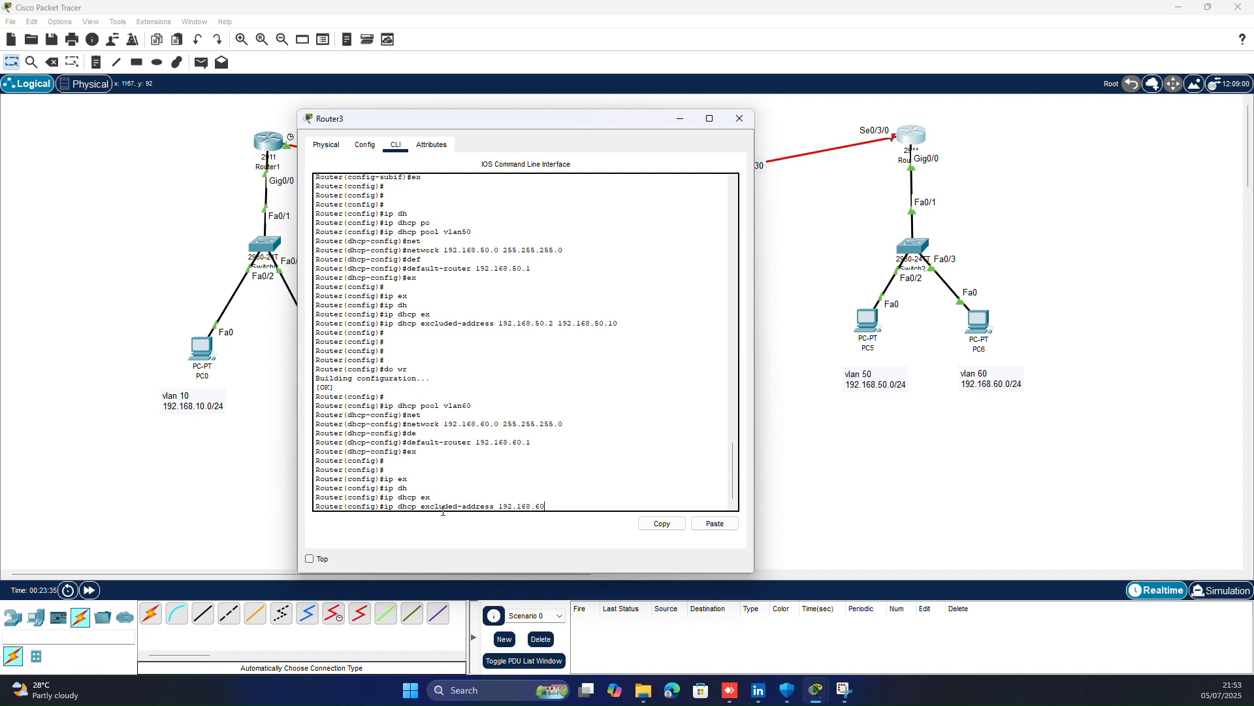
{"action": "type", "text": ".2 192.168.60.10"}
{"action": "key", "text": "Return"}
{"action": "key", "text": "Return"}
{"action": "key", "text": "Return"}
- Save Router3's running configuration with do wr and close its window
{"action": "type", "text": "do wr"}
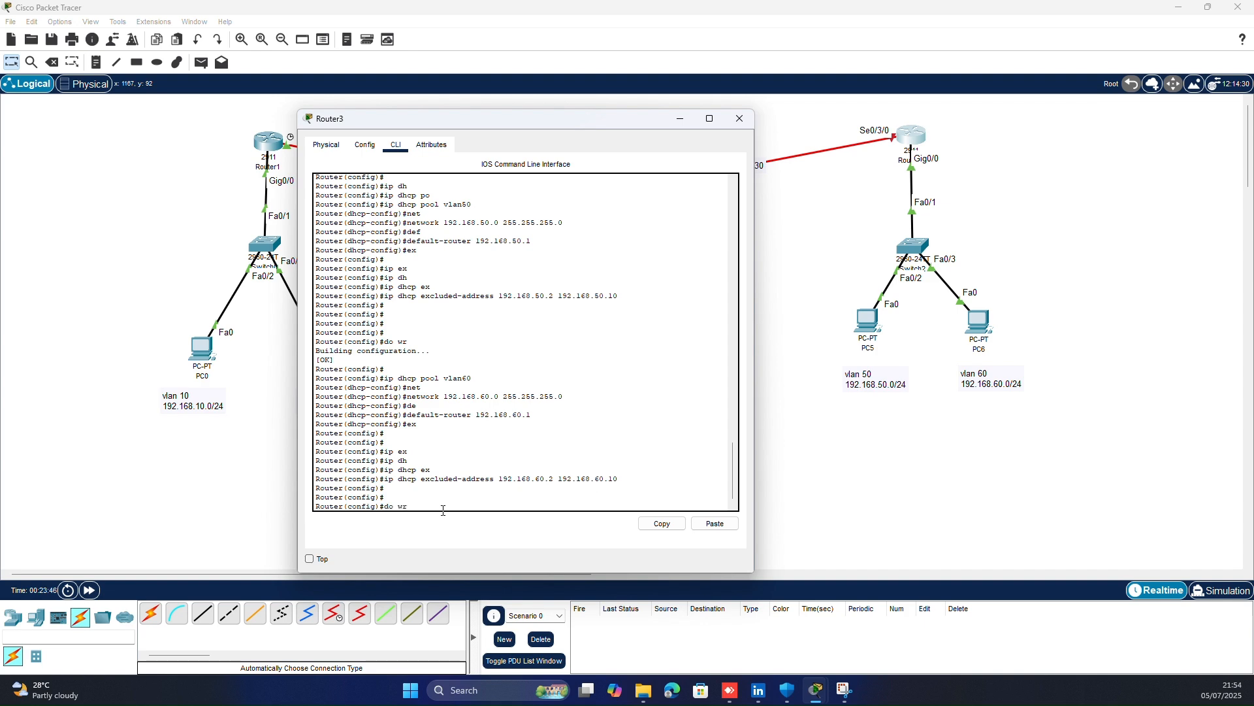
{"action": "key", "text": "Return"}
{"action": "key", "text": "Return"}
{"action": "key", "text": "Return"}
{"action": "left_click", "coordinate": [739, 119]}
- Check PC2's DHCP address assignment in its IP configuration and close its window
{"action": "left_click", "coordinate": [539, 366]}
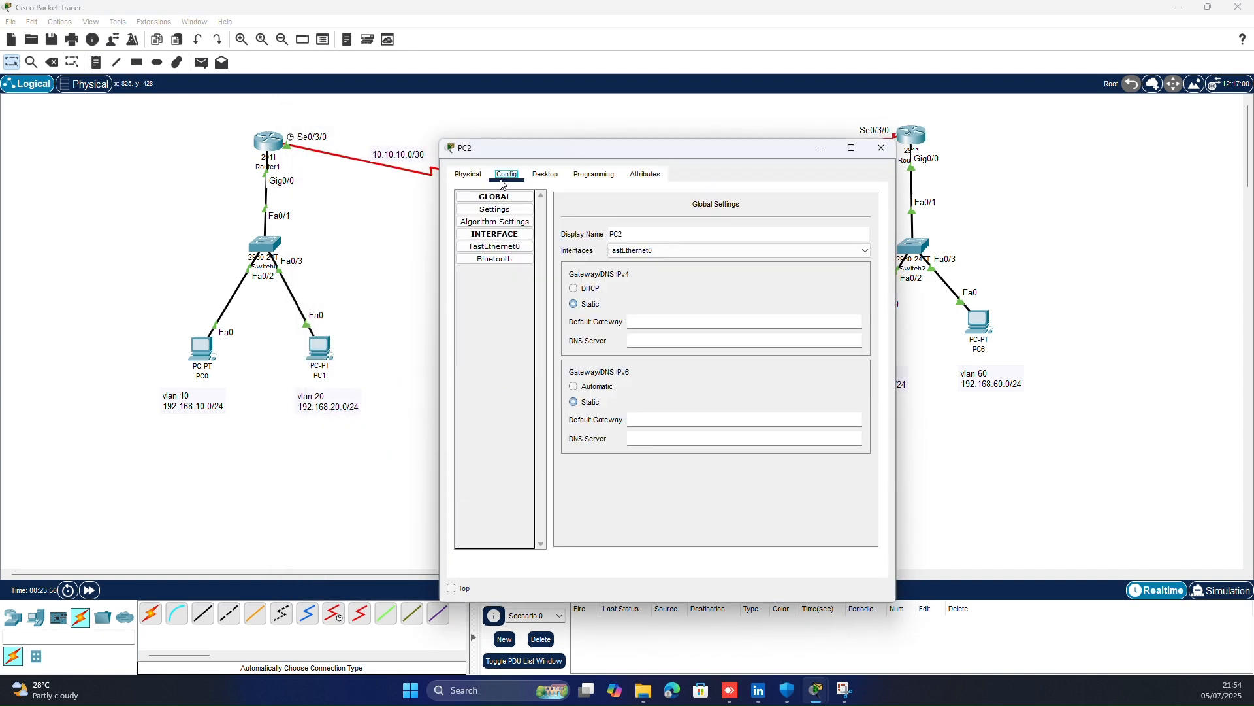
{"action": "left_click", "coordinate": [545, 174]}
{"action": "left_click", "coordinate": [496, 230]}
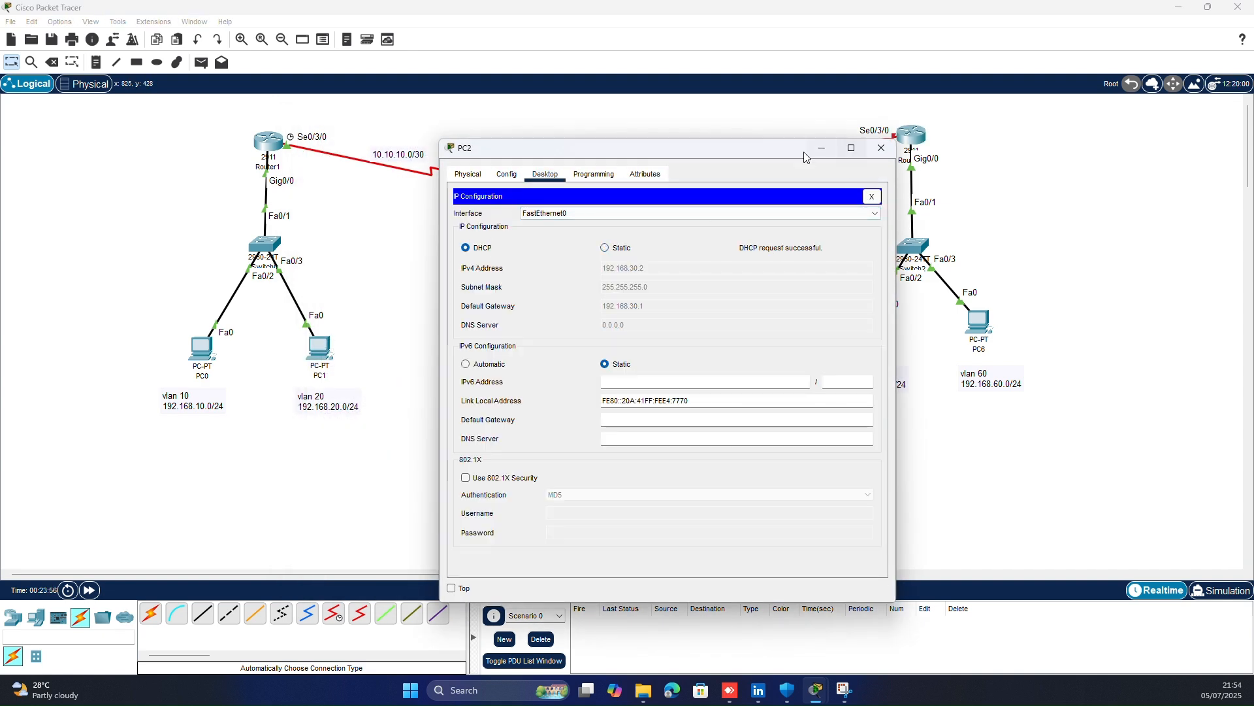
{"action": "left_click_drag", "start_coordinate": [771, 146], "coordinate": [448, 146]}
{"action": "left_click", "coordinate": [559, 147]}
- Switch PC3's IP configuration to DHCP and close its window
{"action": "left_click", "coordinate": [653, 363]}
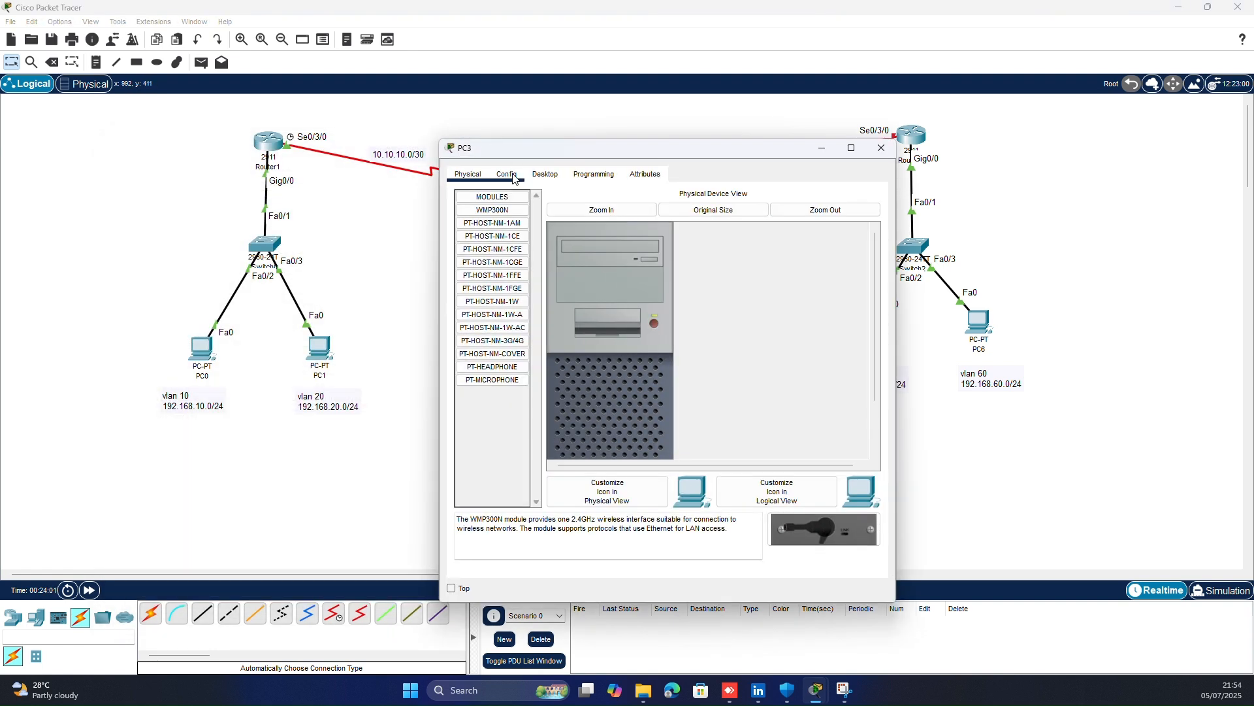
{"action": "left_click", "coordinate": [545, 174]}
{"action": "left_click", "coordinate": [496, 230]}
{"action": "left_click", "coordinate": [482, 249]}
{"action": "left_click", "coordinate": [882, 148]}
- Switch PC5's IP configuration to DHCP and close its window
{"action": "left_click", "coordinate": [869, 324]}
{"action": "left_click", "coordinate": [545, 174]}
{"action": "left_click", "coordinate": [495, 225]}
{"action": "left_click", "coordinate": [482, 249]}
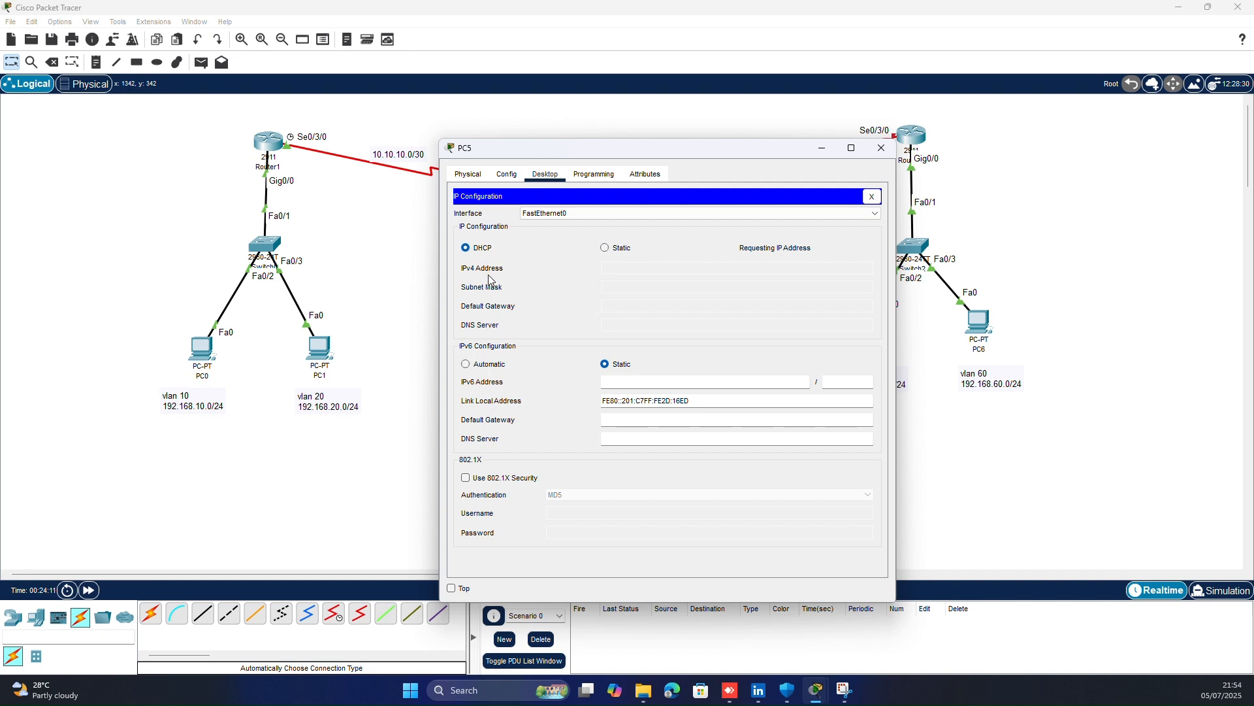
{"action": "left_click", "coordinate": [881, 148]}
- Switch PC6's IP configuration to DHCP and close its window
{"action": "left_click", "coordinate": [978, 319]}
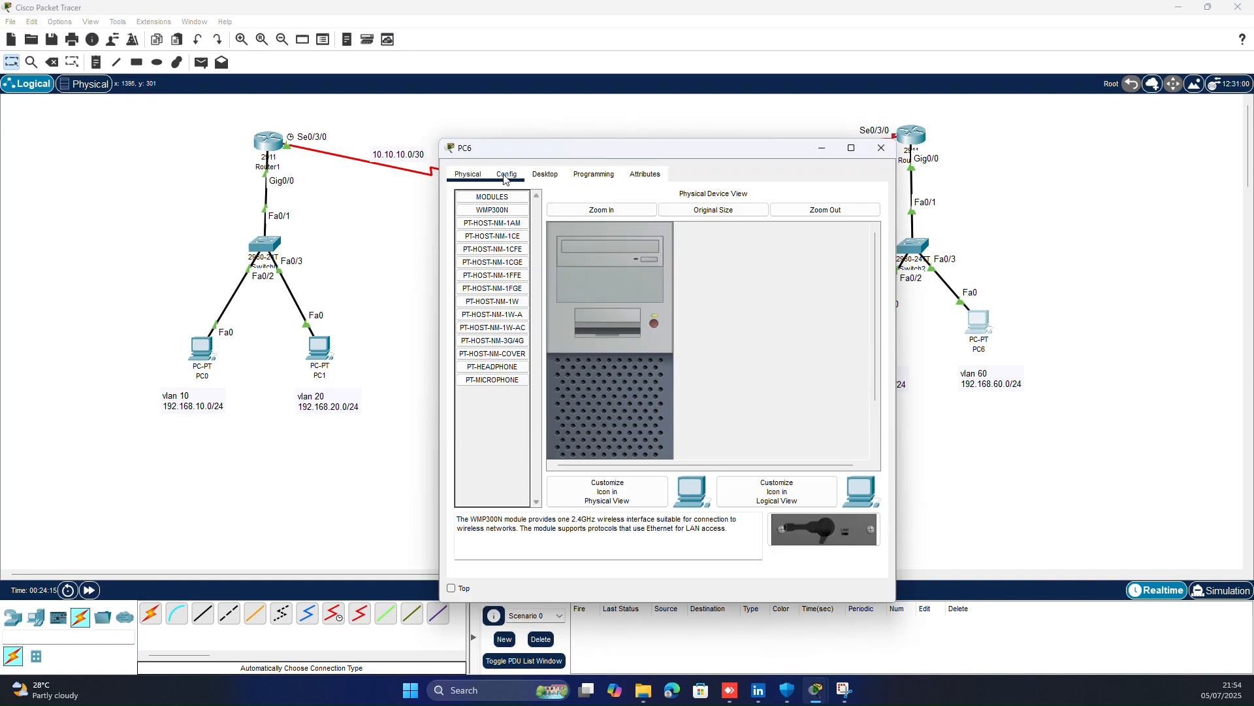
{"action": "left_click", "coordinate": [545, 174]}
{"action": "left_click", "coordinate": [494, 226]}
{"action": "left_click", "coordinate": [481, 250]}
{"action": "left_click", "coordinate": [881, 148]}
- Open Router1's window, move it clear of Router1 and Router2 in the topology, and minimise it
{"action": "left_click", "coordinate": [276, 145]}
{"action": "left_click_drag", "start_coordinate": [631, 156], "coordinate": [907, 144]}
{"action": "left_click", "coordinate": [1098, 138]}
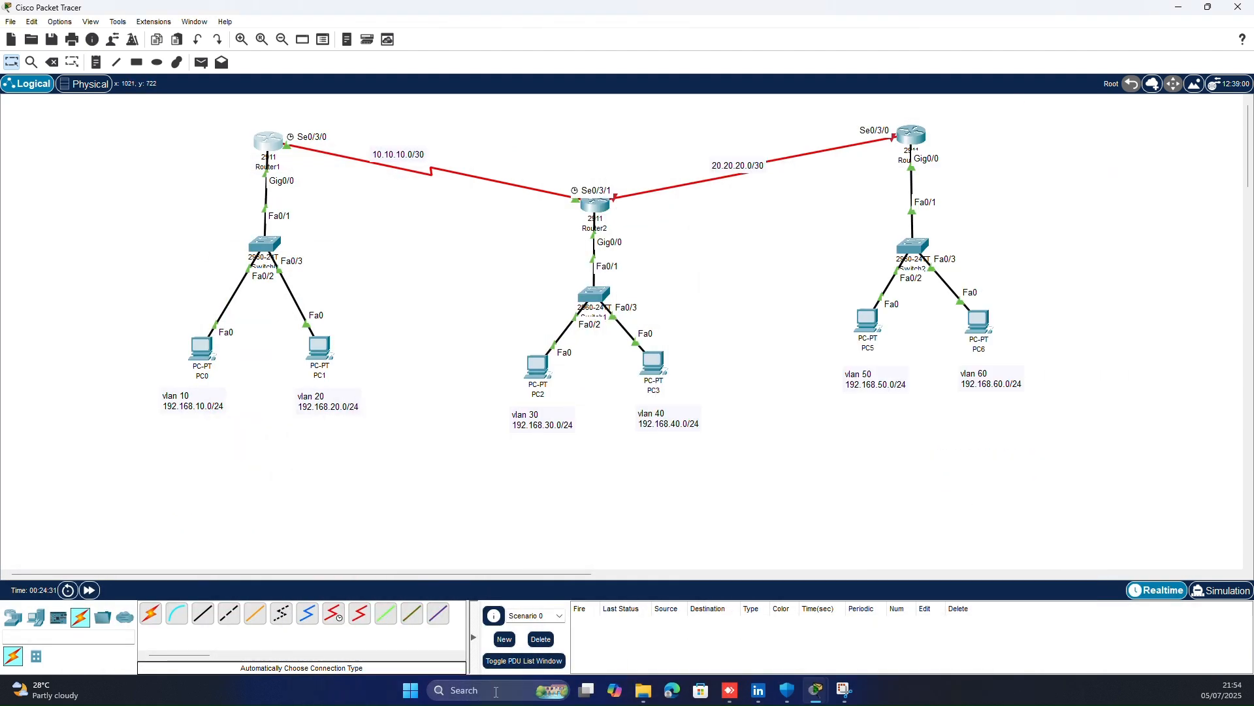
- Switch to Notepad with a blank document and move its window clear of the three routers
{"action": "left_click", "coordinate": [500, 689]}
{"action": "right_click", "coordinate": [485, 631]}
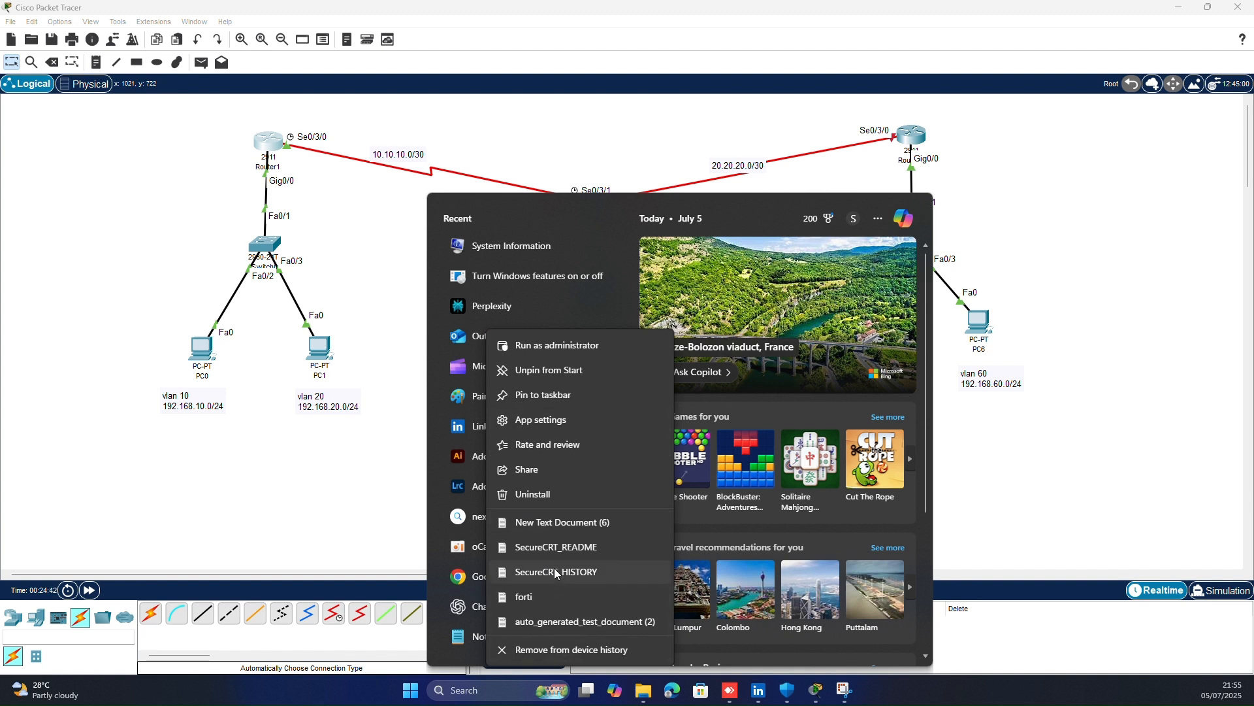
{"action": "left_click", "coordinate": [552, 648]}
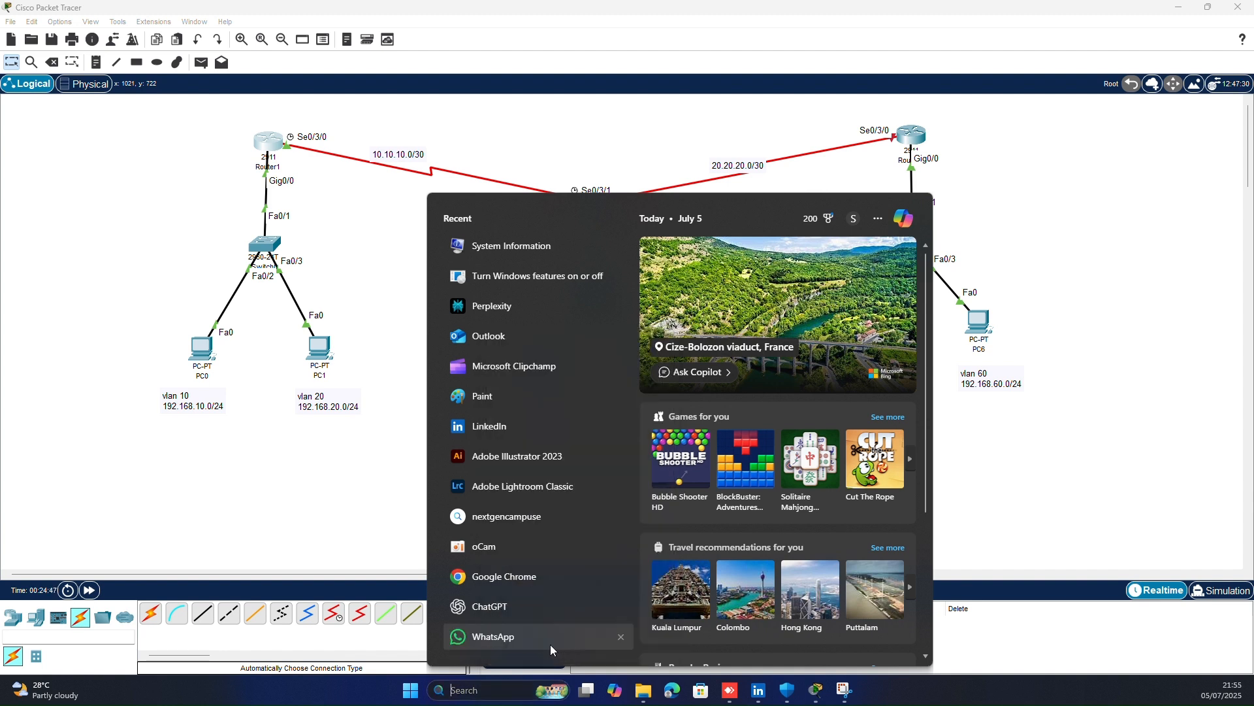
{"action": "type", "text": "n"}
{"action": "left_click", "coordinate": [508, 286]}
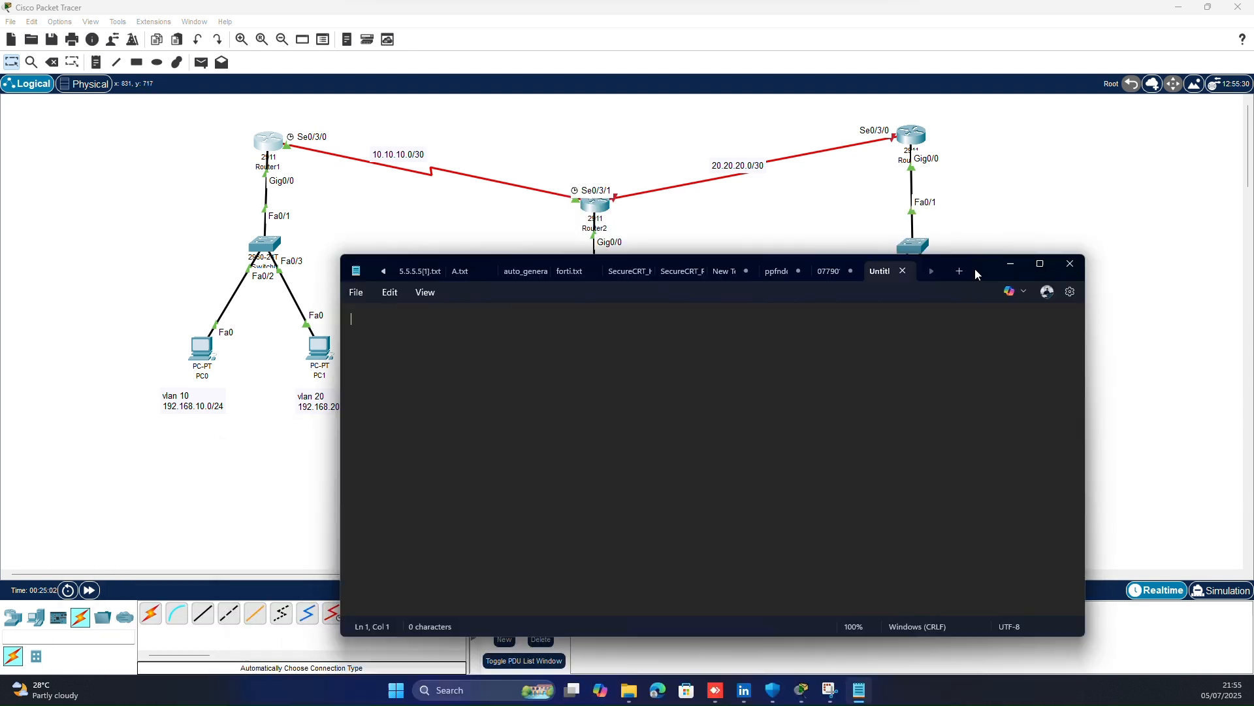
{"action": "left_click_drag", "start_coordinate": [975, 269], "coordinate": [1143, 309]}
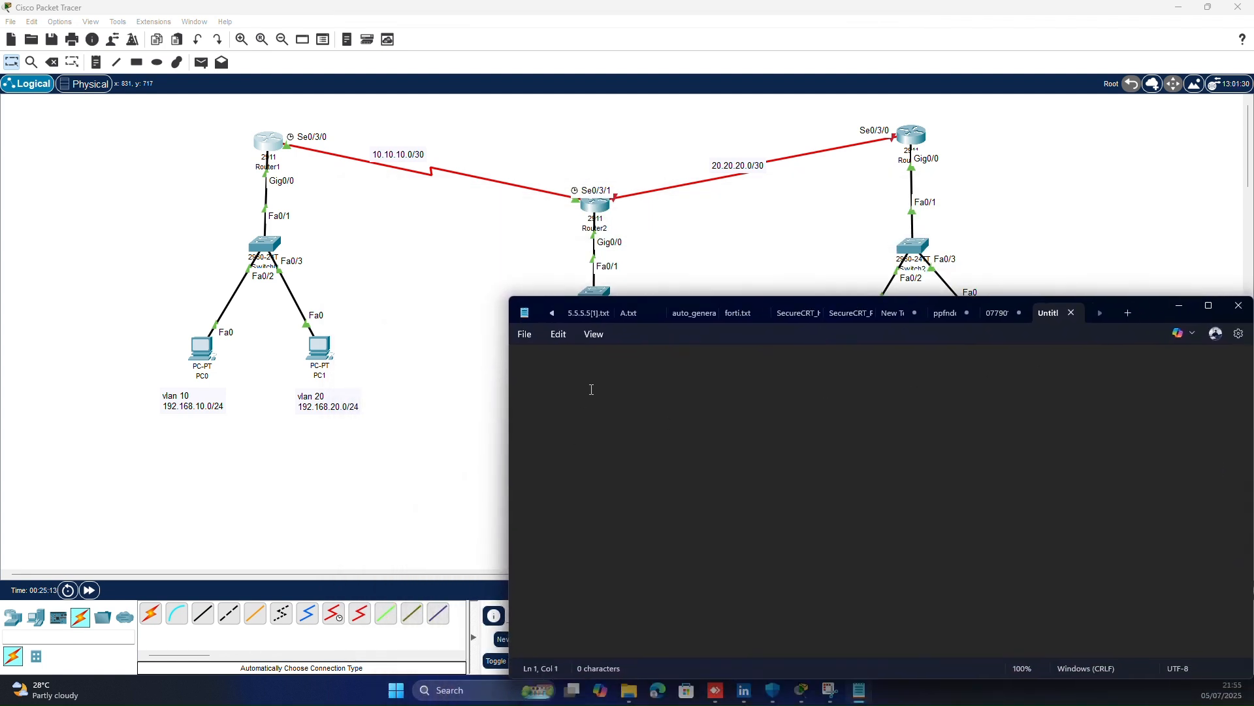
- Write the static route command "ip route 20.20.20.0 255.255.255.252 10.10.10.2" as the first line of the note
{"action": "type", "text": "ip route 10"}
{"action": "key", "text": "BackSpace"}
{"action": "key", "text": "BackSpace"}
{"action": "type", "text": "20.20.20.0"}
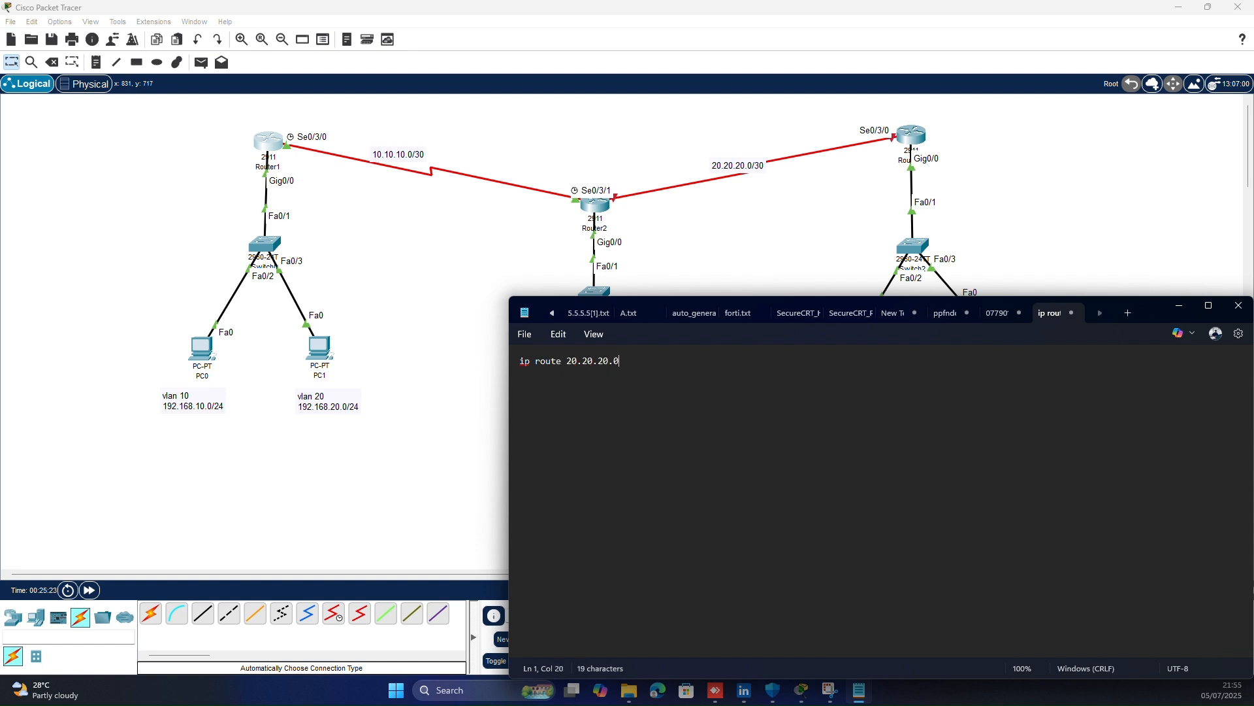
{"action": "type", "text": " 255.255.255.252 10.10.10.2"}
{"action": "key", "text": "Return"}
- Duplicate the route line and change the copy's destination to 192.168.30.0 with mask 255.255.255.0, keeping next hop 10.10.10.2
{"action": "left_click_drag", "start_coordinate": [521, 363], "coordinate": [763, 363]}
{"action": "key", "text": "ctrl+c"}
{"action": "left_click", "coordinate": [660, 394]}
{"action": "key", "text": "ctrl+v"}
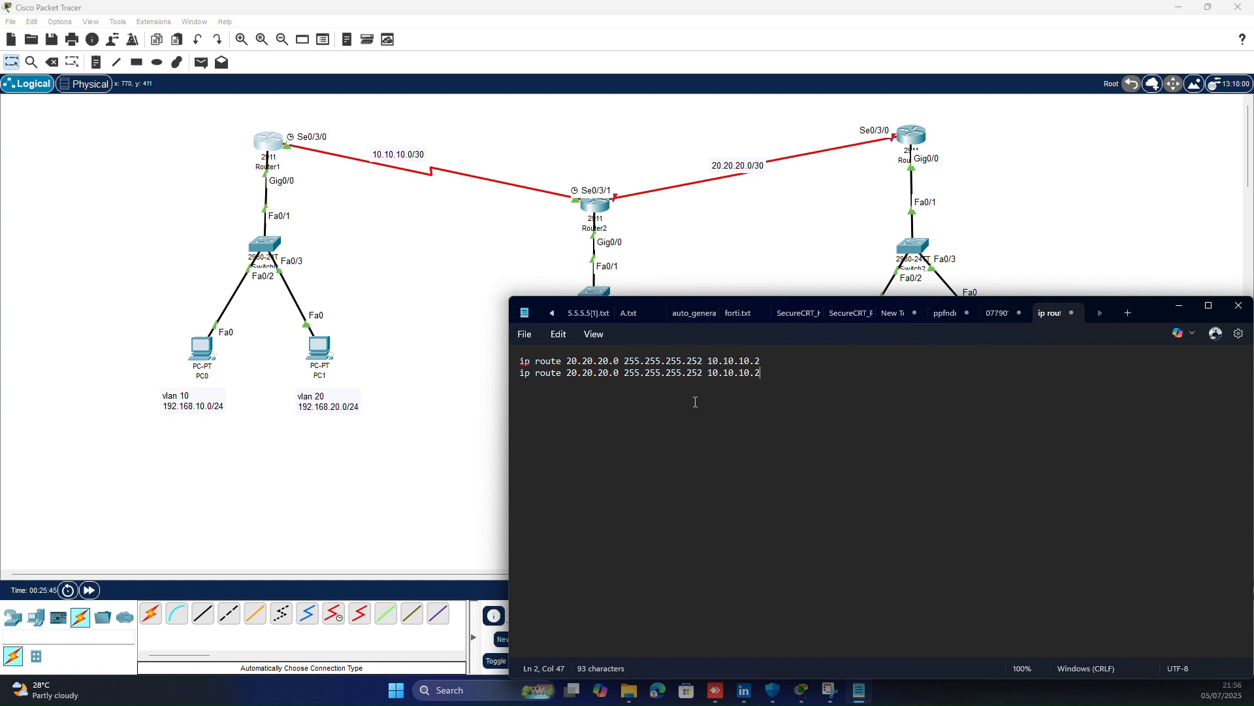
{"action": "left_click_drag", "start_coordinate": [762, 374], "coordinate": [568, 373]}
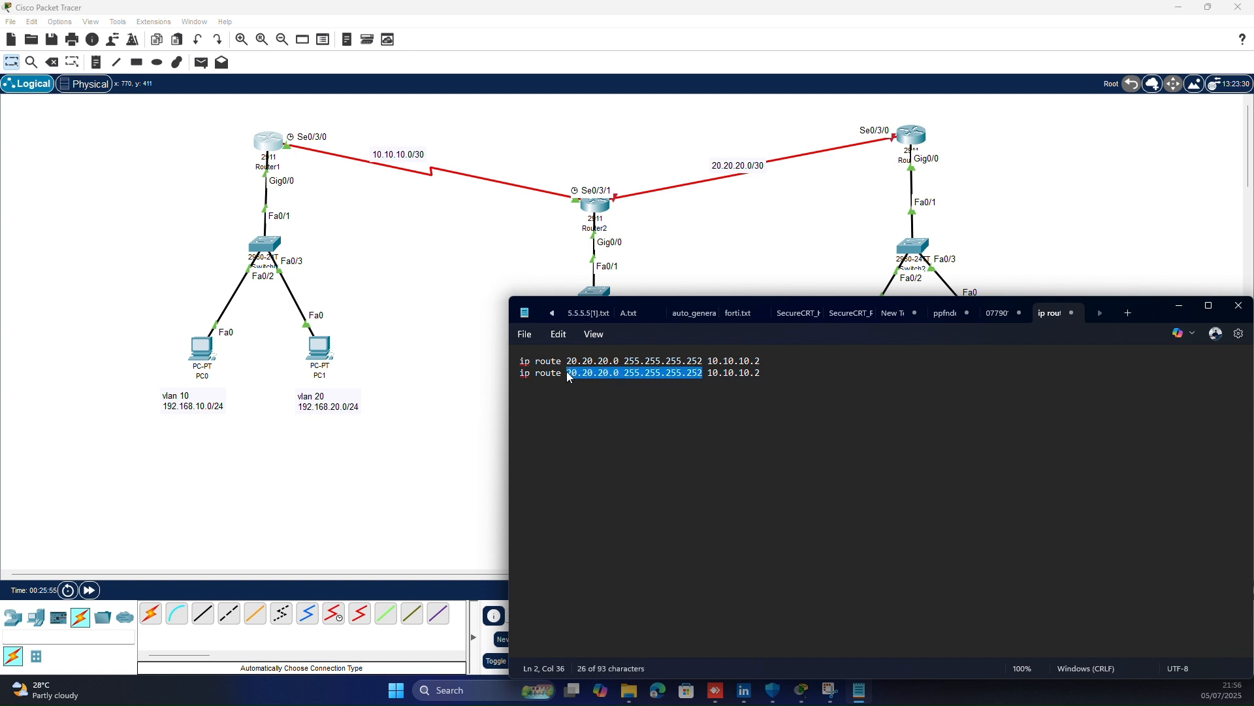
{"action": "type", "text": "192.168"}
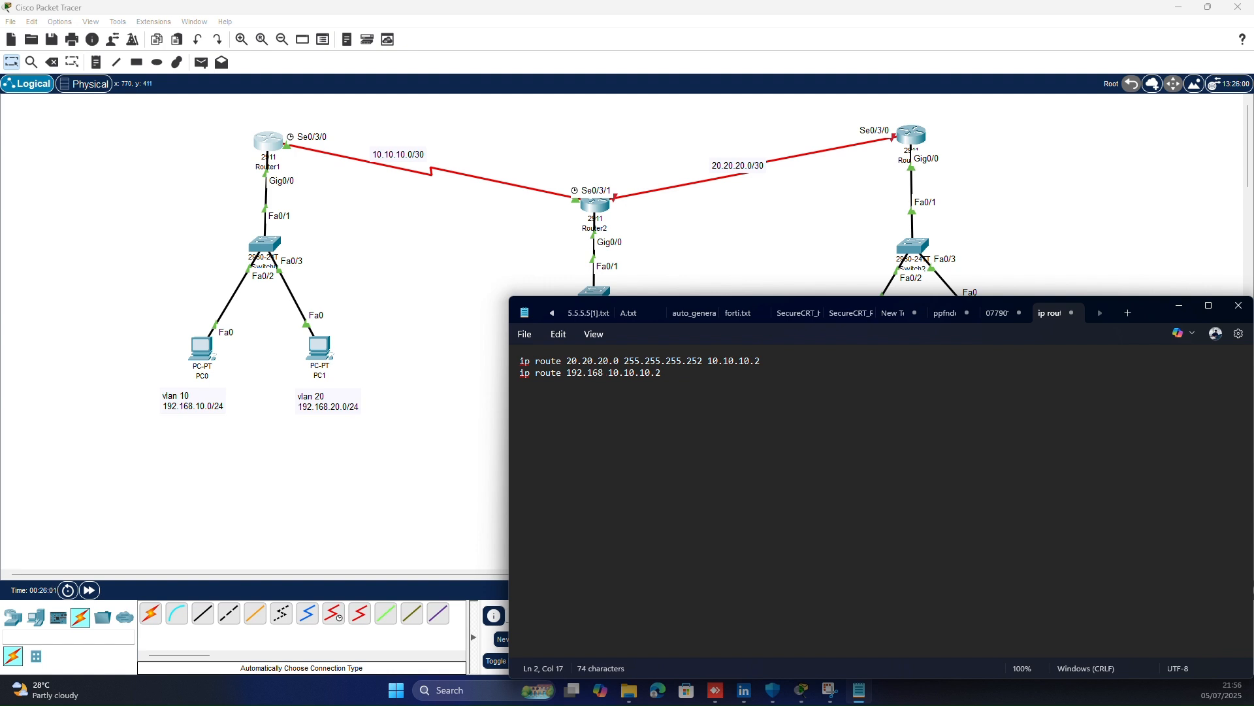
{"action": "type", "text": ".30.0 255.255.255.0"}
{"action": "key", "text": "Return"}
- Minimise the notes and add a static route on Router1 to 20.20.20.0 255.255.255.252 via 10.10.10.2
{"action": "left_click", "coordinate": [1178, 306]}
{"action": "left_click", "coordinate": [268, 141]}
{"action": "left_click", "coordinate": [836, 521]}
{"action": "type", "text": "ip ro"}
{"action": "key", "text": "Tab"}
{"action": "key", "text": "Tab"}
{"action": "type", "text": "20.20.20.0"}
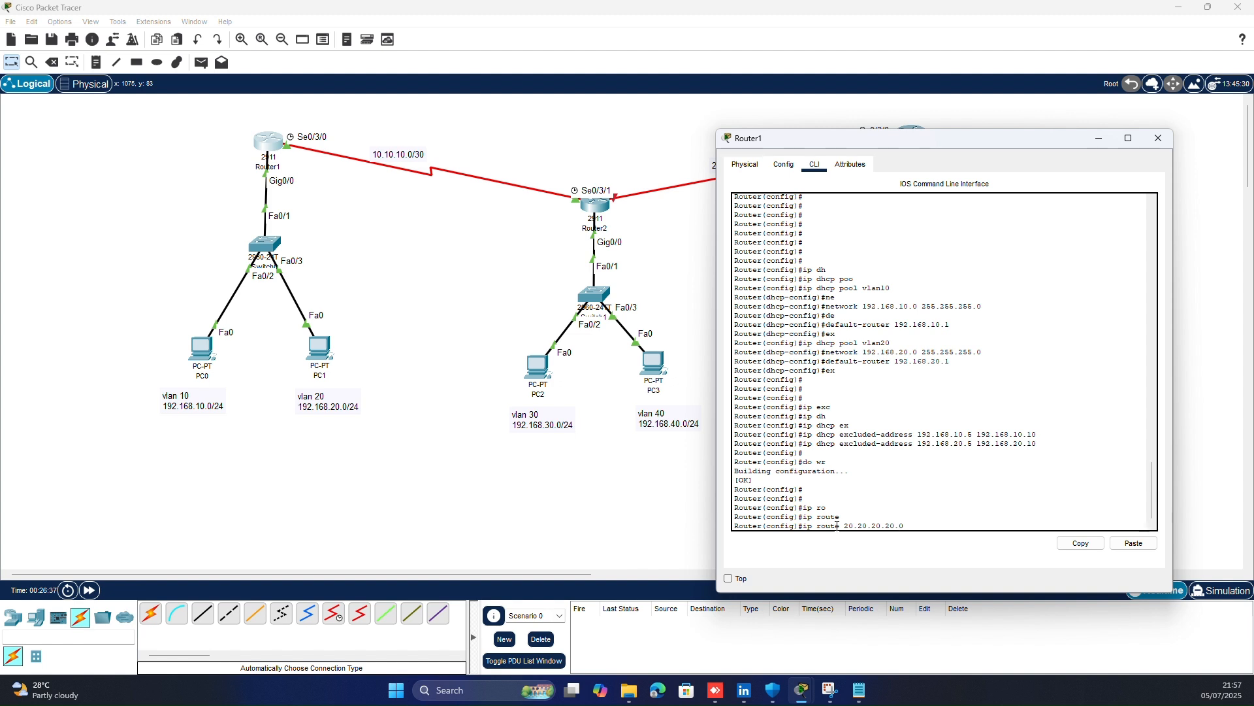
{"action": "type", "text": " 255.255.255.0"}
{"action": "key", "text": "BackSpace"}
{"action": "type", "text": "252 10.10.10.2"}
{"action": "key", "text": "Return"}
- Add a static route on Router1 to 192.168.30.0 255.255.255.0 via 10.10.10.2
{"action": "type", "text": "ip route"}
{"action": "key", "text": "Tab"}
{"action": "type", "text": "192.168.30.0 255.25"}
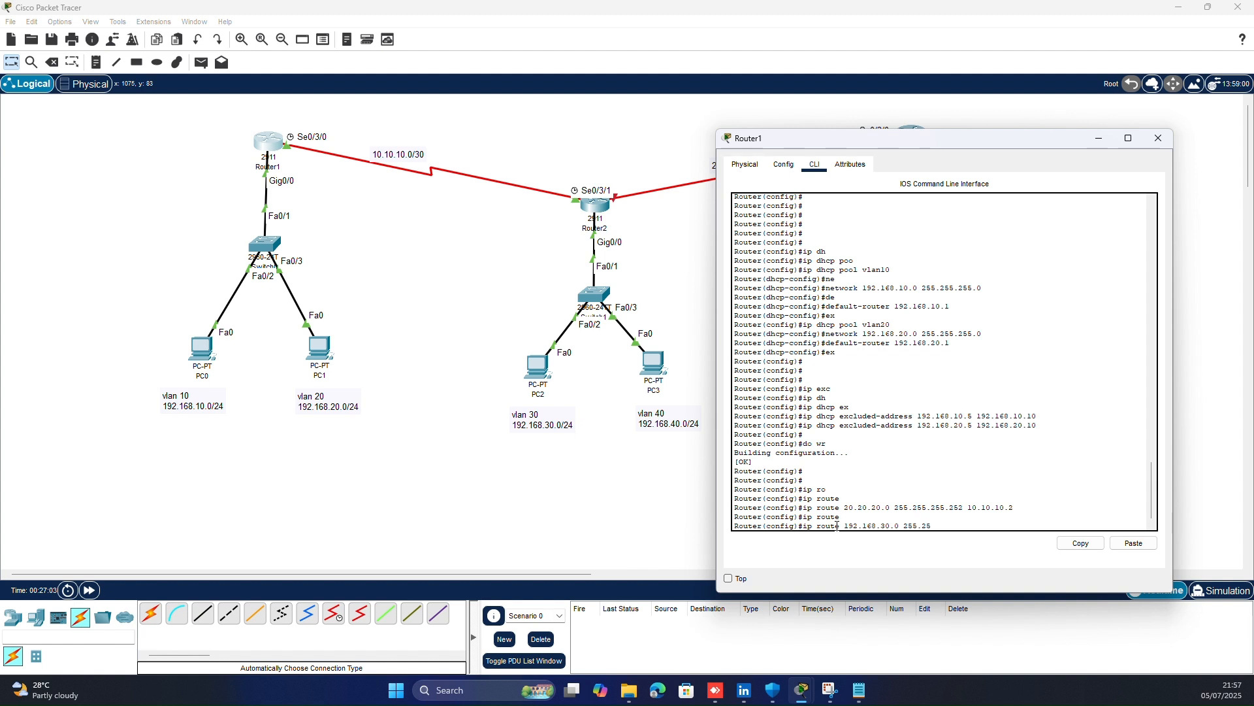
{"action": "key", "text": "Return"}
- Reuse the previous route command on Router1 to add a static route to 192.168.40.0 255.255.255.0 via 10.10.10.2
{"action": "key", "text": "Up"}
{"action": "key", "text": "Left"}
{"action": "key", "text": "Left"}
{"action": "key", "text": "Left"}
{"action": "key", "text": "Left"}
{"action": "key", "text": "Left"}
{"action": "key", "text": "Left"}
{"action": "key", "text": "Left"}
{"action": "key", "text": "Left"}
{"action": "key", "text": "Left"}
{"action": "key", "text": "Left"}
{"action": "key", "text": "Left"}
{"action": "key", "text": "Left"}
{"action": "key", "text": "Left"}
{"action": "key", "text": "Left"}
{"action": "key", "text": "Left"}
{"action": "key", "text": "Left"}
{"action": "key", "text": "Left"}
{"action": "key", "text": "Left"}
{"action": "key", "text": "Left"}
{"action": "key", "text": "Left"}
{"action": "key", "text": "BackSpace"}
{"action": "type", "text": "4"}
{"action": "key", "text": "Return"}
- Add a static route on Router1 to 192.168.50.0 255.255.255.0 via 10.10.10.2
{"action": "key", "text": "Up"}
{"action": "key", "text": "BackSpace"}
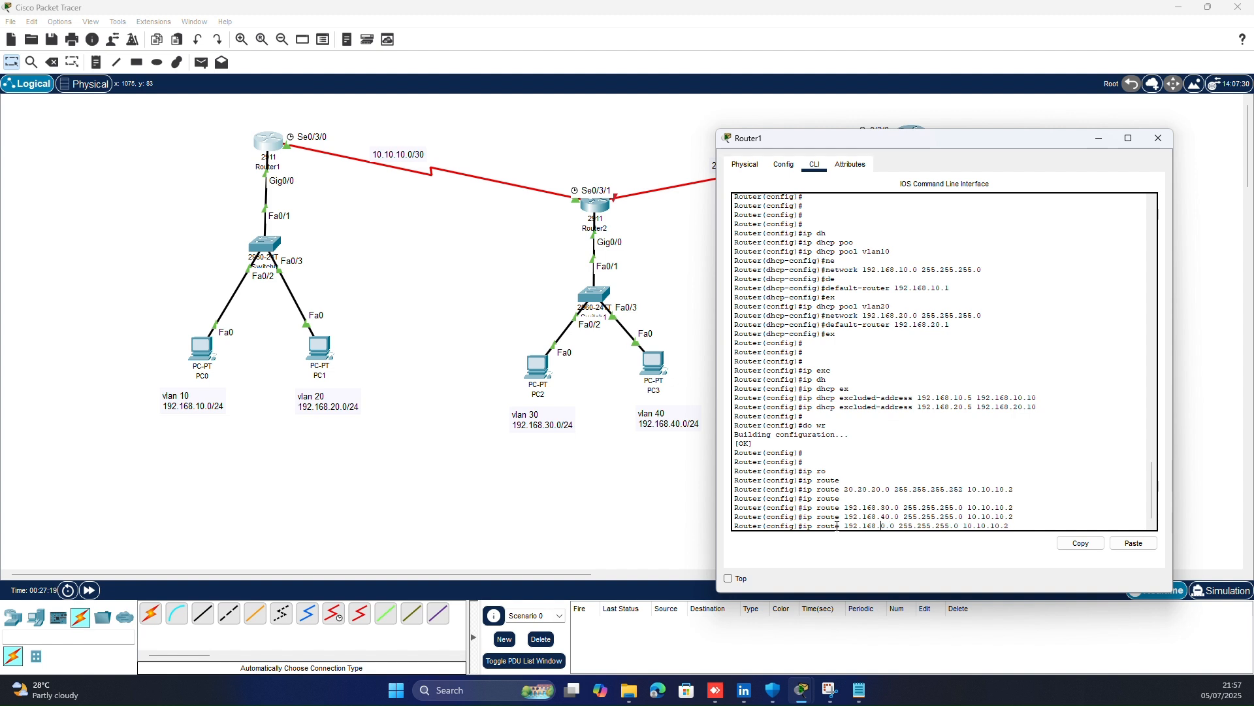
{"action": "type", "text": "5"}
{"action": "key", "text": "Return"}
- Add a static route on Router1 to 192.168.60.0 255.255.255.0 via 10.10.10.2 and save the configuration
{"action": "key", "text": "Up"}
{"action": "key", "text": "Up"}
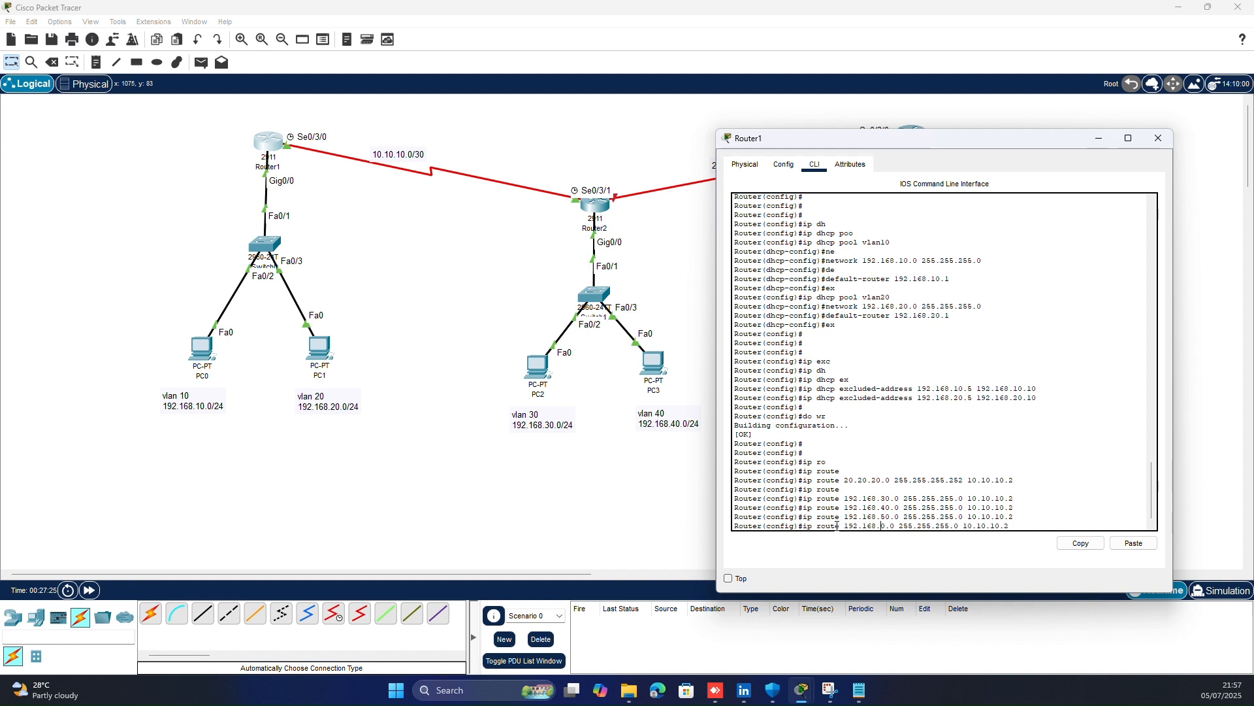
{"action": "key", "text": "Return"}
{"action": "type", "text": "do wr"}
{"action": "key", "text": "Return"}
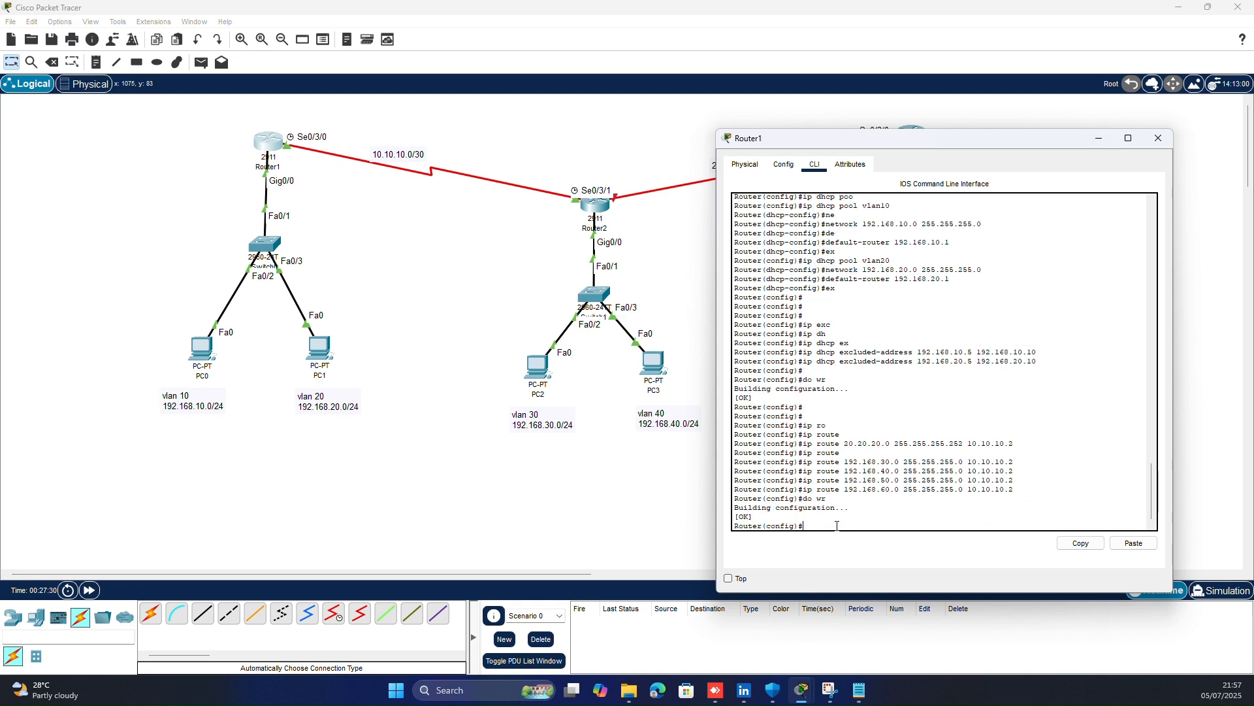
- Switch from Router1 to Router2's command line and add a static route to 192.168.10.0 255.255.255.0 via 10.10.10.1
{"action": "left_click", "coordinate": [1161, 140]}
{"action": "left_click", "coordinate": [603, 210]}
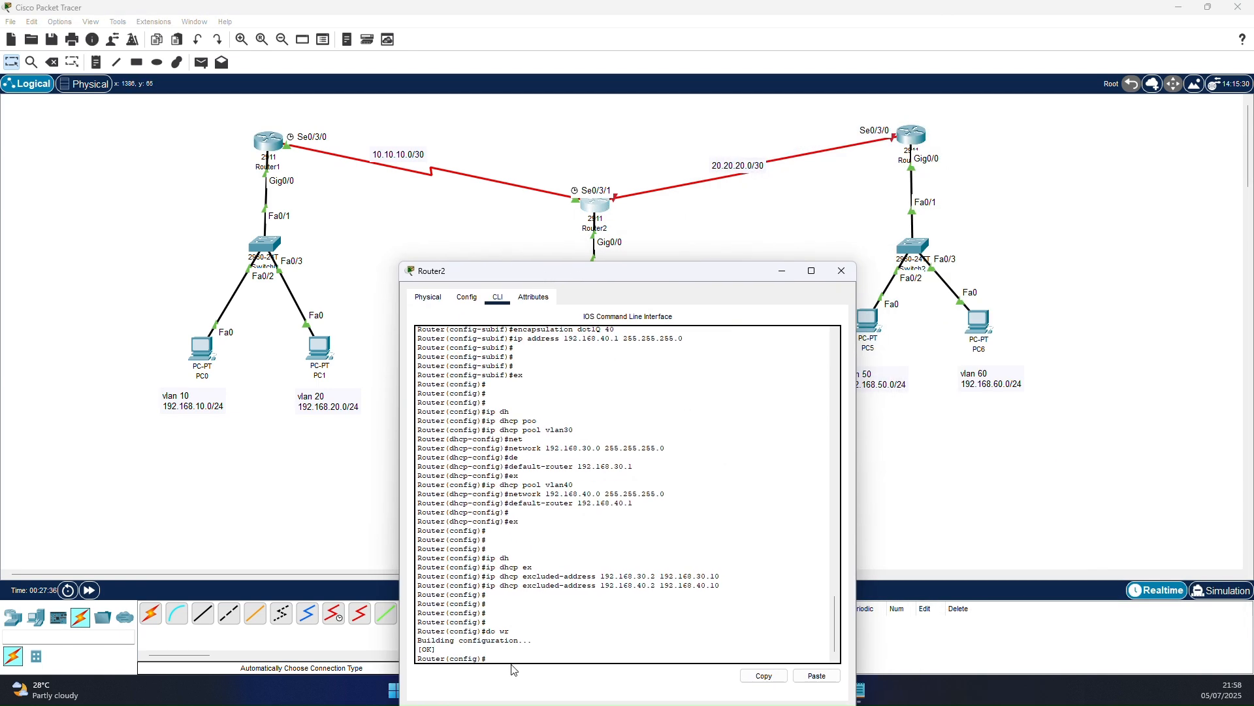
{"action": "left_click_drag", "start_coordinate": [568, 275], "coordinate": [569, 235]}
{"action": "key", "text": "Return"}
{"action": "key", "text": "Return"}
{"action": "key", "text": "Return"}
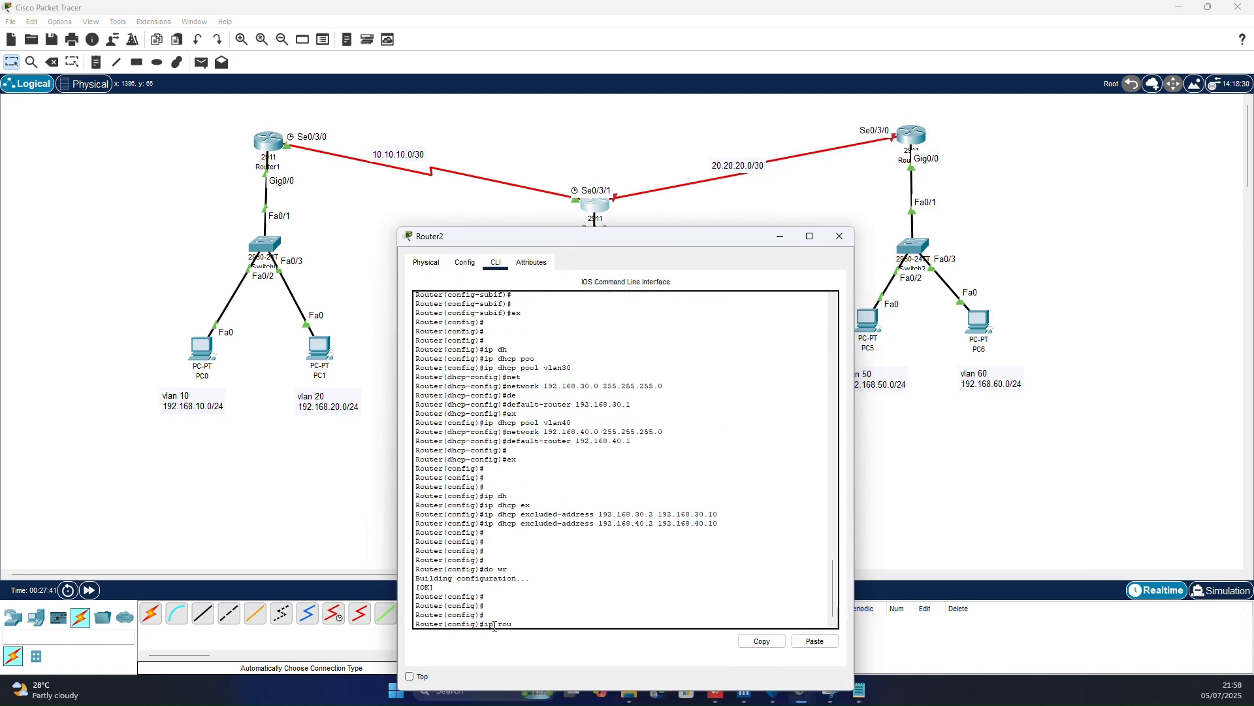
{"action": "key", "text": "Tab"}
{"action": "type", "text": "192.168"}
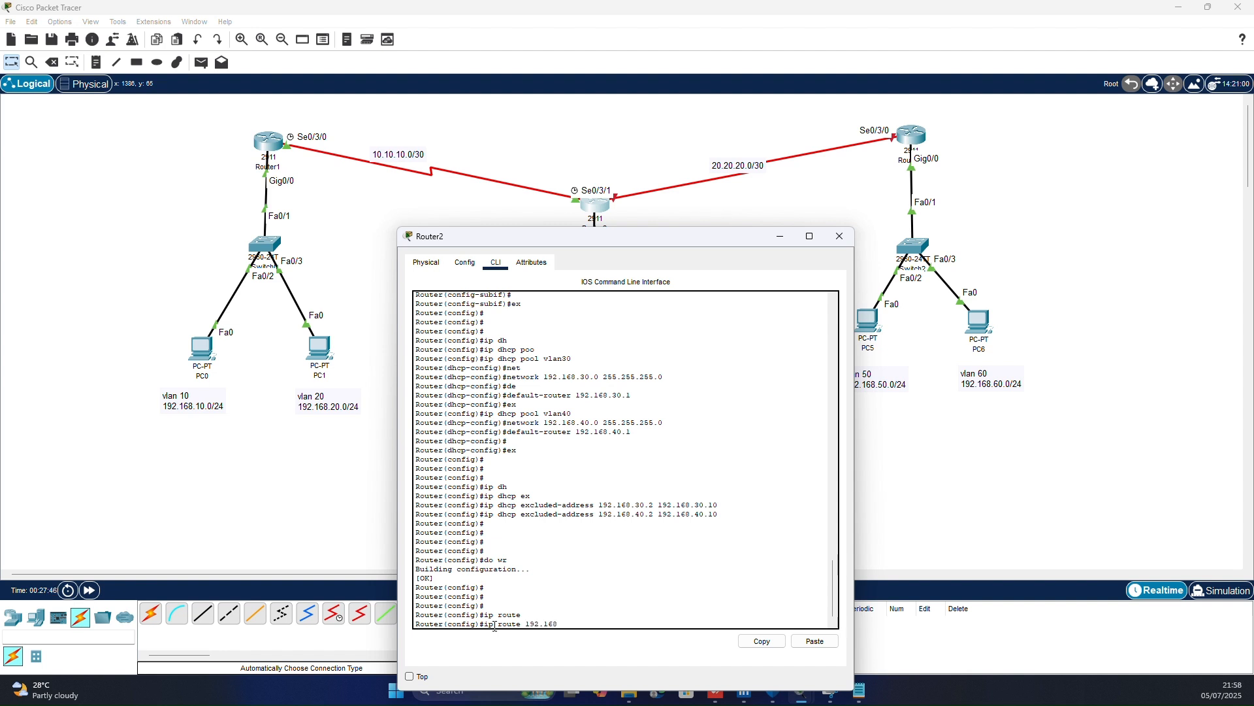
{"action": "type", "text": ".10.0 255.255.255.0"}
{"action": "key", "text": "Return"}
- Reuse the previous route command on Router2 to add a static route to 192.168.20.0 255.255.255.0 via 10.10.10.1
{"action": "key", "text": "Up"}
{"action": "key", "text": "Left"}
{"action": "key", "text": "Left"}
{"action": "key", "text": "Left"}
{"action": "key", "text": "Left"}
{"action": "key", "text": "BackSpace"}
{"action": "type", "text": "2"}
{"action": "key", "text": "Return"}
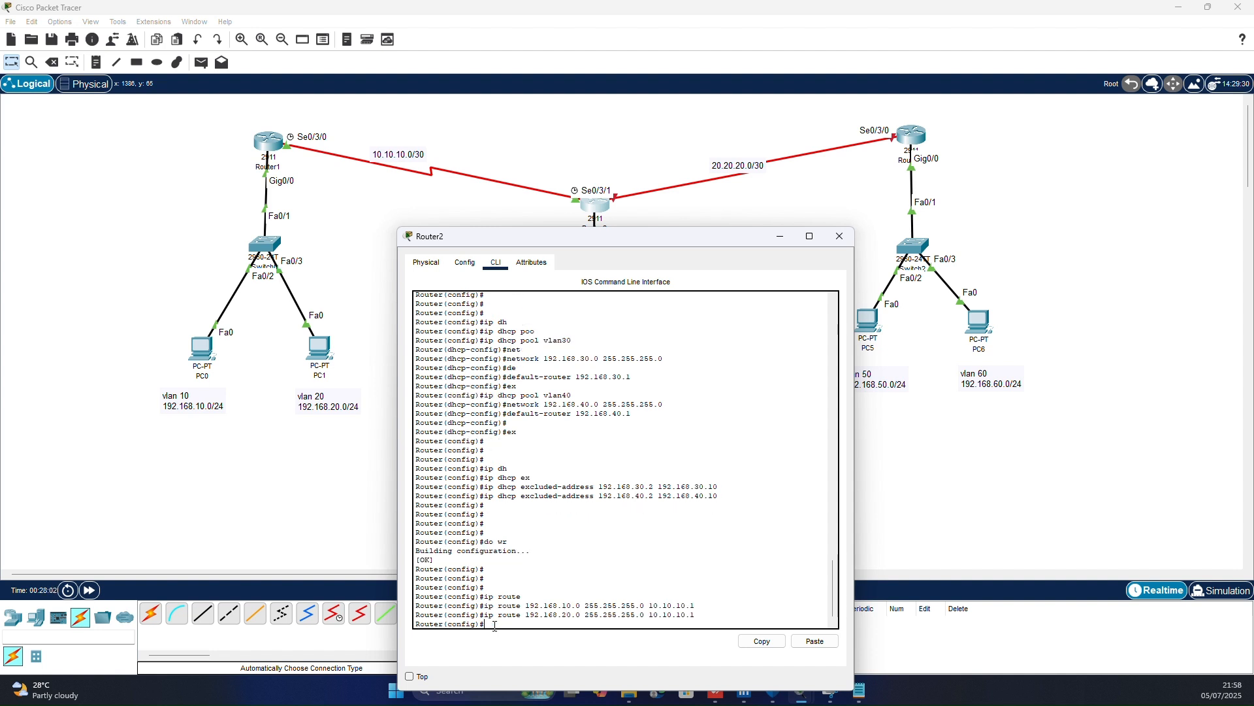
{"action": "type", "text": "route"}
{"action": "key", "text": "Tab"}
{"action": "type", "text": "10.10.10.0 255.255.255."}
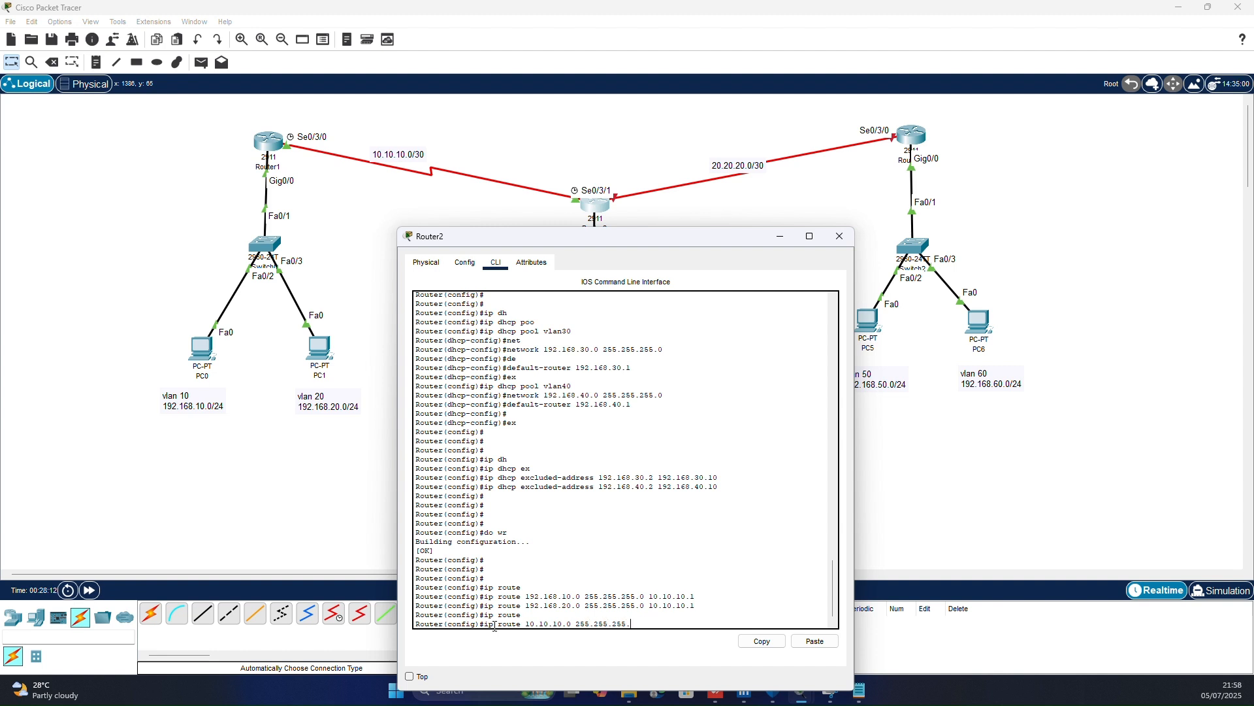
{"action": "type", "text": "252 10.10.10.1"}
{"action": "key", "text": "Up"}
{"action": "key", "text": "Up"}
{"action": "key", "text": "BackSpace"}
{"action": "key", "text": "BackSpace"}
{"action": "key", "text": "BackSpace"}
{"action": "key", "text": "BackSpace"}
{"action": "key", "text": "BackSpace"}
{"action": "key", "text": "BackSpace"}
{"action": "key", "text": "BackSpace"}
{"action": "key", "text": "BackSpace"}
{"action": "key", "text": "BackSpace"}
{"action": "key", "text": "BackSpace"}
{"action": "key", "text": "BackSpace"}
{"action": "key", "text": "BackSpace"}
{"action": "key", "text": "BackSpace"}
{"action": "key", "text": "BackSpace"}
{"action": "key", "text": "BackSpace"}
{"action": "key", "text": "BackSpace"}
{"action": "key", "text": "BackSpace"}
{"action": "key", "text": "BackSpace"}
{"action": "key", "text": "BackSpace"}
{"action": "key", "text": "BackSpace"}
- Add a static route on Router2 to 192.168.40.0 255.255.255.0 via 20.20.20.2
{"action": "type", "text": "192.168.30."}
{"action": "key", "text": "BackSpace"}
{"action": "key", "text": "BackSpace"}
{"action": "key", "text": "BackSpace"}
{"action": "type", "text": "40.0 255.255.255.0 20.20.20.2"}
{"action": "key", "text": "Return"}
- Remove Router2's static route to 192.168.40.0 255.255.255.0 via 20.20.20.2 with the no form of the command
{"action": "key", "text": "Up"}
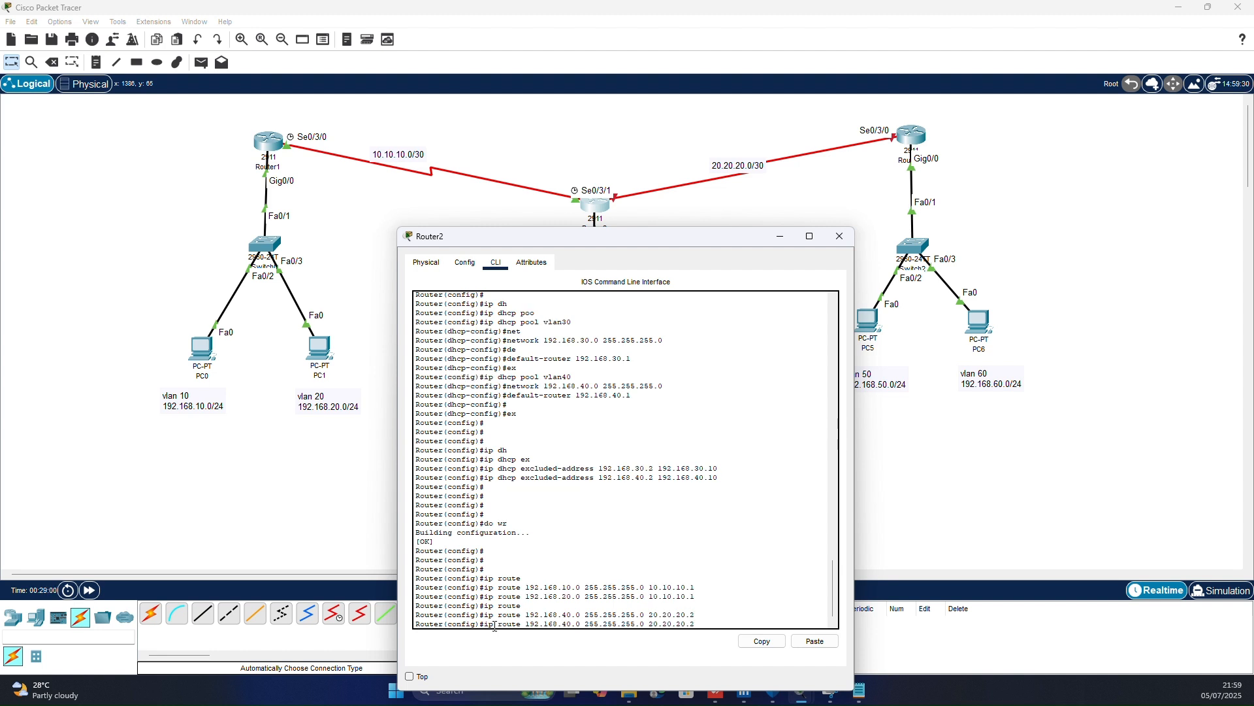
{"action": "key", "text": "ctrl+a"}
{"action": "type", "text": "no"}
{"action": "key", "text": "Return"}
- Recall the 192.168.40.0 route command on Router2 and enter it with destination 192.168.50.0, keeping next hop 20.20.20.2
{"action": "key", "text": "Up"}
{"action": "key", "text": "Up"}
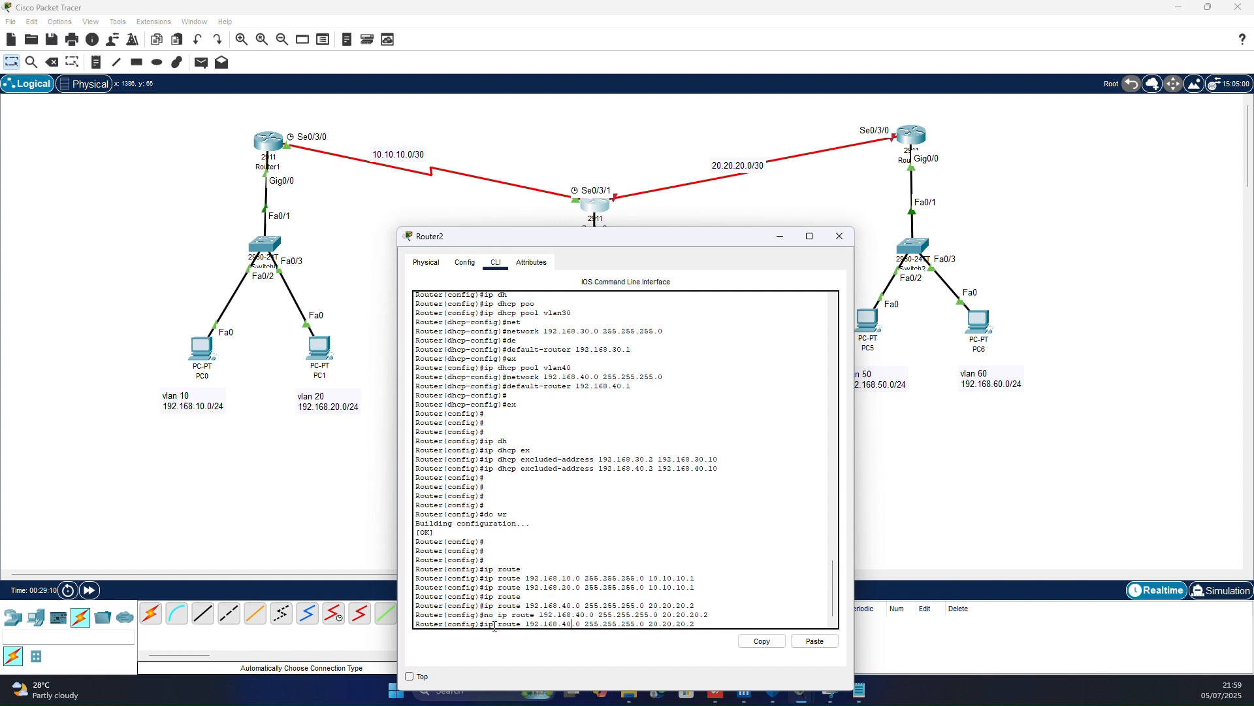
{"action": "key", "text": "BackSpace"}
{"action": "key", "text": "BackSpace"}
{"action": "type", "text": "50"}
{"action": "key", "text": "Return"}
- Reuse the last route command to enter a further static route on Router2 via 20.20.20.2
{"action": "key", "text": "Up"}
{"action": "key", "text": "Left"}
{"action": "key", "text": "Left"}
{"action": "key", "text": "Left"}
{"action": "key", "text": "Left"}
{"action": "key", "text": "Left"}
{"action": "key", "text": "Left"}
{"action": "key", "text": "Left"}
{"action": "key", "text": "Left"}
{"action": "key", "text": "Left"}
{"action": "key", "text": "Left"}
{"action": "key", "text": "Left"}
{"action": "key", "text": "Left"}
{"action": "key", "text": "Left"}
{"action": "key", "text": "Left"}
{"action": "key", "text": "Left"}
{"action": "key", "text": "Left"}
{"action": "key", "text": "Left"}
{"action": "key", "text": "Left"}
{"action": "key", "text": "Left"}
{"action": "key", "text": "Left"}
{"action": "key", "text": "Return"}
{"action": "key", "text": "Return"}
{"action": "key", "text": "Return"}
{"action": "key", "text": "Return"}
- Save Router2's configuration and close its window
{"action": "type", "text": "do wr"}
{"action": "key", "text": "Return"}
{"action": "key", "text": "Return"}
{"action": "left_click", "coordinate": [840, 236]}
- Open Router3's command line and move its window clear of Router2 and its PCs
{"action": "left_click", "coordinate": [913, 135]}
{"action": "left_click_drag", "start_coordinate": [676, 154], "coordinate": [1057, 106]}
{"action": "left_click", "coordinate": [962, 482]}
{"action": "key", "text": "Return"}
{"action": "key", "text": "Return"}
{"action": "key", "text": "Return"}
{"action": "key", "text": "Return"}
{"action": "key", "text": "Return"}
- Add a static route on Router3 to 10.10.10.0 255.255.255.252 via 20.20.20.1
{"action": "type", "text": "ip route"}
{"action": "key", "text": "Tab"}
{"action": "type", "text": "10.10.10.0 255.255.255.252"}
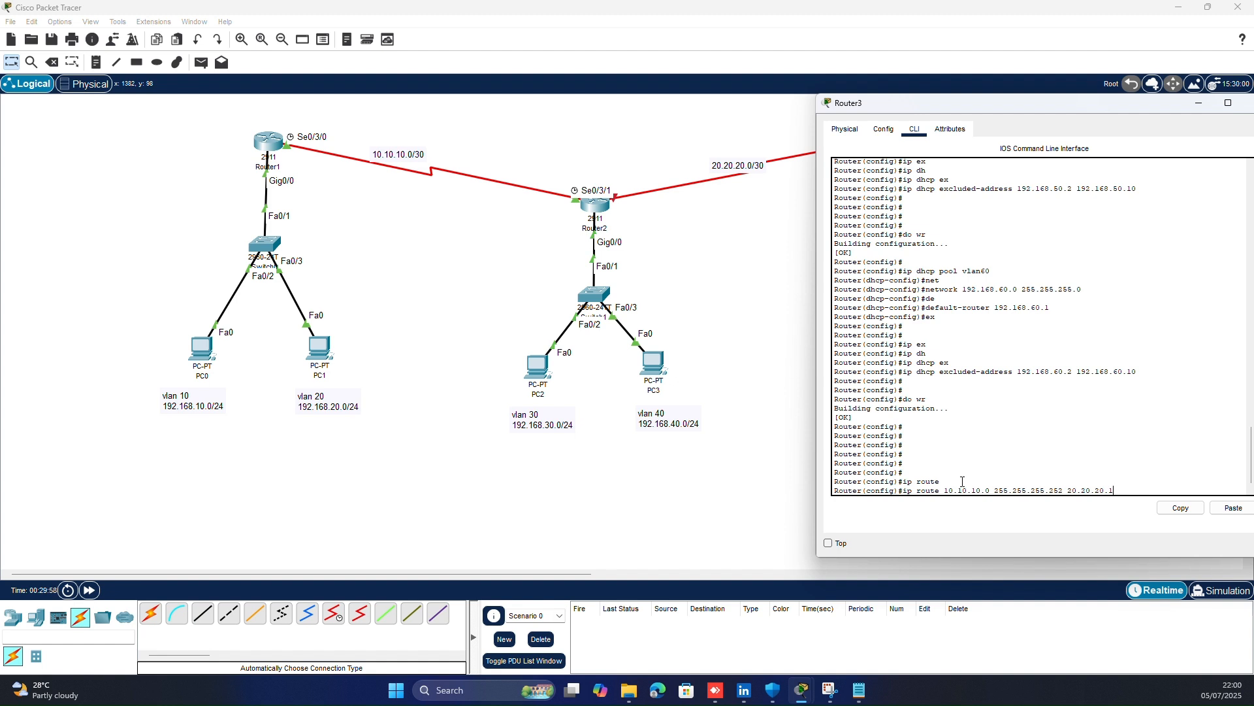
{"action": "type", "text": "20.20.20.1"}
{"action": "key", "text": "Return"}
- Add a static route on Router3 to 192.168.10.0 255.255.255.0 via 20.20.20.1
{"action": "key", "text": "Up"}
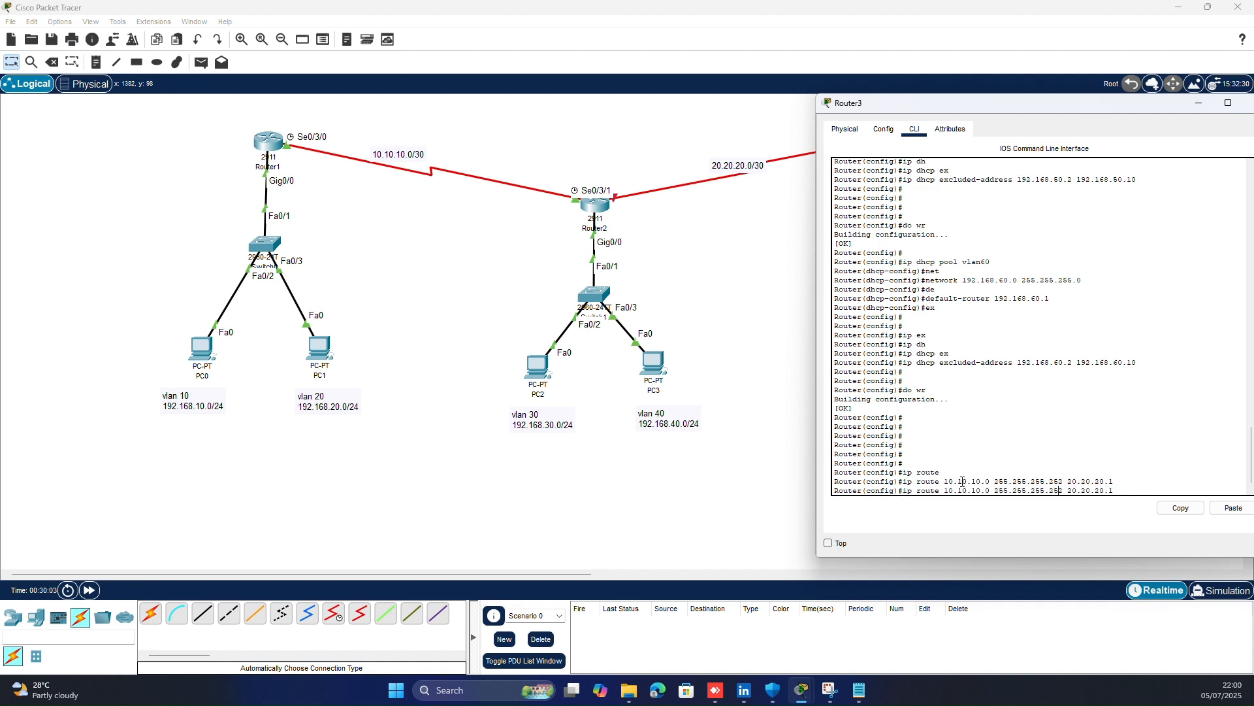
{"action": "key", "text": "BackSpace"}
{"action": "key", "text": "BackSpace"}
{"action": "key", "text": "BackSpace"}
{"action": "key", "text": "BackSpace"}
{"action": "key", "text": "BackSpace"}
{"action": "key", "text": "BackSpace"}
{"action": "key", "text": "BackSpace"}
{"action": "key", "text": "BackSpace"}
{"action": "key", "text": "BackSpace"}
{"action": "key", "text": "BackSpace"}
{"action": "key", "text": "BackSpace"}
{"action": "key", "text": "BackSpace"}
{"action": "key", "text": "BackSpace"}
{"action": "key", "text": "BackSpace"}
{"action": "key", "text": "BackSpace"}
{"action": "key", "text": "BackSpace"}
{"action": "key", "text": "BackSpace"}
{"action": "key", "text": "BackSpace"}
{"action": "key", "text": "BackSpace"}
{"action": "key", "text": "BackSpace"}
{"action": "type", "text": "92.168.10.0 255.255.255.0 20.20.20.1"}
{"action": "key", "text": "Return"}
- Reuse the last route command to add a route to 192.168.20.0 255.255.255.0 via 20.20.20.1
{"action": "key", "text": "Up"}
{"action": "key", "text": "Left"}
{"action": "key", "text": "Left"}
{"action": "key", "text": "Left"}
{"action": "key", "text": "Left"}
{"action": "key", "text": "Left"}
{"action": "key", "text": "Left"}
{"action": "key", "text": "Left"}
{"action": "key", "text": "Left"}
{"action": "key", "text": "Left"}
{"action": "key", "text": "Left"}
{"action": "key", "text": "Left"}
{"action": "key", "text": "Left"}
{"action": "key", "text": "Left"}
{"action": "key", "text": "Left"}
{"action": "key", "text": "Left"}
{"action": "key", "text": "Left"}
{"action": "key", "text": "Left"}
{"action": "key", "text": "Left"}
{"action": "key", "text": "Left"}
{"action": "key", "text": "Left"}
{"action": "key", "text": "BackSpace"}
{"action": "type", "text": "2"}
{"action": "key", "text": "Return"}
- Reuse the last route command to add a route to 192.168.30.0 255.255.255.0 via 20.20.20.1
{"action": "key", "text": "Up"}
{"action": "key", "text": "Left"}
{"action": "key", "text": "Left"}
{"action": "key", "text": "Left"}
{"action": "key", "text": "Left"}
{"action": "key", "text": "Left"}
{"action": "key", "text": "Left"}
{"action": "key", "text": "Left"}
{"action": "key", "text": "Left"}
{"action": "key", "text": "Left"}
{"action": "key", "text": "Left"}
{"action": "key", "text": "Left"}
{"action": "key", "text": "Left"}
{"action": "key", "text": "Left"}
{"action": "key", "text": "Left"}
{"action": "key", "text": "Left"}
{"action": "key", "text": "Left"}
{"action": "key", "text": "Left"}
{"action": "key", "text": "Left"}
{"action": "key", "text": "Left"}
{"action": "key", "text": "Left"}
{"action": "key", "text": "Left"}
{"action": "key", "text": "Left"}
{"action": "key", "text": "Left"}
{"action": "key", "text": "Left"}
{"action": "key", "text": "Left"}
{"action": "key", "text": "Left"}
{"action": "key", "text": "Left"}
{"action": "key", "text": "Left"}
{"action": "key", "text": "BackSpace"}
{"action": "type", "text": "3"}
{"action": "key", "text": "Return"}
- Reuse the last route command to add a route to 192.168.40.0 255.255.255.0 via 20.20.20.1
{"action": "key", "text": "Up"}
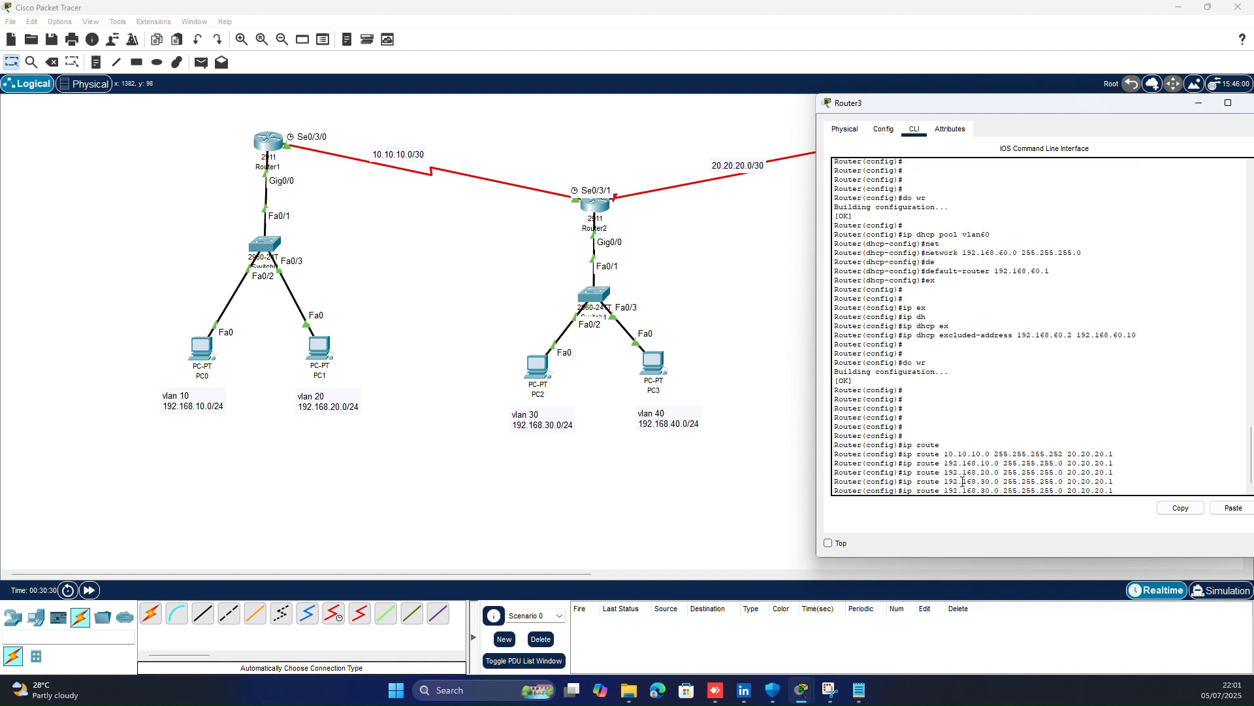
{"action": "key", "text": "Left"}
{"action": "key", "text": "Left"}
{"action": "key", "text": "Left"}
{"action": "key", "text": "Left"}
{"action": "key", "text": "Left"}
{"action": "key", "text": "Left"}
{"action": "key", "text": "Left"}
{"action": "key", "text": "Left"}
{"action": "key", "text": "Left"}
{"action": "key", "text": "Left"}
{"action": "key", "text": "Left"}
{"action": "key", "text": "Left"}
{"action": "key", "text": "Left"}
{"action": "key", "text": "Left"}
{"action": "key", "text": "Left"}
{"action": "key", "text": "Left"}
{"action": "key", "text": "Left"}
{"action": "key", "text": "Left"}
{"action": "key", "text": "Left"}
{"action": "key", "text": "Left"}
{"action": "key", "text": "BackSpace"}
{"action": "type", "text": "4"}
{"action": "key", "text": "Return"}
- Save Router3's configuration with do wr and minimize its window
{"action": "key", "text": "Return"}
{"action": "key", "text": "Return"}
{"action": "key", "text": "Return"}
{"action": "type", "text": "do wr"}
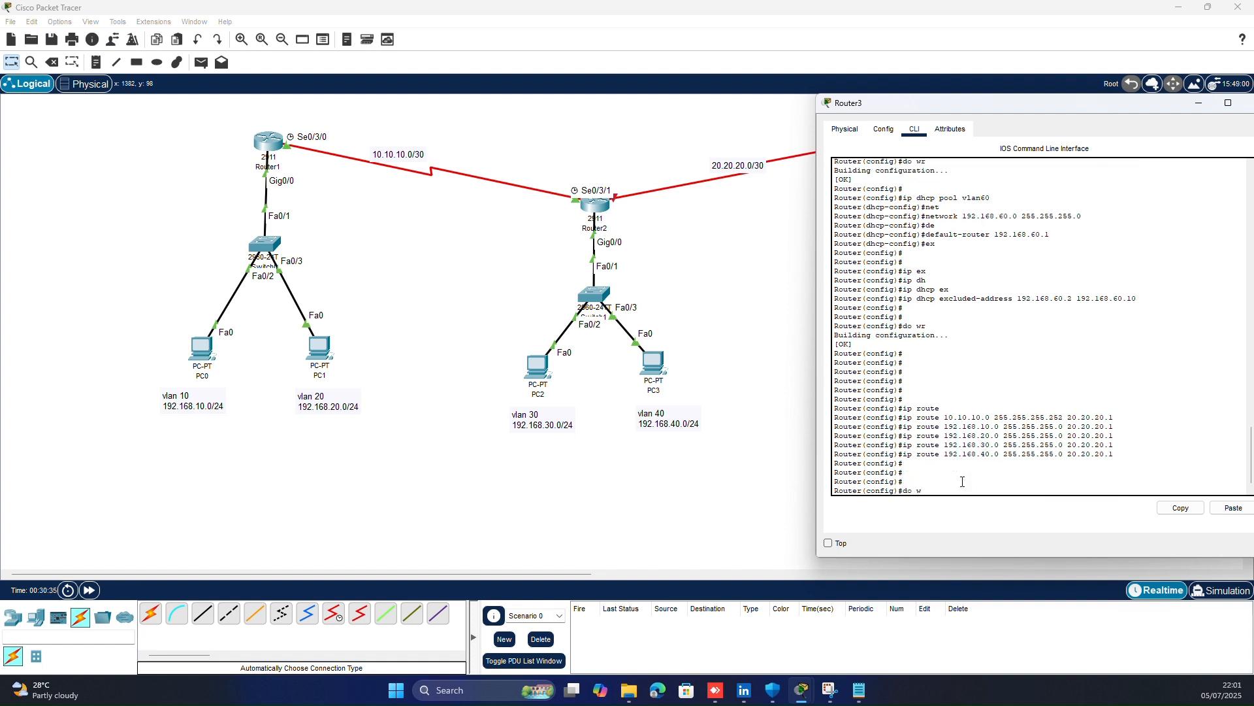
{"action": "key", "text": "Return"}
{"action": "key", "text": "Return"}
{"action": "left_click", "coordinate": [1199, 103]}
- Open PC0's command prompt and ping 192.168.20.2 to test reachability of VLAN 20
{"action": "left_click", "coordinate": [202, 348]}
{"action": "left_click_drag", "start_coordinate": [646, 153], "coordinate": [226, 106]}
{"action": "left_click", "coordinate": [575, 194]}
{"action": "left_click", "coordinate": [336, 182]}
{"action": "type", "text": "p"}
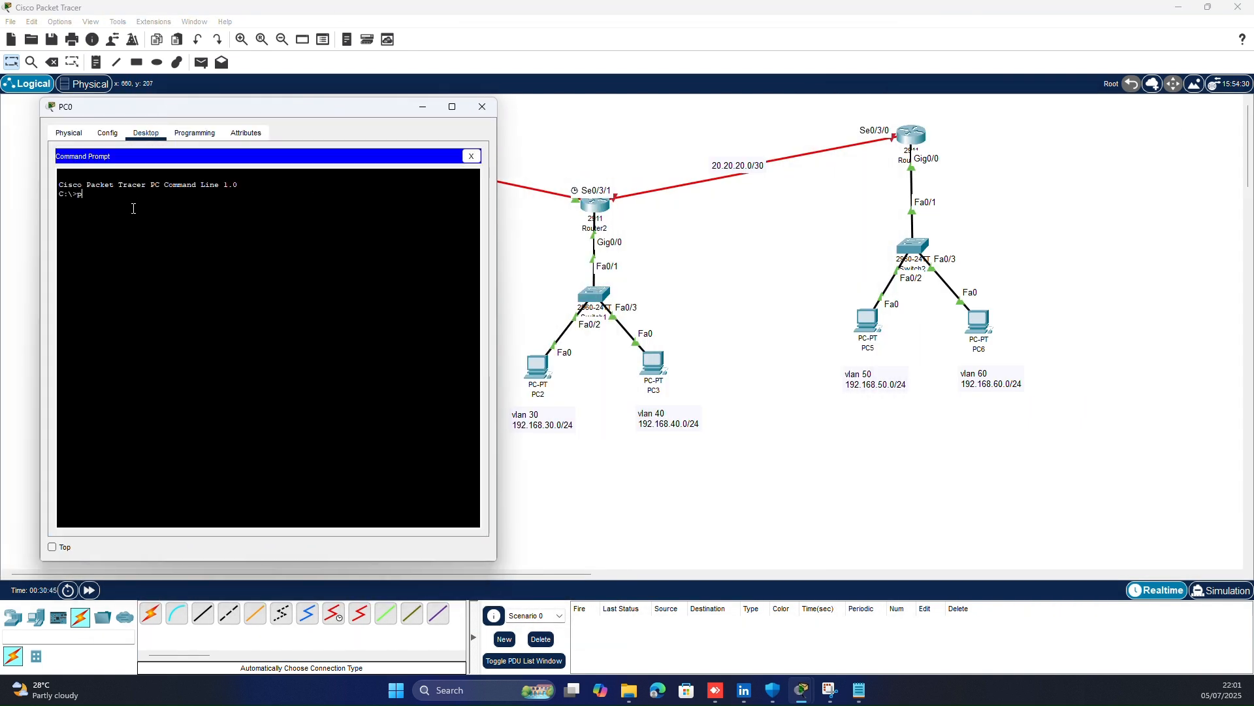
{"action": "type", "text": "ing 192.168.20.2"}
{"action": "key", "text": "Return"}
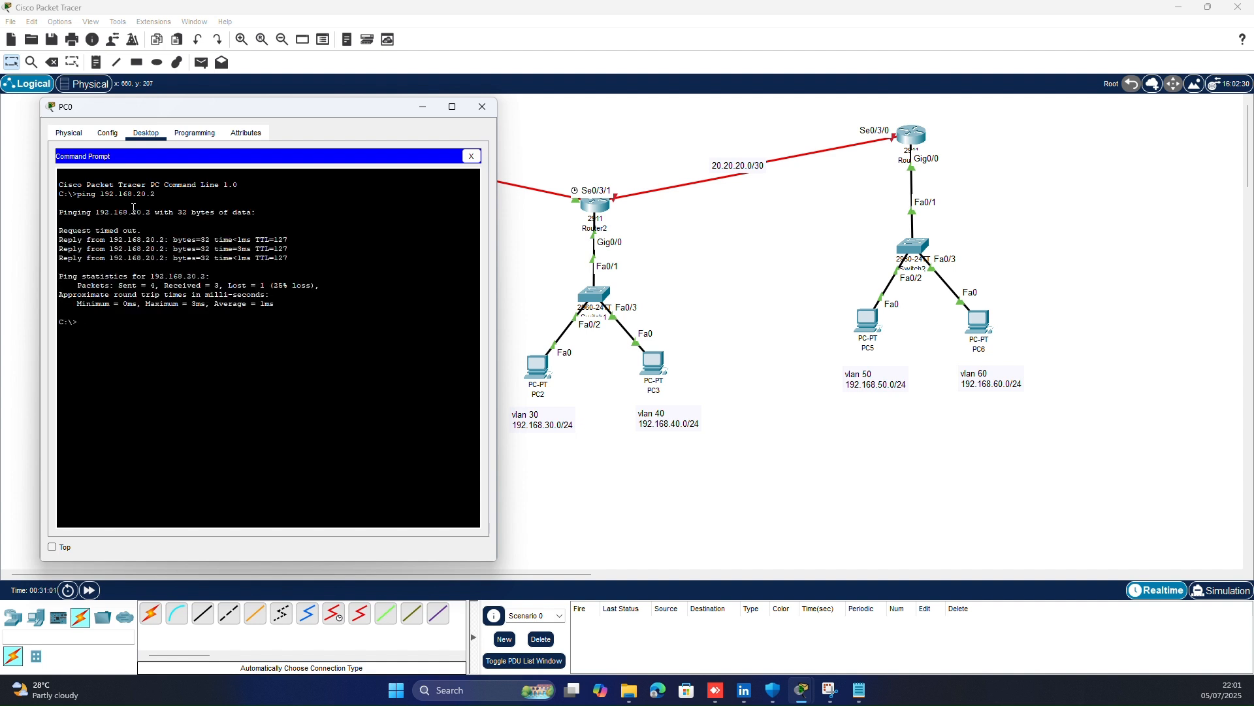
- Ping 192.168.30.2 from PC0 to test reachability of VLAN 30
{"action": "key", "text": "Up"}
{"action": "key", "text": "BackSpace"}
{"action": "key", "text": "BackSpace"}
{"action": "key", "text": "BackSpace"}
{"action": "key", "text": "BackSpace"}
{"action": "type", "text": "30.2"}
{"action": "key", "text": "Return"}
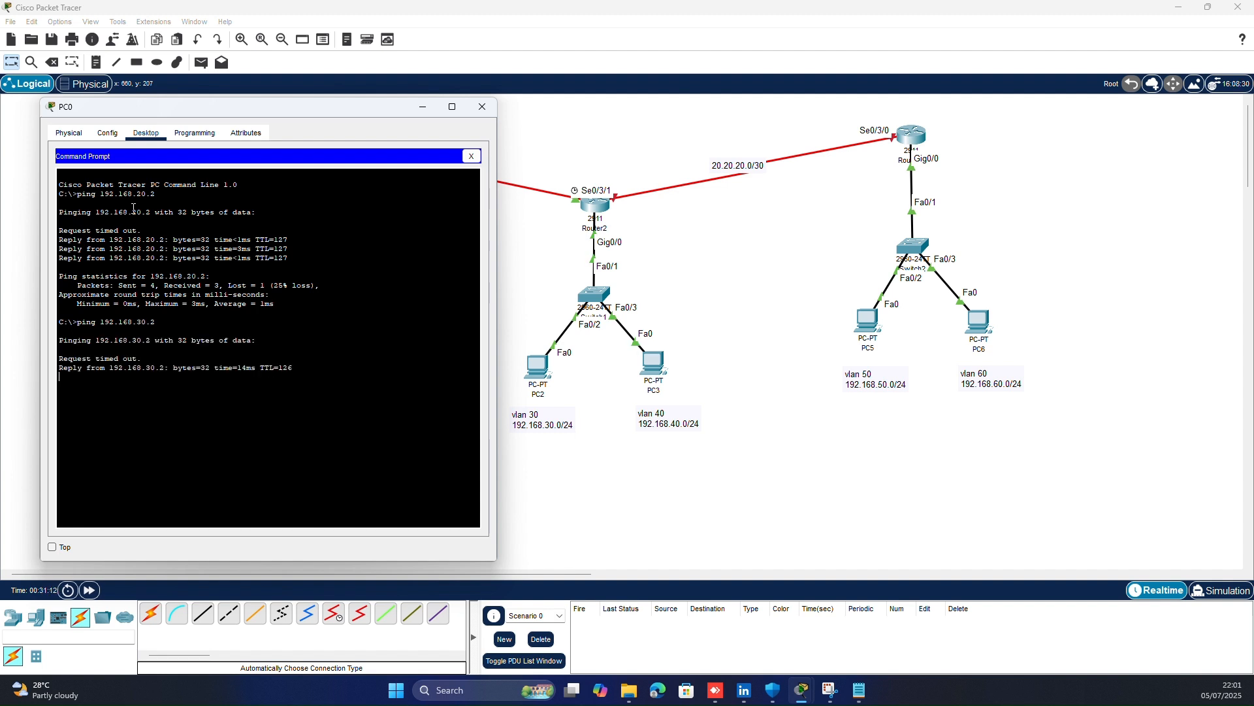
- Ping 192.168.40.2 from PC0 to test reachability of VLAN 40
{"action": "key", "text": "Up"}
{"action": "key", "text": "BackSpace"}
{"action": "key", "text": "BackSpace"}
{"action": "key", "text": "BackSpace"}
{"action": "key", "text": "BackSpace"}
{"action": "type", "text": "40.2"}
{"action": "key", "text": "Return"}
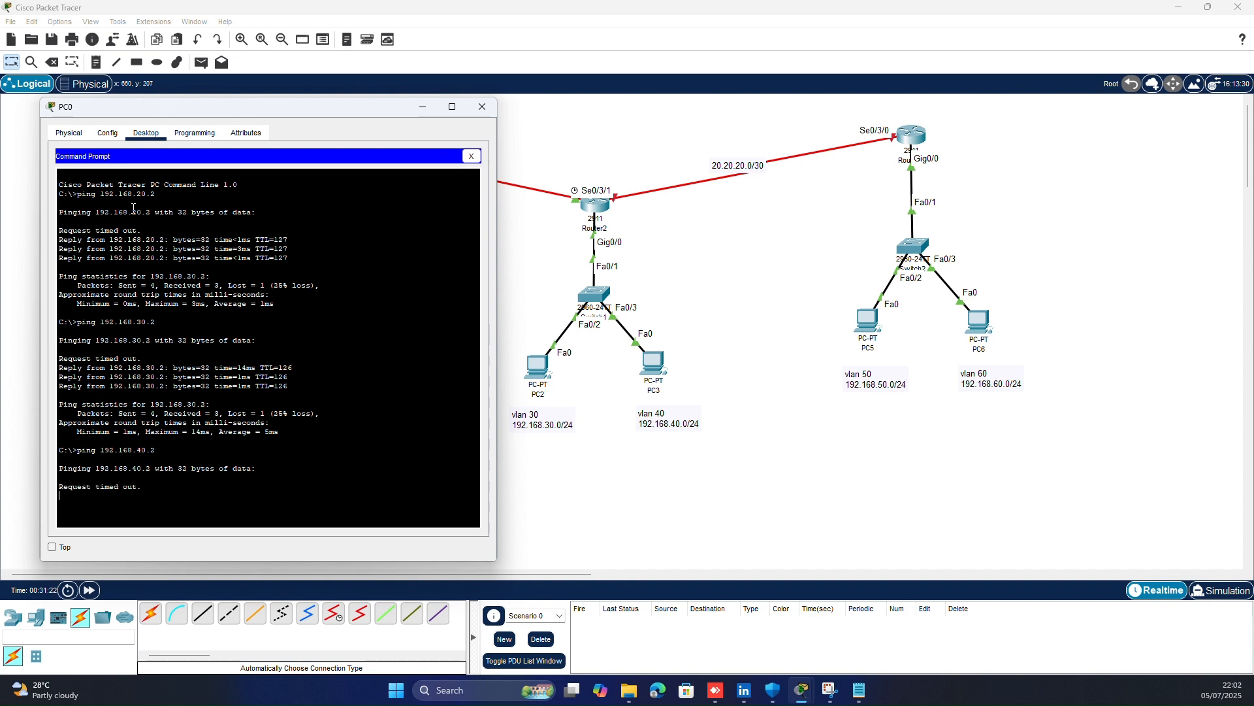
- Ping 192.168.50.2 from PC0 to test reachability of VLAN 50
{"action": "key", "text": "Up"}
{"action": "key", "text": "BackSpace"}
{"action": "type", "text": "50.2"}
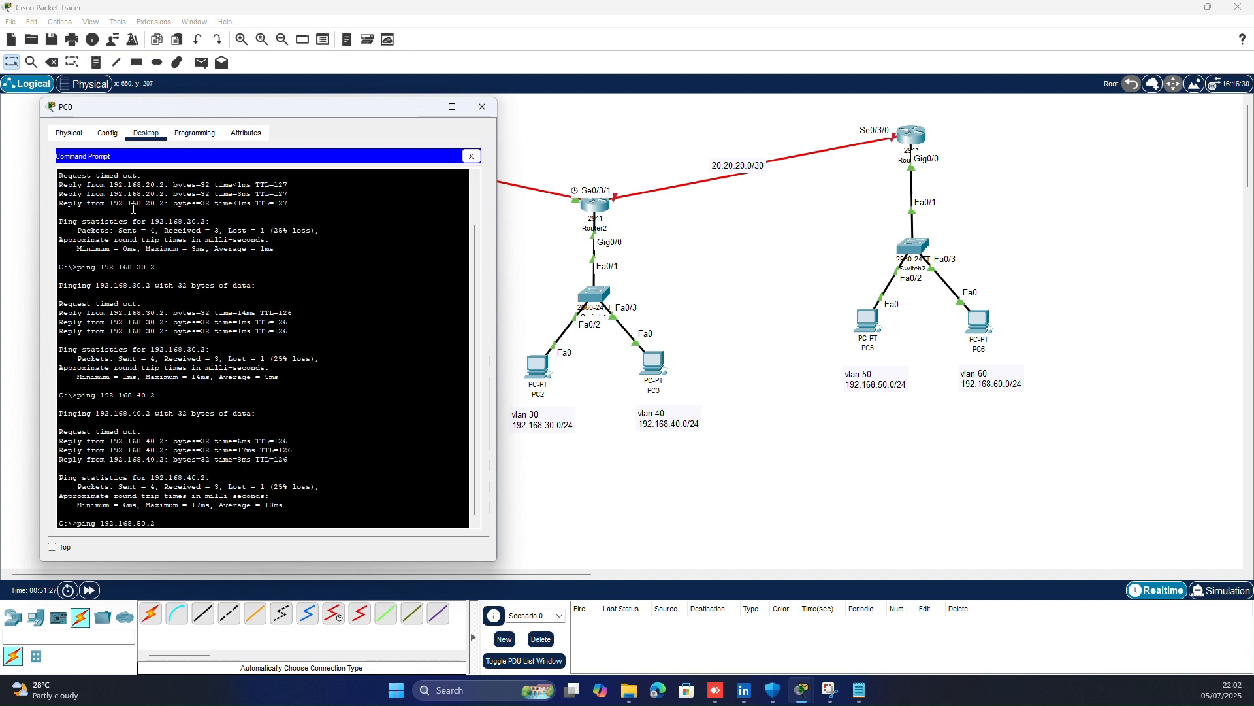
{"action": "key", "text": "Return"}
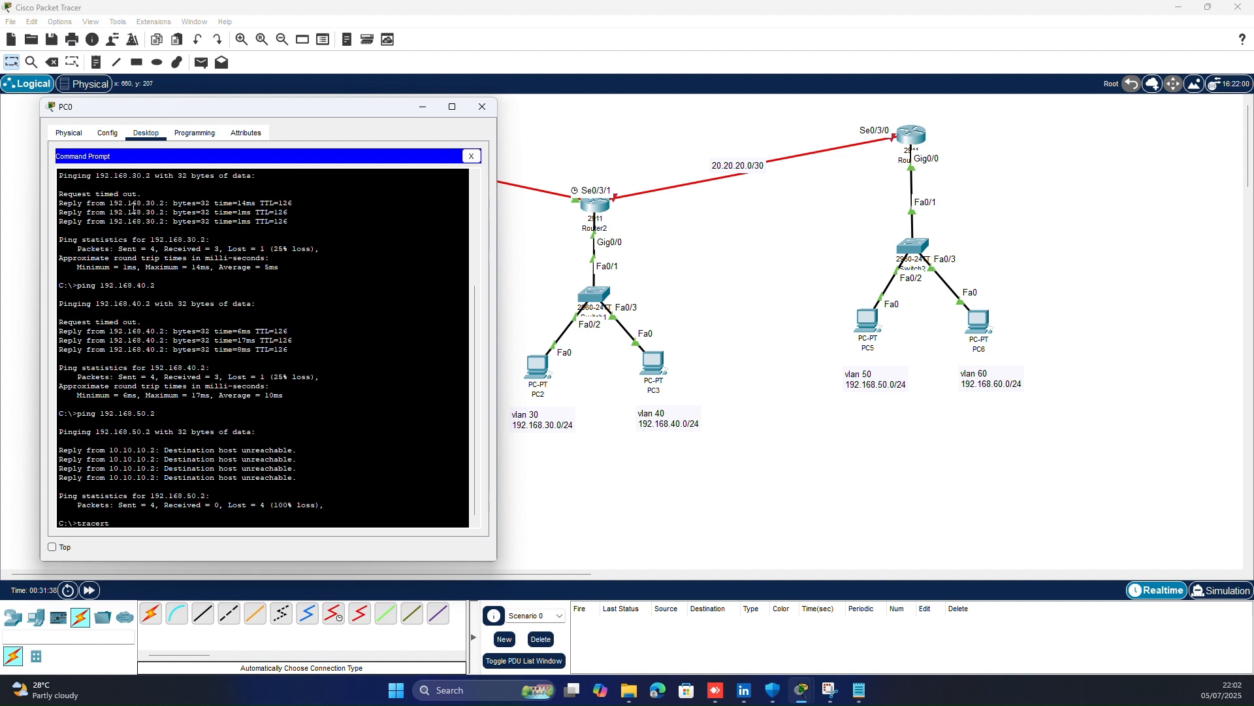
- Trace the route from PC0 to 192.168.40.2 twice
{"action": "type", "text": "tracert 192.168.40.2"}
{"action": "key", "text": "Return"}
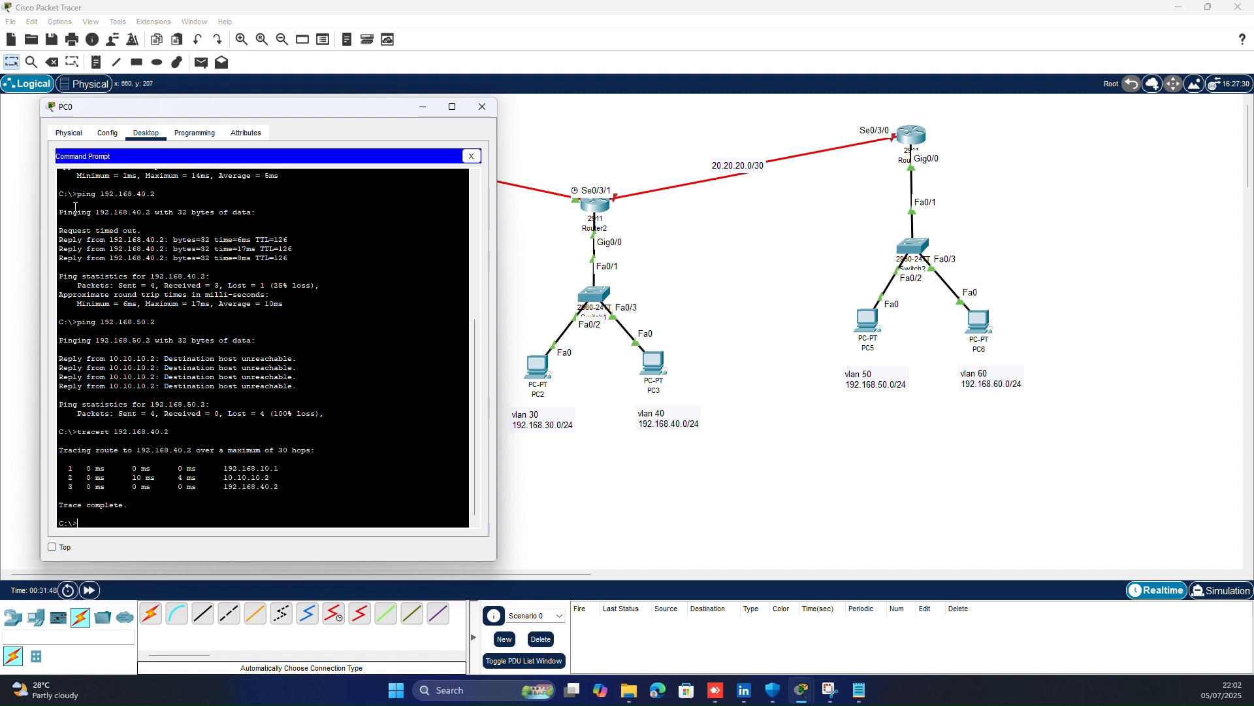
{"action": "key", "text": "Up"}
{"action": "key", "text": "Return"}
- Repeat the ping from PC0 to 192.168.50.2
{"action": "key", "text": "Up"}
{"action": "key", "text": "Up"}
{"action": "key", "text": "Up"}
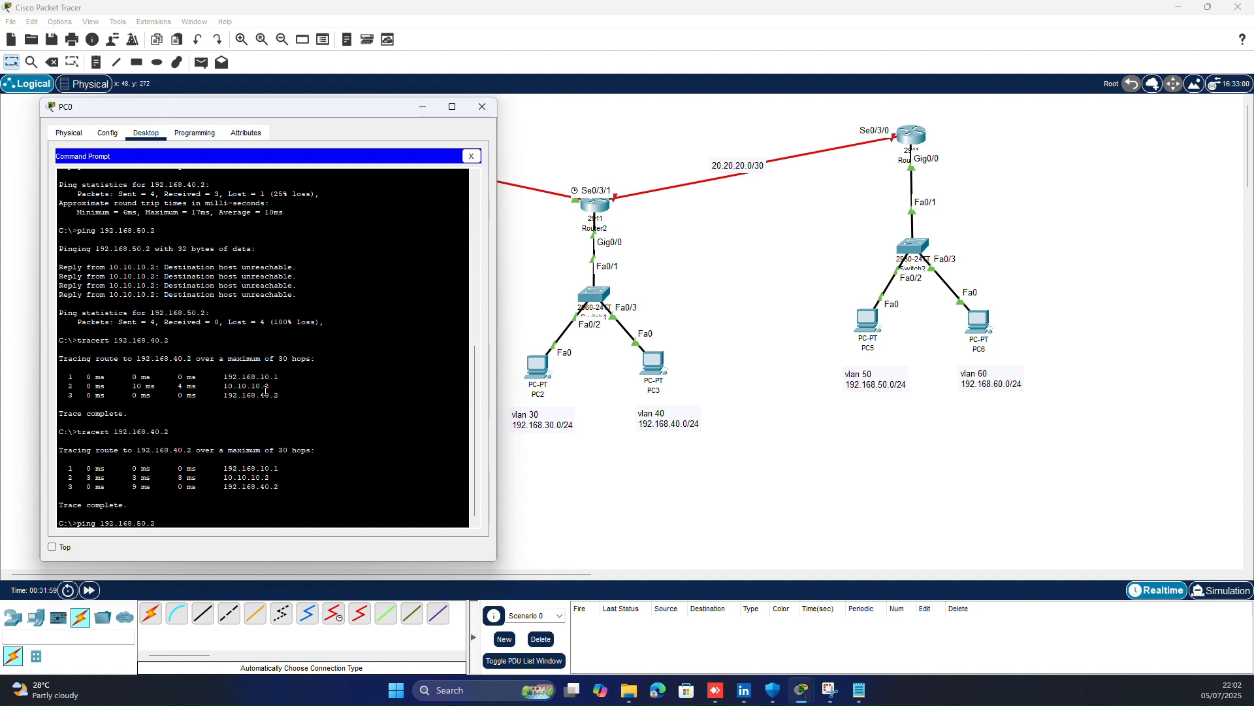
{"action": "key", "text": "Return"}
- Trace the route from PC0 to 192.168.50.2, and minimize PC0's window
{"action": "key", "text": "Up"}
{"action": "key", "text": "Up"}
{"action": "key", "text": "Left"}
{"action": "key", "text": "Left"}
{"action": "key", "text": "Left"}
{"action": "key", "text": "BackSpace"}
{"action": "type", "text": "5"}
{"action": "key", "text": "Return"}
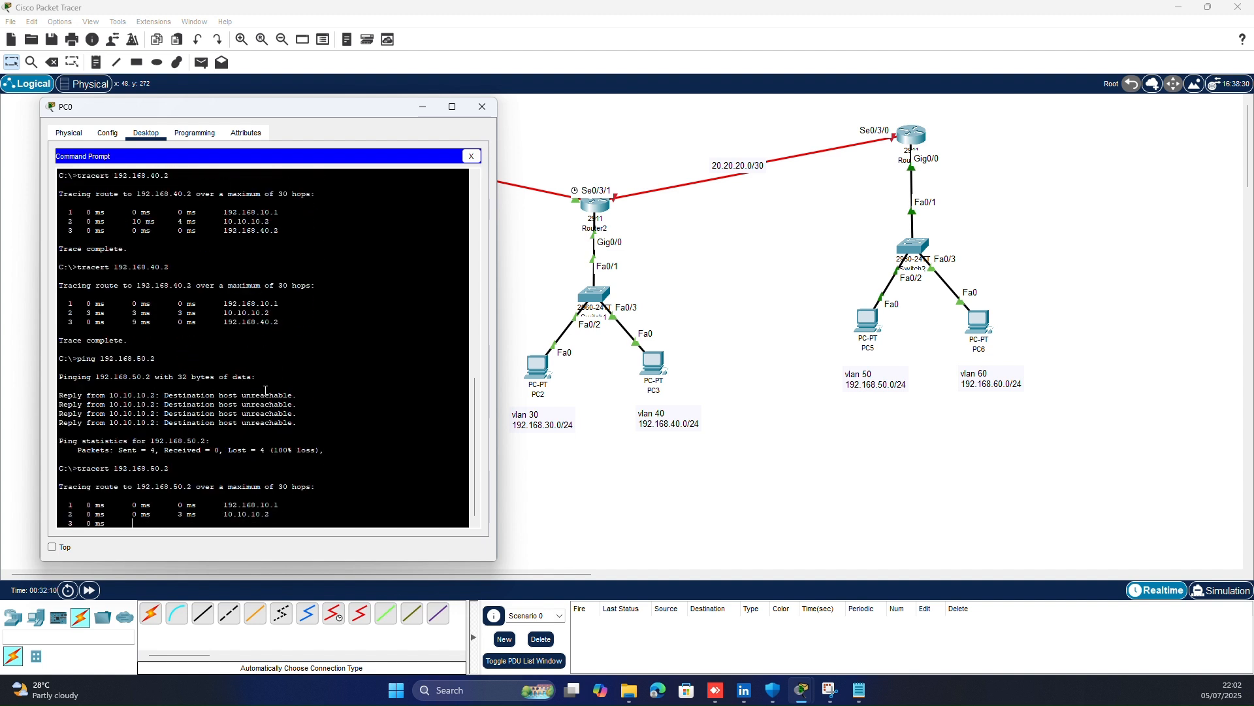
{"action": "left_click", "coordinate": [423, 106]}
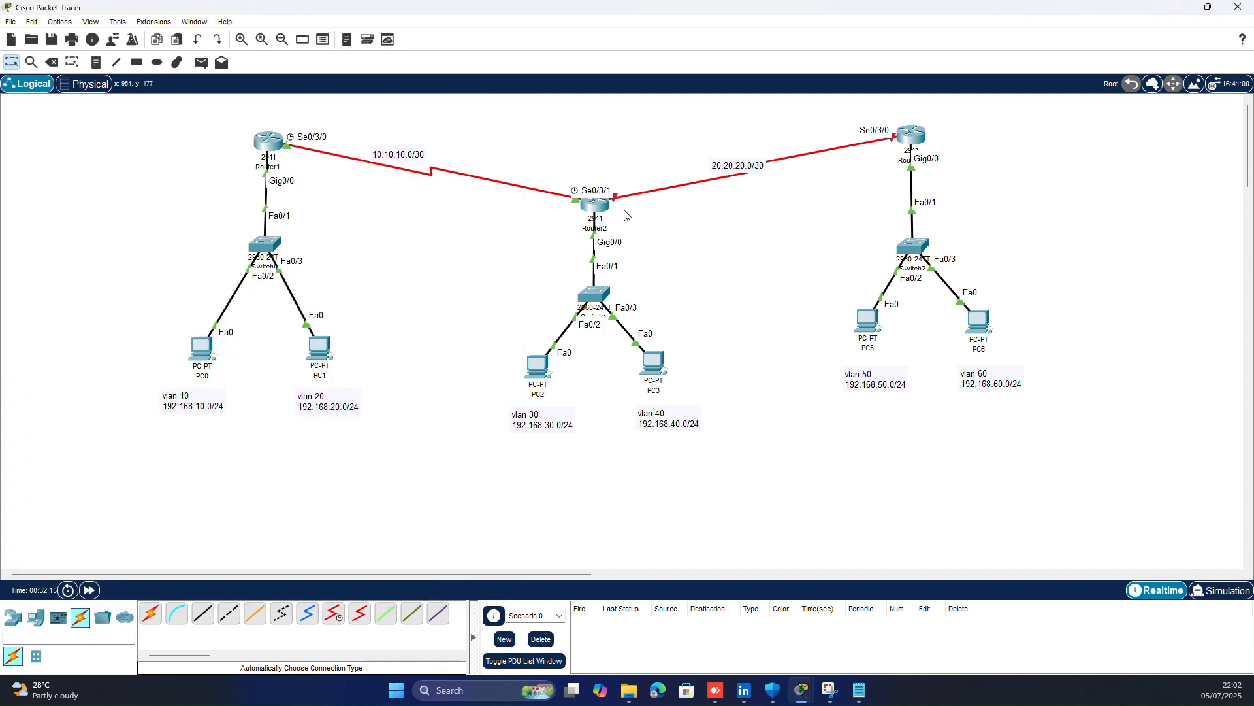
- Open Router2's command line and display its running configuration to check the serial interfaces and static routes
{"action": "left_click", "coordinate": [594, 212]}
{"action": "left_click_drag", "start_coordinate": [625, 149], "coordinate": [471, 118]}
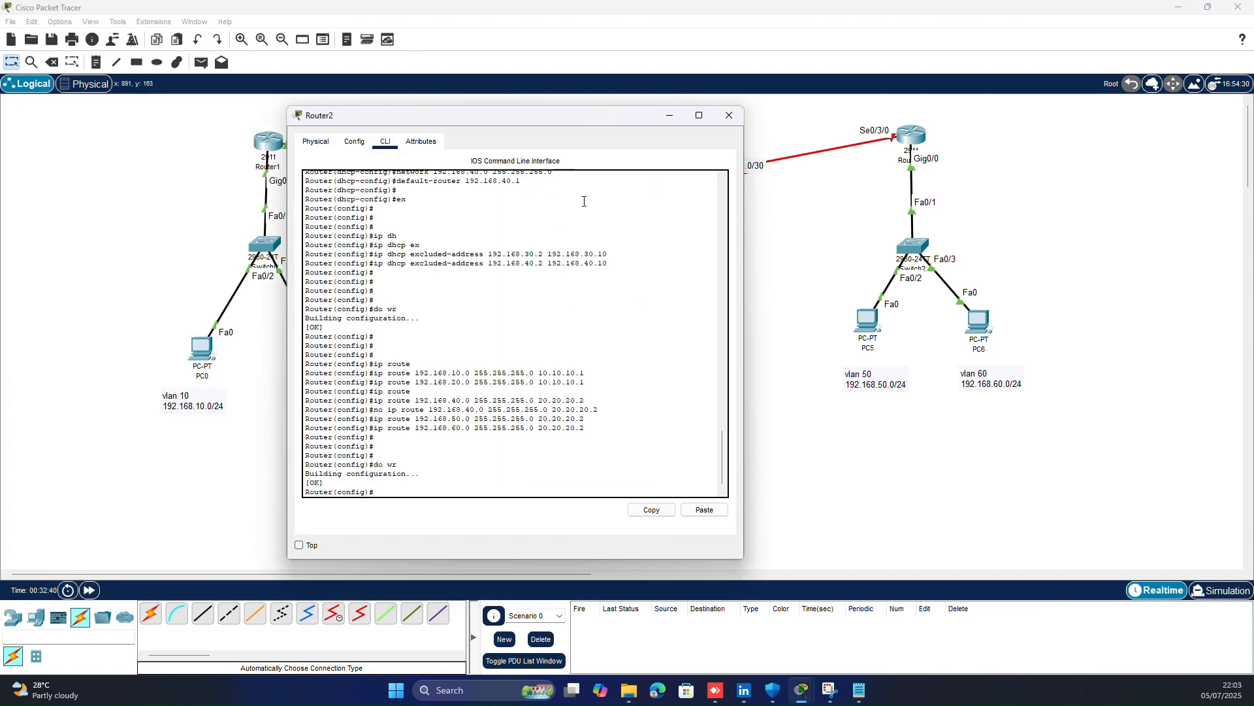
{"action": "key", "text": "Return"}
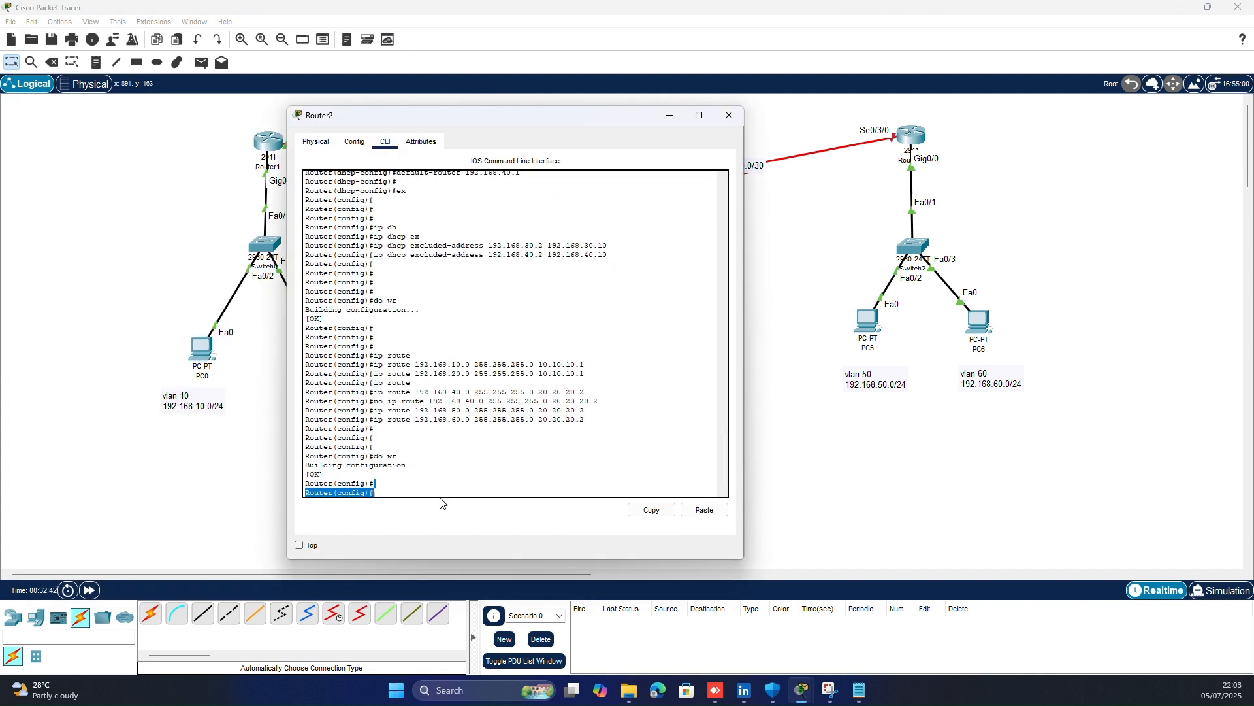
{"action": "type", "text": "do show run"}
{"action": "key", "text": "Return"}
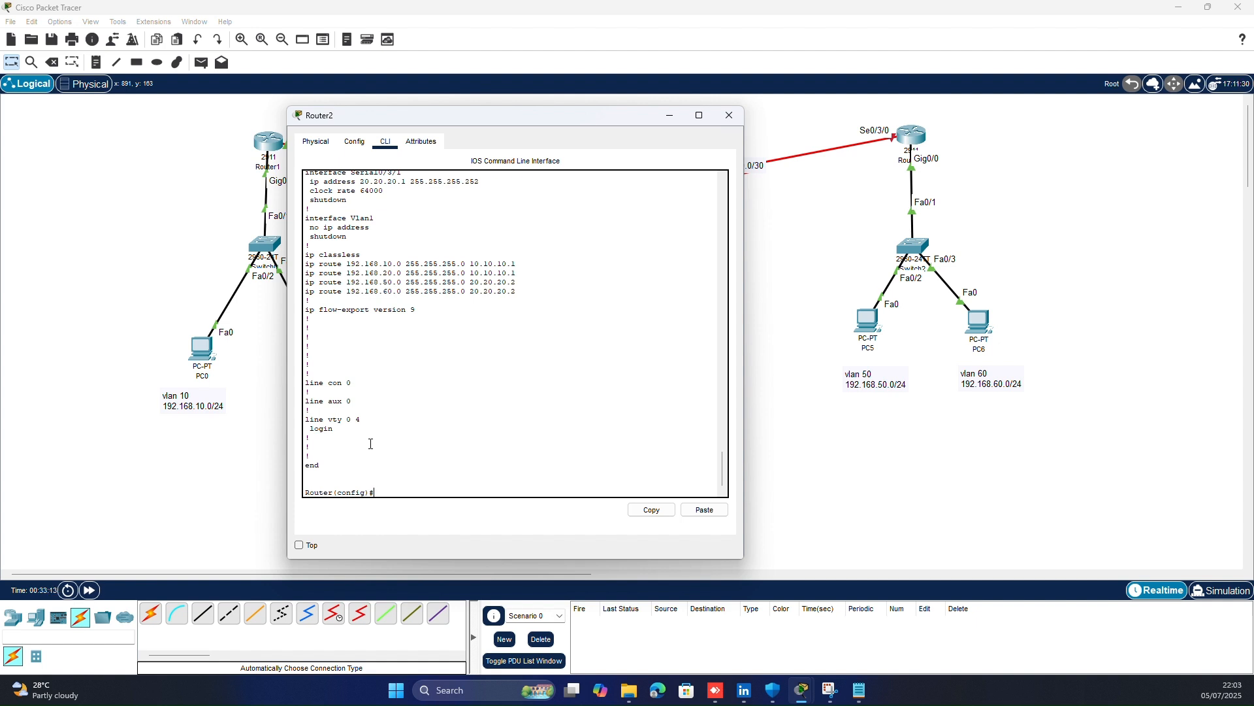
{"action": "scroll", "coordinate": [489, 377], "scroll_direction": "up", "scroll_amount": 3}
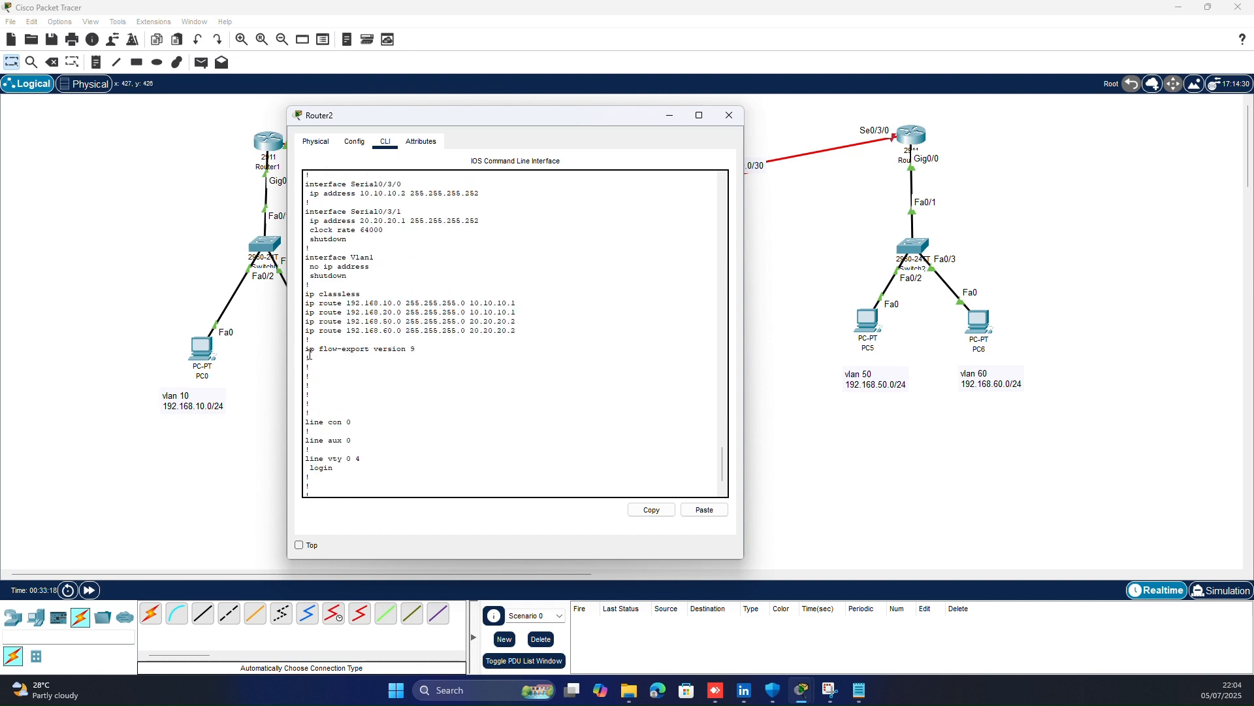
- Check the interface settings in Router2's running configuration, and inspect the port summaries of Router3 and Switch2
{"action": "scroll", "coordinate": [489, 366], "scroll_direction": "up", "scroll_amount": 4}
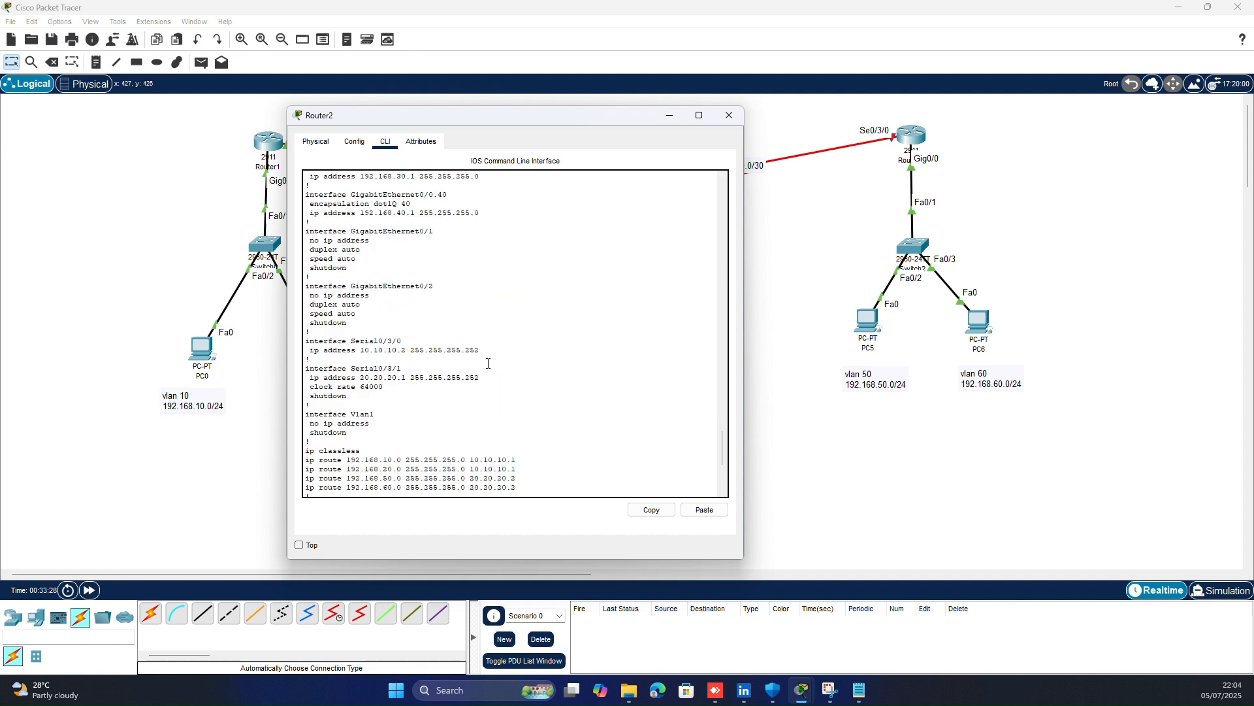
{"action": "left_click", "coordinate": [870, 224]}
{"action": "mouse_move", "coordinate": [922, 134]}
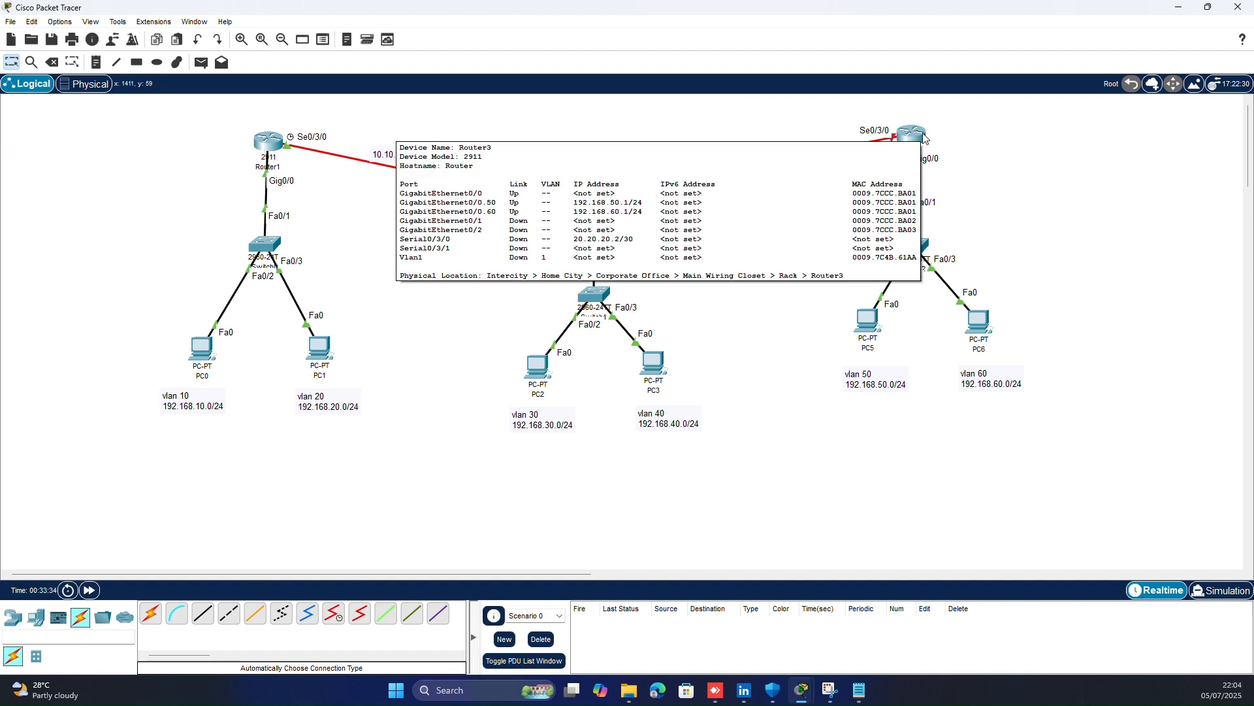
{"action": "mouse_move", "coordinate": [915, 252]}
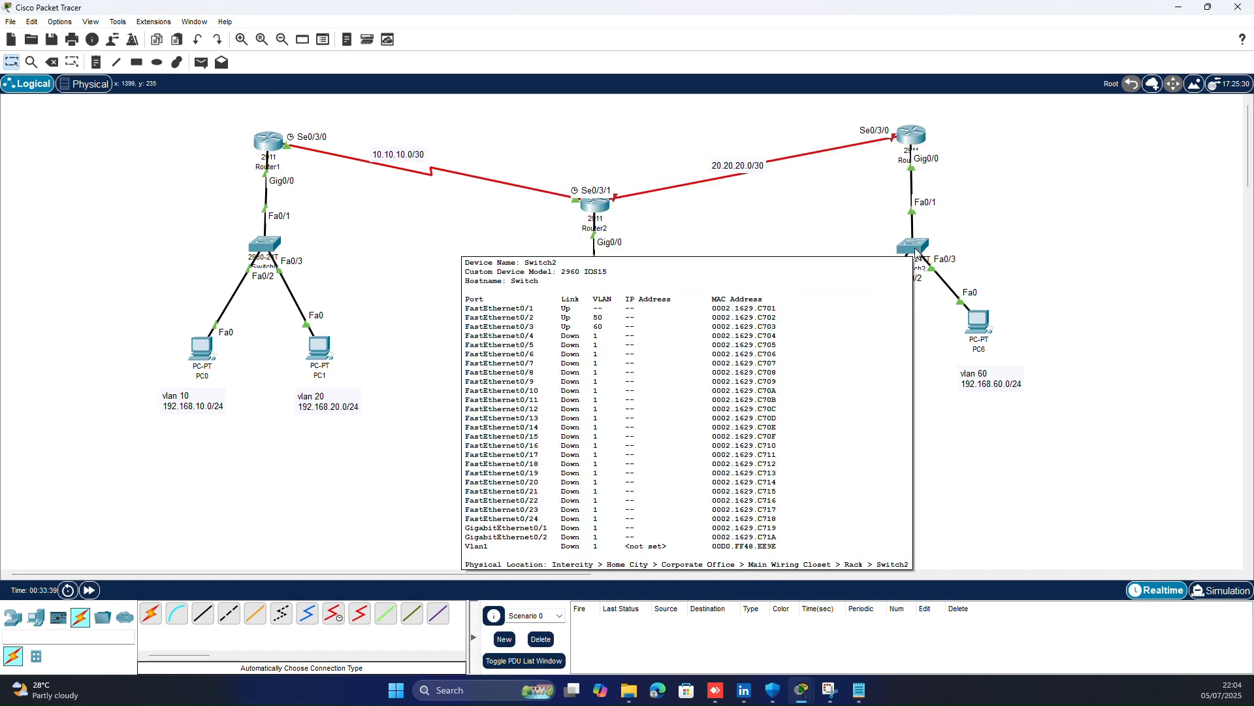
- Ping 192.168.10.2 from PC5's command prompt, and close PC5's window
{"action": "left_click", "coordinate": [863, 321]}
{"action": "left_click", "coordinate": [744, 225]}
{"action": "type", "text": "ping 192.168.10.2"}
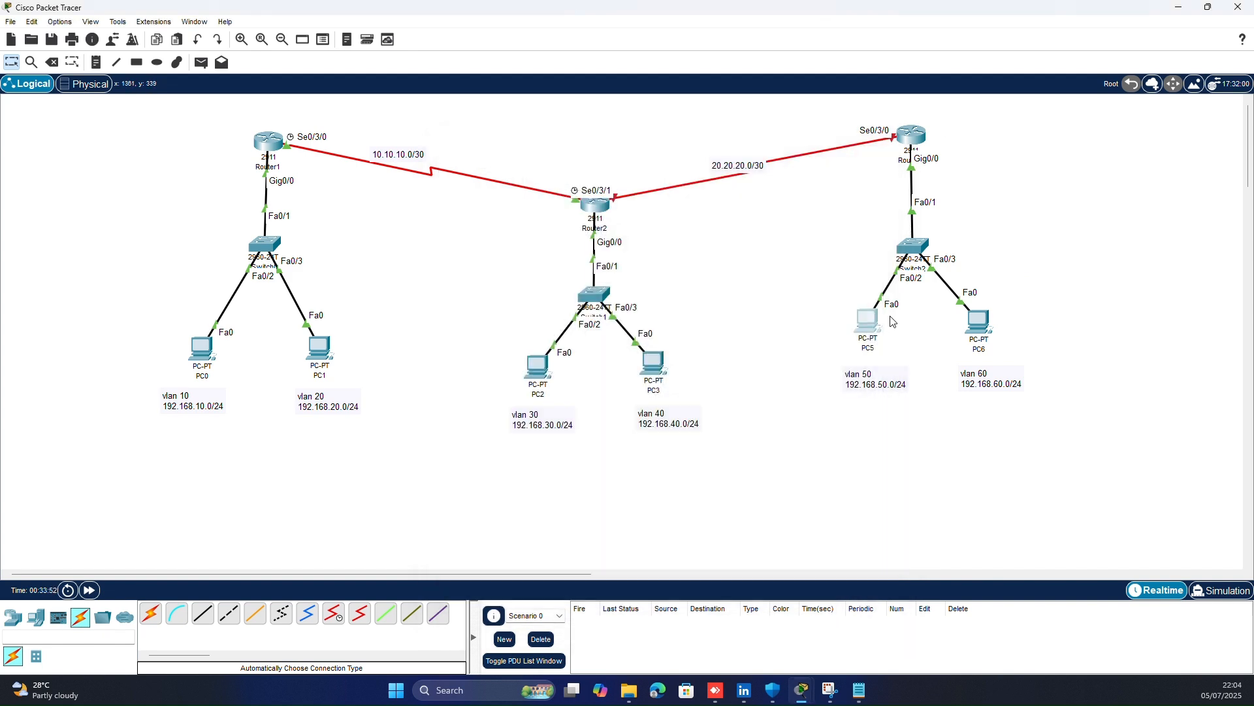
{"action": "left_click", "coordinate": [863, 321]}
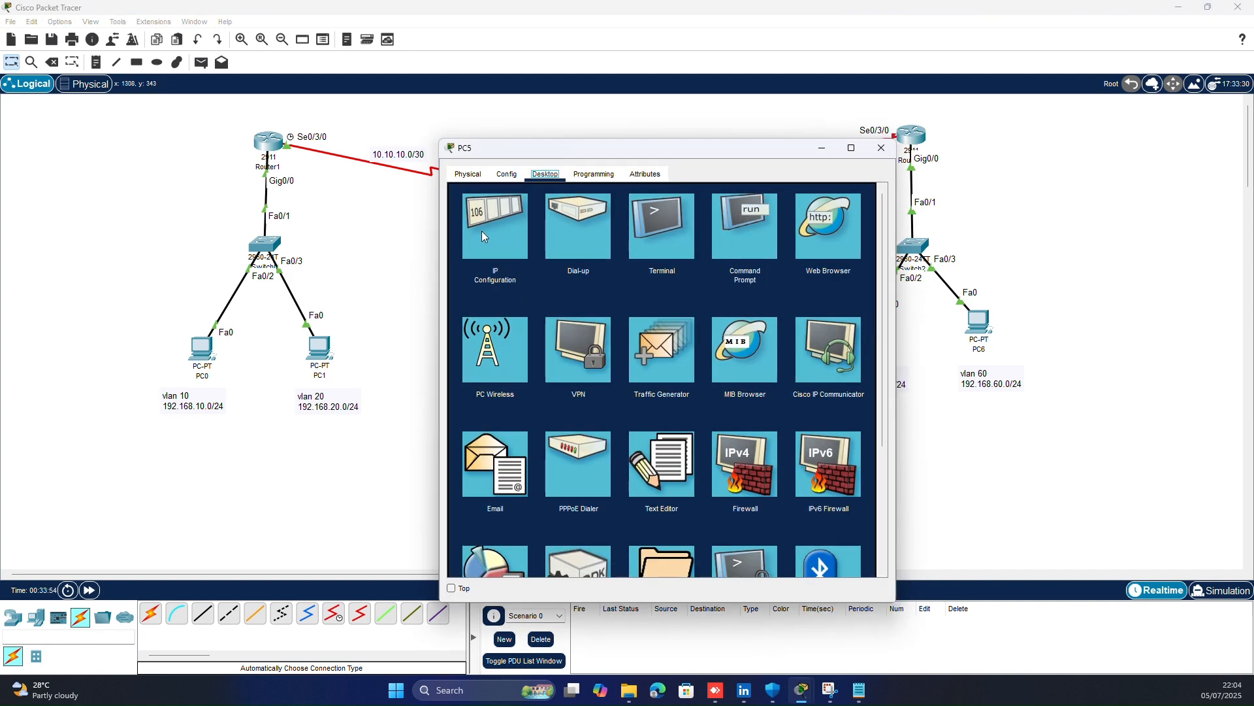
{"action": "left_click", "coordinate": [498, 222]}
{"action": "left_click", "coordinate": [881, 147]}
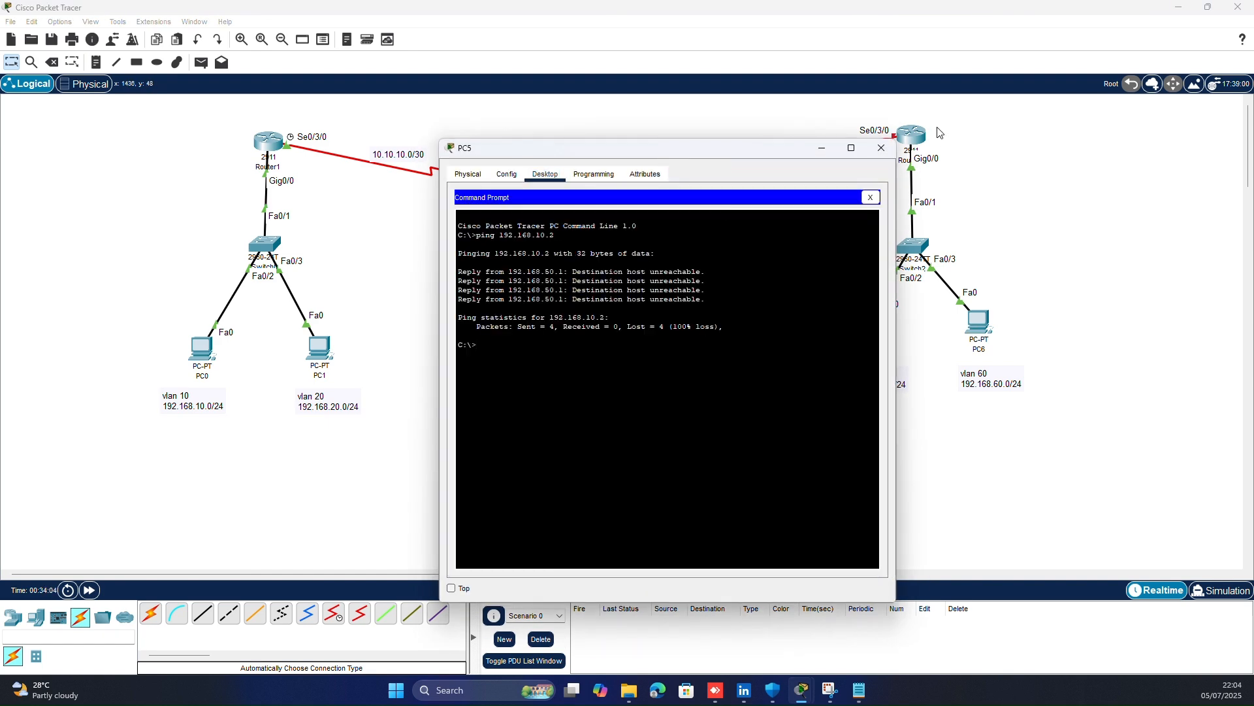
{"action": "left_click", "coordinate": [881, 148]}
- Display Router3's running configuration to check its static routes, interfaces and DHCP pools, and move its window clear of the topology
{"action": "left_click", "coordinate": [917, 142]}
{"action": "type", "text": "do show run"}
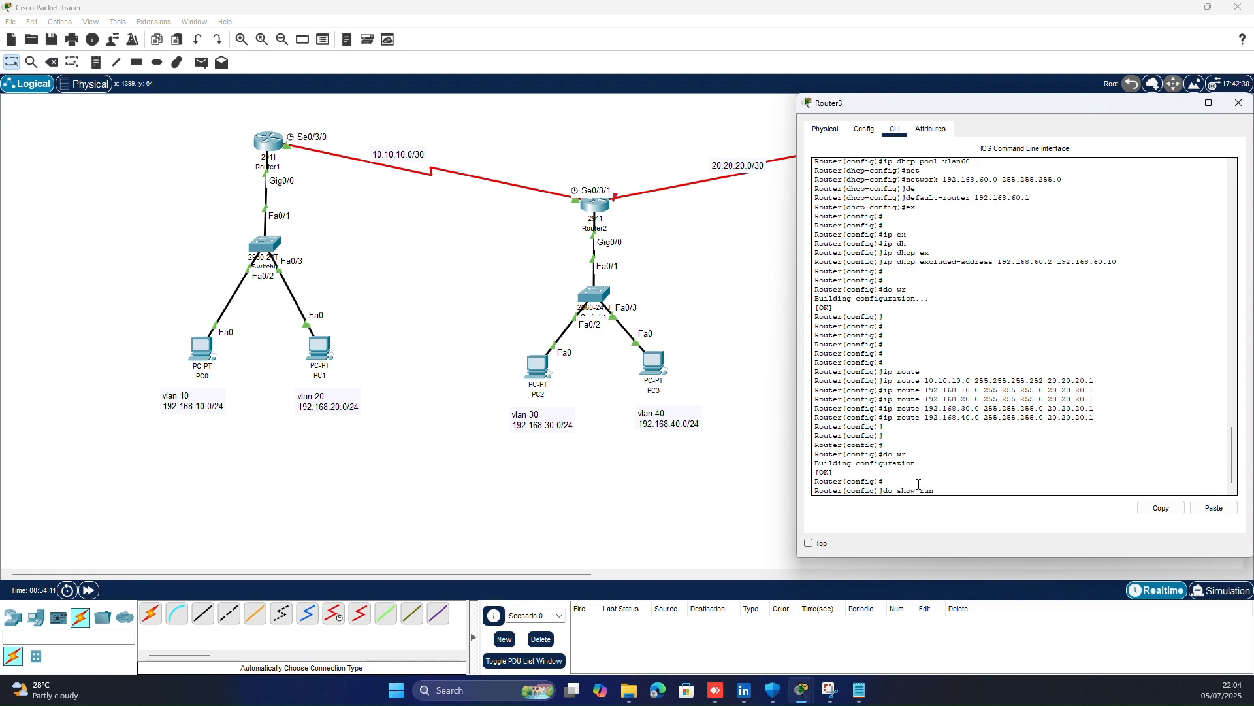
{"action": "key", "text": "Return"}
{"action": "key", "text": "space"}
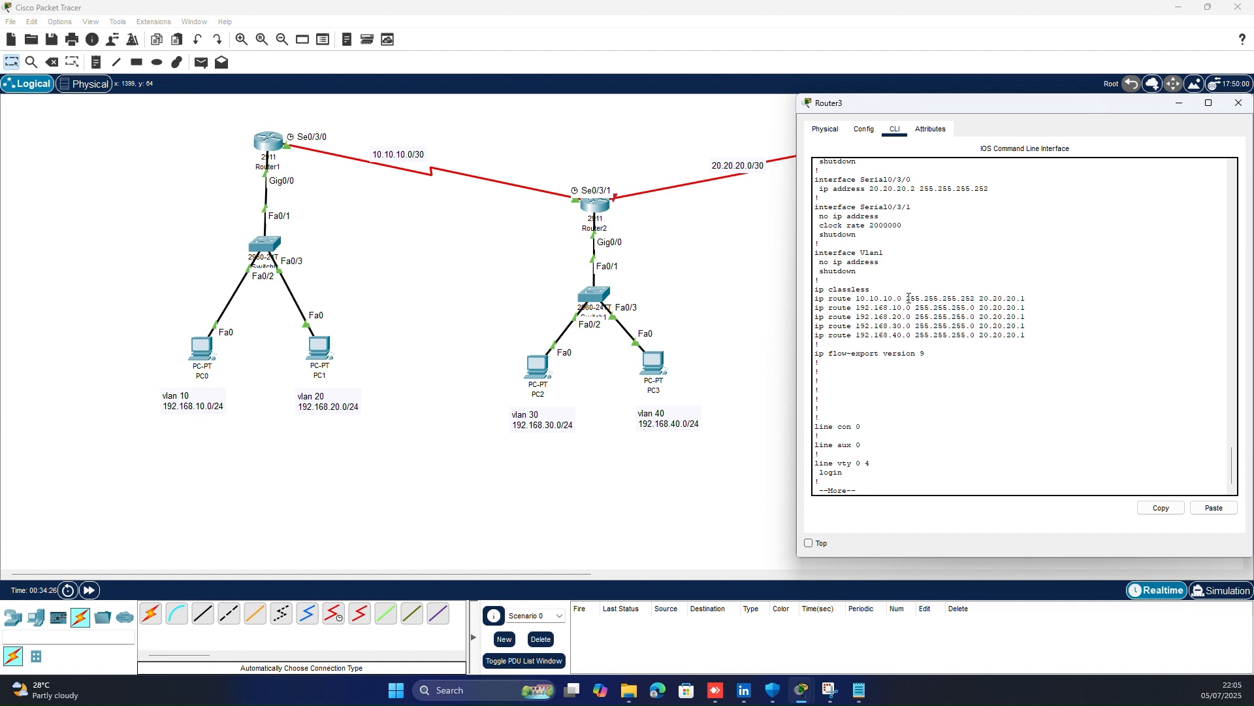
{"action": "scroll", "coordinate": [884, 326], "scroll_direction": "up", "scroll_amount": 4}
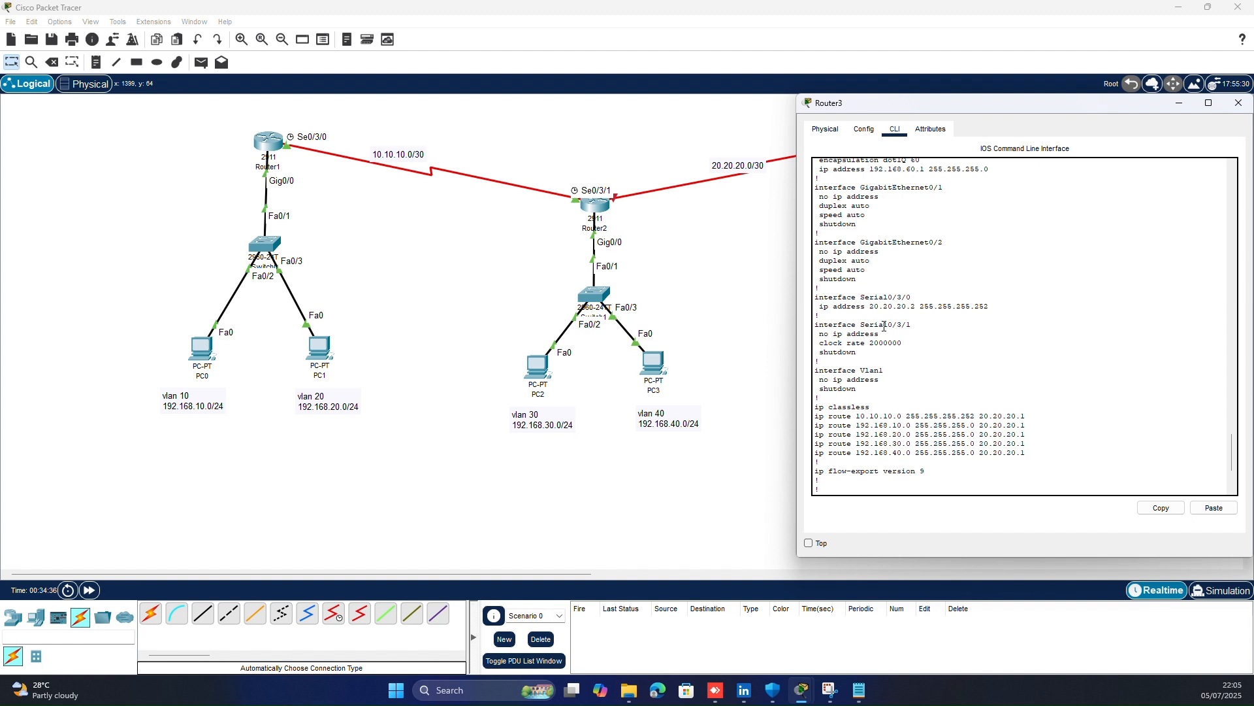
{"action": "scroll", "coordinate": [1021, 256], "scroll_direction": "up", "scroll_amount": 3}
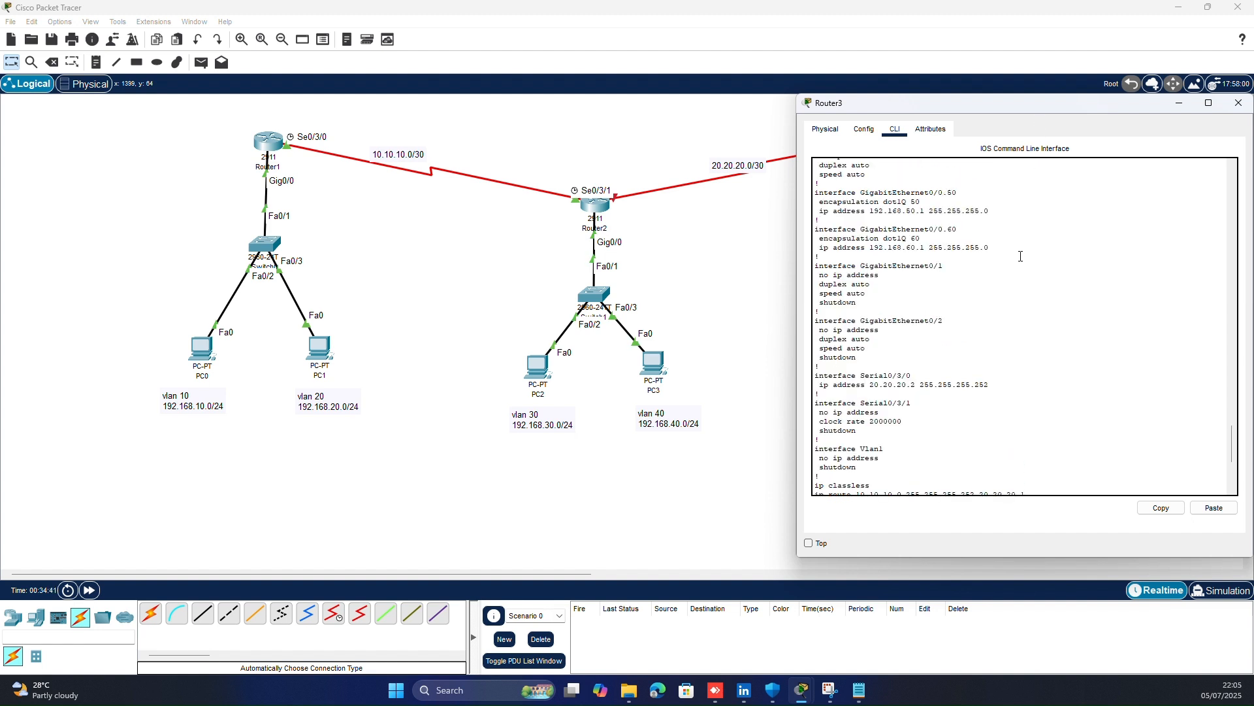
{"action": "scroll", "coordinate": [1018, 247], "scroll_direction": "up", "scroll_amount": 6}
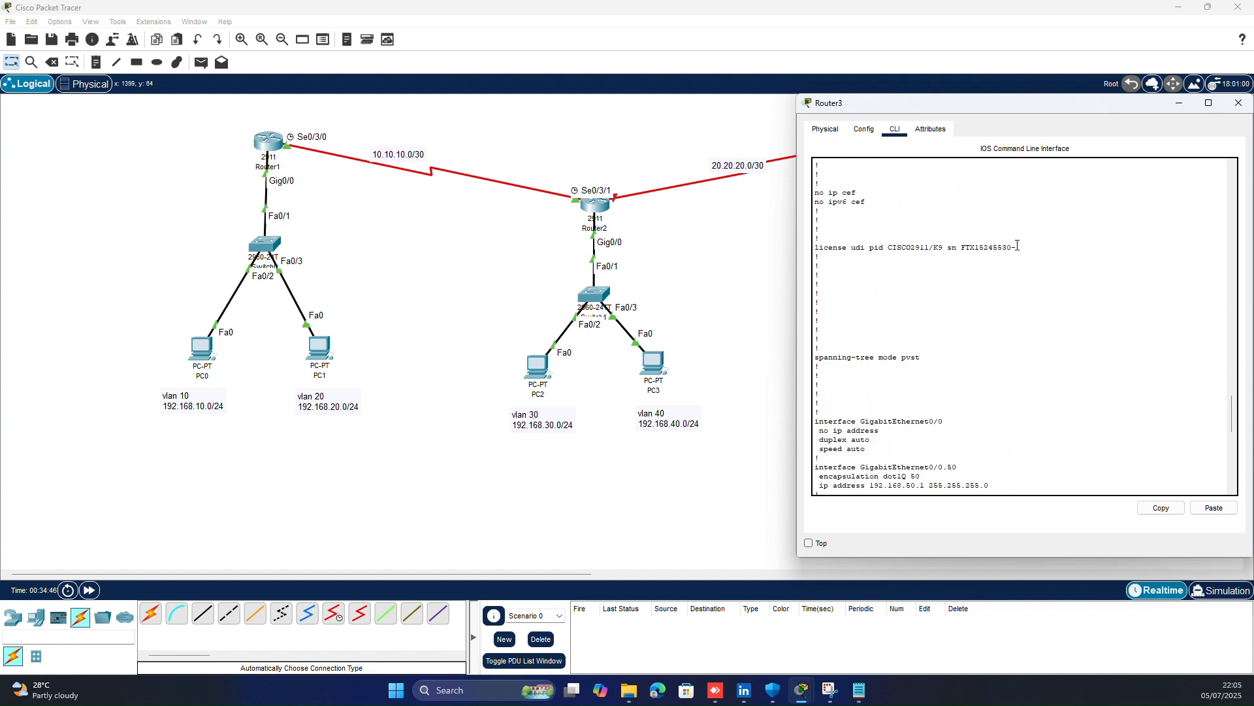
{"action": "left_click_drag", "start_coordinate": [1058, 114], "coordinate": [1063, 443]}
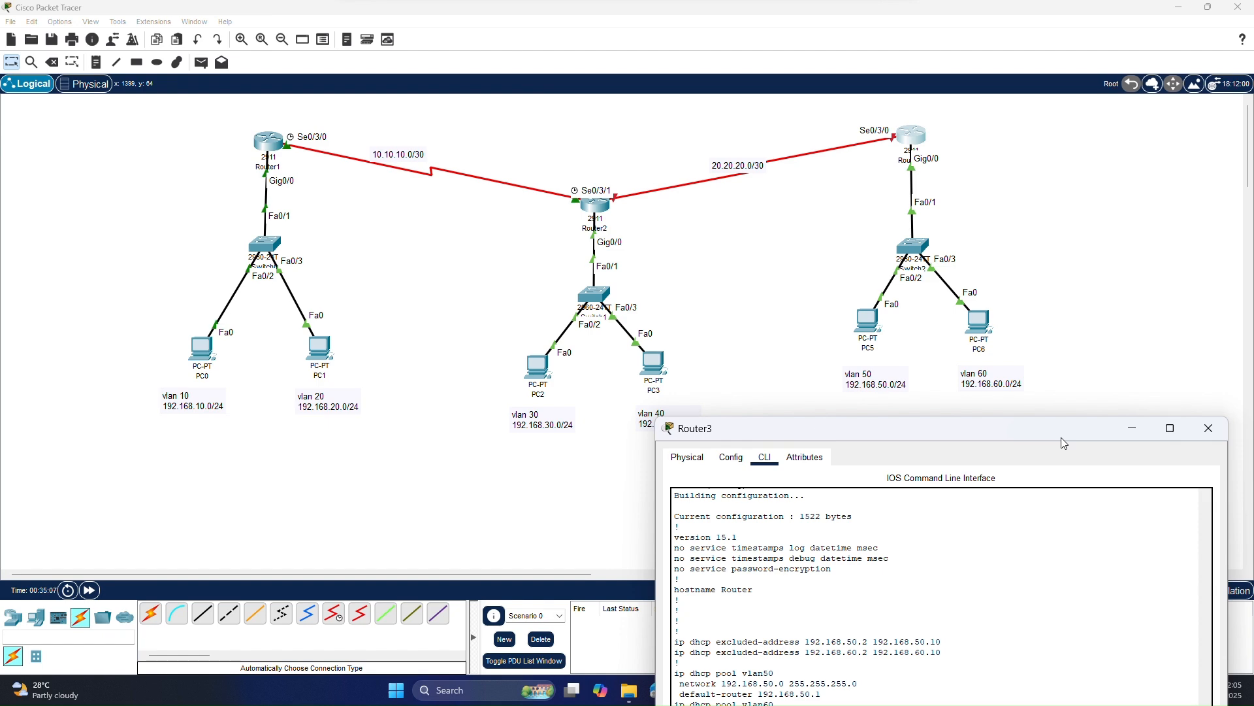
{"action": "left_click_drag", "start_coordinate": [1061, 437], "coordinate": [1015, 248]}
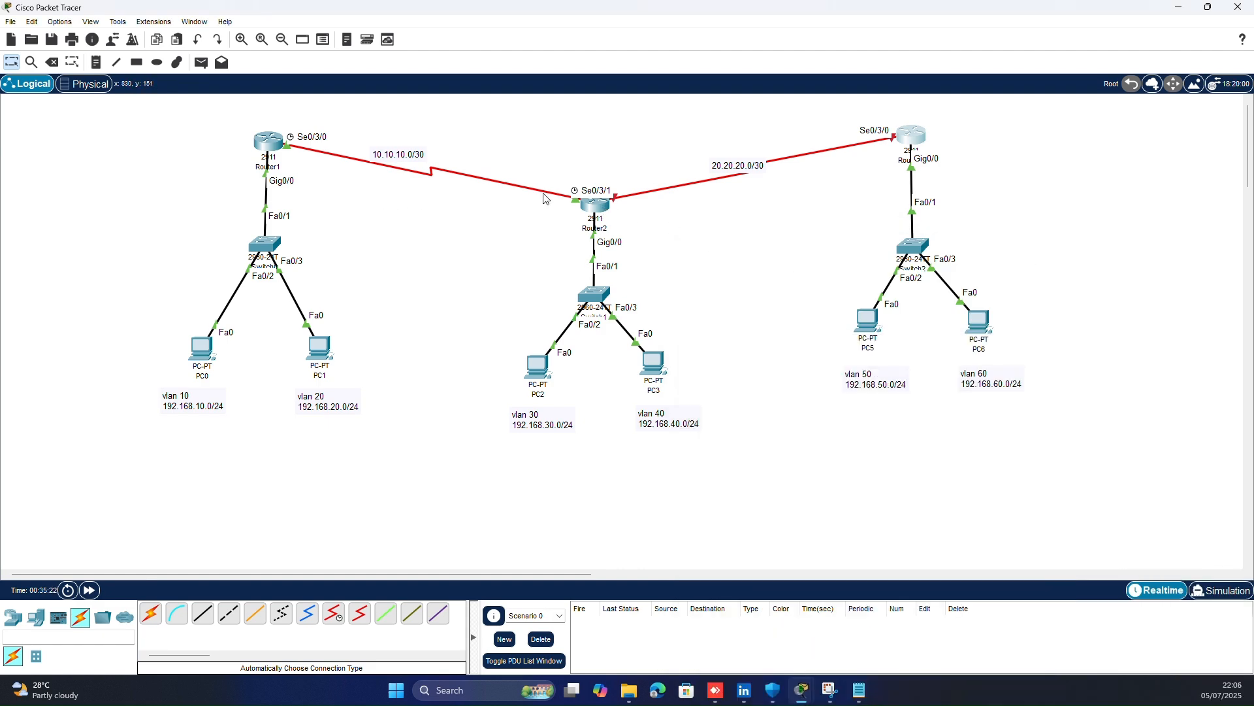
- Enable the Serial0/3/1 port on Router2, and close the router's window
{"action": "left_click", "coordinate": [594, 206]}
{"action": "left_click", "coordinate": [354, 141]}
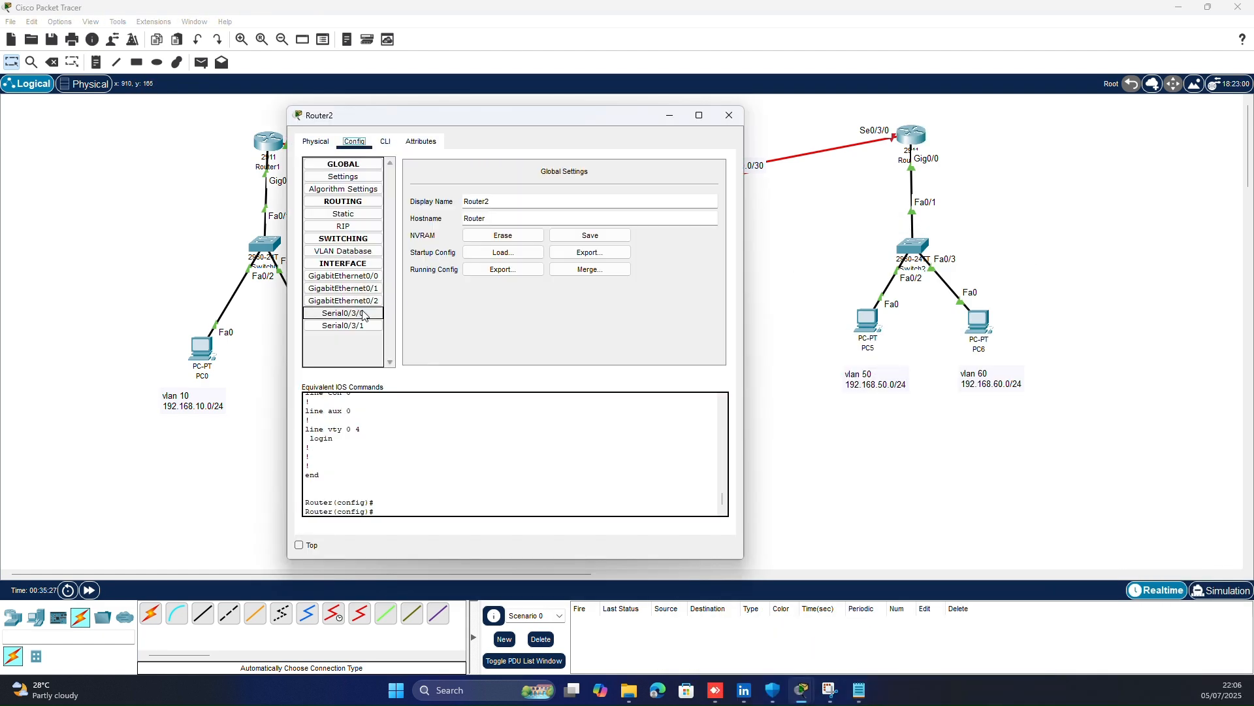
{"action": "left_click", "coordinate": [353, 313]}
{"action": "left_click", "coordinate": [363, 326]}
{"action": "left_click", "coordinate": [706, 186]}
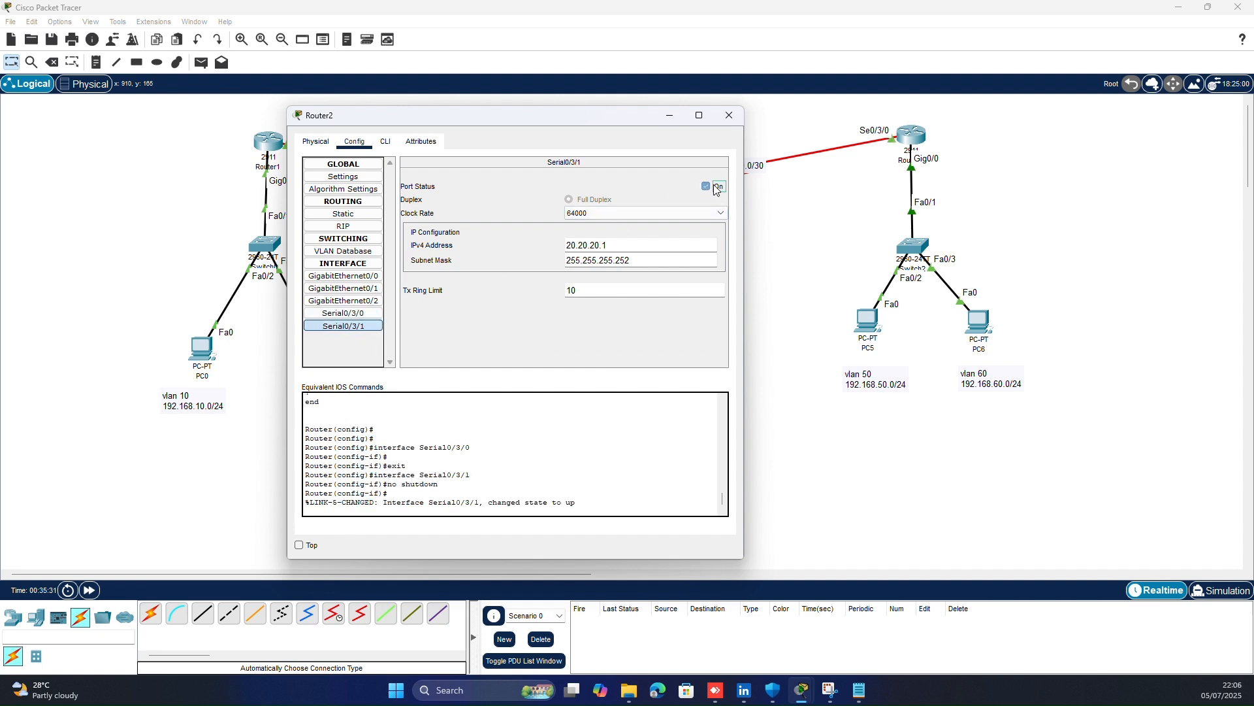
{"action": "left_click", "coordinate": [729, 115]}
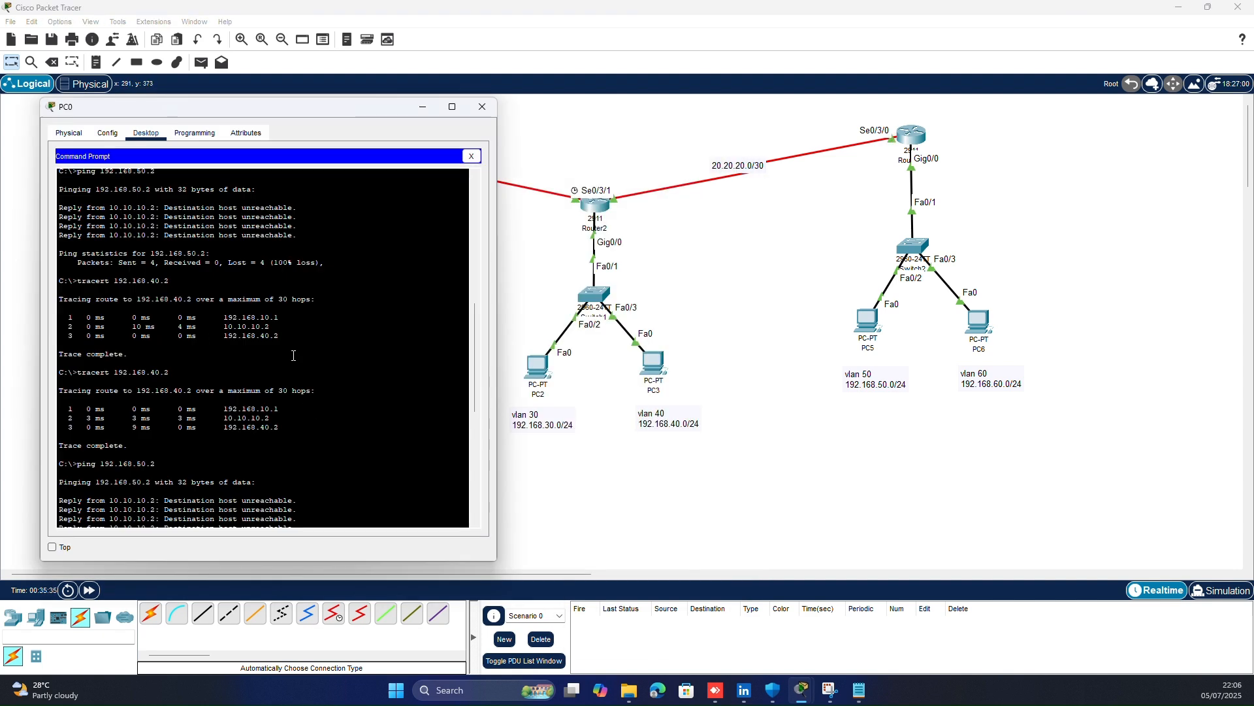
- Stop the running trace on PC0 and trace the route to 192.168.50.2 again
{"action": "scroll", "coordinate": [294, 355], "scroll_direction": "down", "scroll_amount": 12}
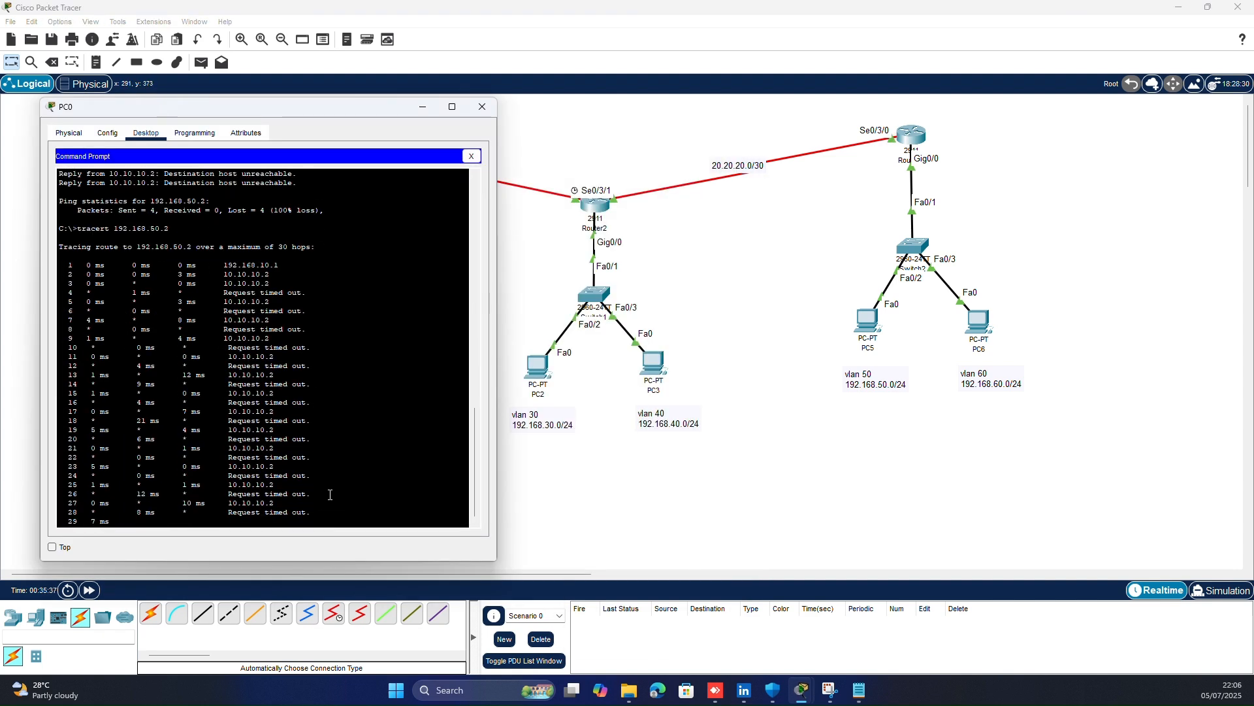
{"action": "key", "text": "ctrl+c"}
{"action": "key", "text": "Return"}
{"action": "key", "text": "Return"}
{"action": "key", "text": "Return"}
{"action": "key", "text": "Return"}
{"action": "key", "text": "Up"}
{"action": "key", "text": "Return"}
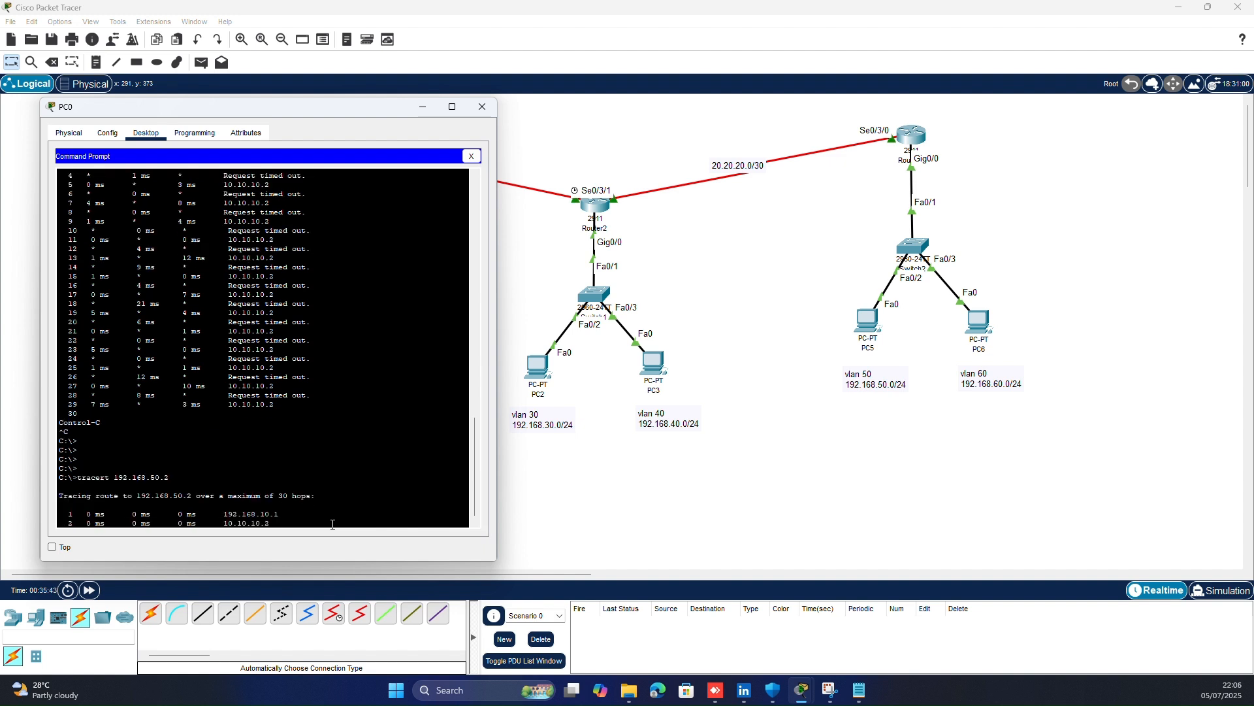
- Ping 192.168.50.2 and 192.168.60.2 from PC0
{"action": "type", "text": "ping 192.168.50.2"}
{"action": "key", "text": "Return"}
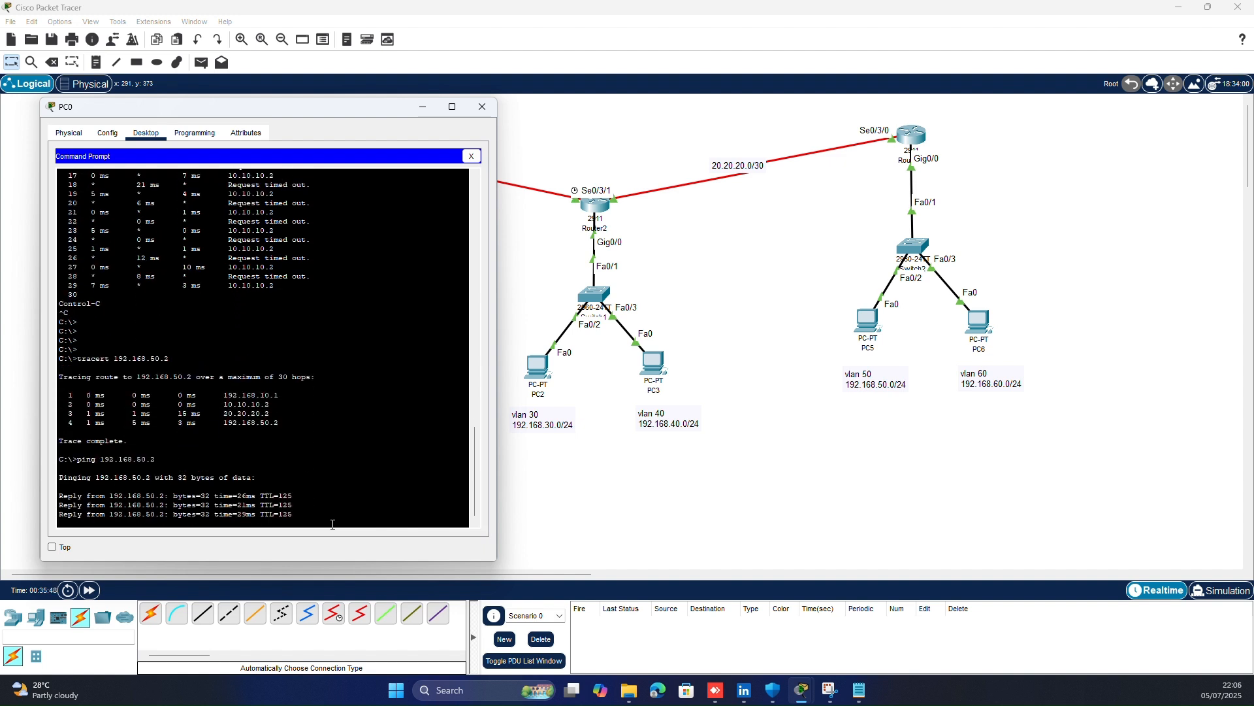
{"action": "key", "text": "Up"}
{"action": "key", "text": "BackSpace"}
{"action": "key", "text": "BackSpace"}
{"action": "key", "text": "BackSpace"}
{"action": "key", "text": "BackSpace"}
{"action": "type", "text": "60.2"}
{"action": "key", "text": "Return"}
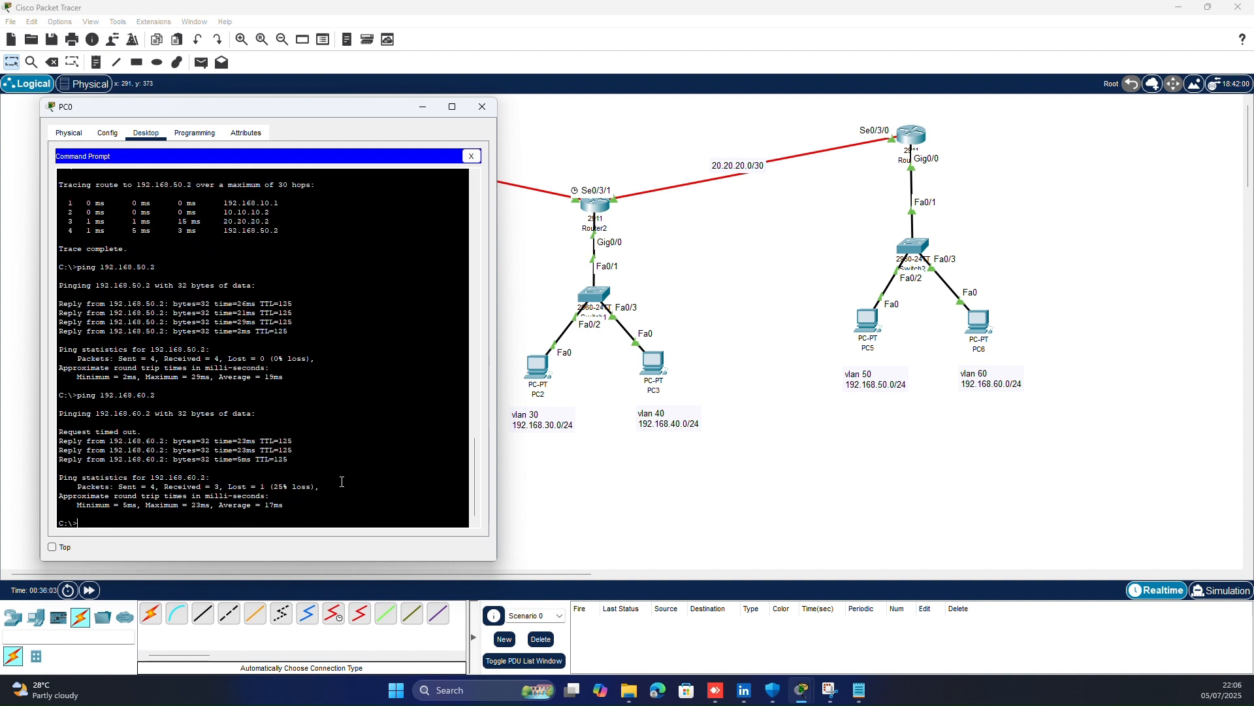
- Repeat the ping from PC0 to 192.168.60.2, and close PC0's window
{"action": "key", "text": "Up"}
{"action": "key", "text": "Return"}
{"action": "left_click", "coordinate": [482, 107]}
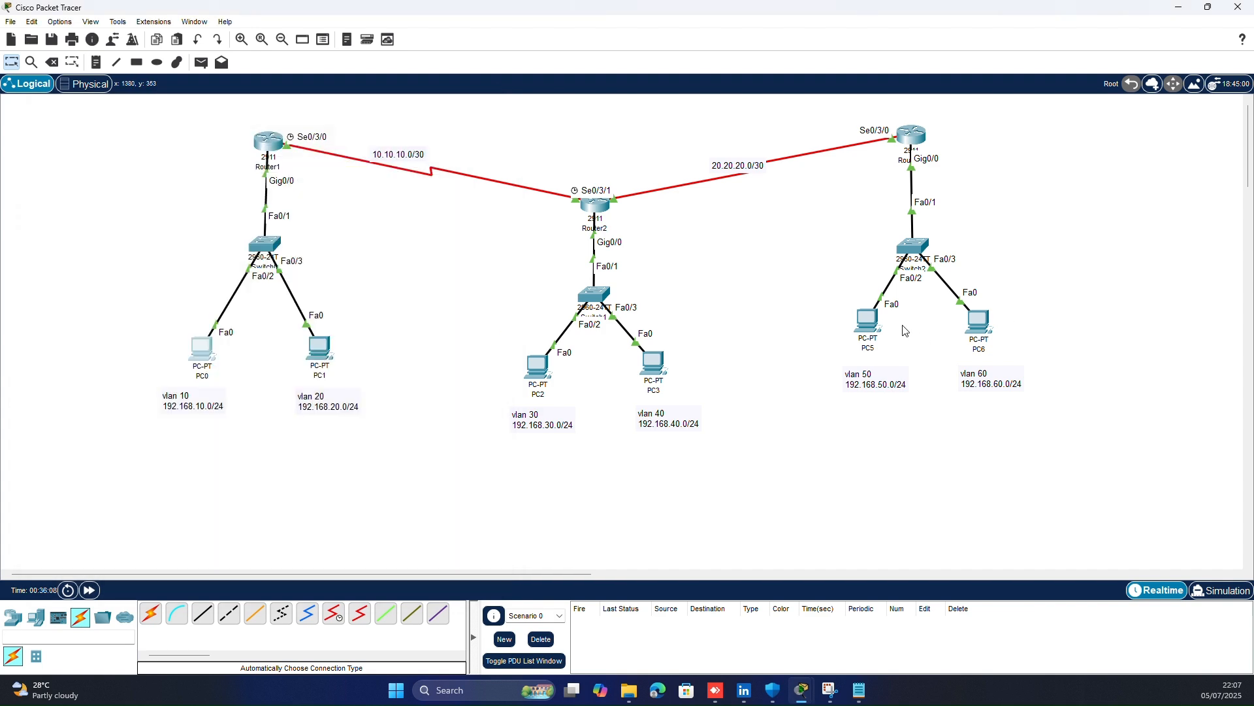
- Ping 192.168.10.2 and 192.168.20.2 from PC6's command prompt
{"action": "left_click", "coordinate": [978, 322]}
{"action": "type", "text": "ping 192.168.10.2"}
{"action": "key", "text": "Return"}
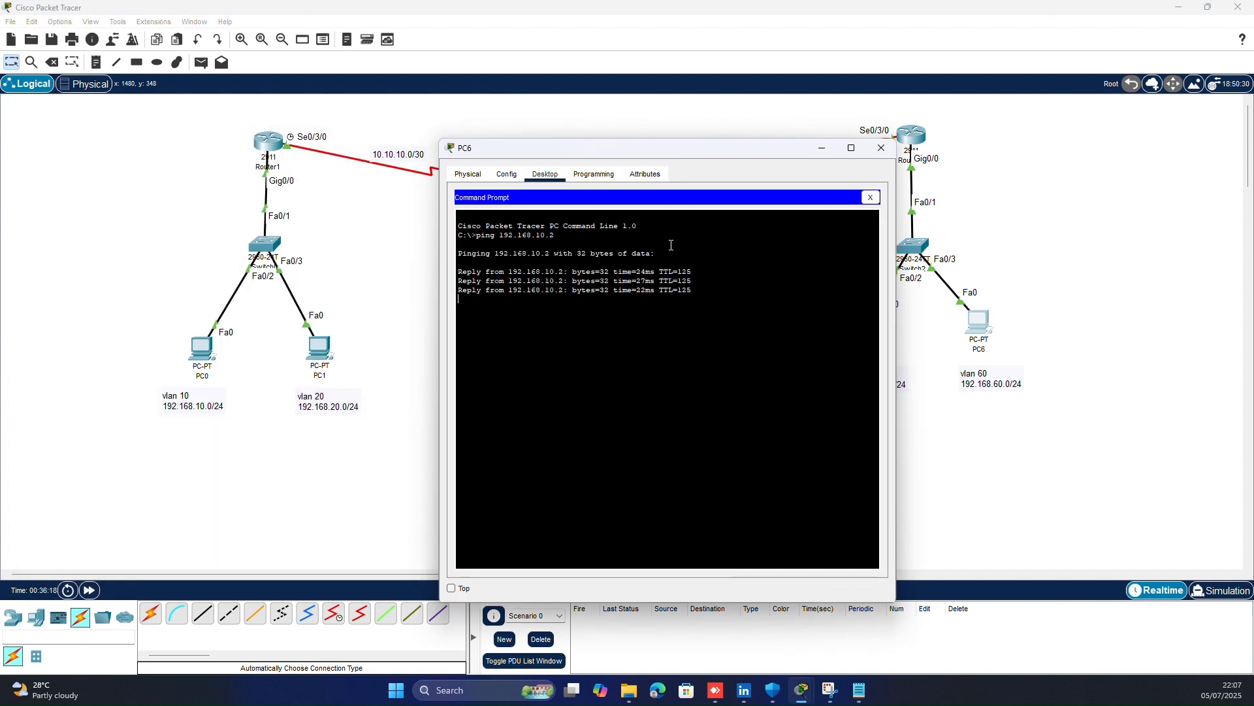
{"action": "key", "text": "Up"}
{"action": "key", "text": "Return"}
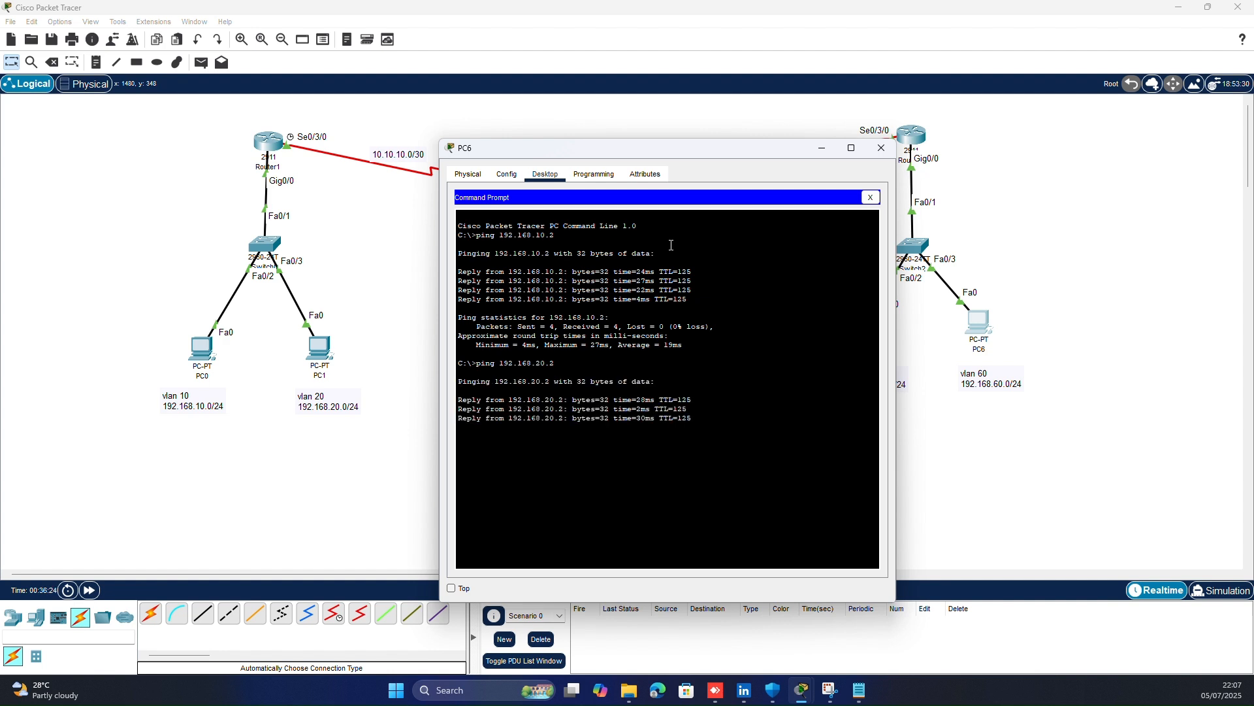
- Ping 192.168.30.2 and 192.168.40.2 from PC6
{"action": "key", "text": "Up"}
{"action": "key", "text": "Left"}
{"action": "key", "text": "Left"}
{"action": "key", "text": "Left"}
{"action": "key", "text": "BackSpace"}
{"action": "type", "text": "3"}
{"action": "key", "text": "Return"}
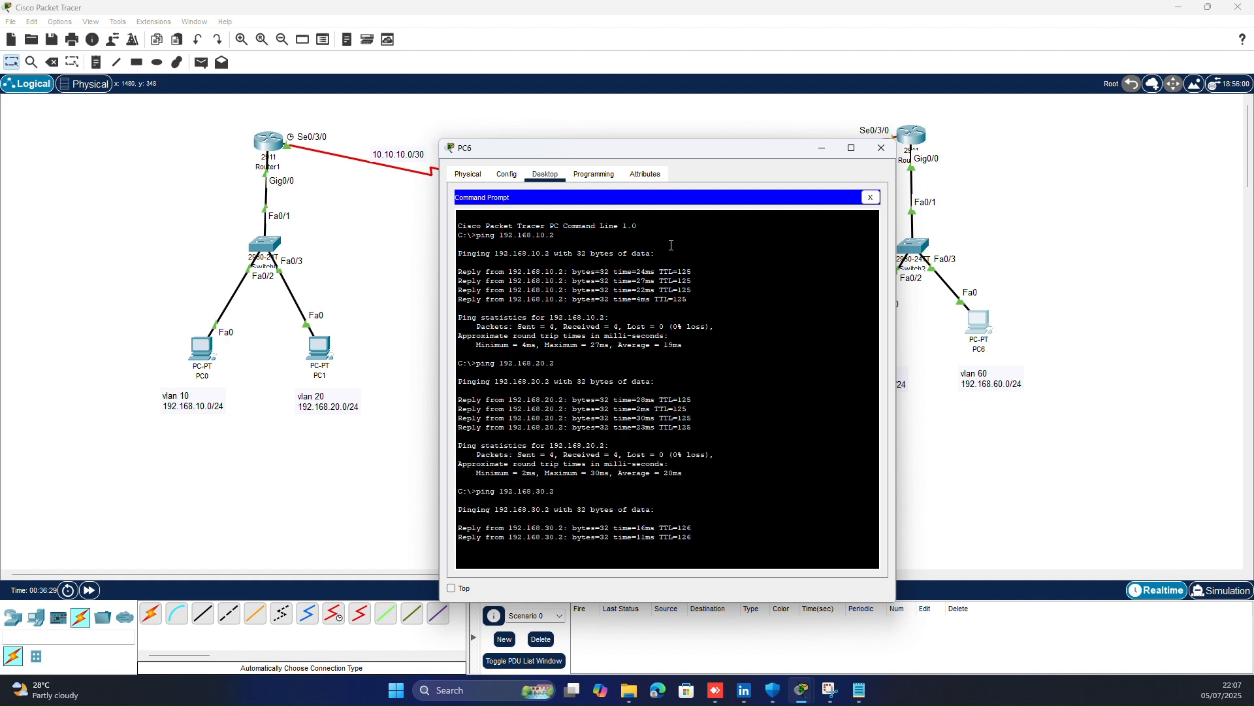
{"action": "key", "text": "Up"}
{"action": "key", "text": "Left"}
{"action": "key", "text": "Left"}
{"action": "type", "text": "4"}
{"action": "key", "text": "Return"}
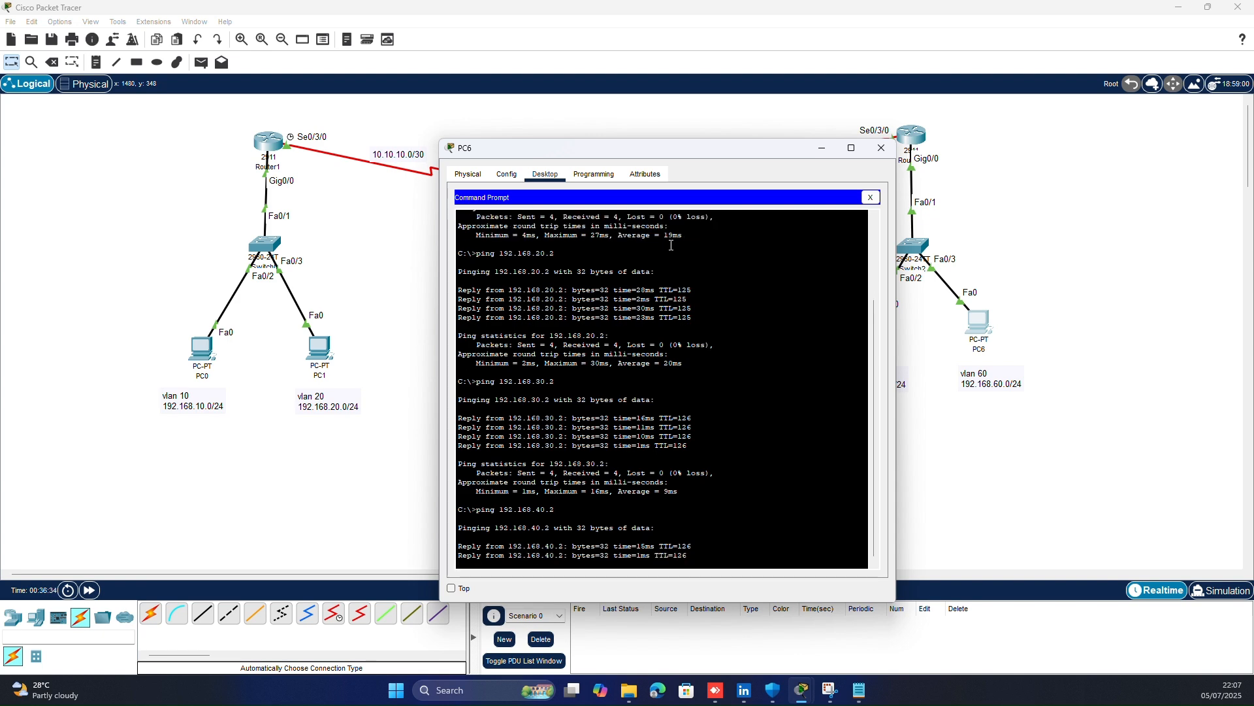
- Ping 192.168.50.2 from PC6, and close PC6's window
{"action": "key", "text": "Up"}
{"action": "type", "text": "5"}
{"action": "key", "text": "Return"}
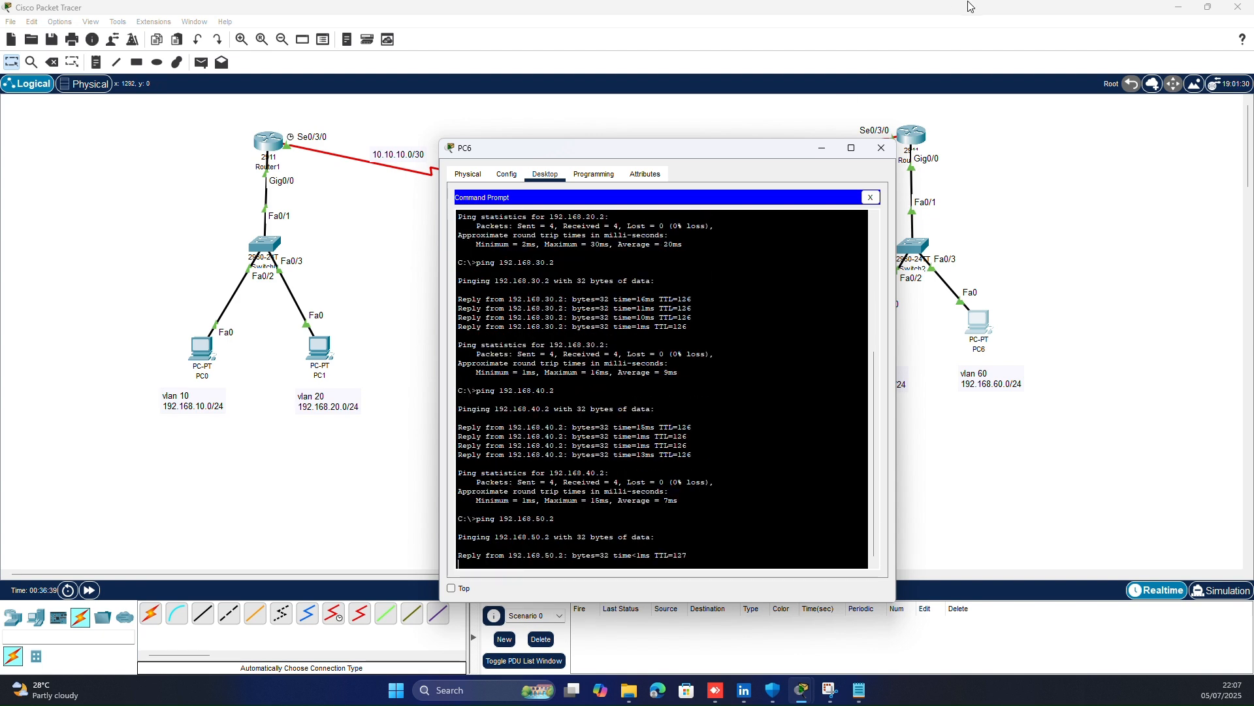
{"action": "left_click", "coordinate": [883, 149]}
- Ping 192.168.10.2 and 192.168.20.2 from PC2's command prompt
{"action": "left_click", "coordinate": [531, 362]}
{"action": "left_click", "coordinate": [727, 231]}
{"action": "type", "text": "ping 192.168."}
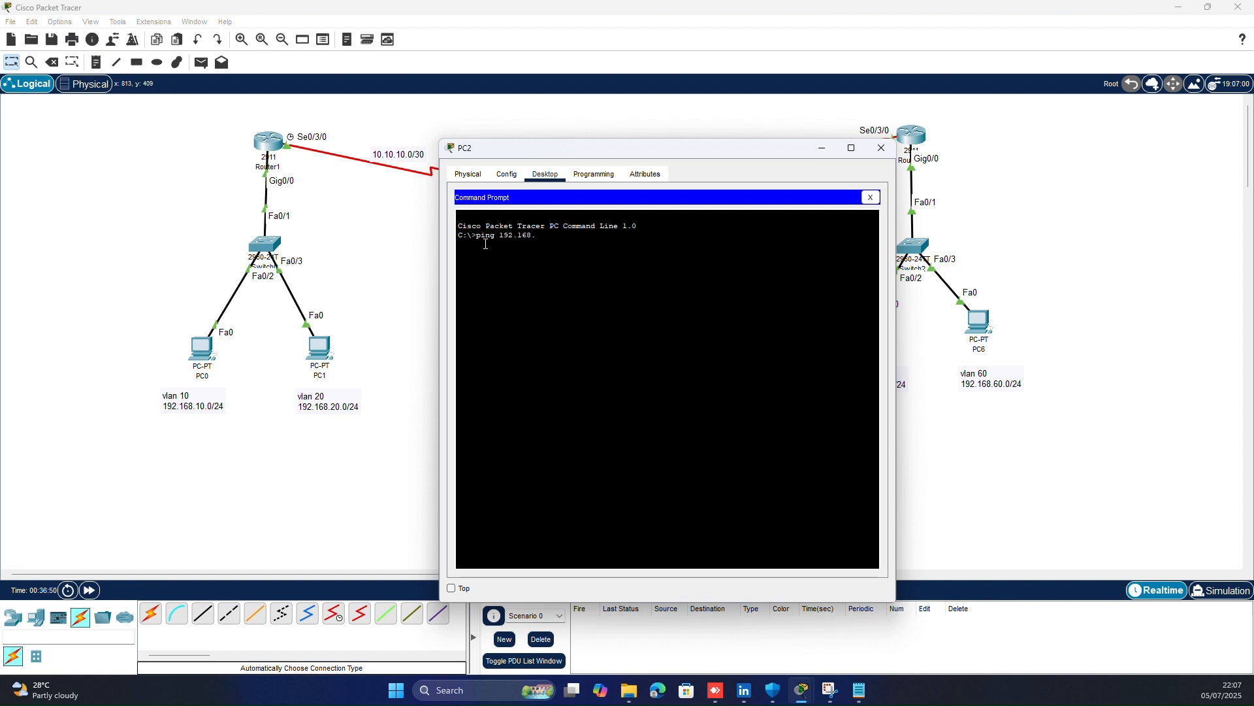
{"action": "type", "text": "10.2"}
{"action": "key", "text": "Return"}
{"action": "key", "text": "Up"}
{"action": "key", "text": "Left"}
{"action": "key", "text": "Left"}
{"action": "key", "text": "BackSpace"}
{"action": "key", "text": "BackSpace"}
{"action": "type", "text": "20"}
{"action": "key", "text": "Return"}
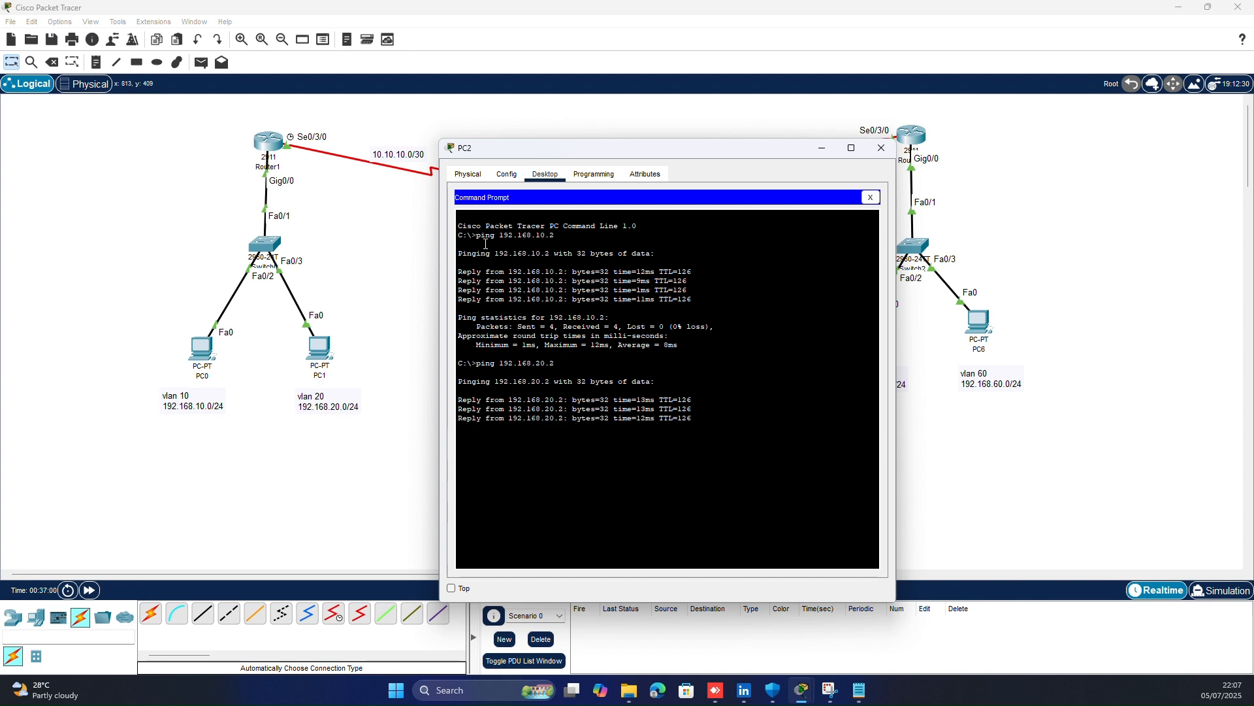
- Ping 192.168.50.2 and 192.168.60.2 from PC2, and close PC2's window
{"action": "type", "text": "5"}
{"action": "key", "text": "Return"}
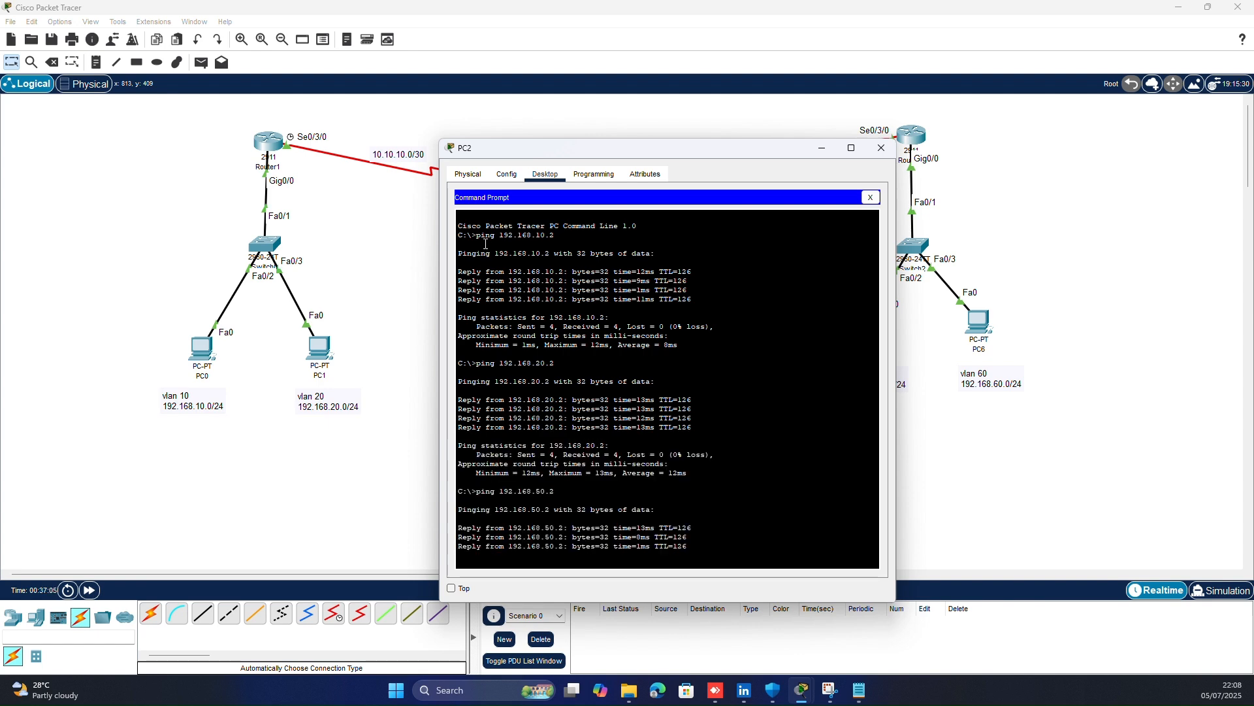
{"action": "key", "text": "Up"}
{"action": "key", "text": "Return"}
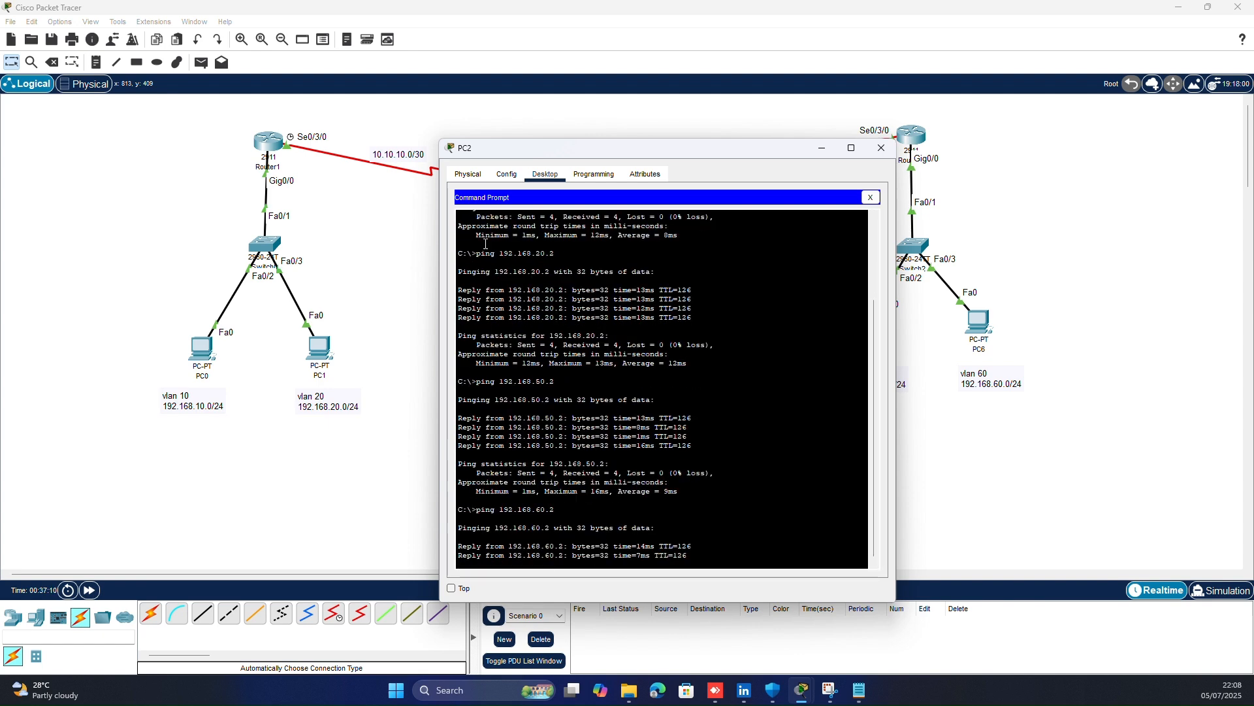
{"action": "left_click", "coordinate": [882, 148]}
- Ping 192.168.10.2 and 192.168.60.2 from PC3's command prompt
{"action": "left_click", "coordinate": [648, 356]}
{"action": "left_click", "coordinate": [739, 229]}
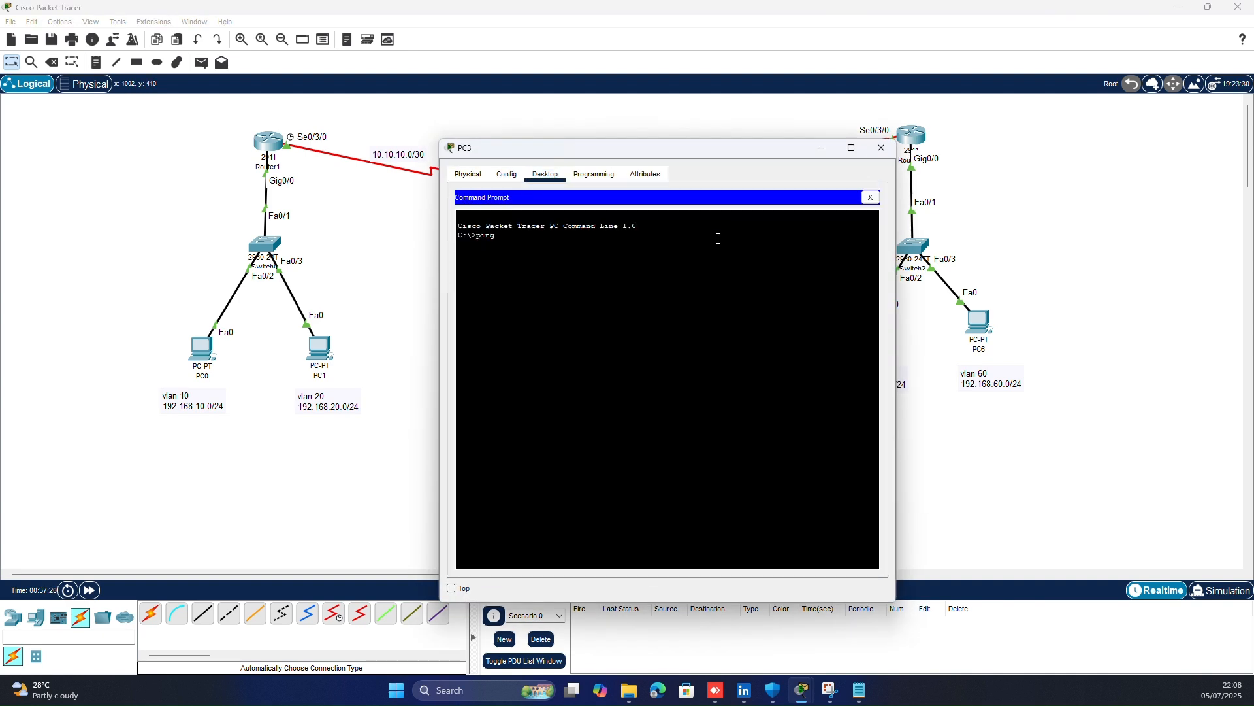
{"action": "type", "text": "ping 192.168.10.2"}
{"action": "key", "text": "Return"}
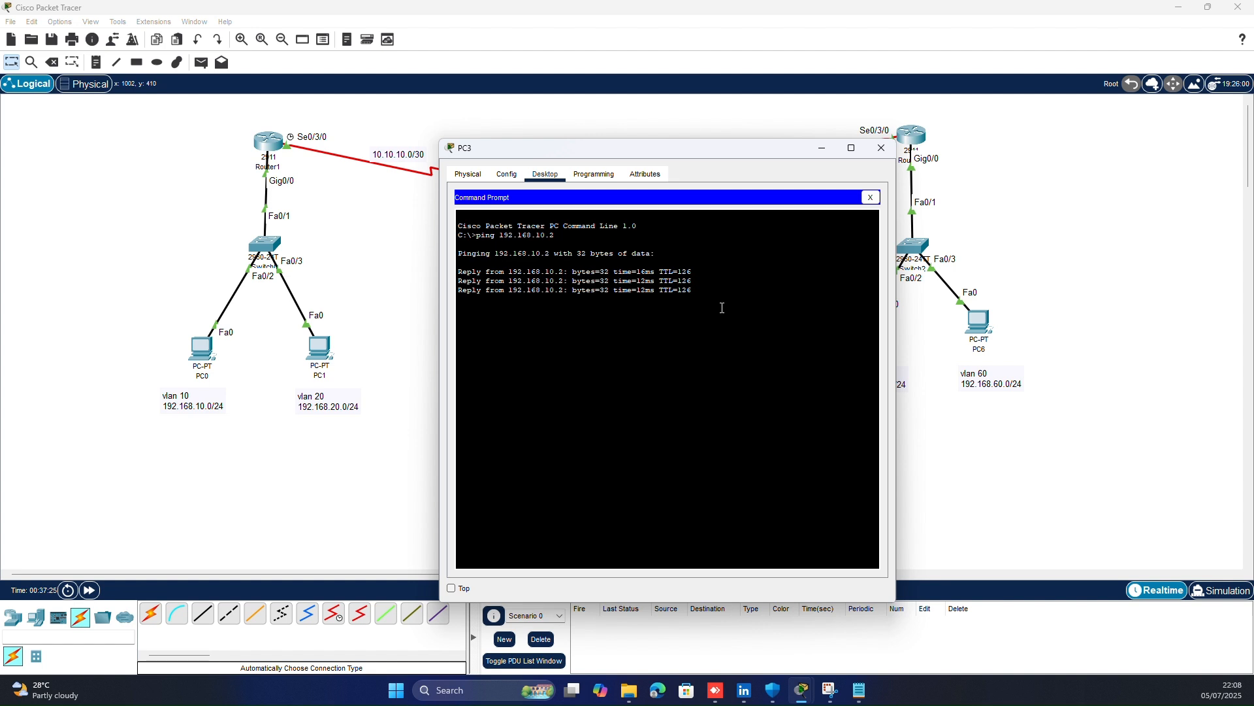
{"action": "key", "text": "Return"}
{"action": "key", "text": "Return"}
{"action": "key", "text": "Return"}
{"action": "type", "text": "ping 192.168."}
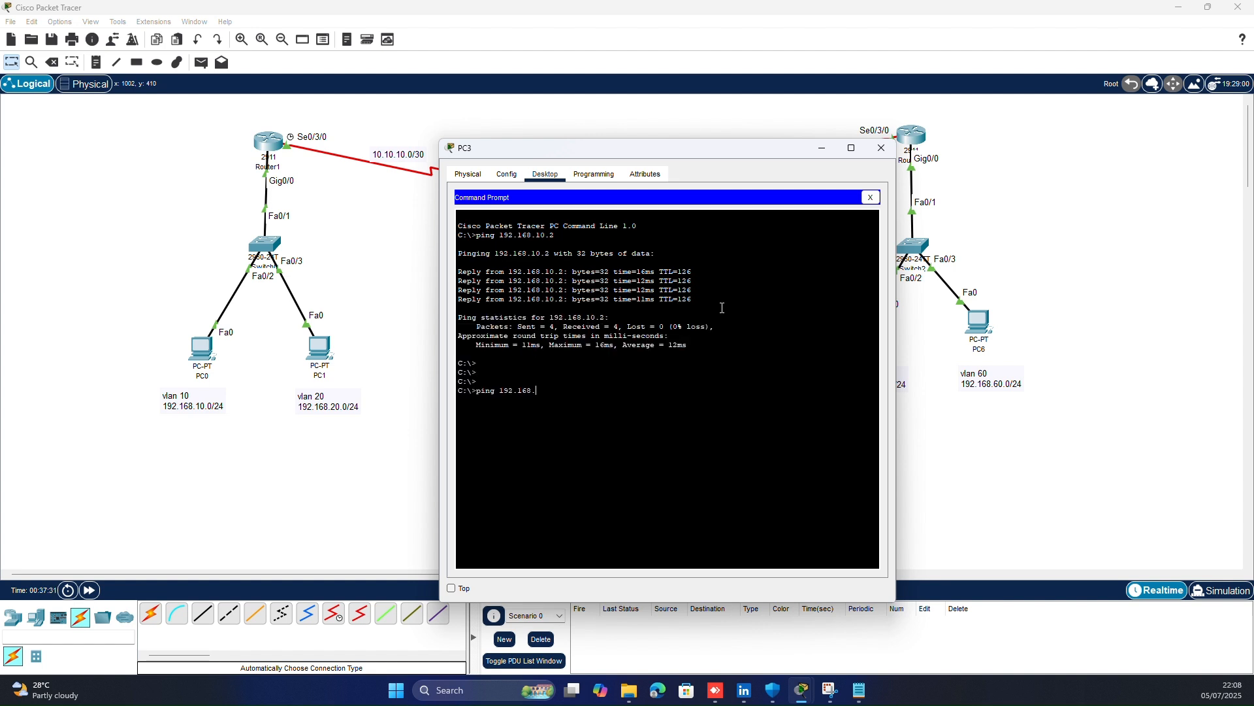
{"action": "type", "text": "60.2"}
{"action": "key", "text": "Return"}
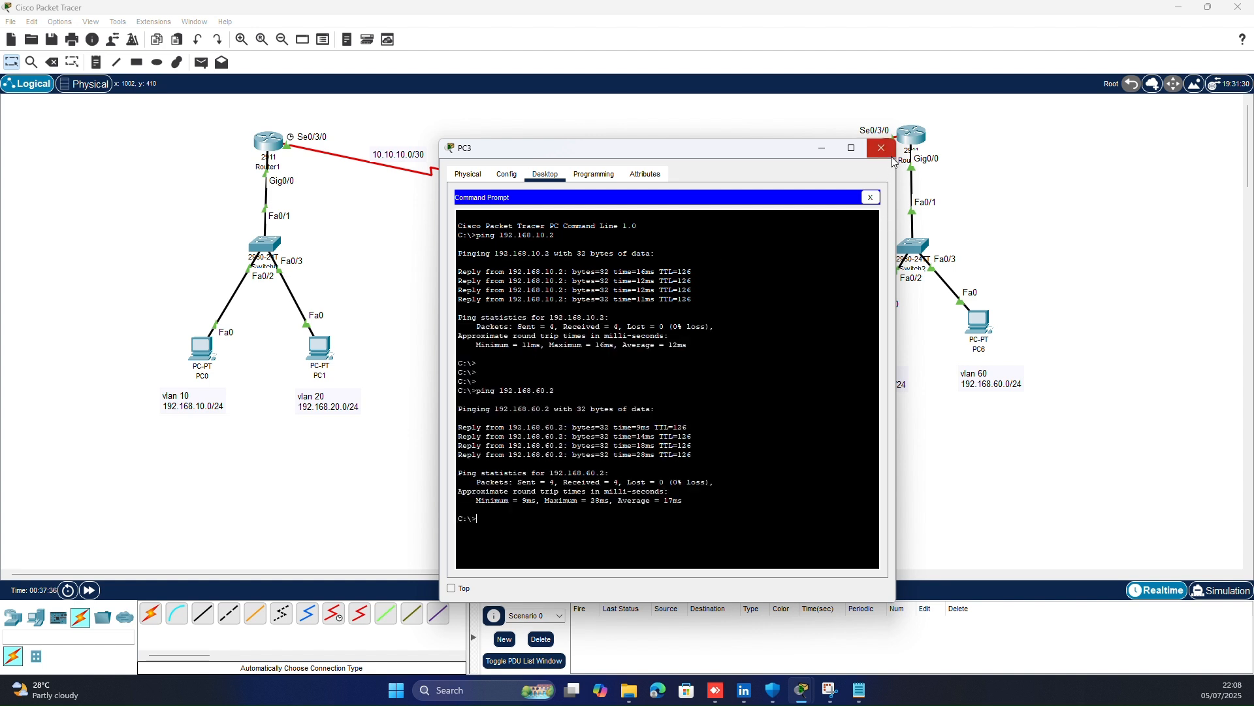